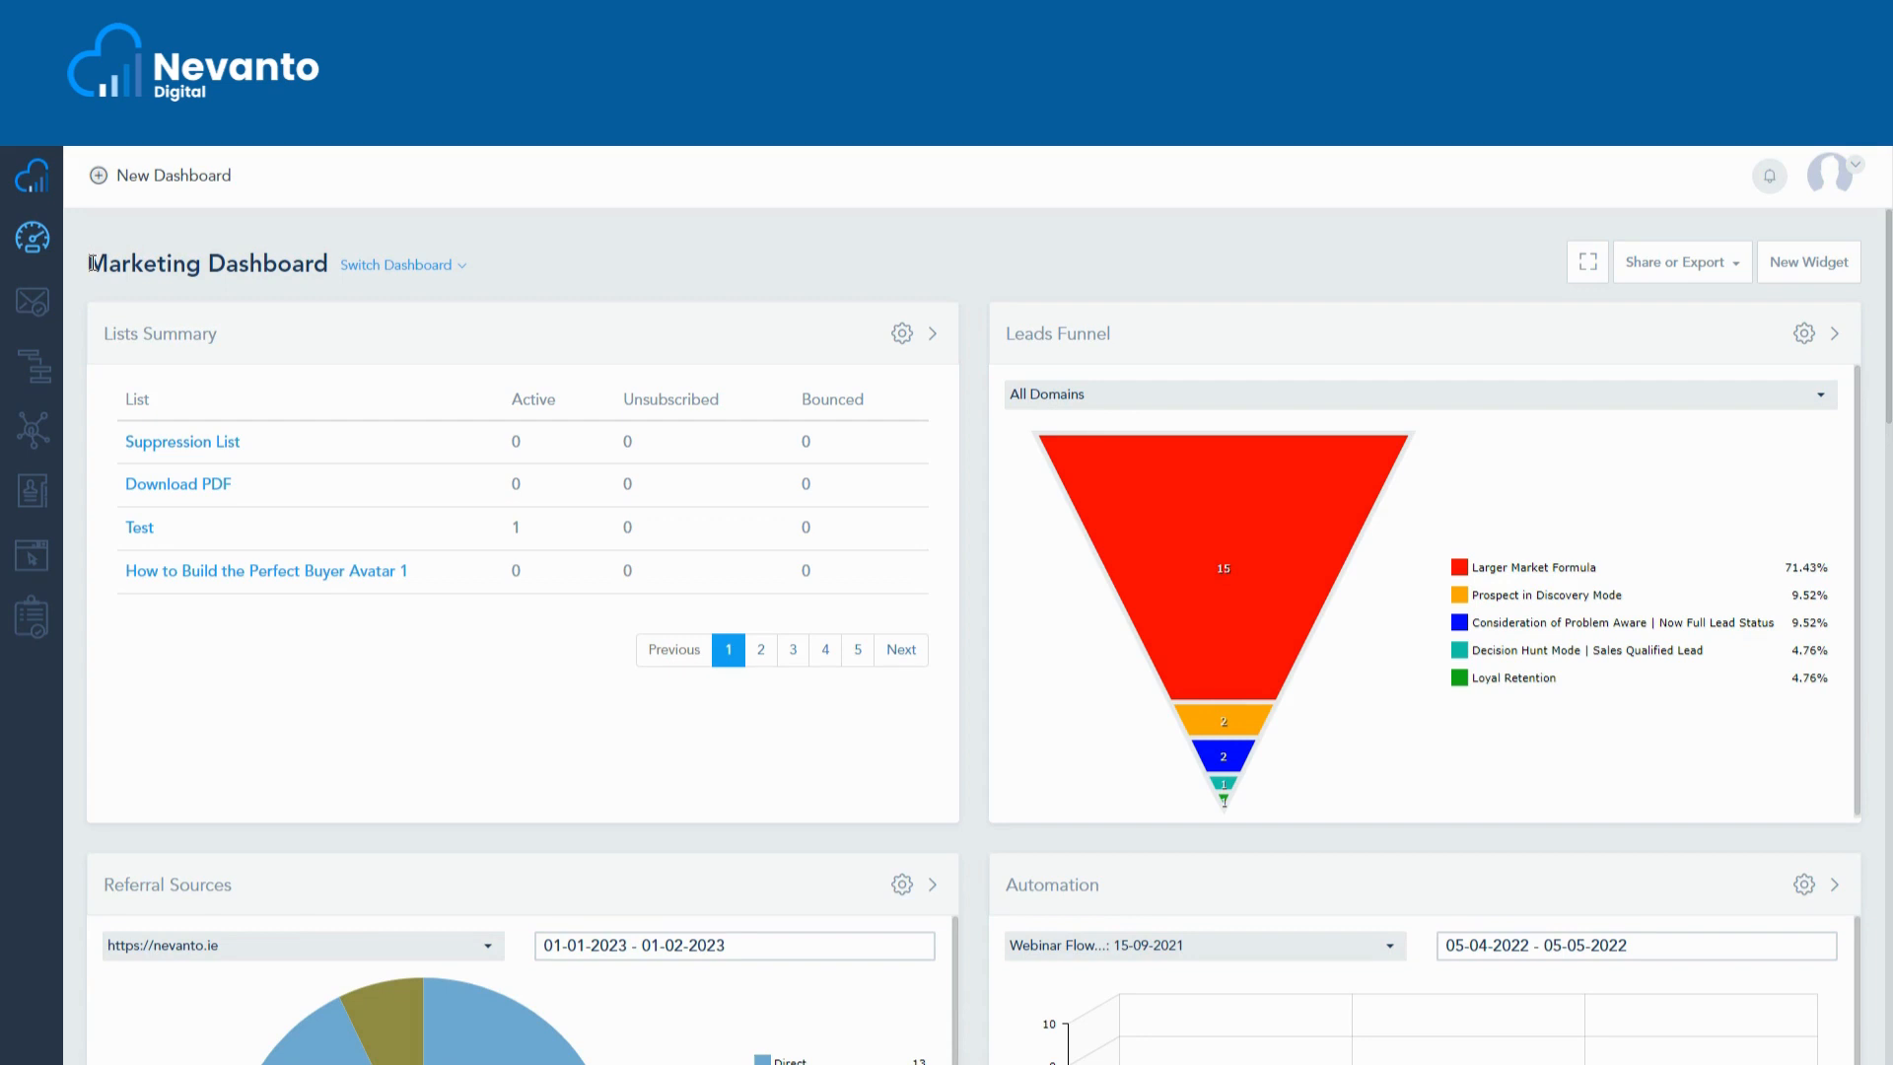
- Open the Email Marketing Campaigns page from the sidebar Email icon
{"action": "left_click", "coordinate": [45, 313]}
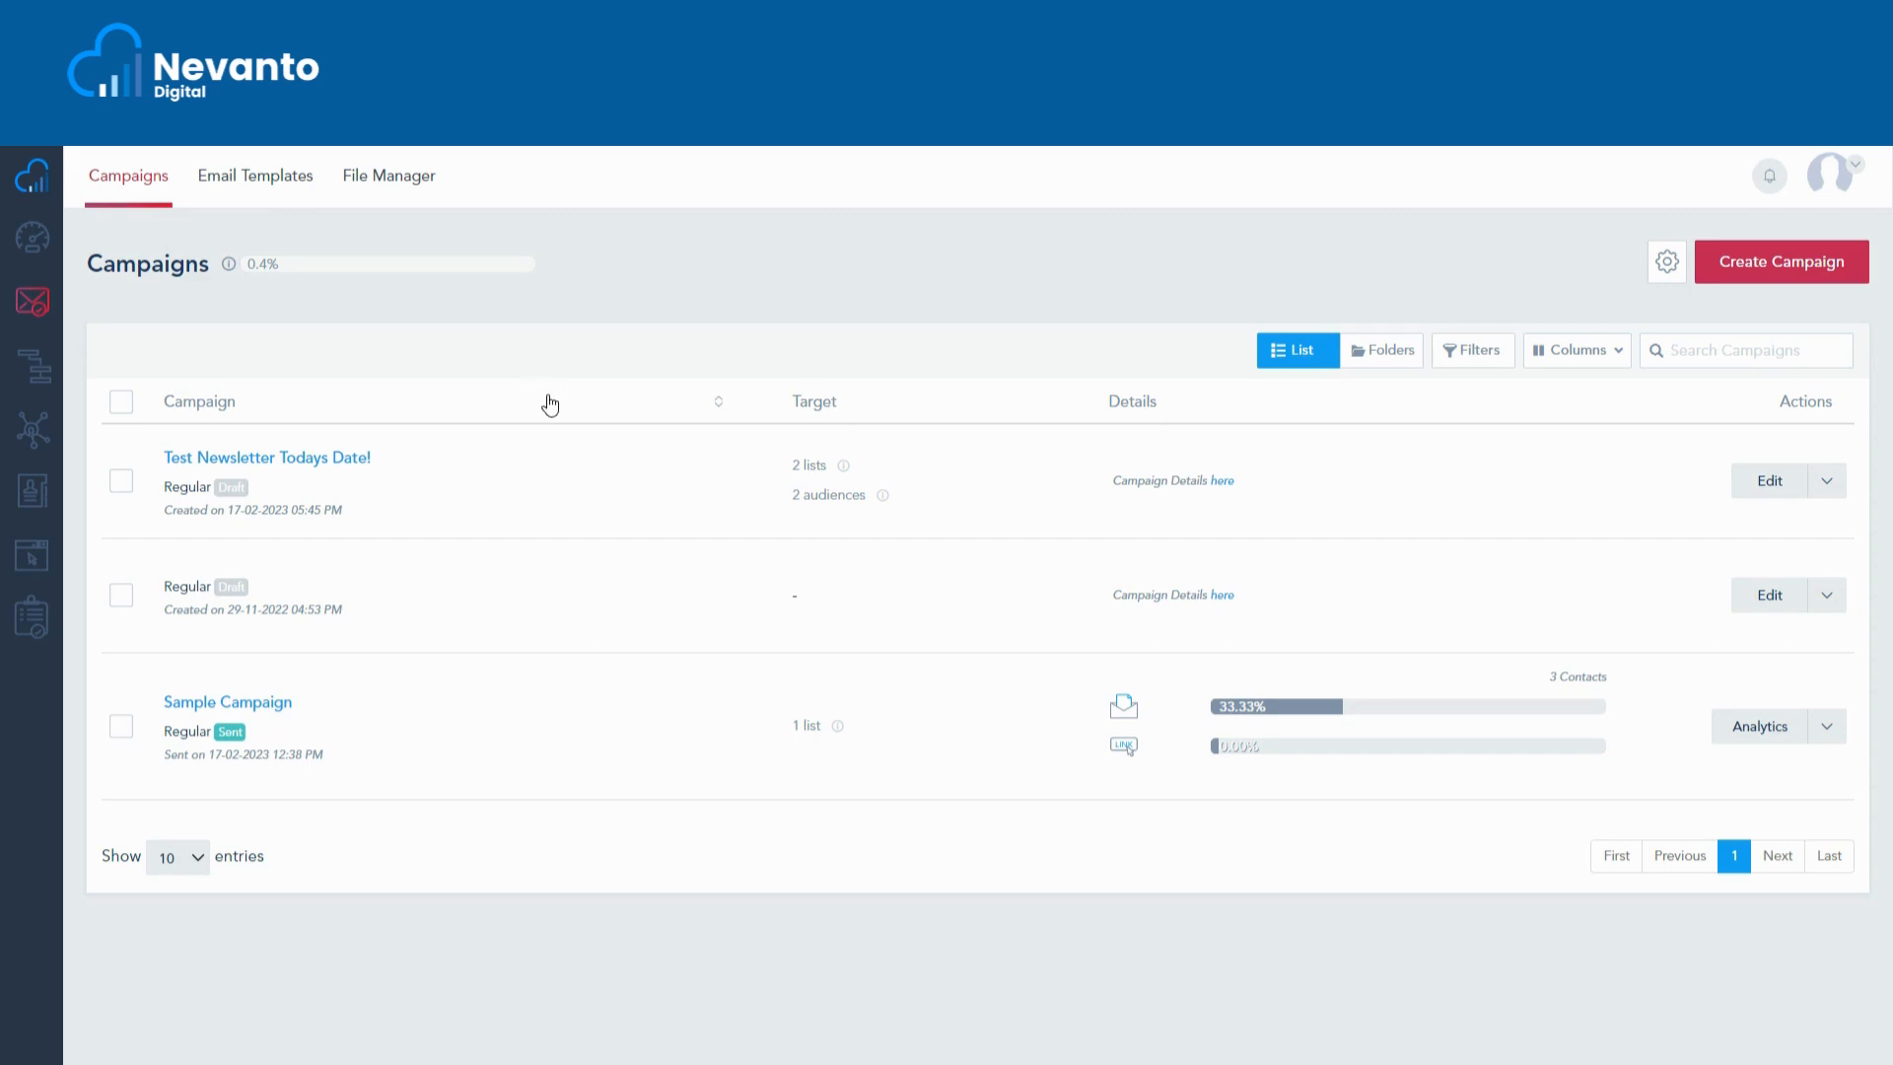
- Start a new email campaign with Create Campaign
{"action": "left_click", "coordinate": [1756, 261]}
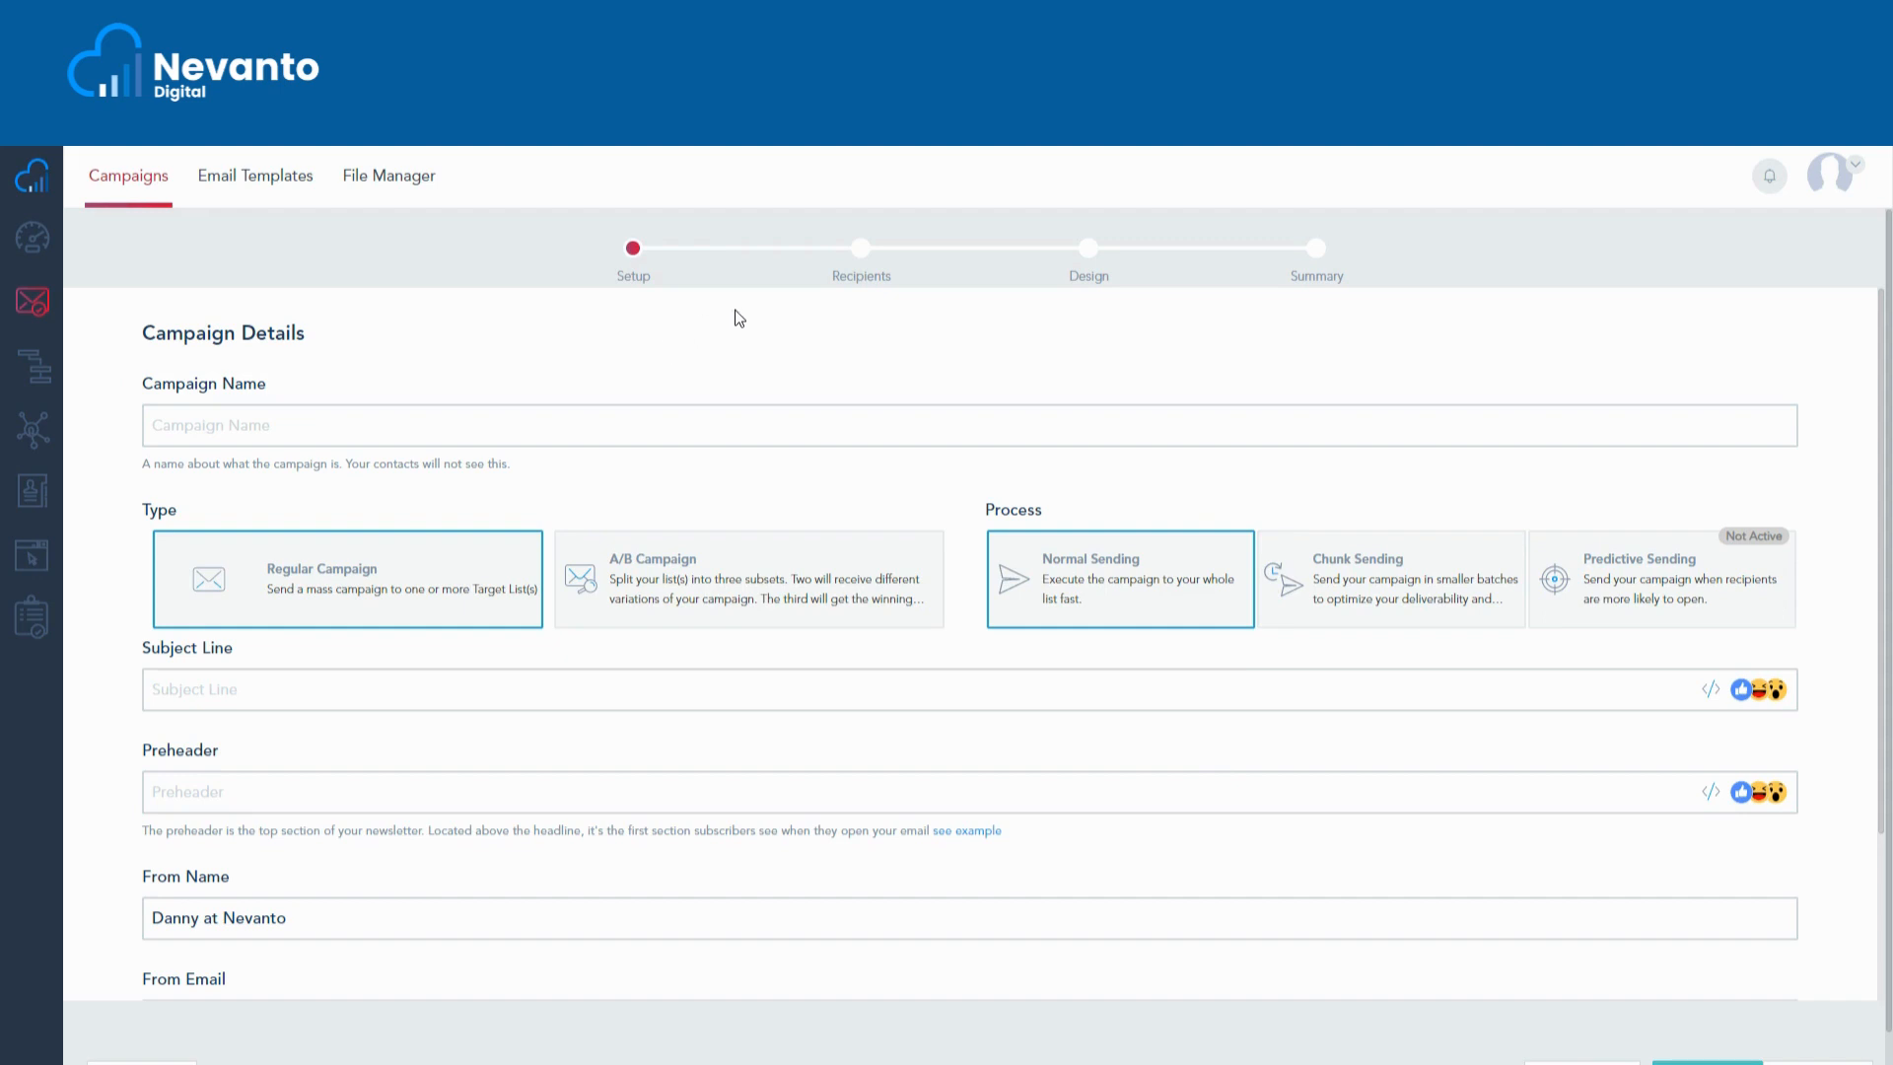
- Review the available contact lists and audiences for recipients, then move to the Design step
{"action": "left_click", "coordinate": [862, 249]}
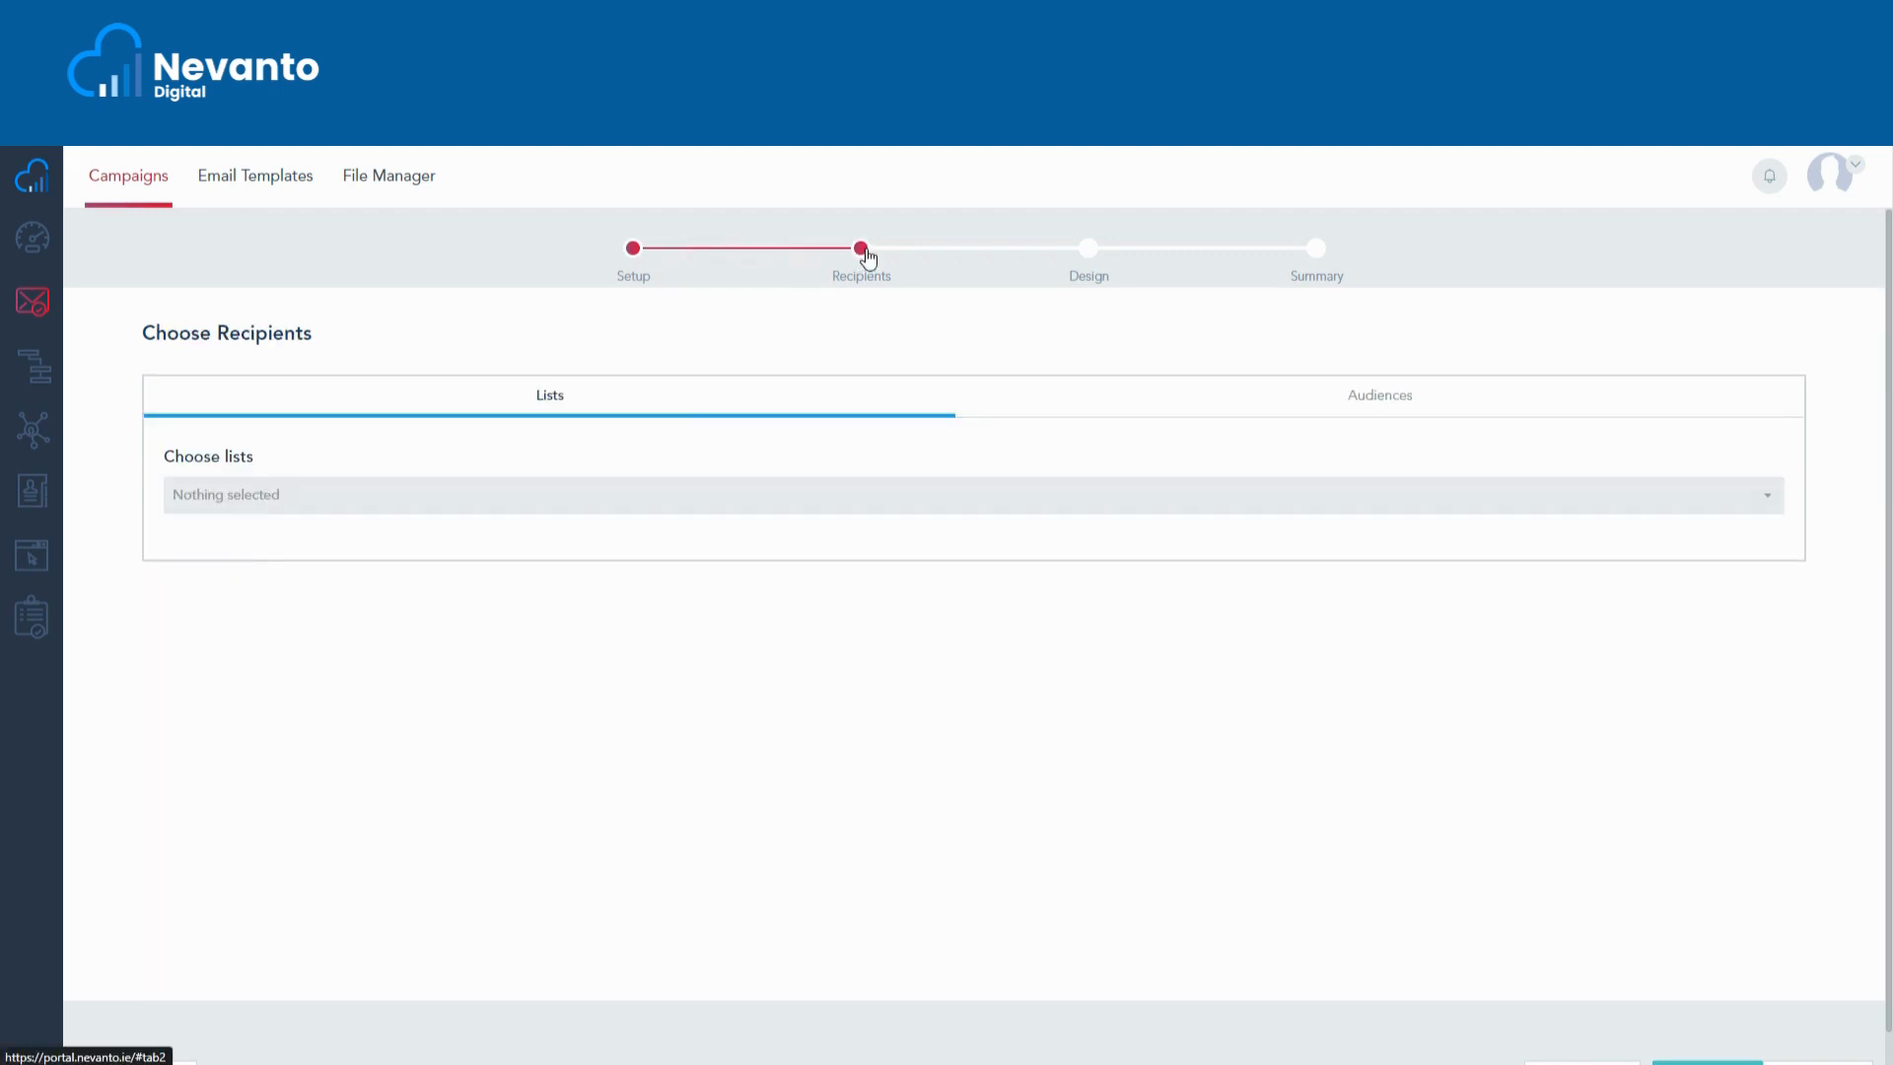
{"action": "left_click", "coordinate": [560, 506]}
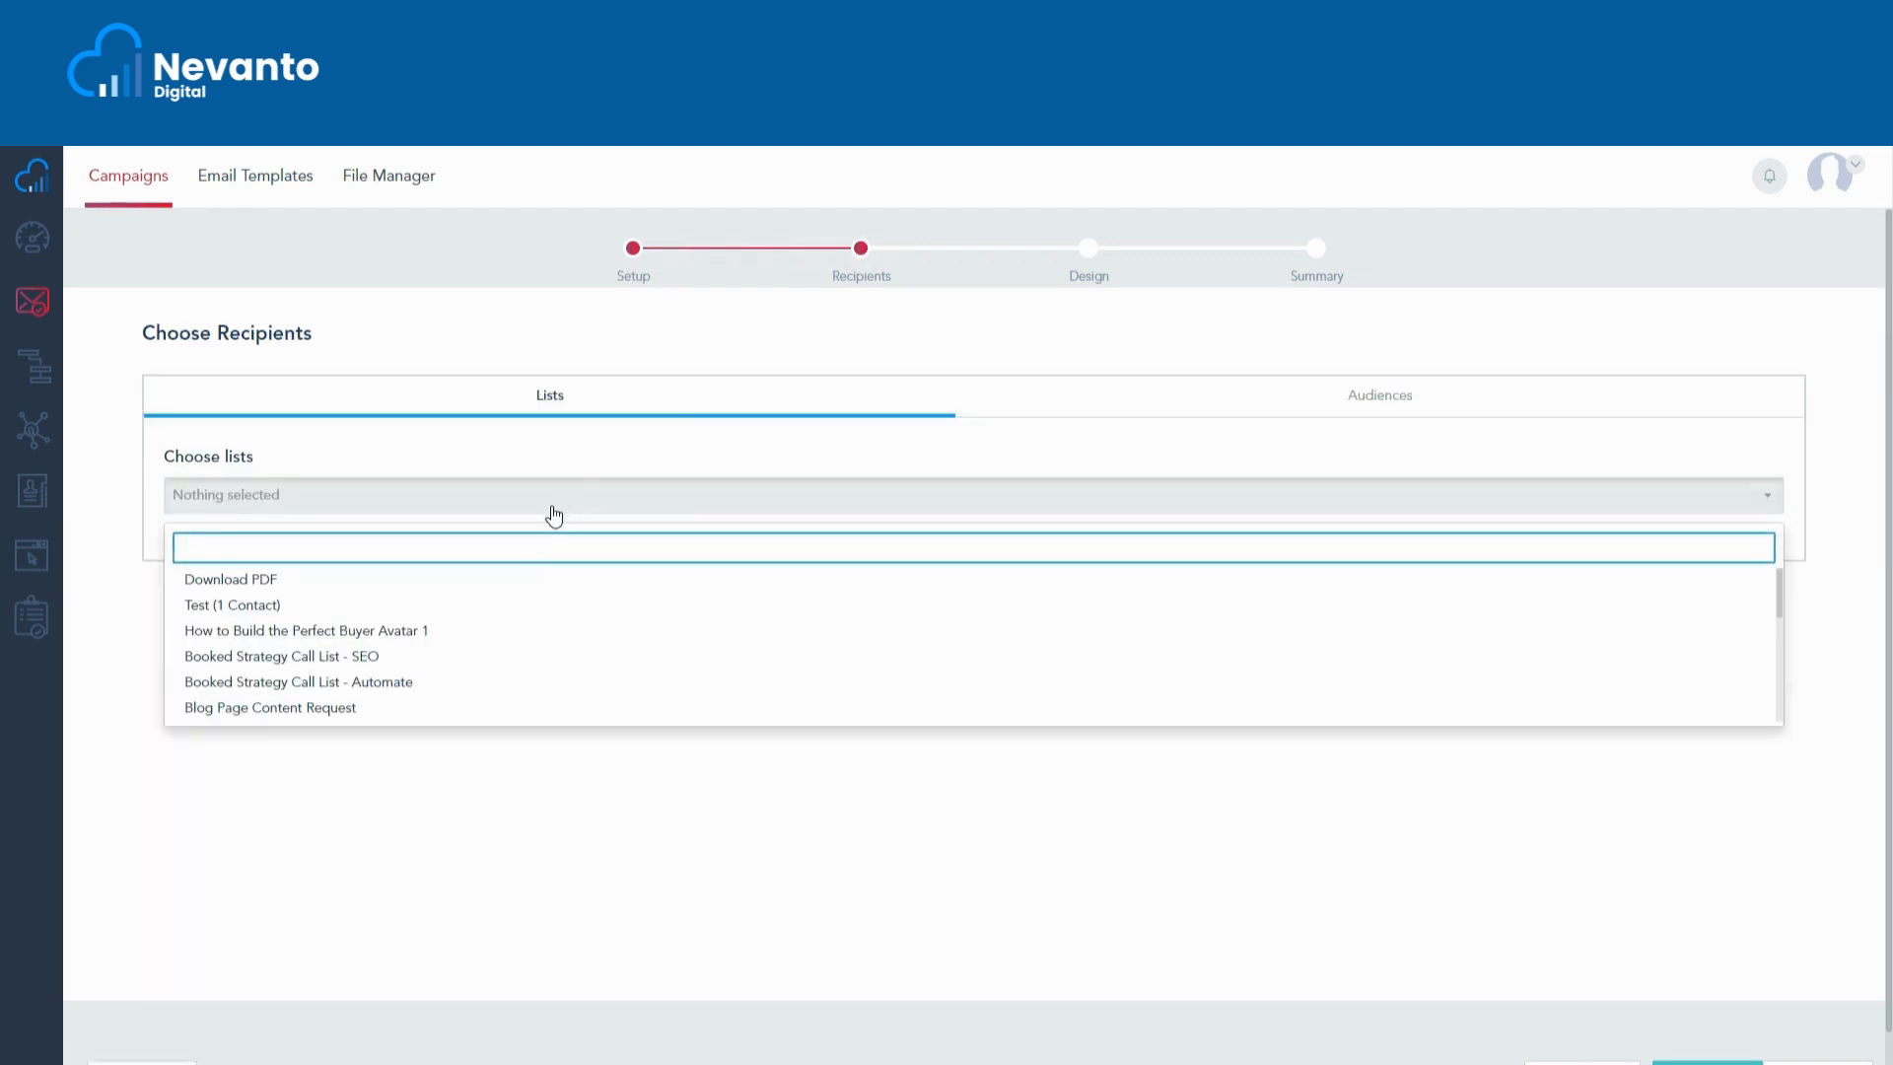
{"action": "left_click", "coordinate": [1356, 396]}
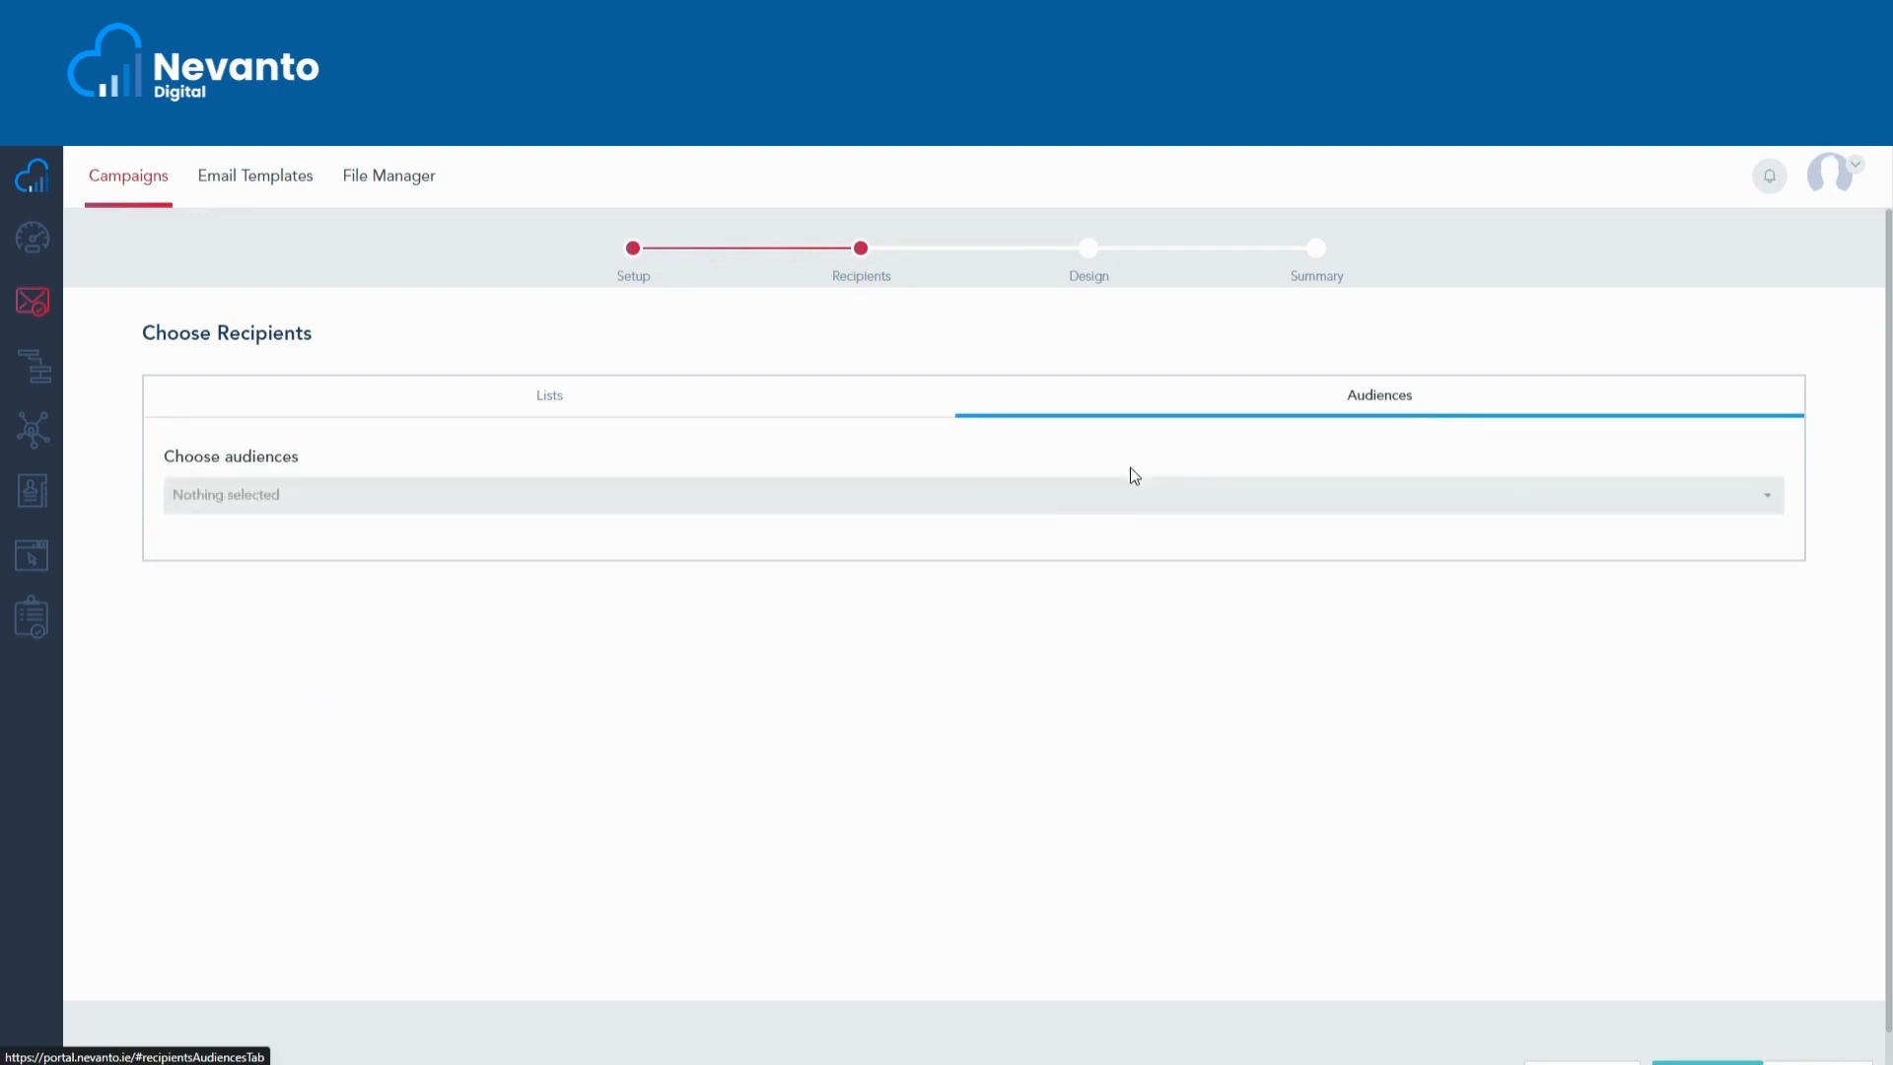
{"action": "left_click", "coordinate": [880, 505]}
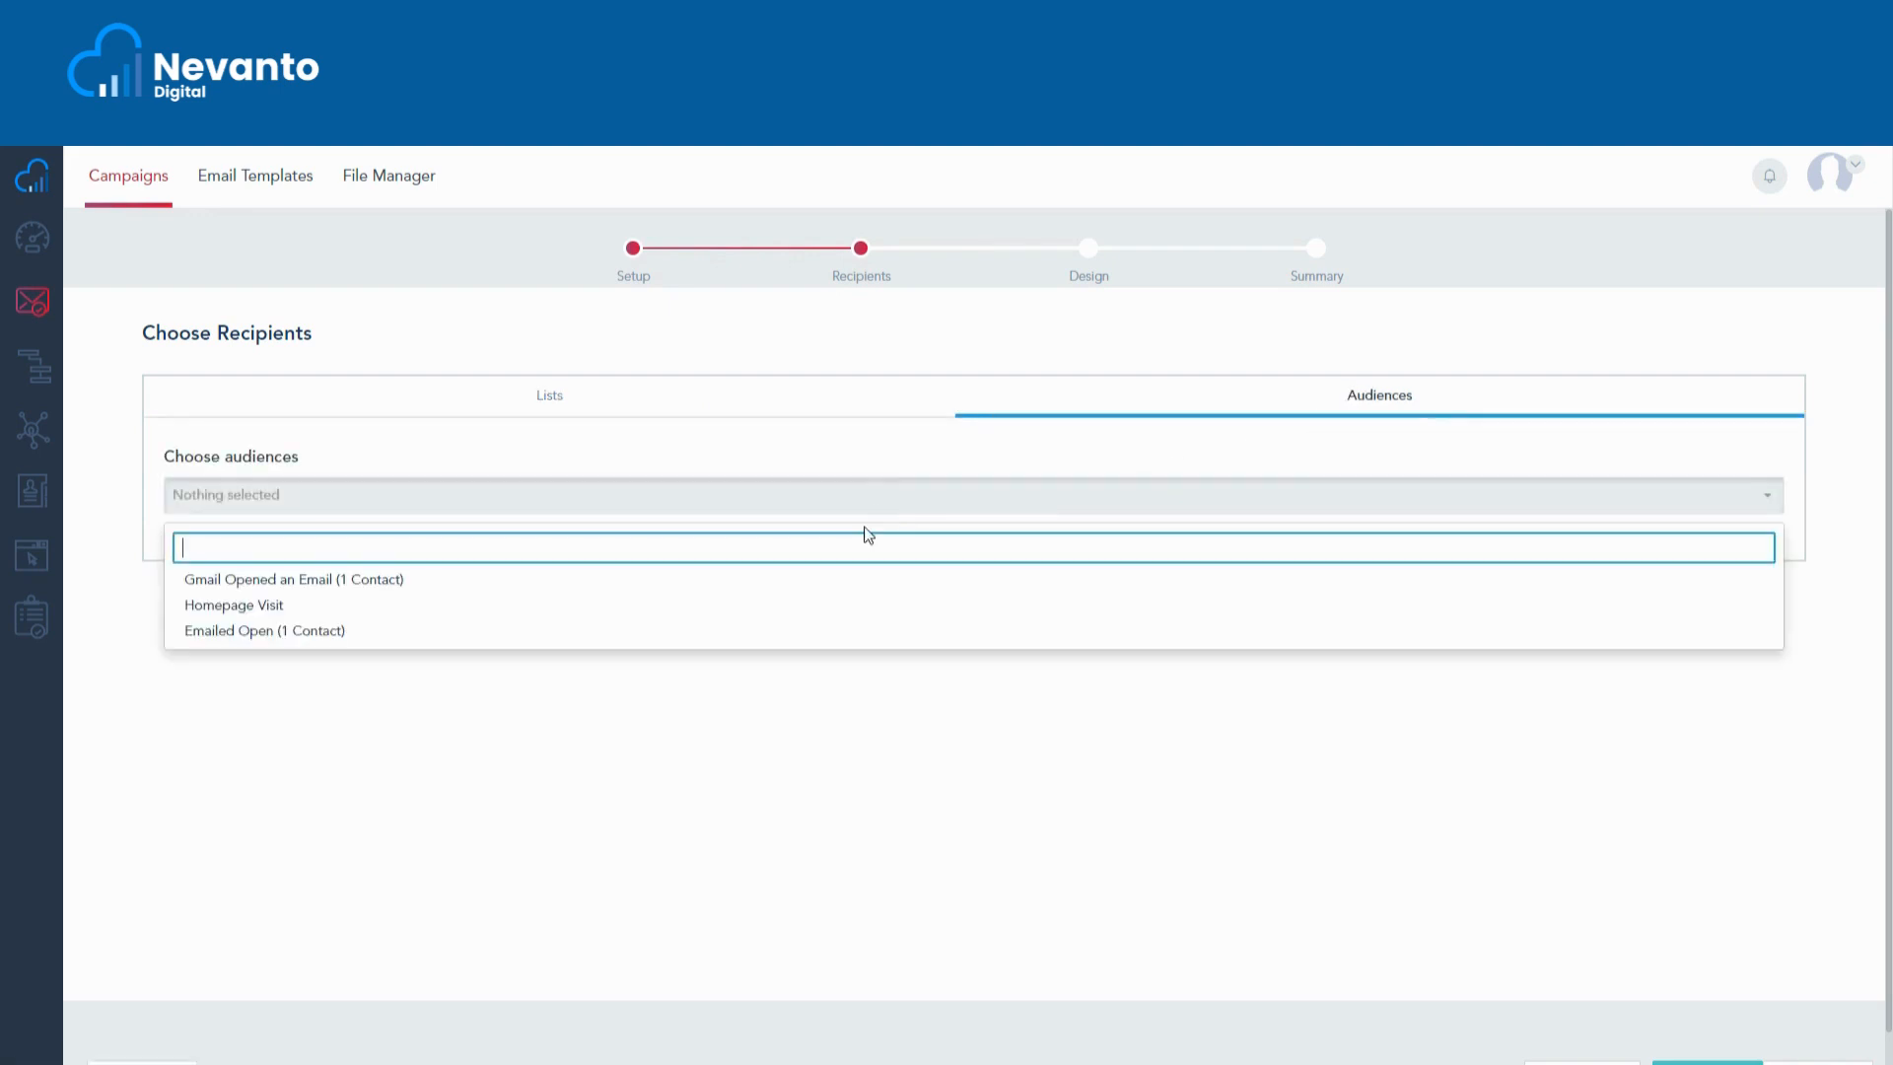
{"action": "left_click", "coordinate": [892, 406]}
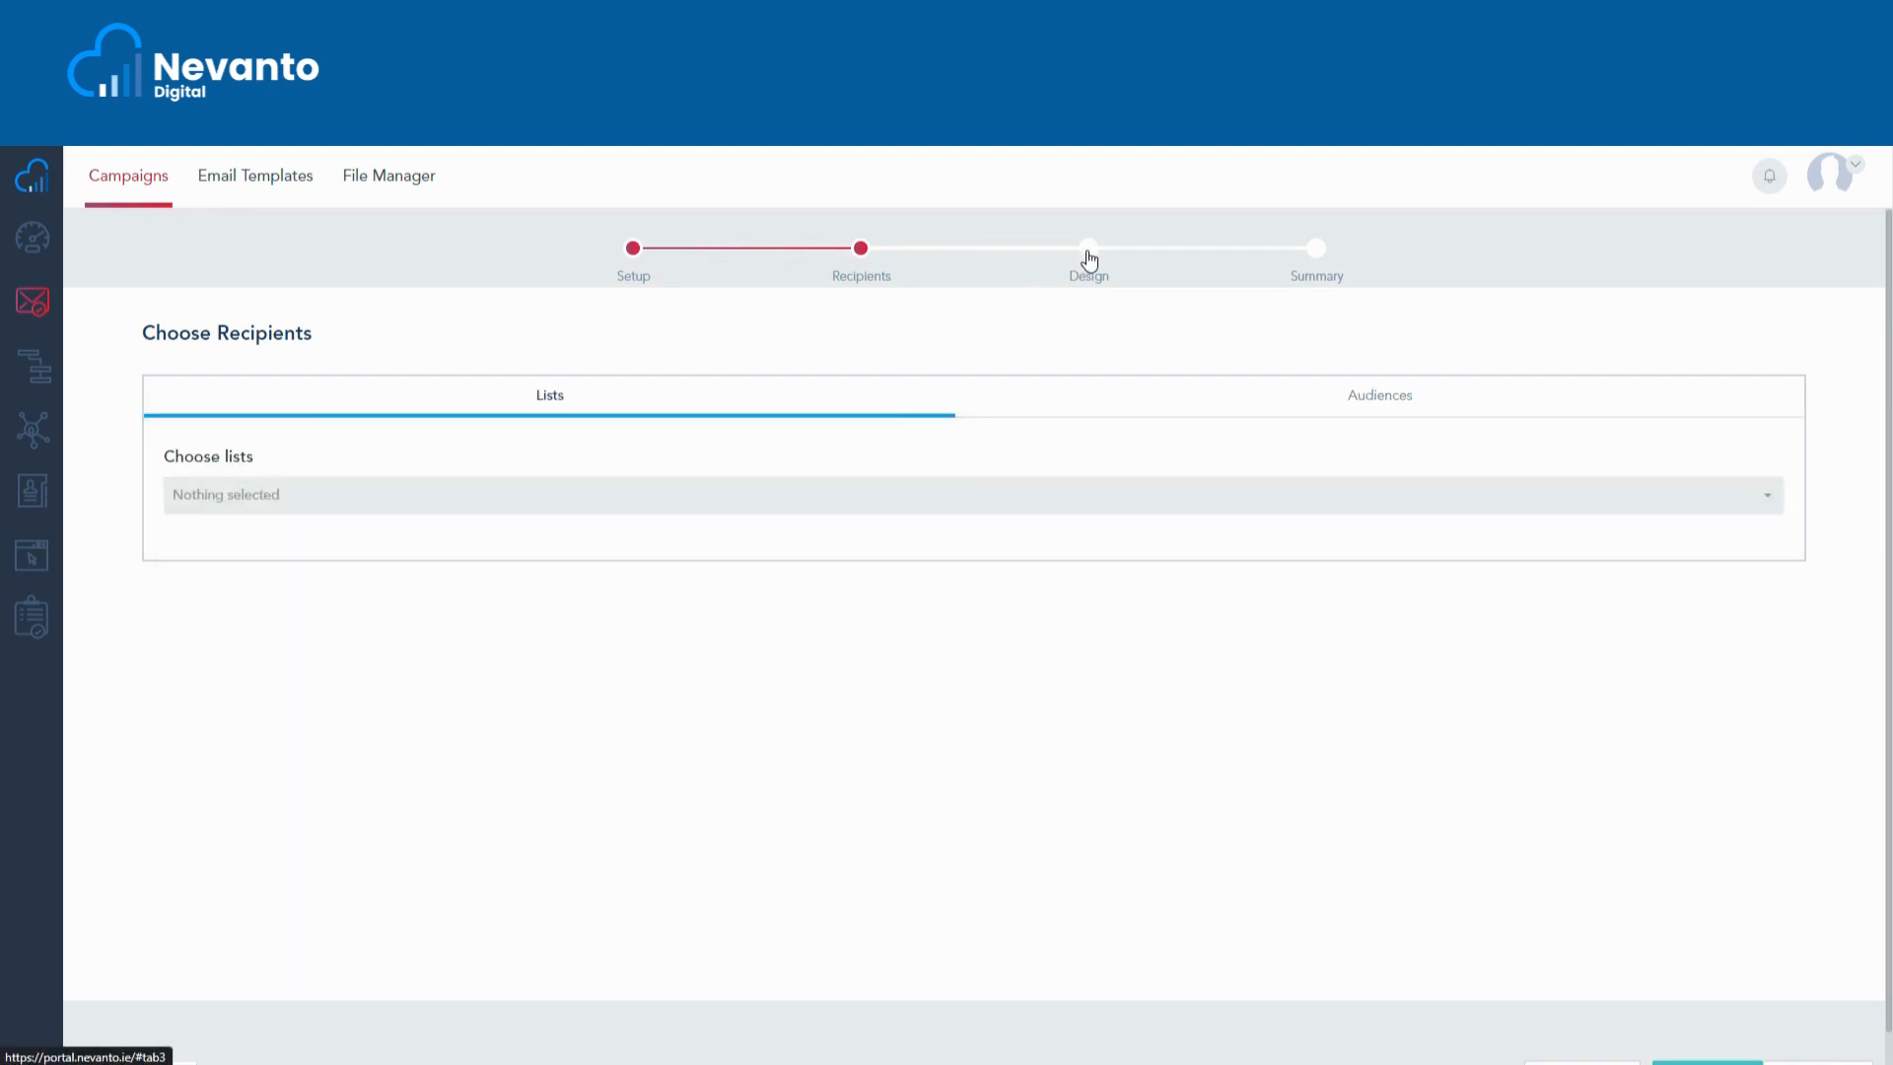
{"action": "left_click", "coordinate": [1088, 259]}
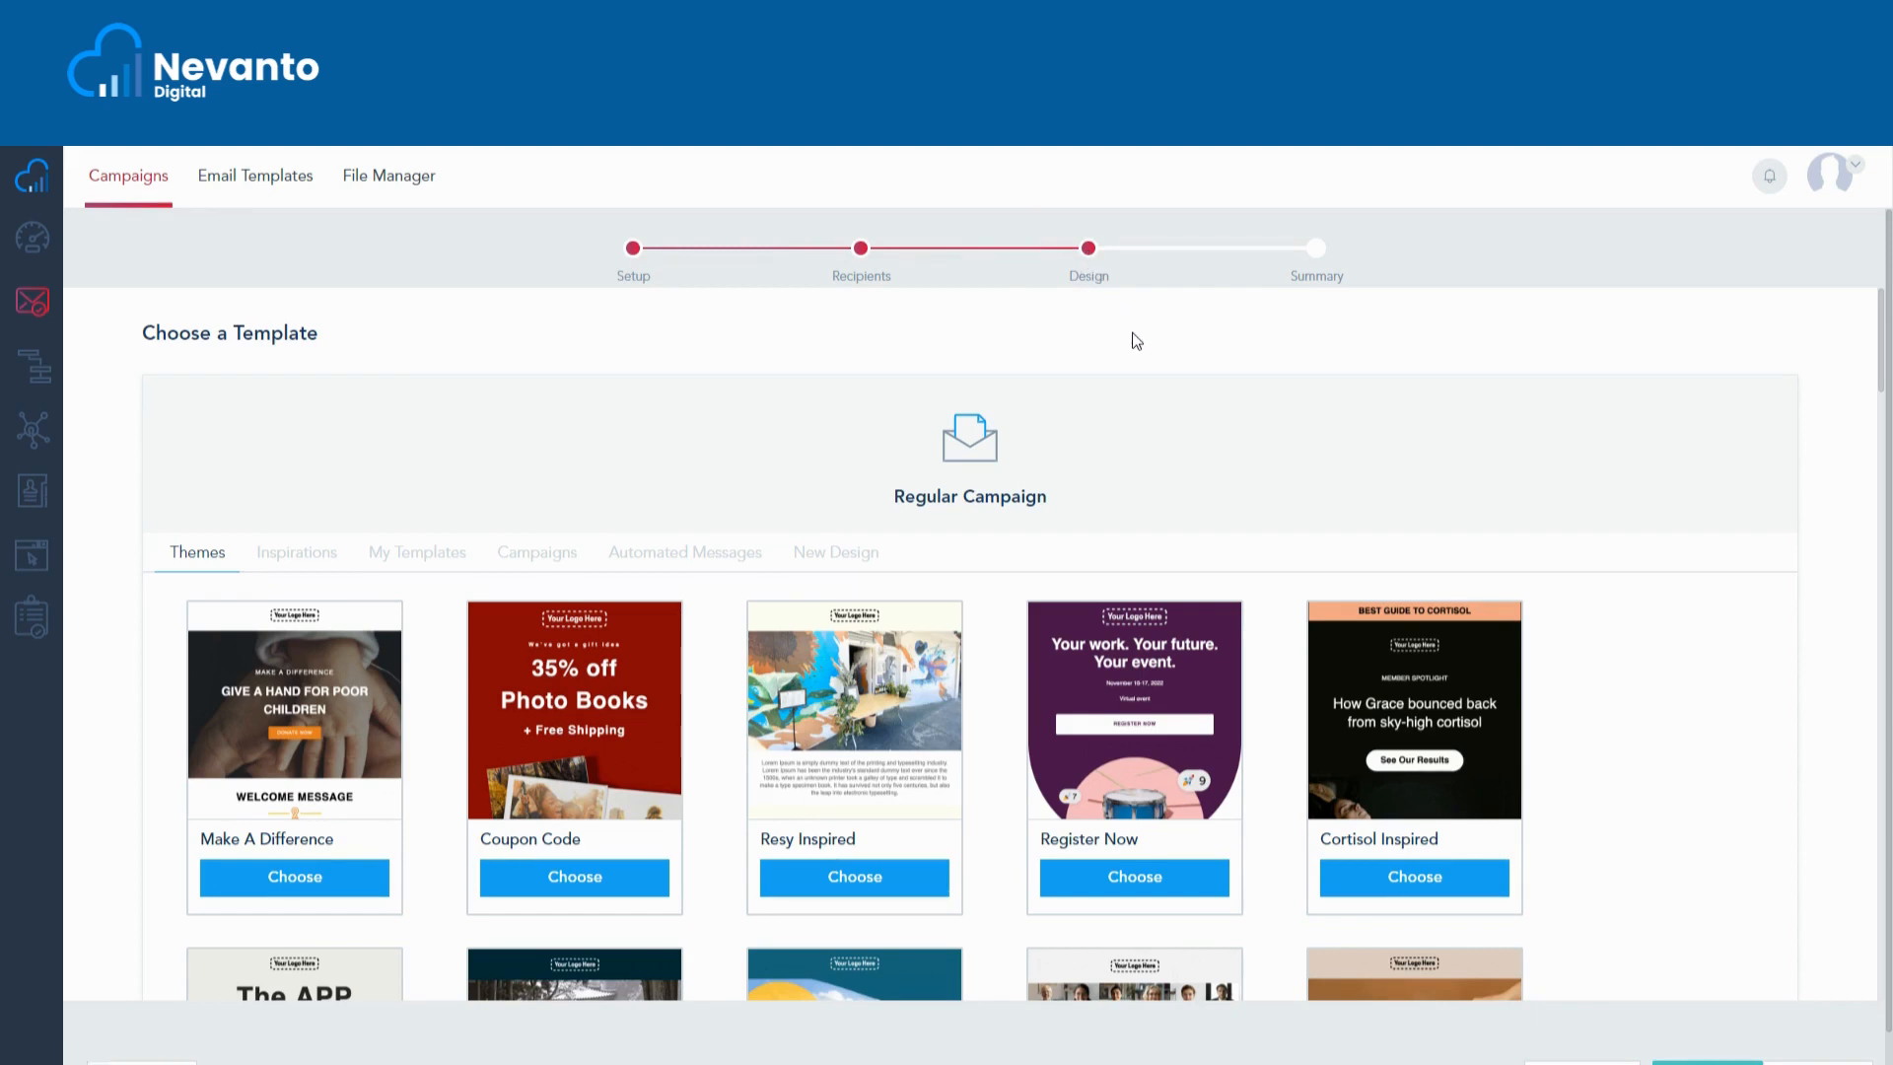
- Browse the Themes grid, then show My Templates with Mail Disclaimer Text, Nevanto Footer and Terms & Conditions
{"action": "scroll", "coordinate": [1098, 501], "scroll_direction": "down", "scroll_amount": 2}
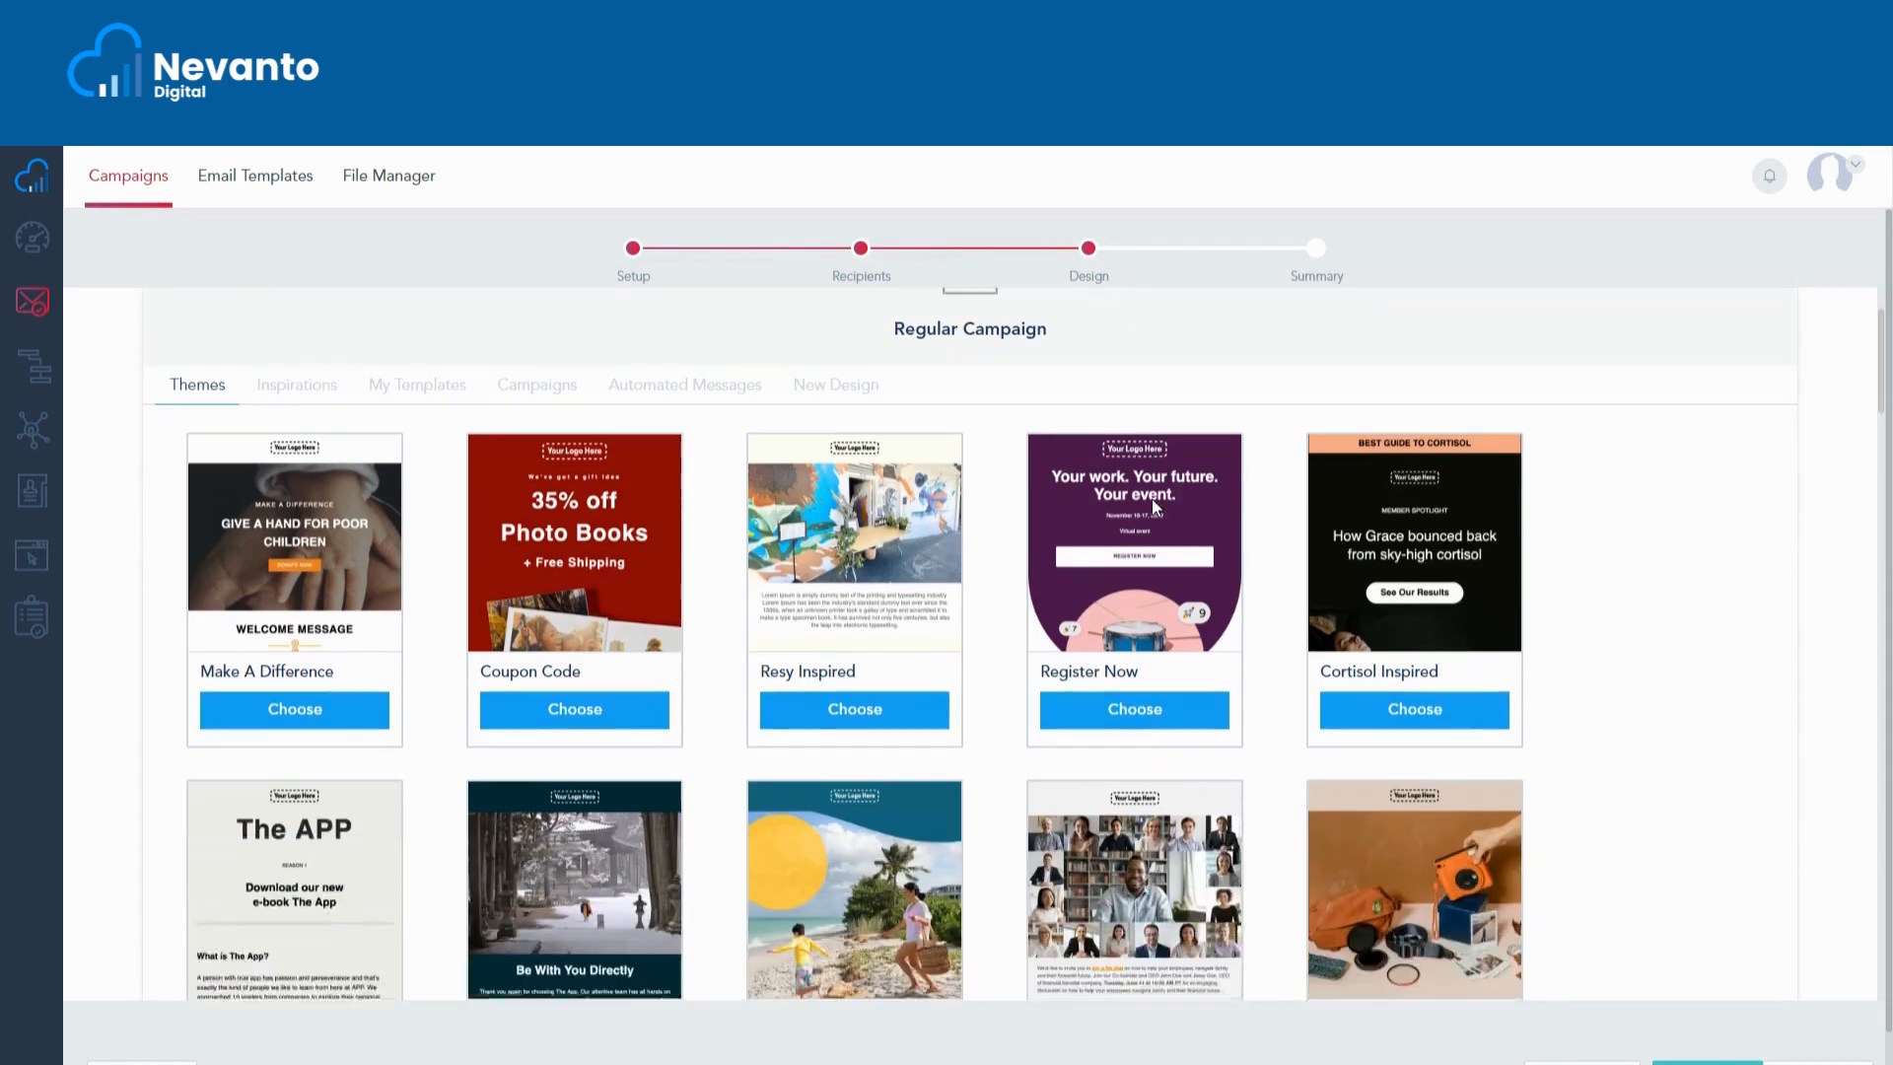
{"action": "scroll", "coordinate": [1152, 499], "scroll_direction": "down", "scroll_amount": 6}
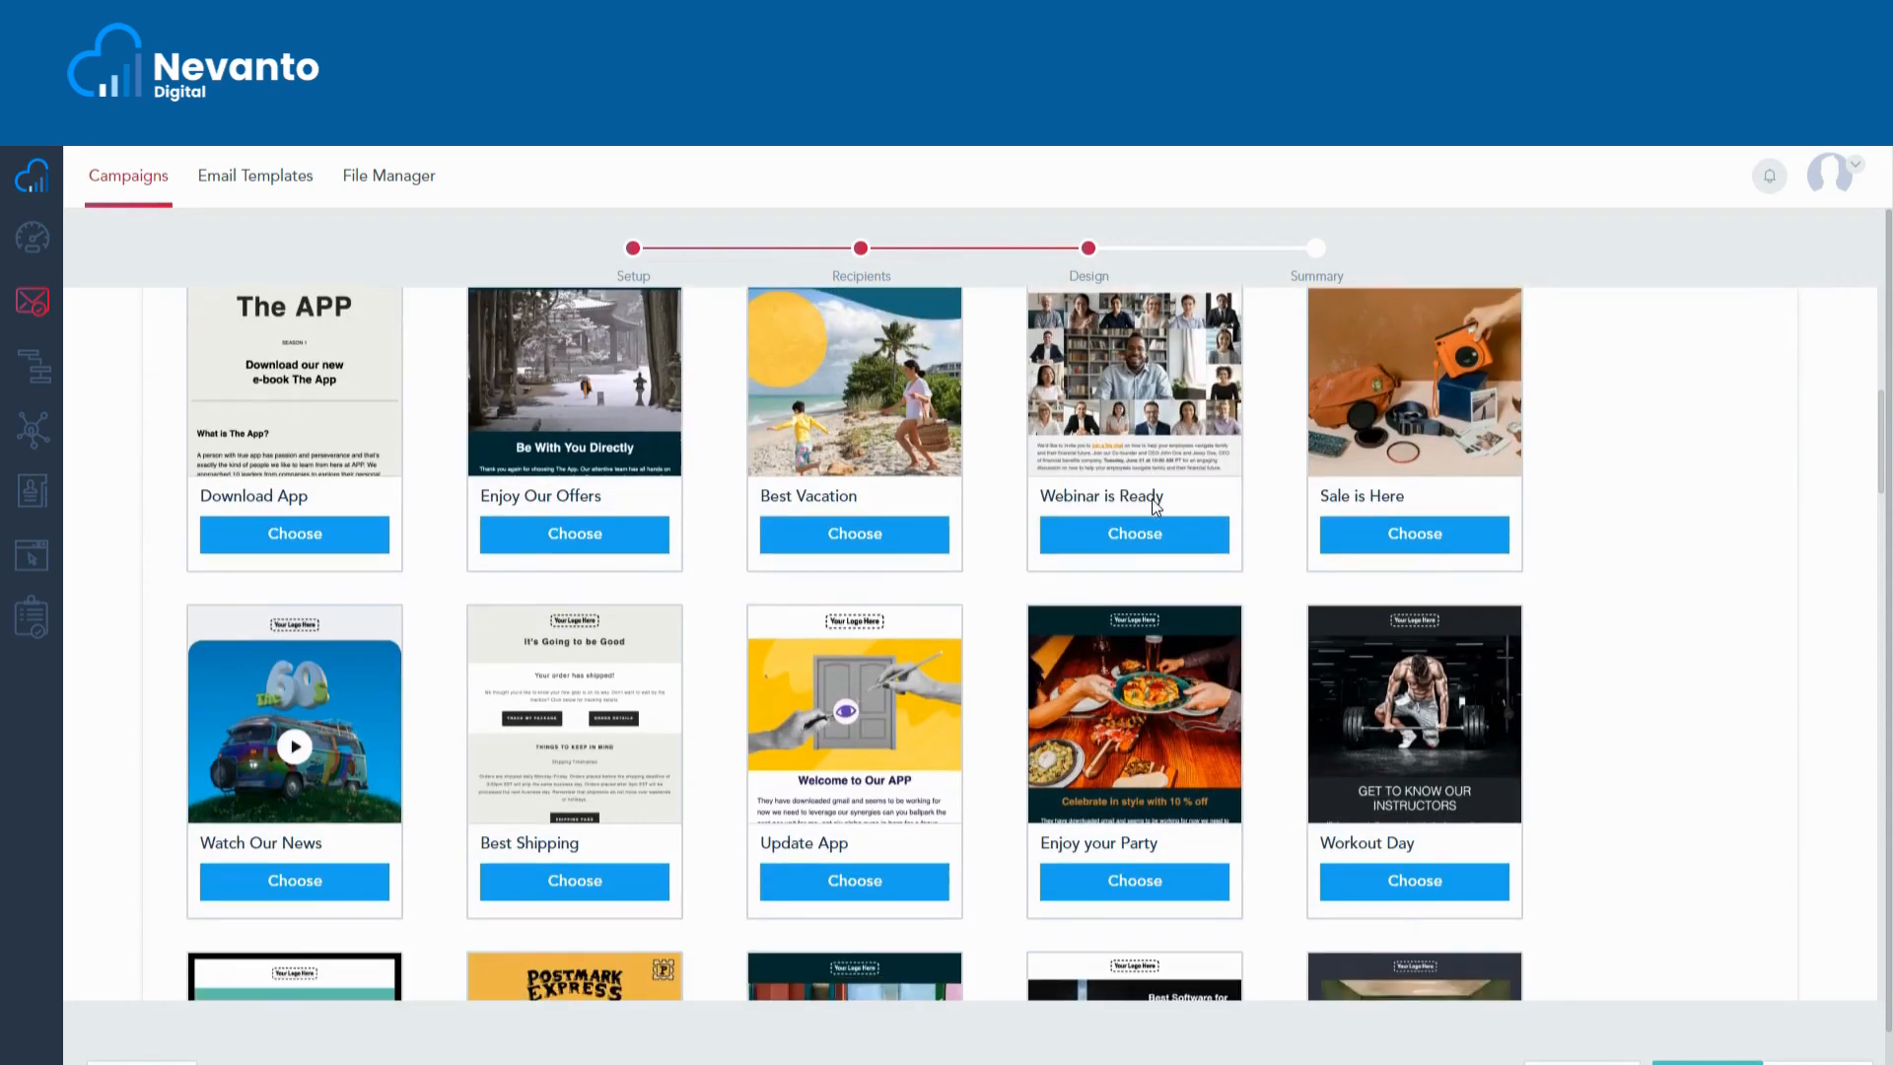
{"action": "scroll", "coordinate": [1151, 499], "scroll_direction": "down", "scroll_amount": 8}
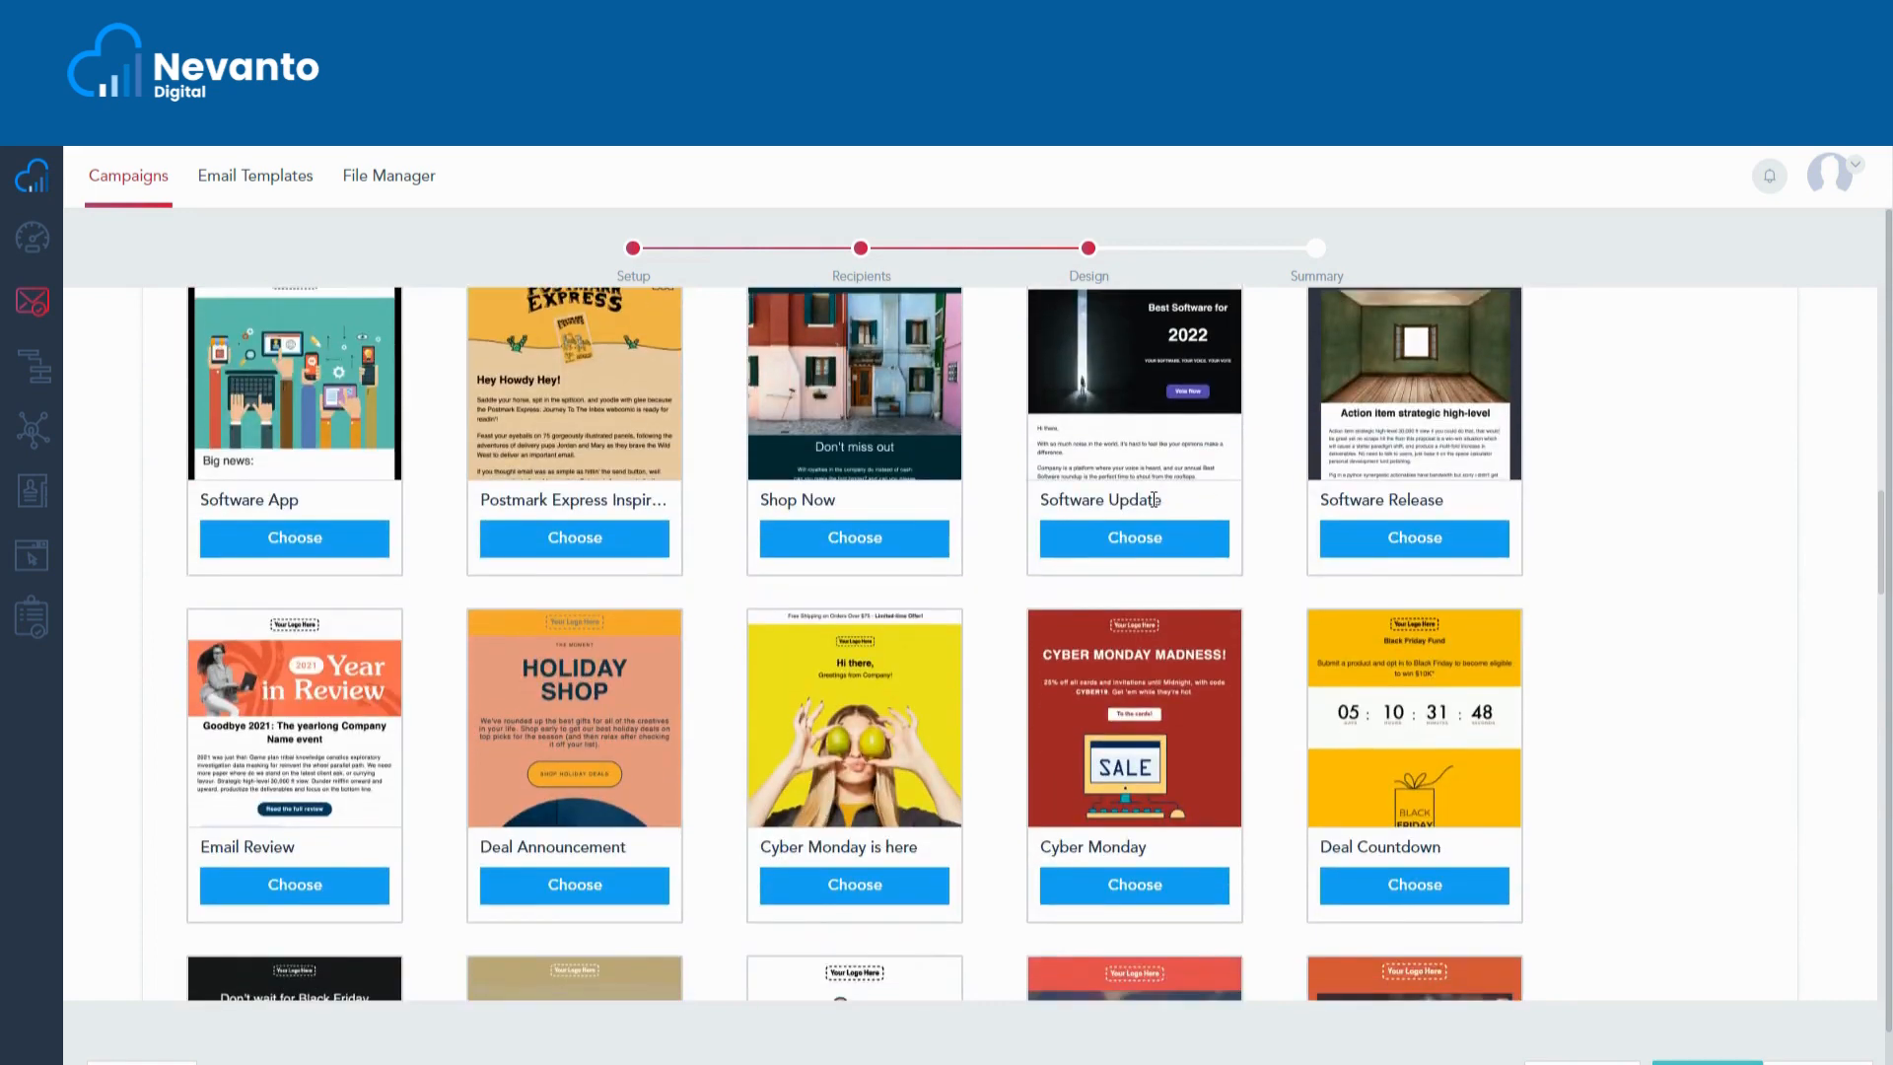
{"action": "scroll", "coordinate": [1249, 622], "scroll_direction": "down", "scroll_amount": 9}
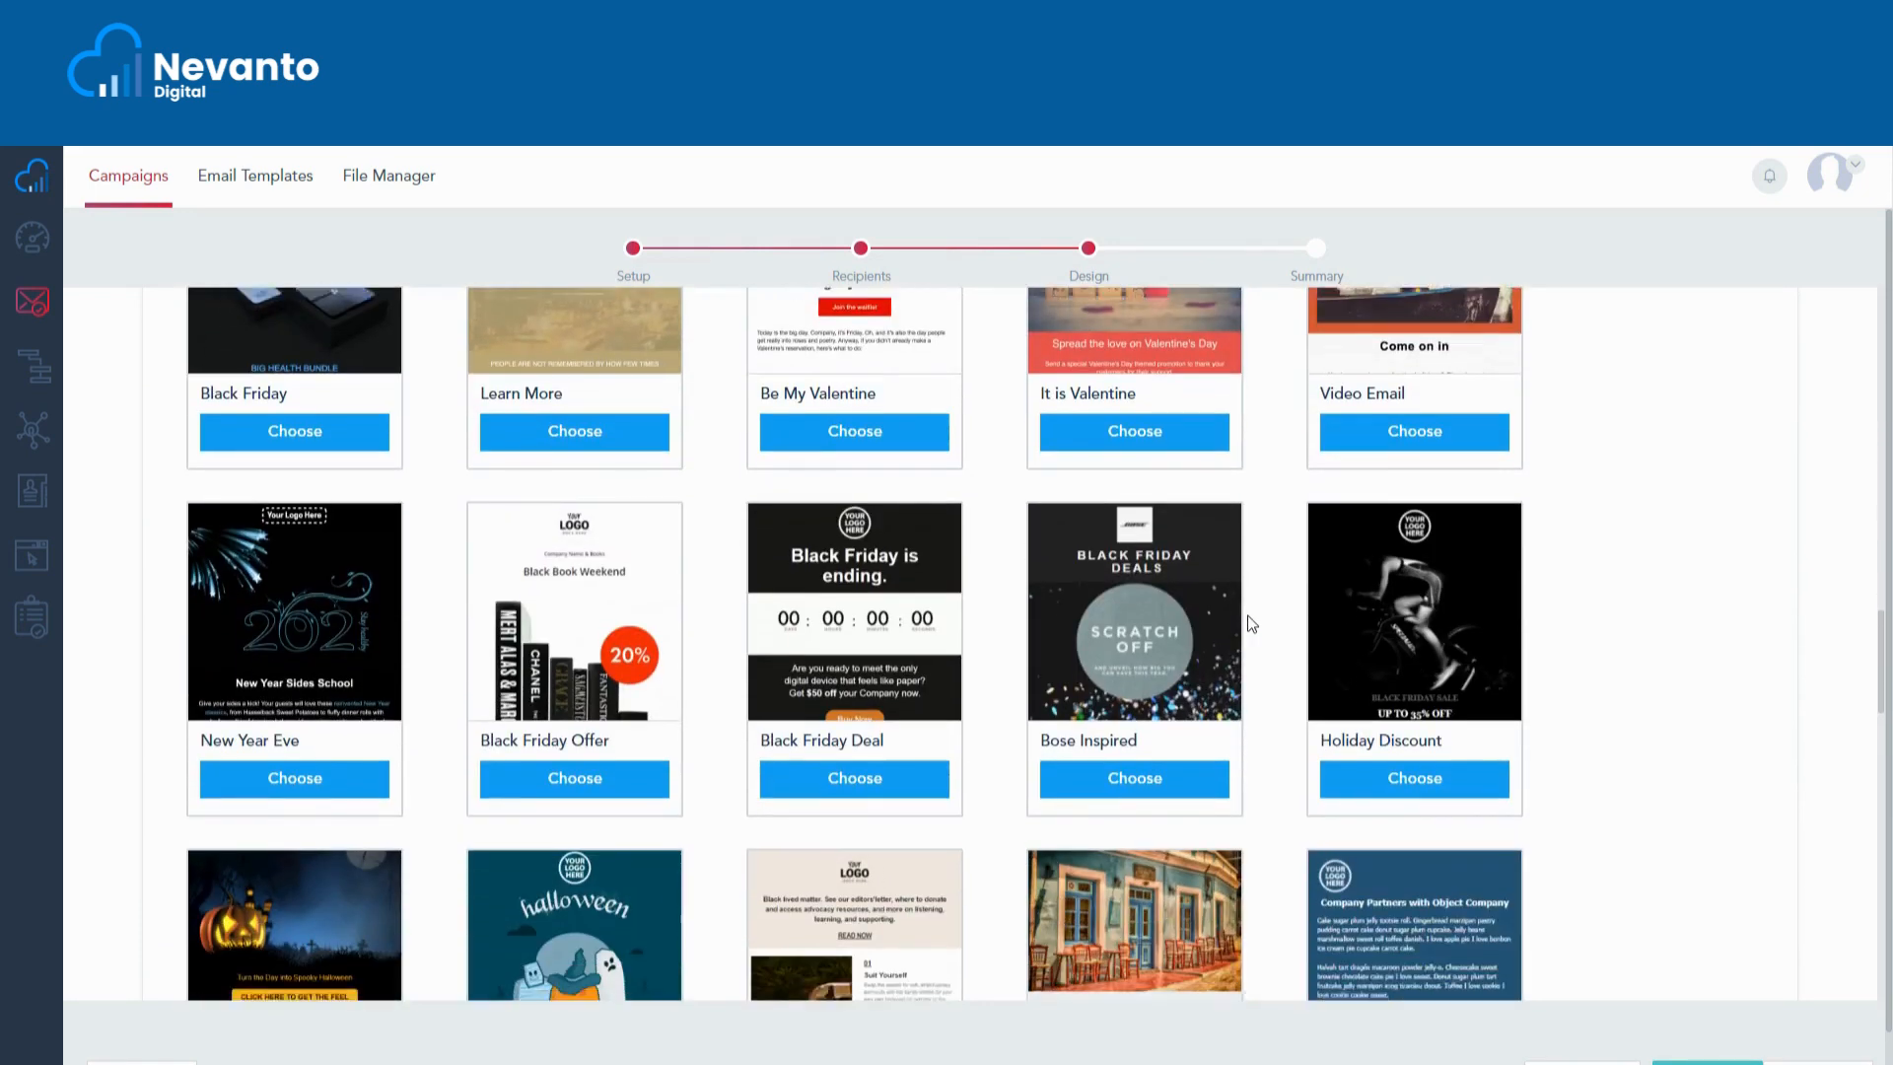
{"action": "scroll", "coordinate": [1251, 623], "scroll_direction": "down", "scroll_amount": 2}
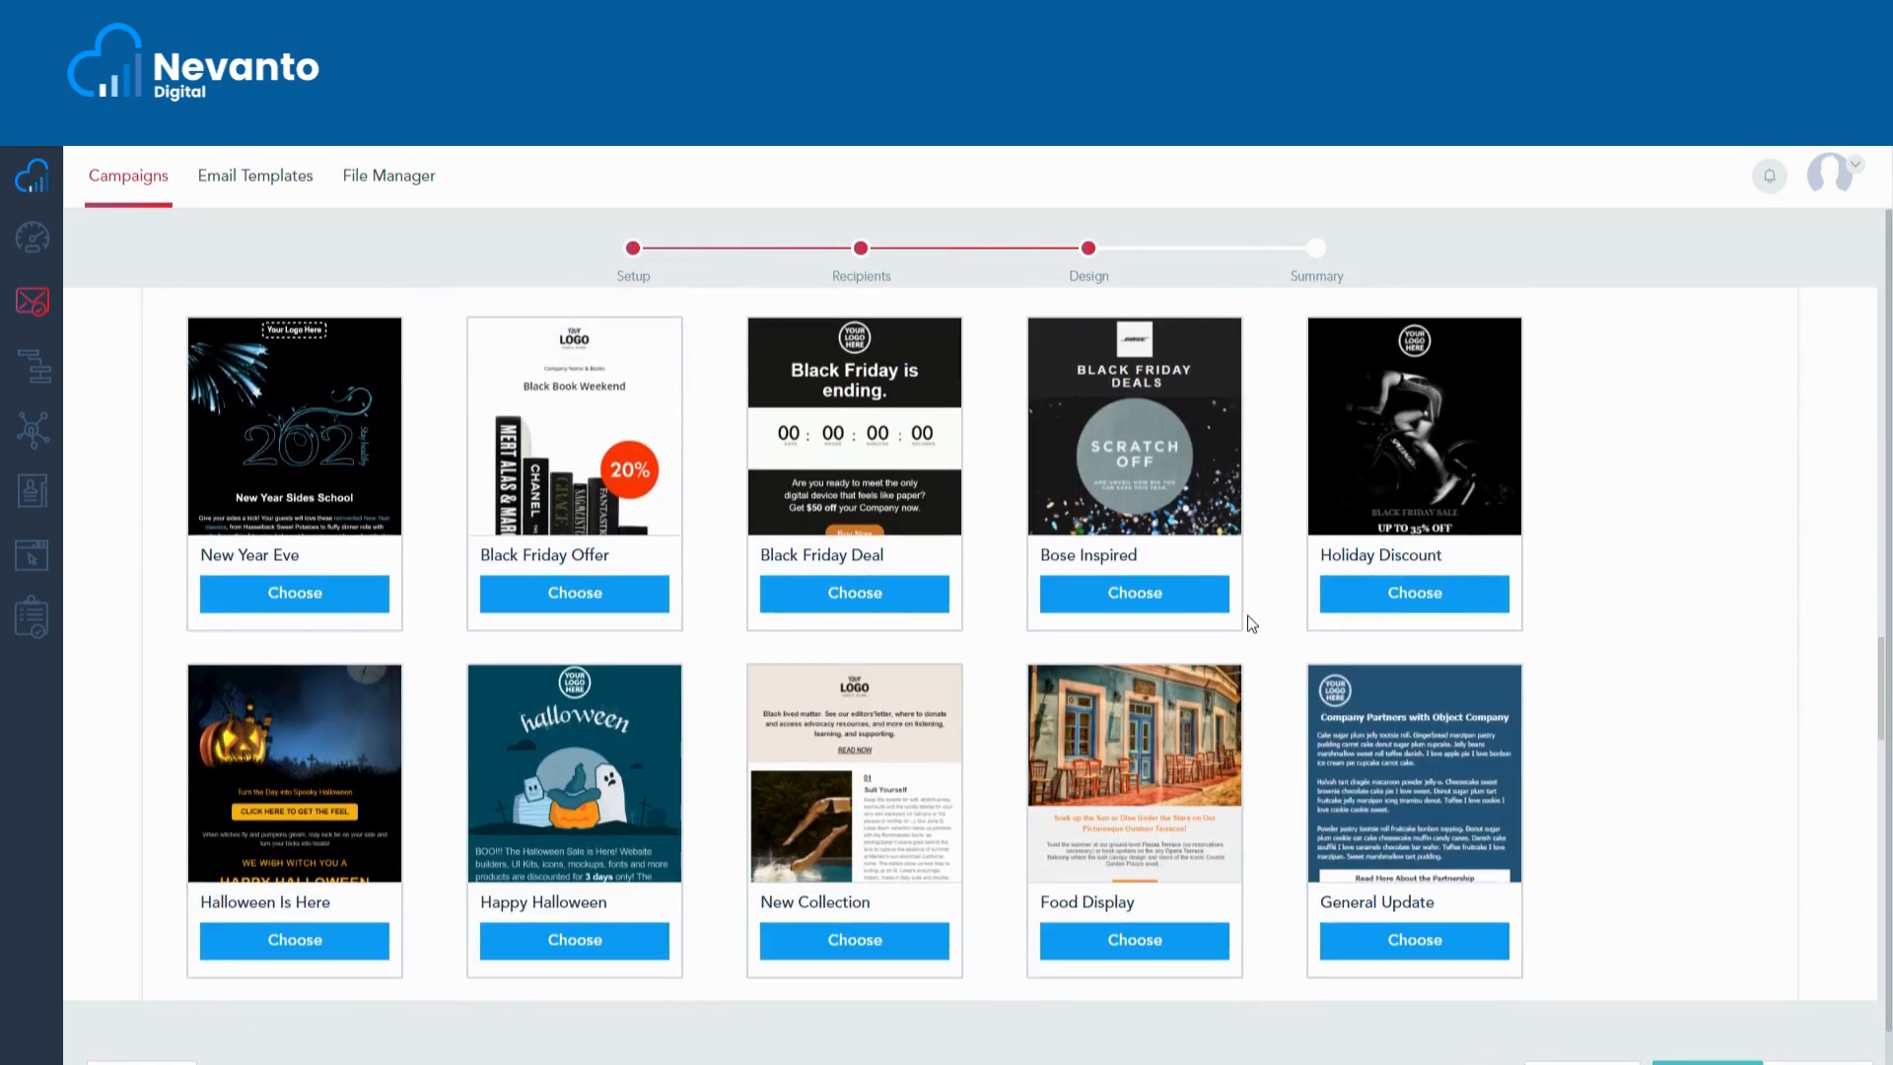
{"action": "scroll", "coordinate": [1251, 623], "scroll_direction": "up", "scroll_amount": 4}
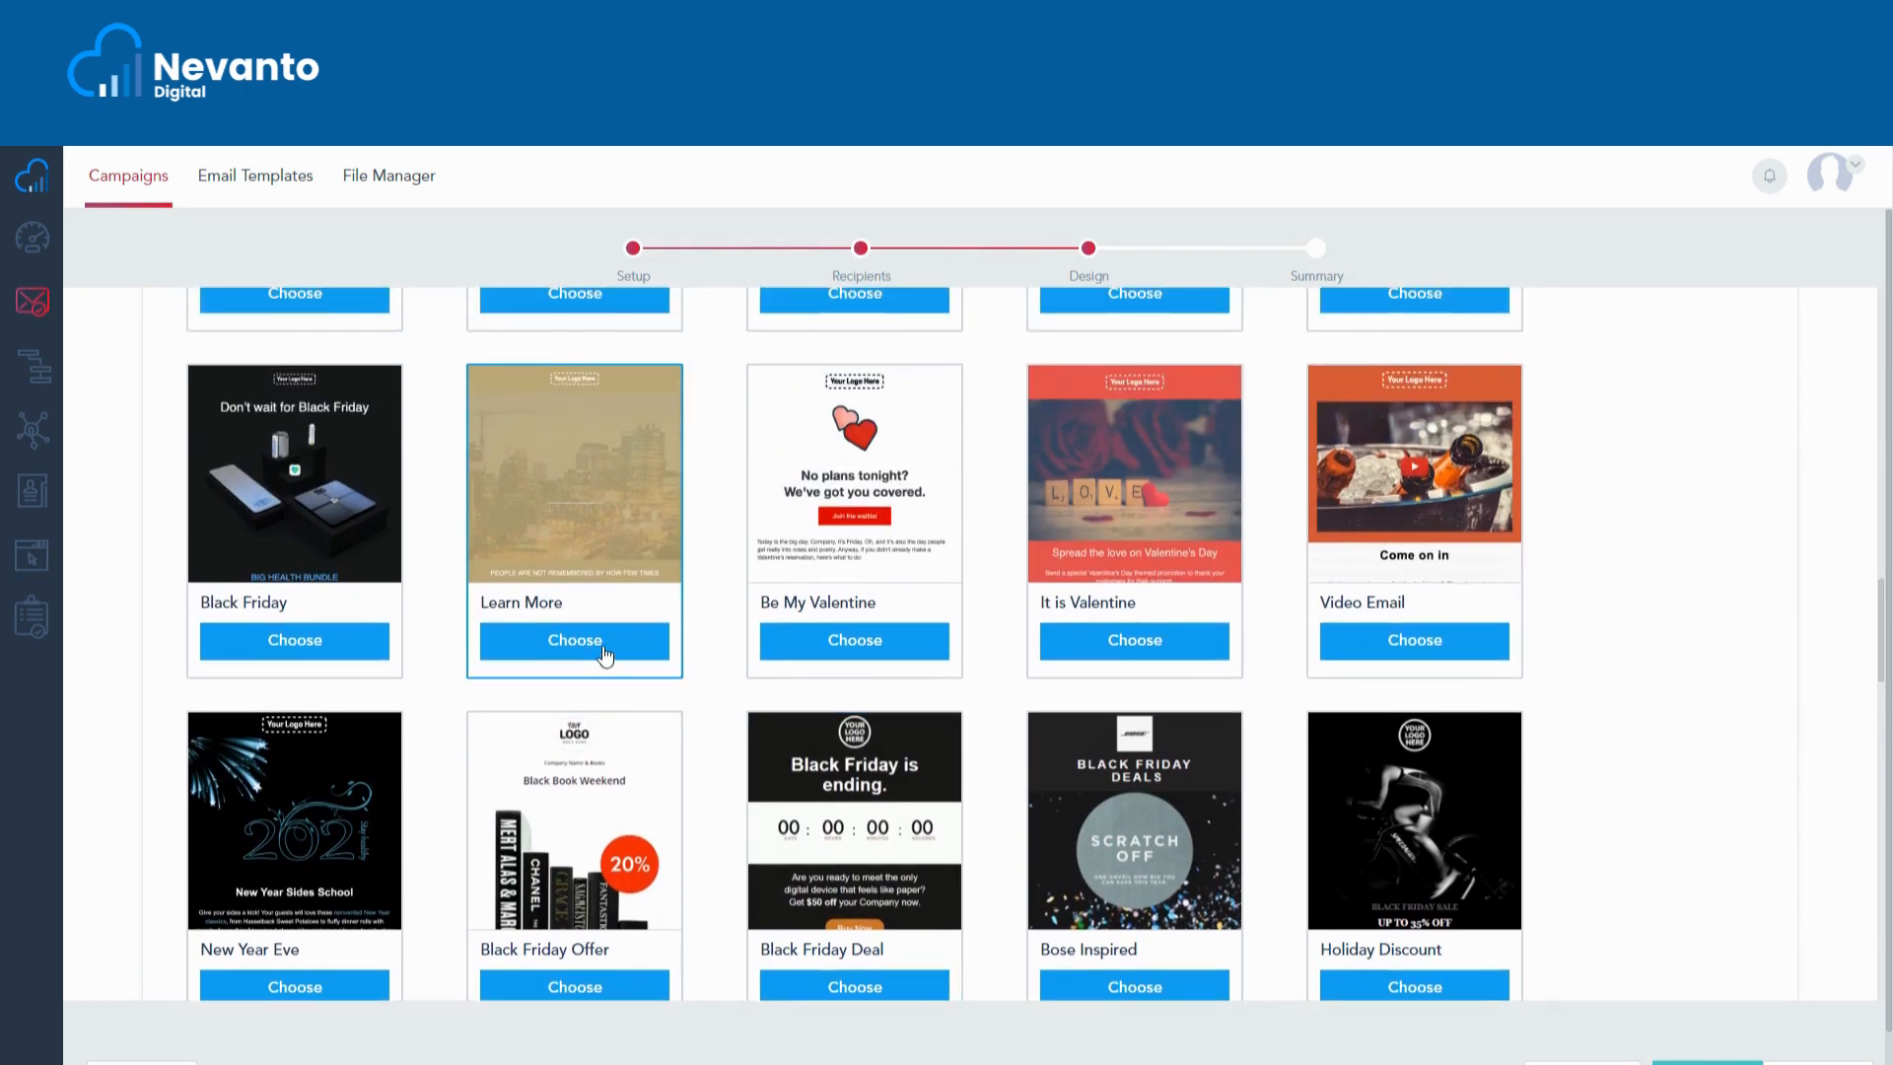
{"action": "scroll", "coordinate": [957, 621], "scroll_direction": "up", "scroll_amount": 1}
{"action": "scroll", "coordinate": [955, 619], "scroll_direction": "up", "scroll_amount": 15}
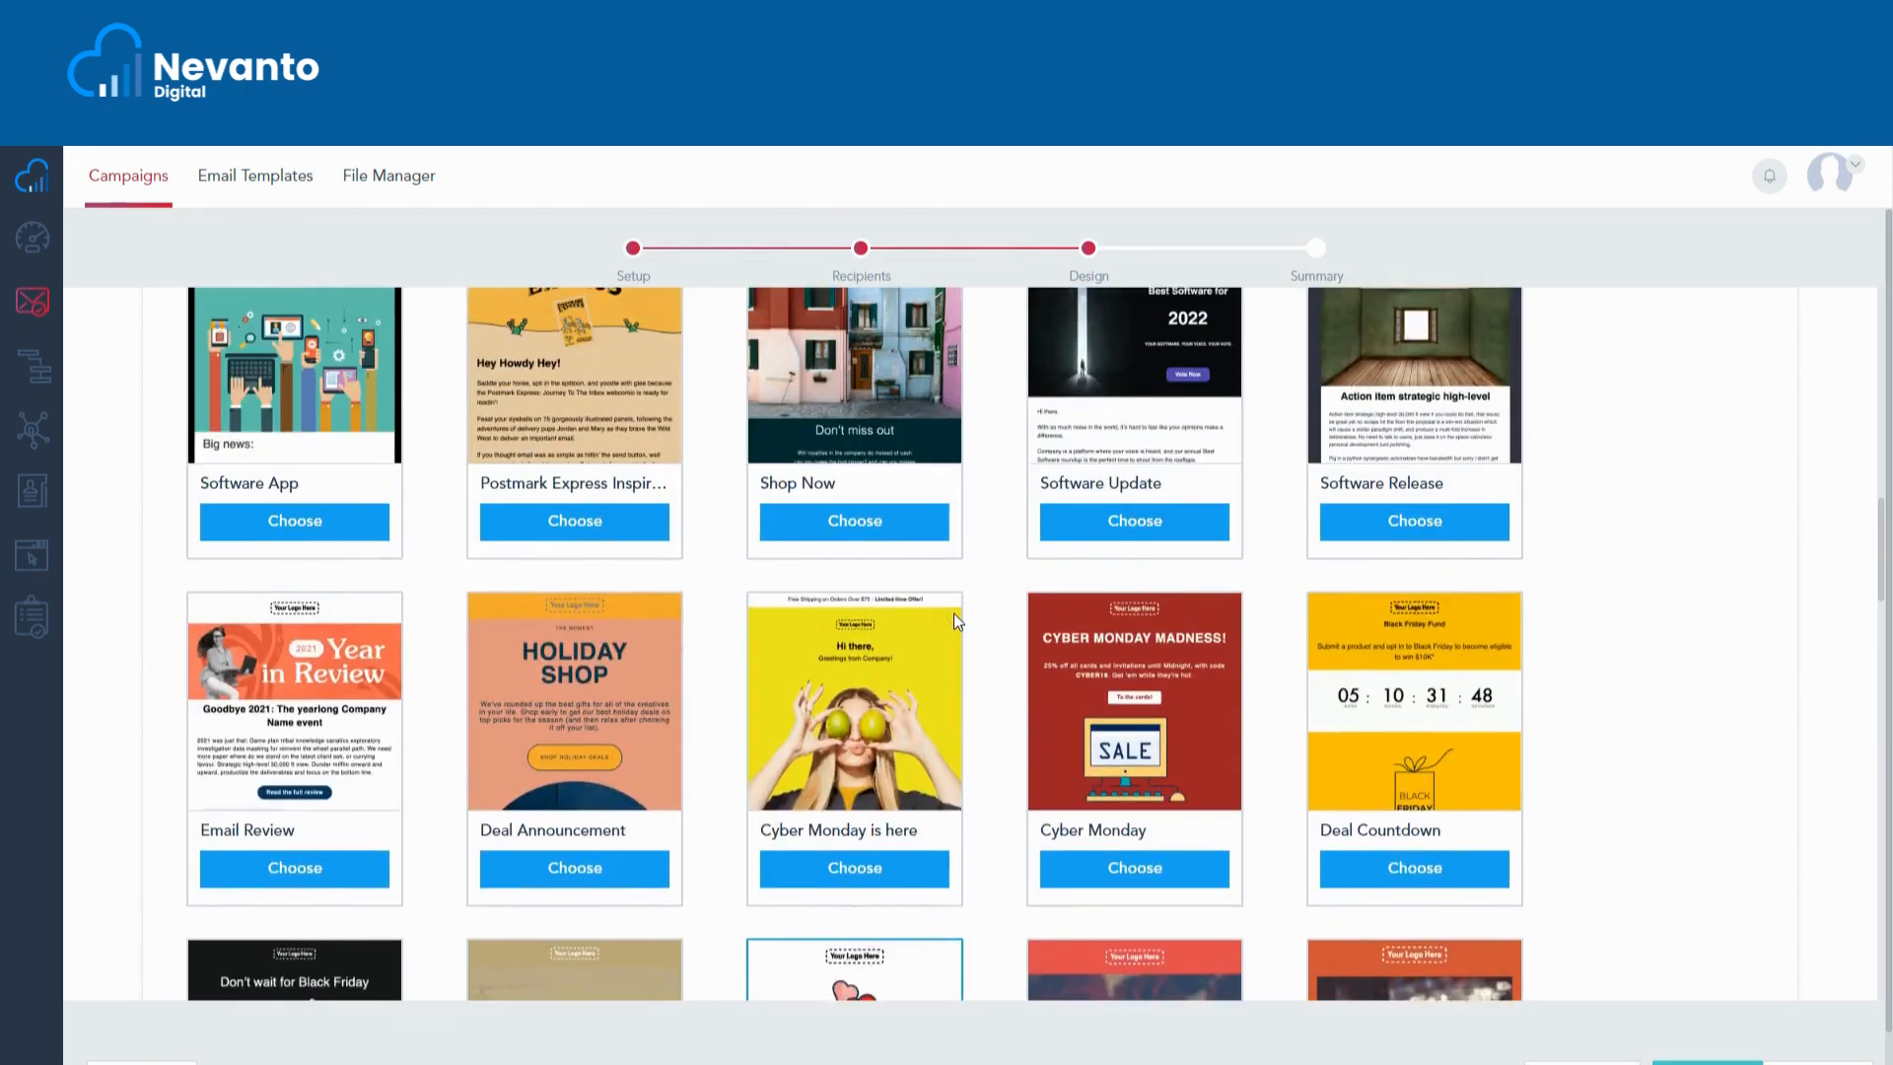
{"action": "scroll", "coordinate": [952, 621], "scroll_direction": "up", "scroll_amount": 5}
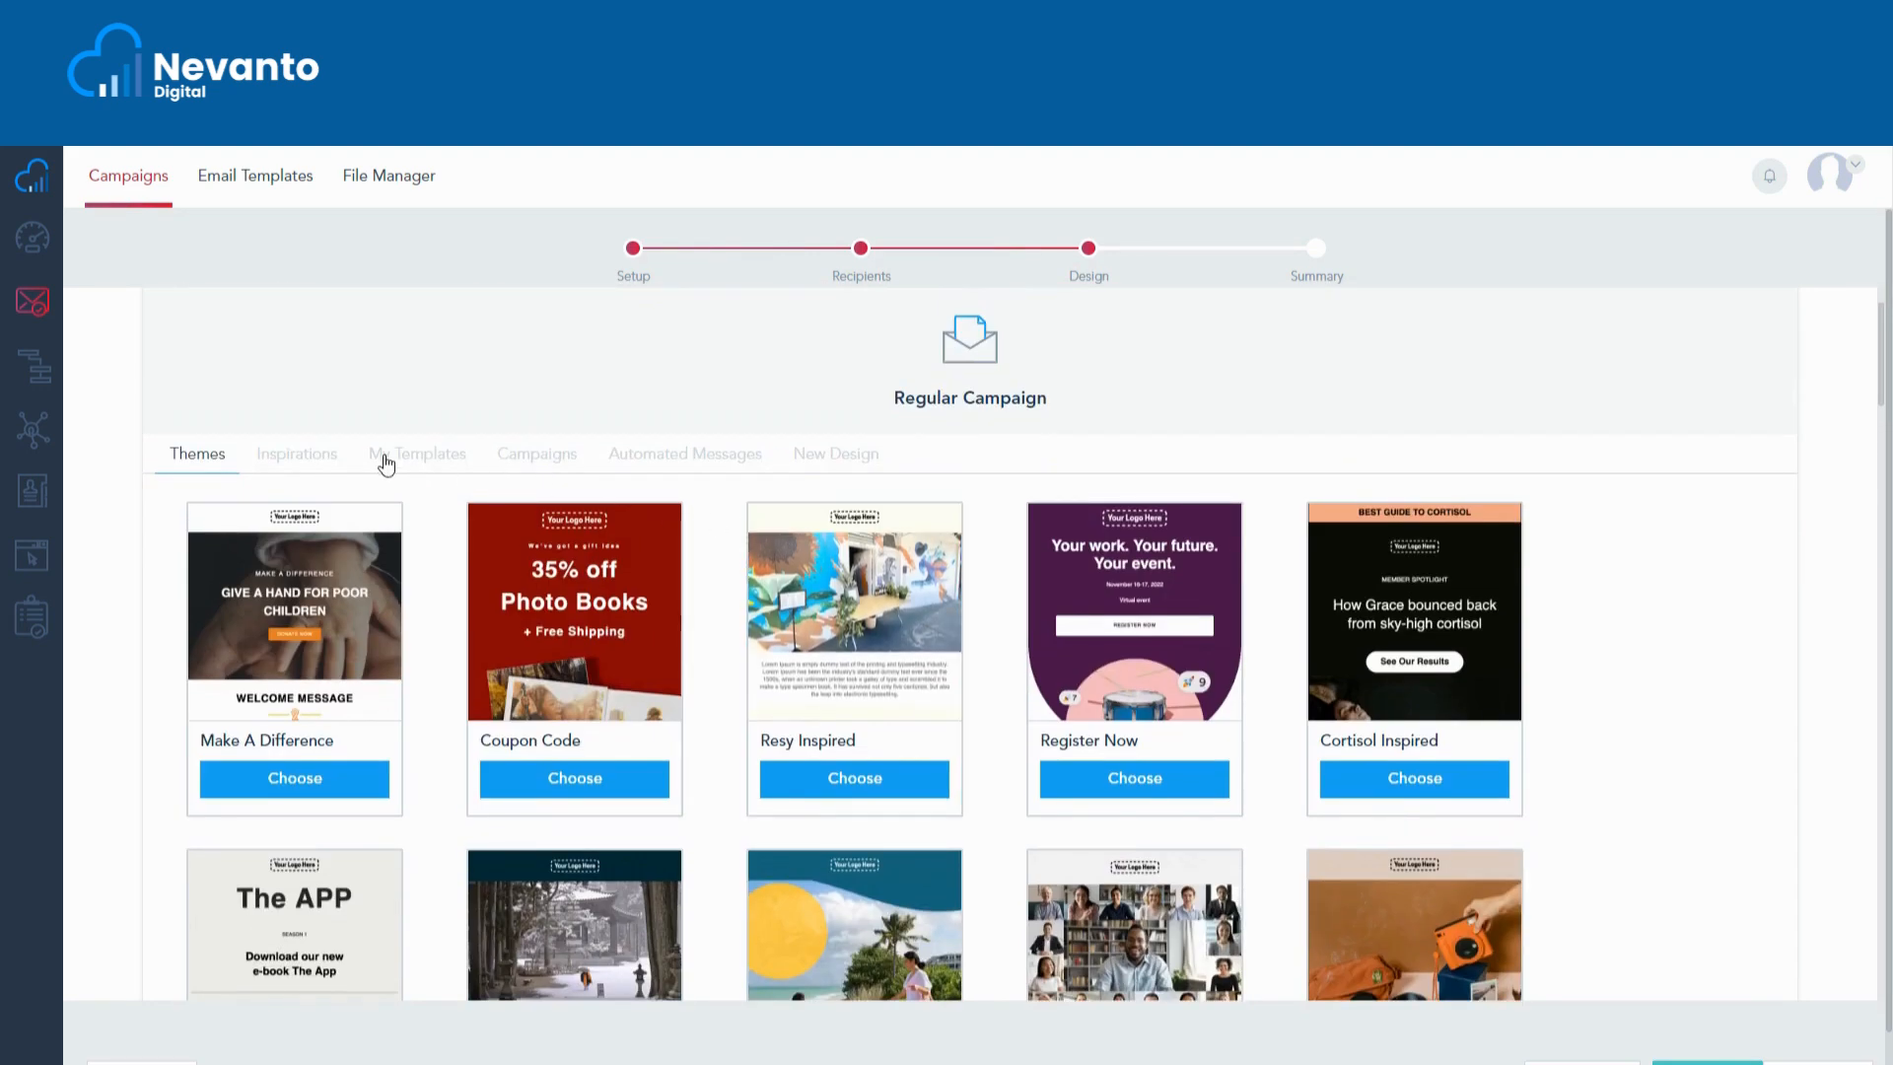
{"action": "left_click", "coordinate": [395, 458]}
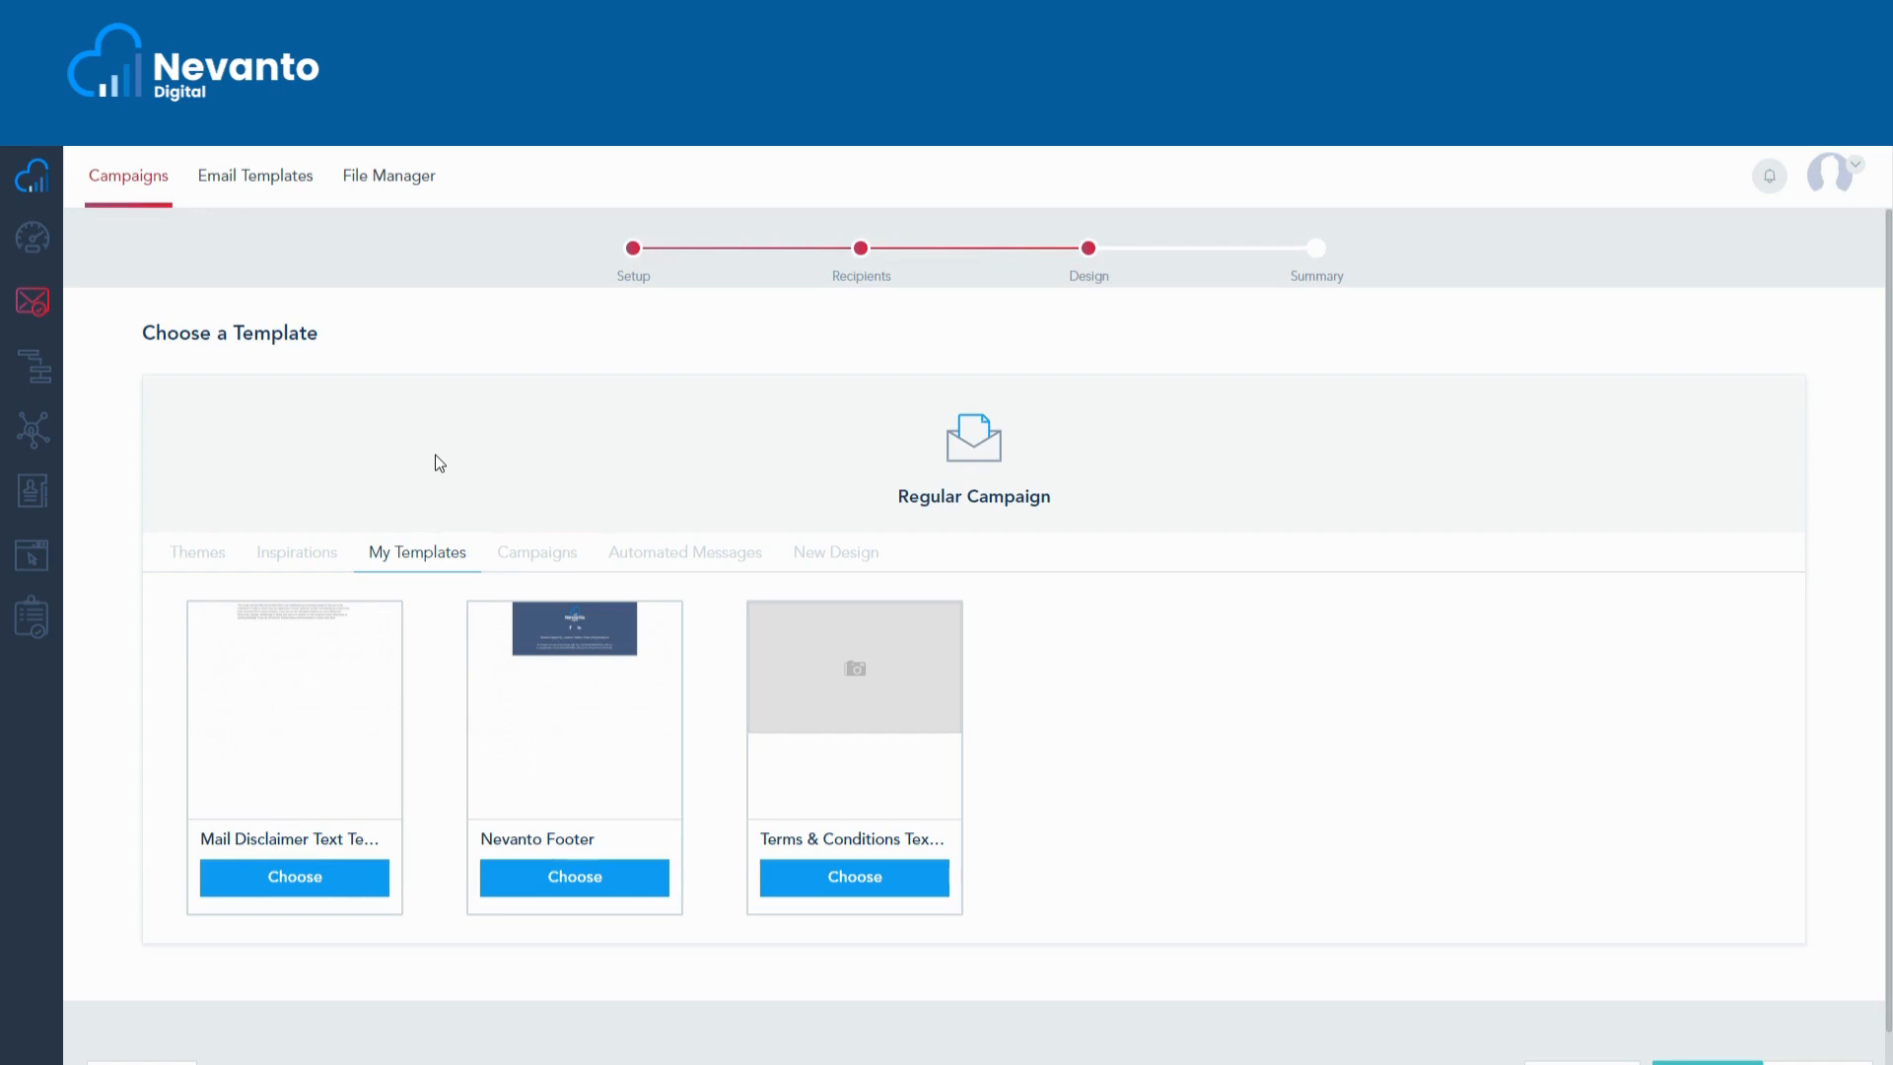
- Show past campaigns such as Sample Campaign as template starting points
{"action": "left_click", "coordinate": [551, 560]}
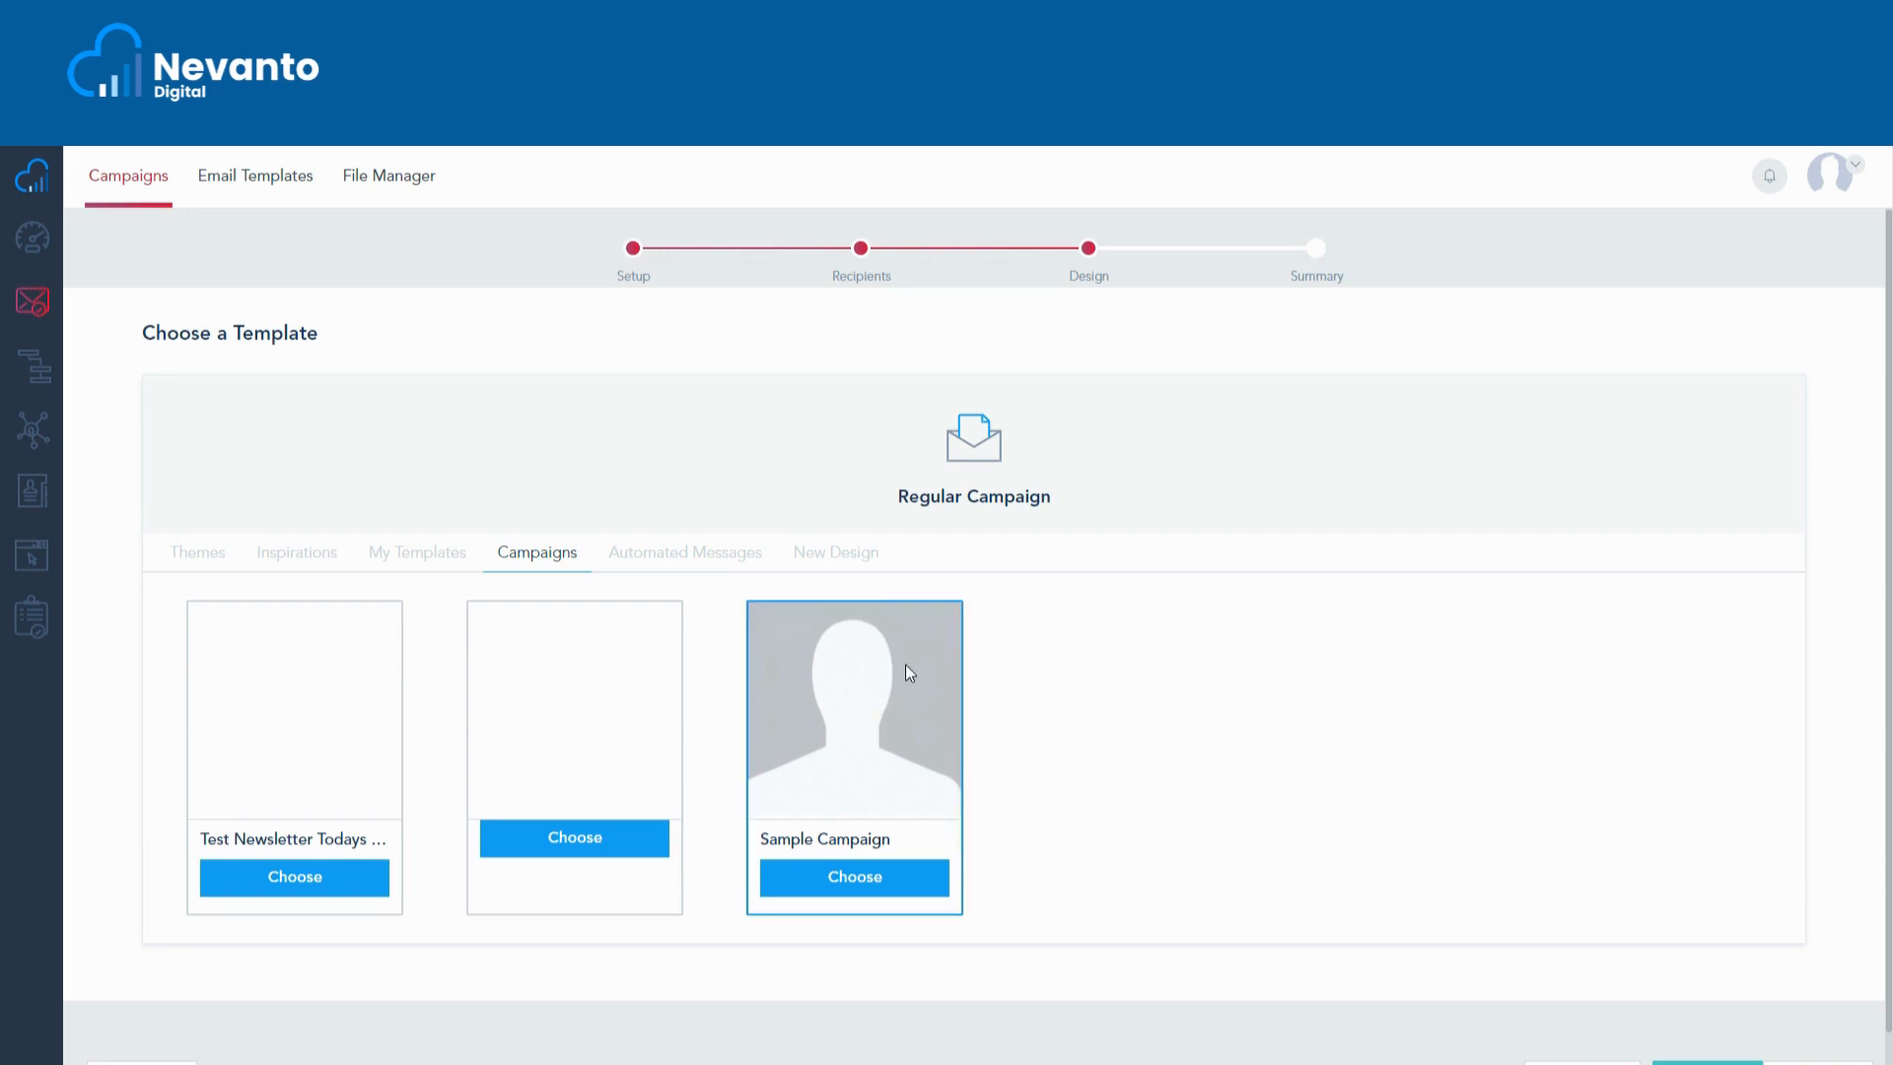
- Browse the Automated Messages templates, then show the new-design options like Classic Template Designer
{"action": "left_click", "coordinate": [681, 554]}
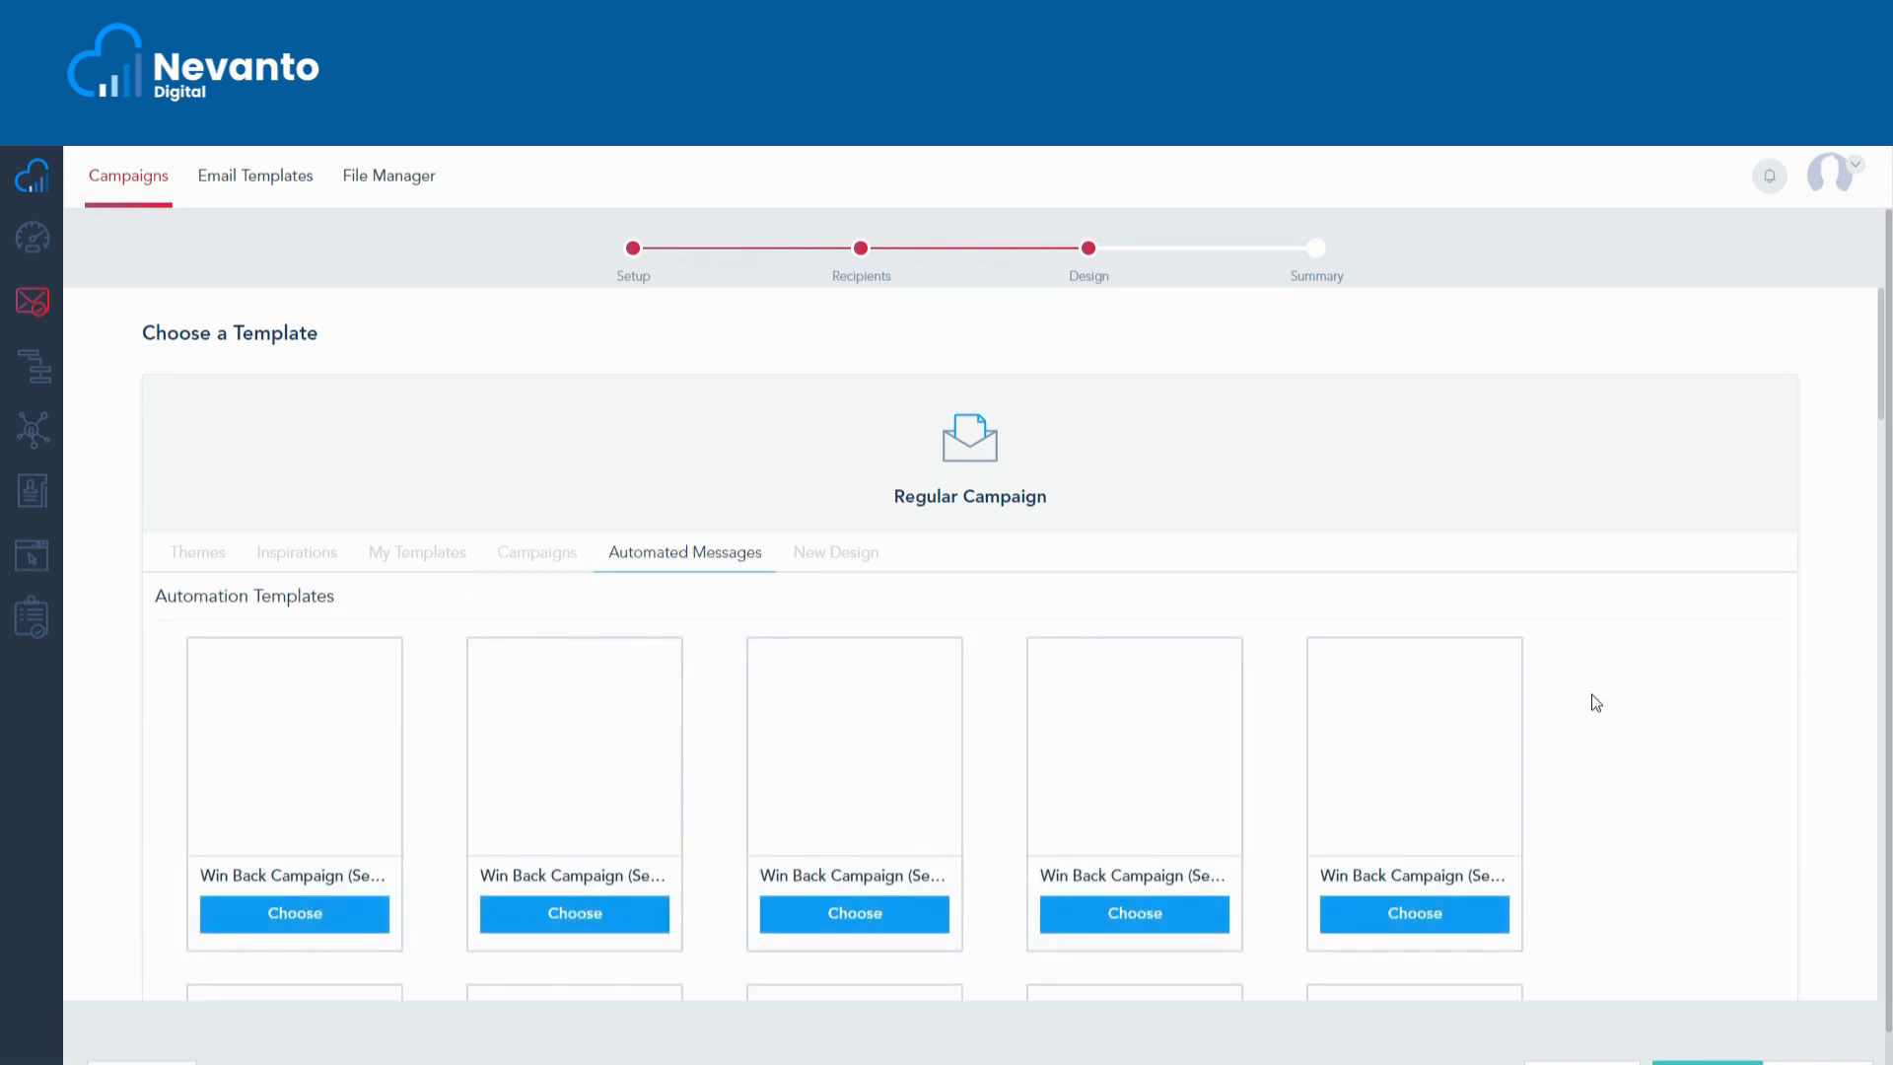
{"action": "scroll", "coordinate": [1605, 699], "scroll_direction": "down", "scroll_amount": 9}
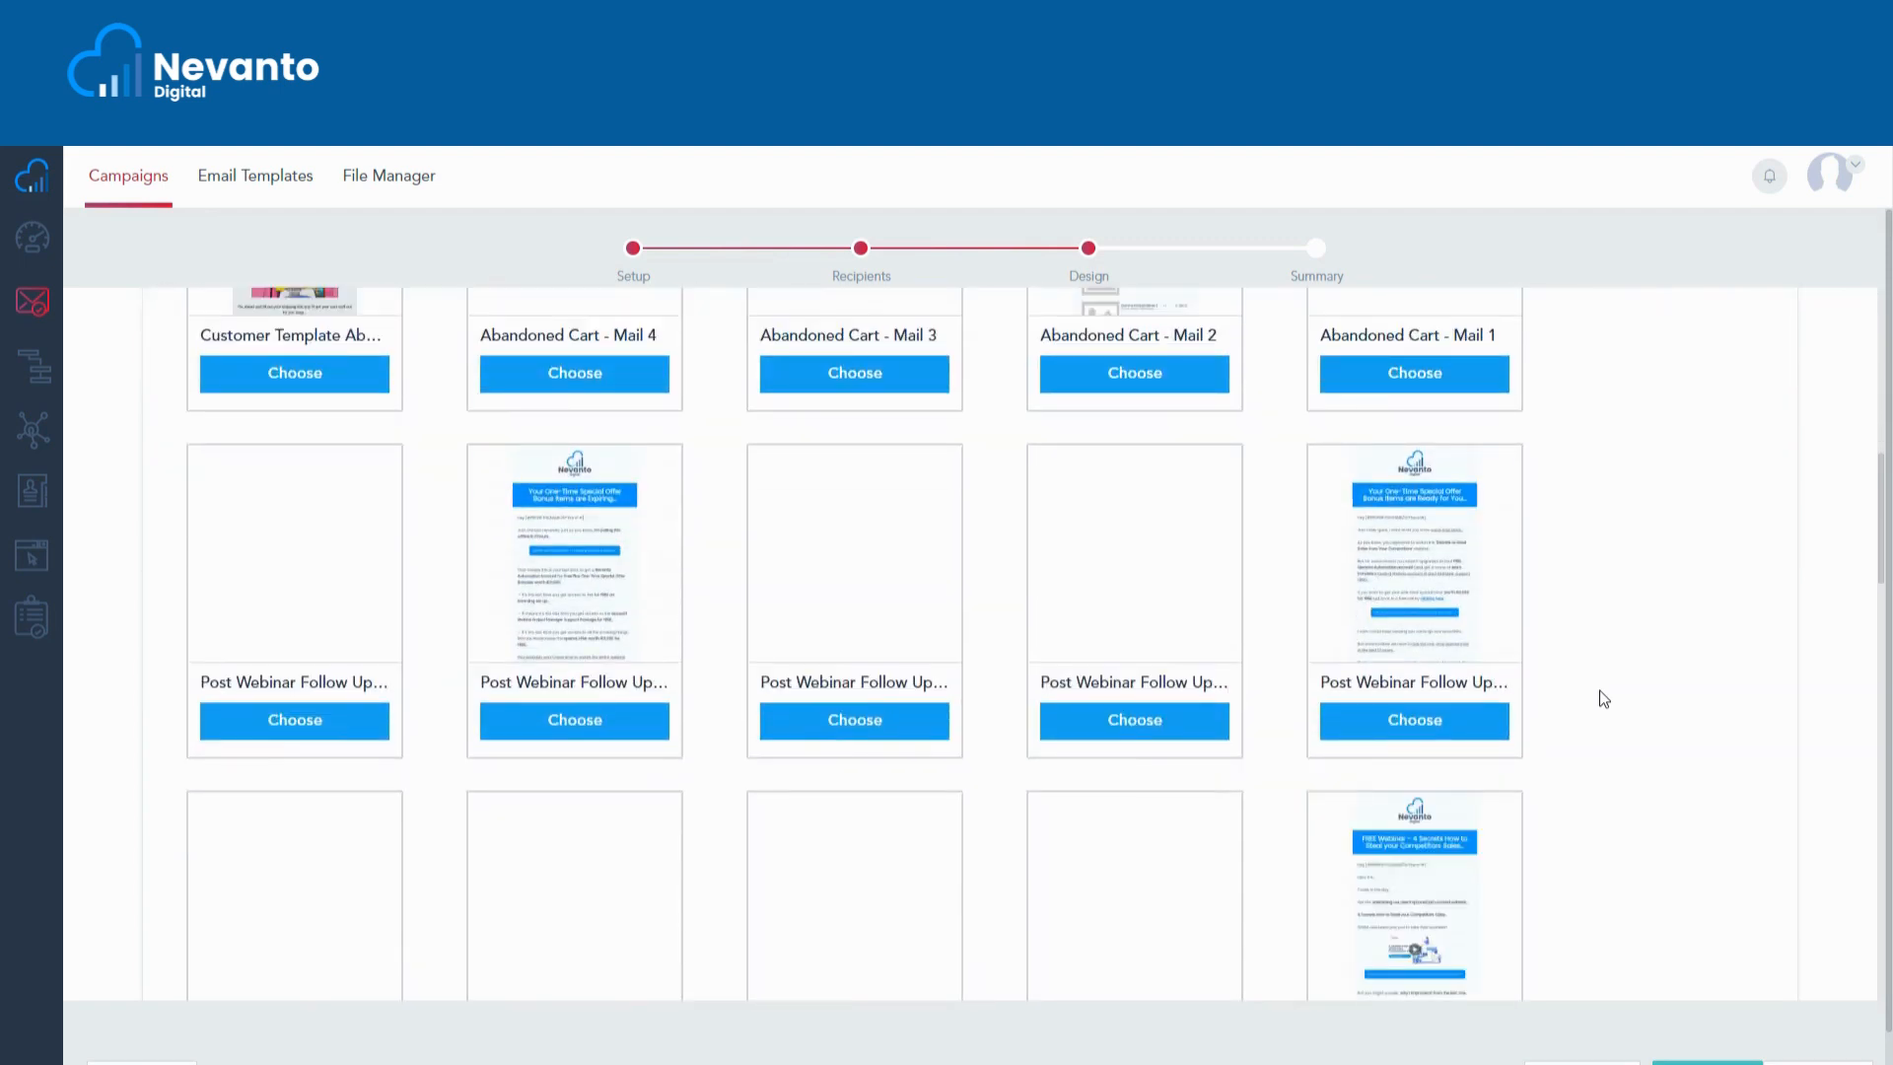
{"action": "scroll", "coordinate": [1604, 699], "scroll_direction": "down", "scroll_amount": 2}
{"action": "scroll", "coordinate": [1604, 699], "scroll_direction": "up", "scroll_amount": 3}
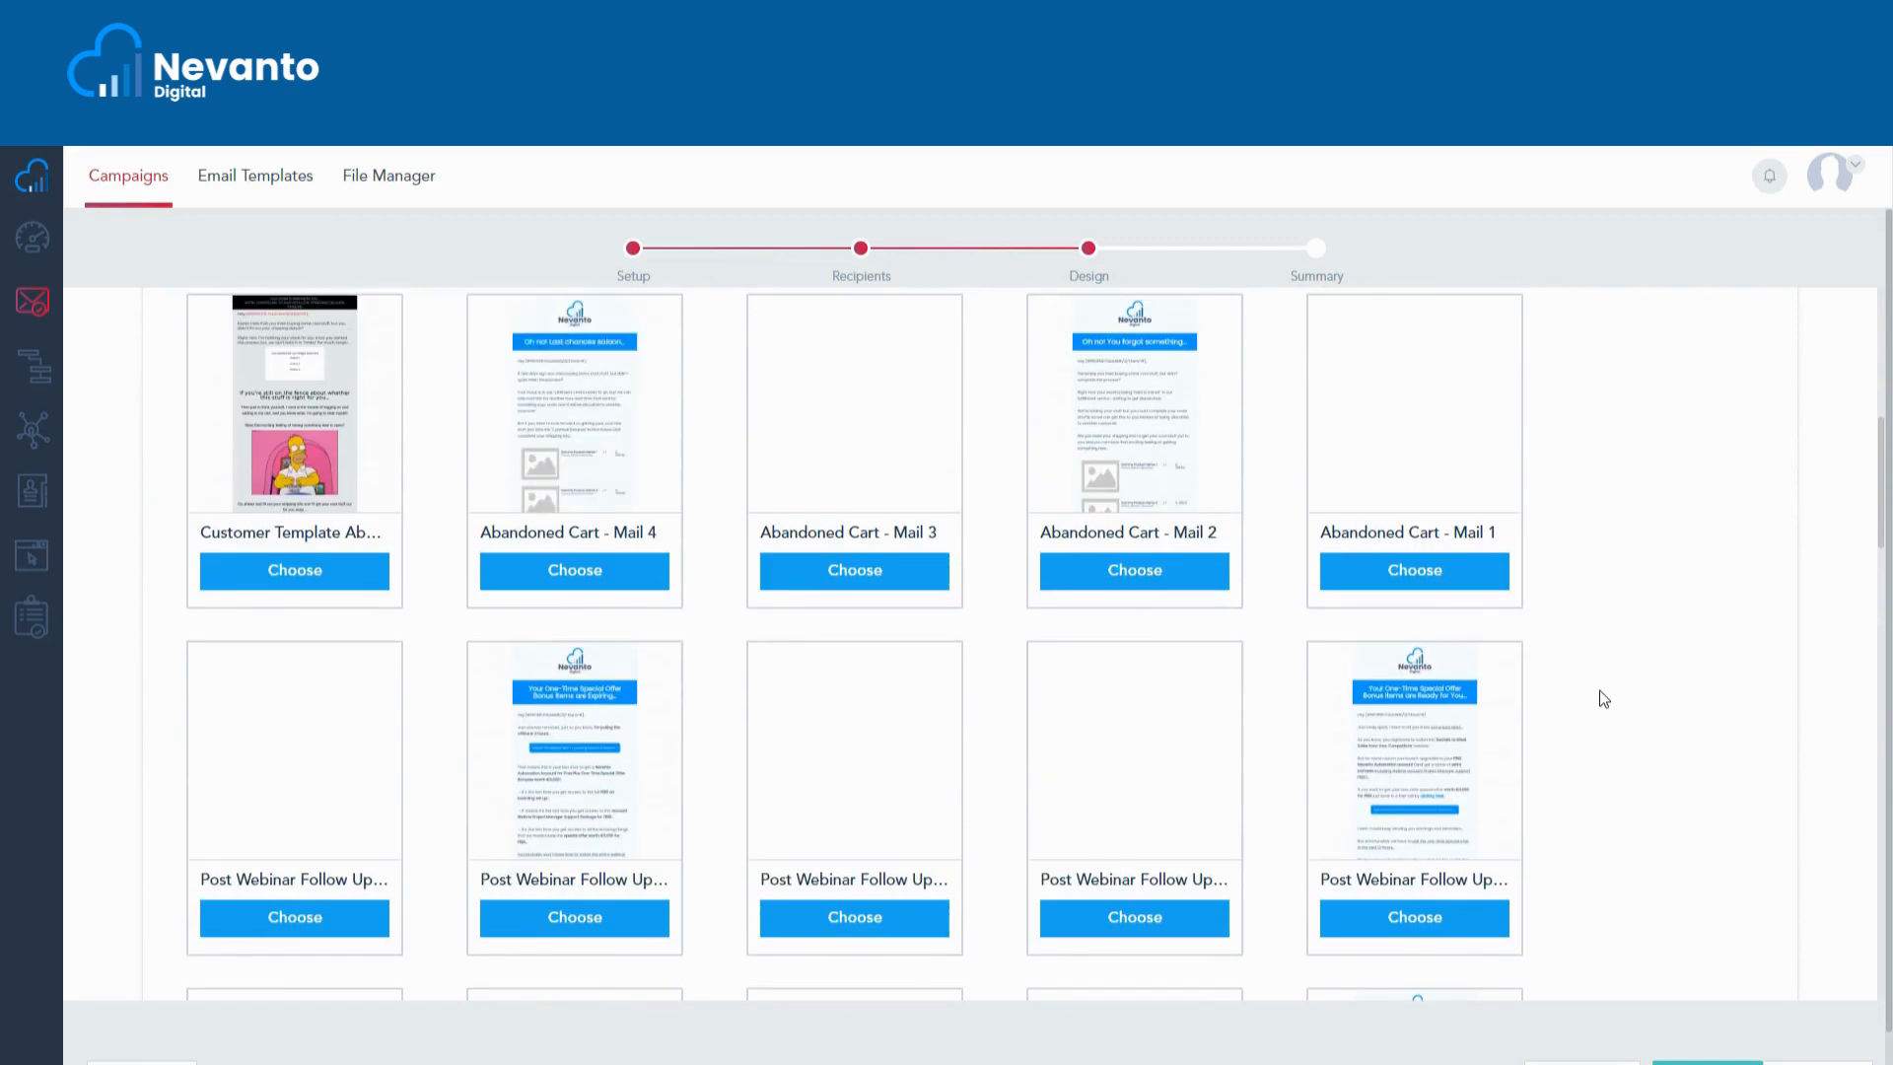
{"action": "scroll", "coordinate": [1604, 699], "scroll_direction": "up", "scroll_amount": 6}
{"action": "scroll", "coordinate": [1604, 699], "scroll_direction": "up", "scroll_amount": 1}
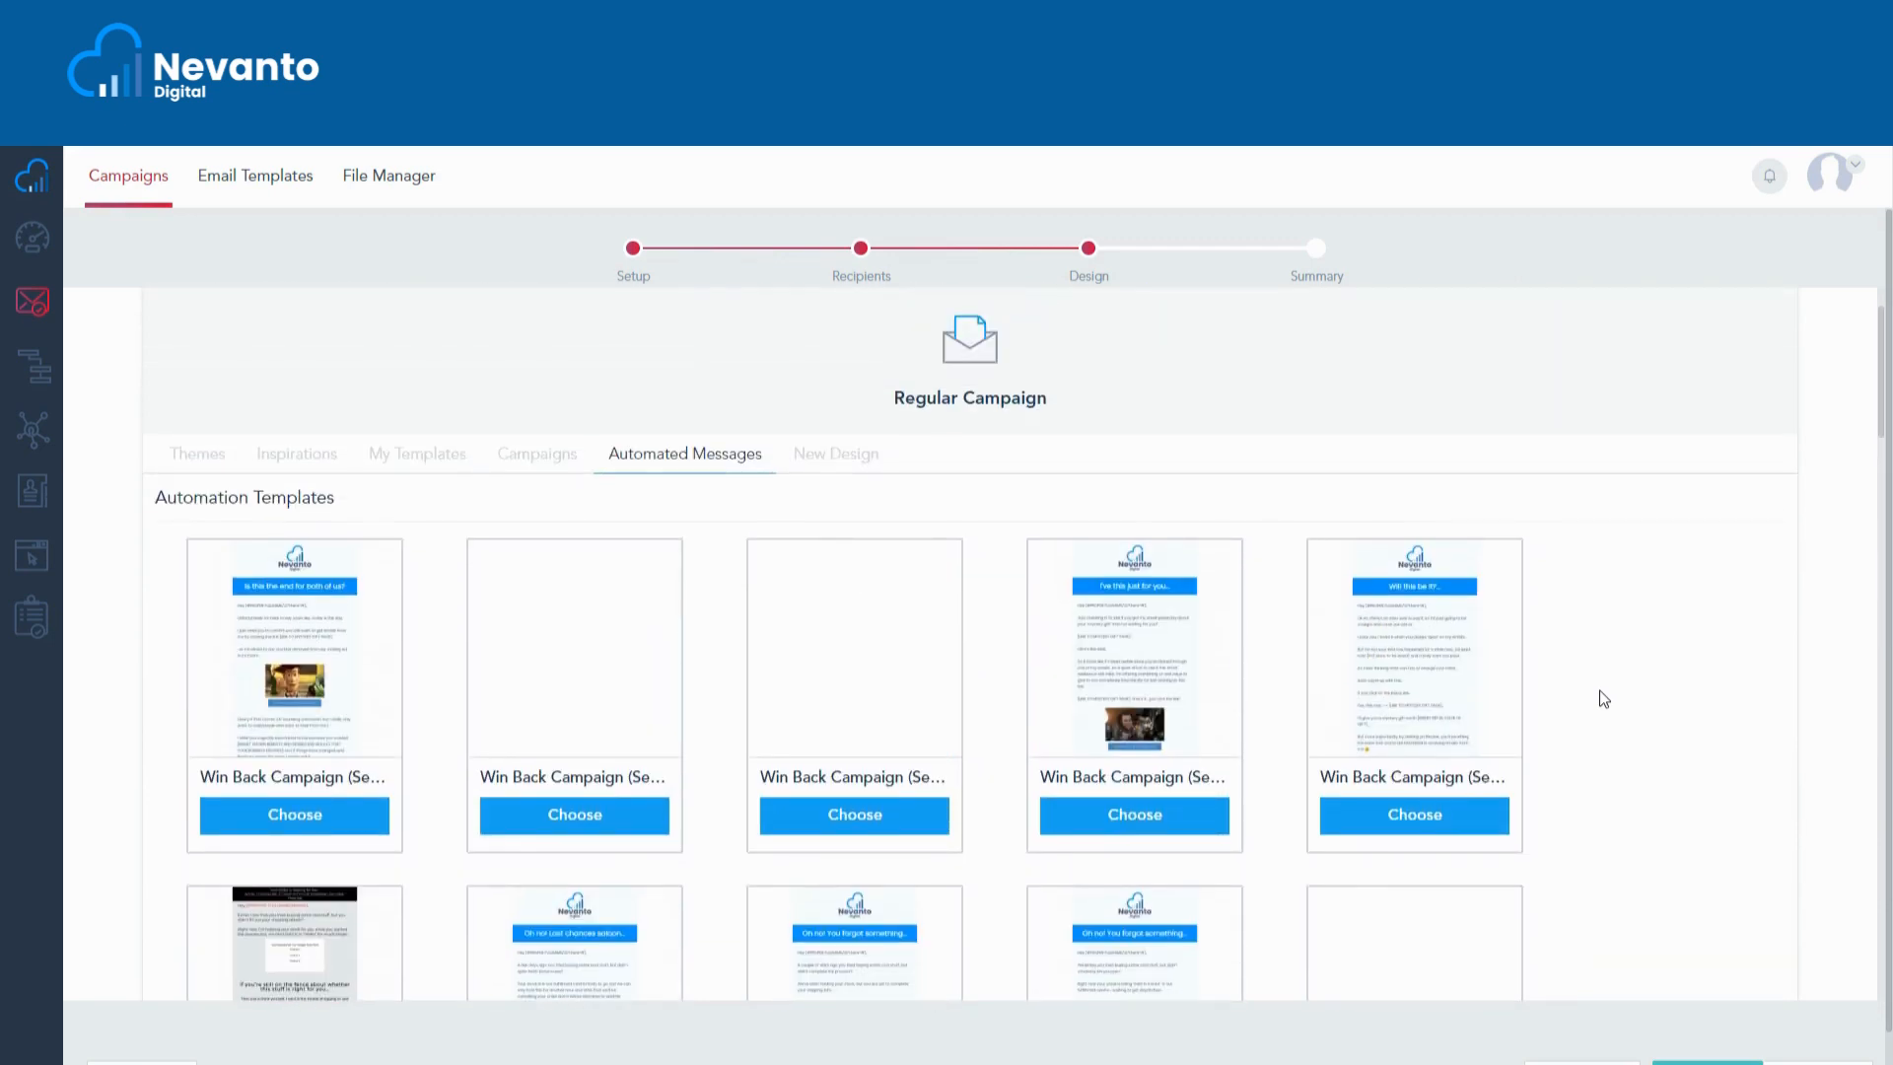
{"action": "scroll", "coordinate": [1604, 699], "scroll_direction": "up", "scroll_amount": 1}
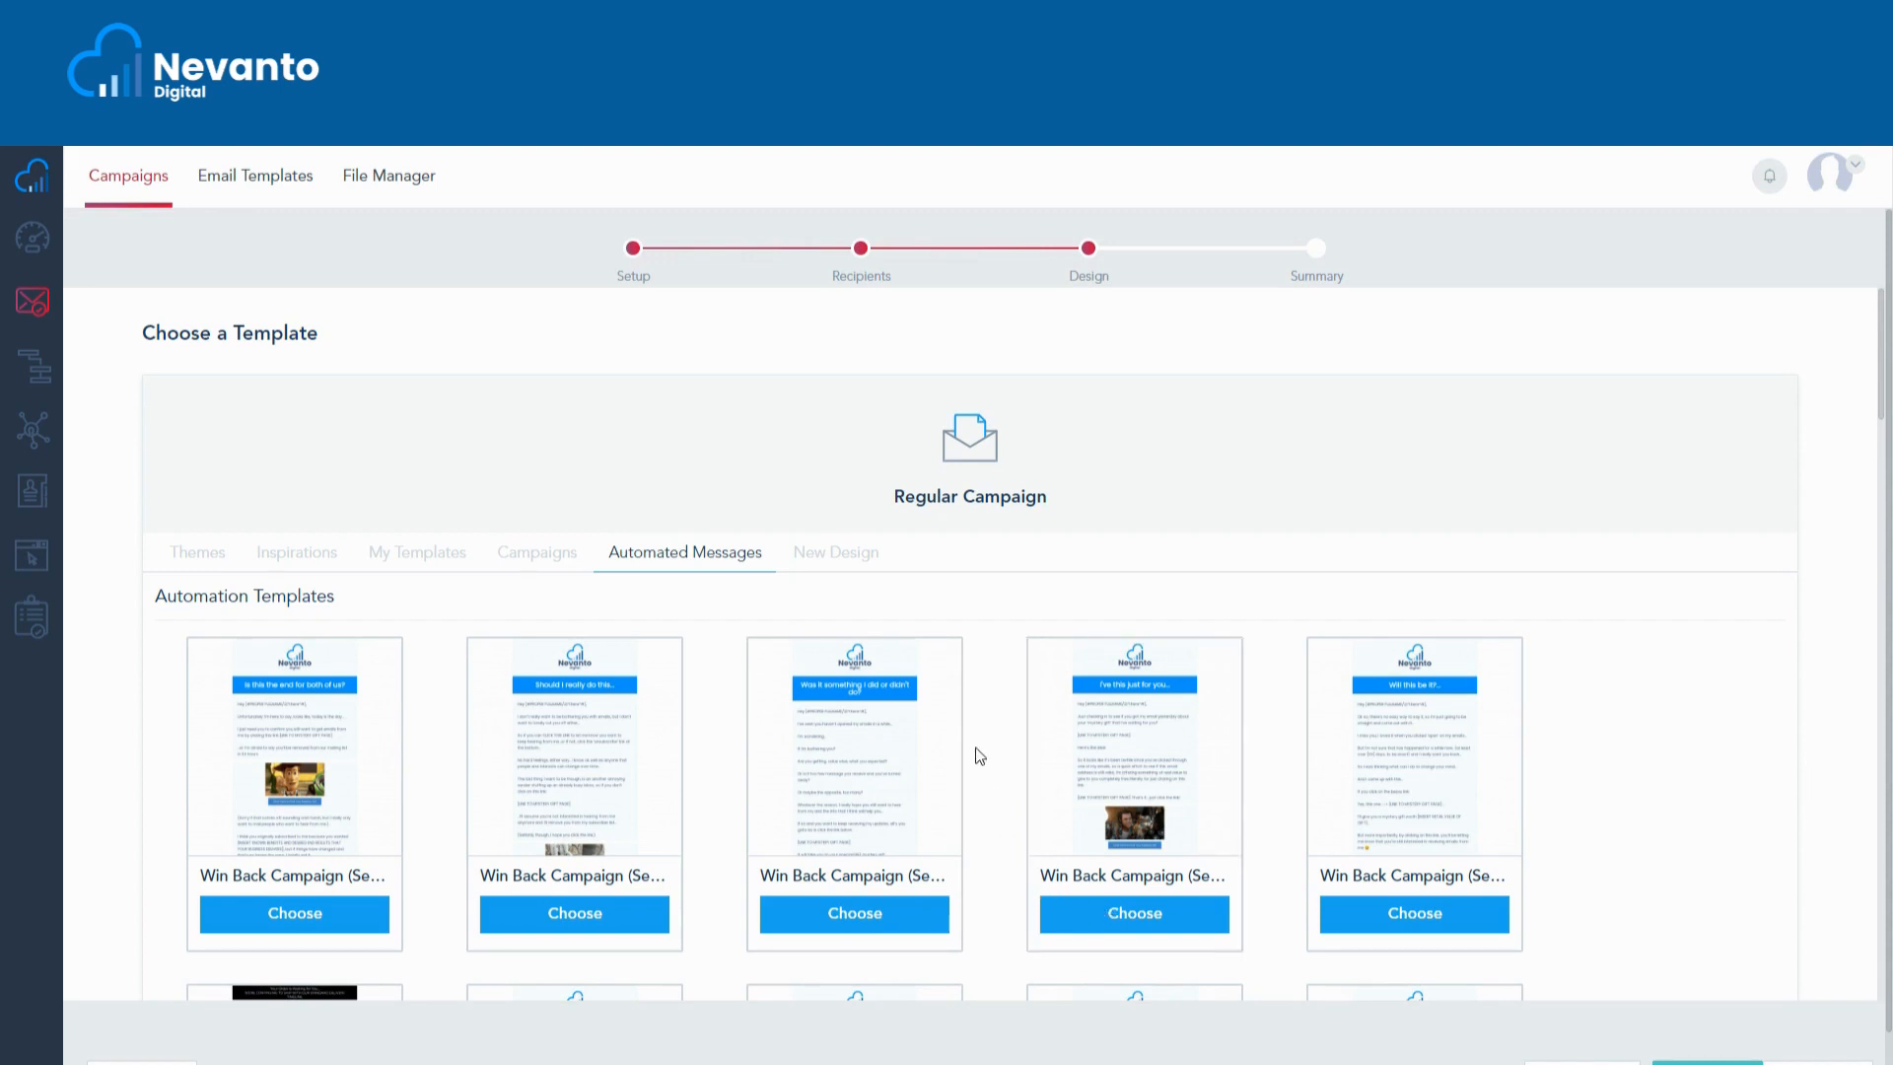
{"action": "left_click", "coordinate": [835, 554]}
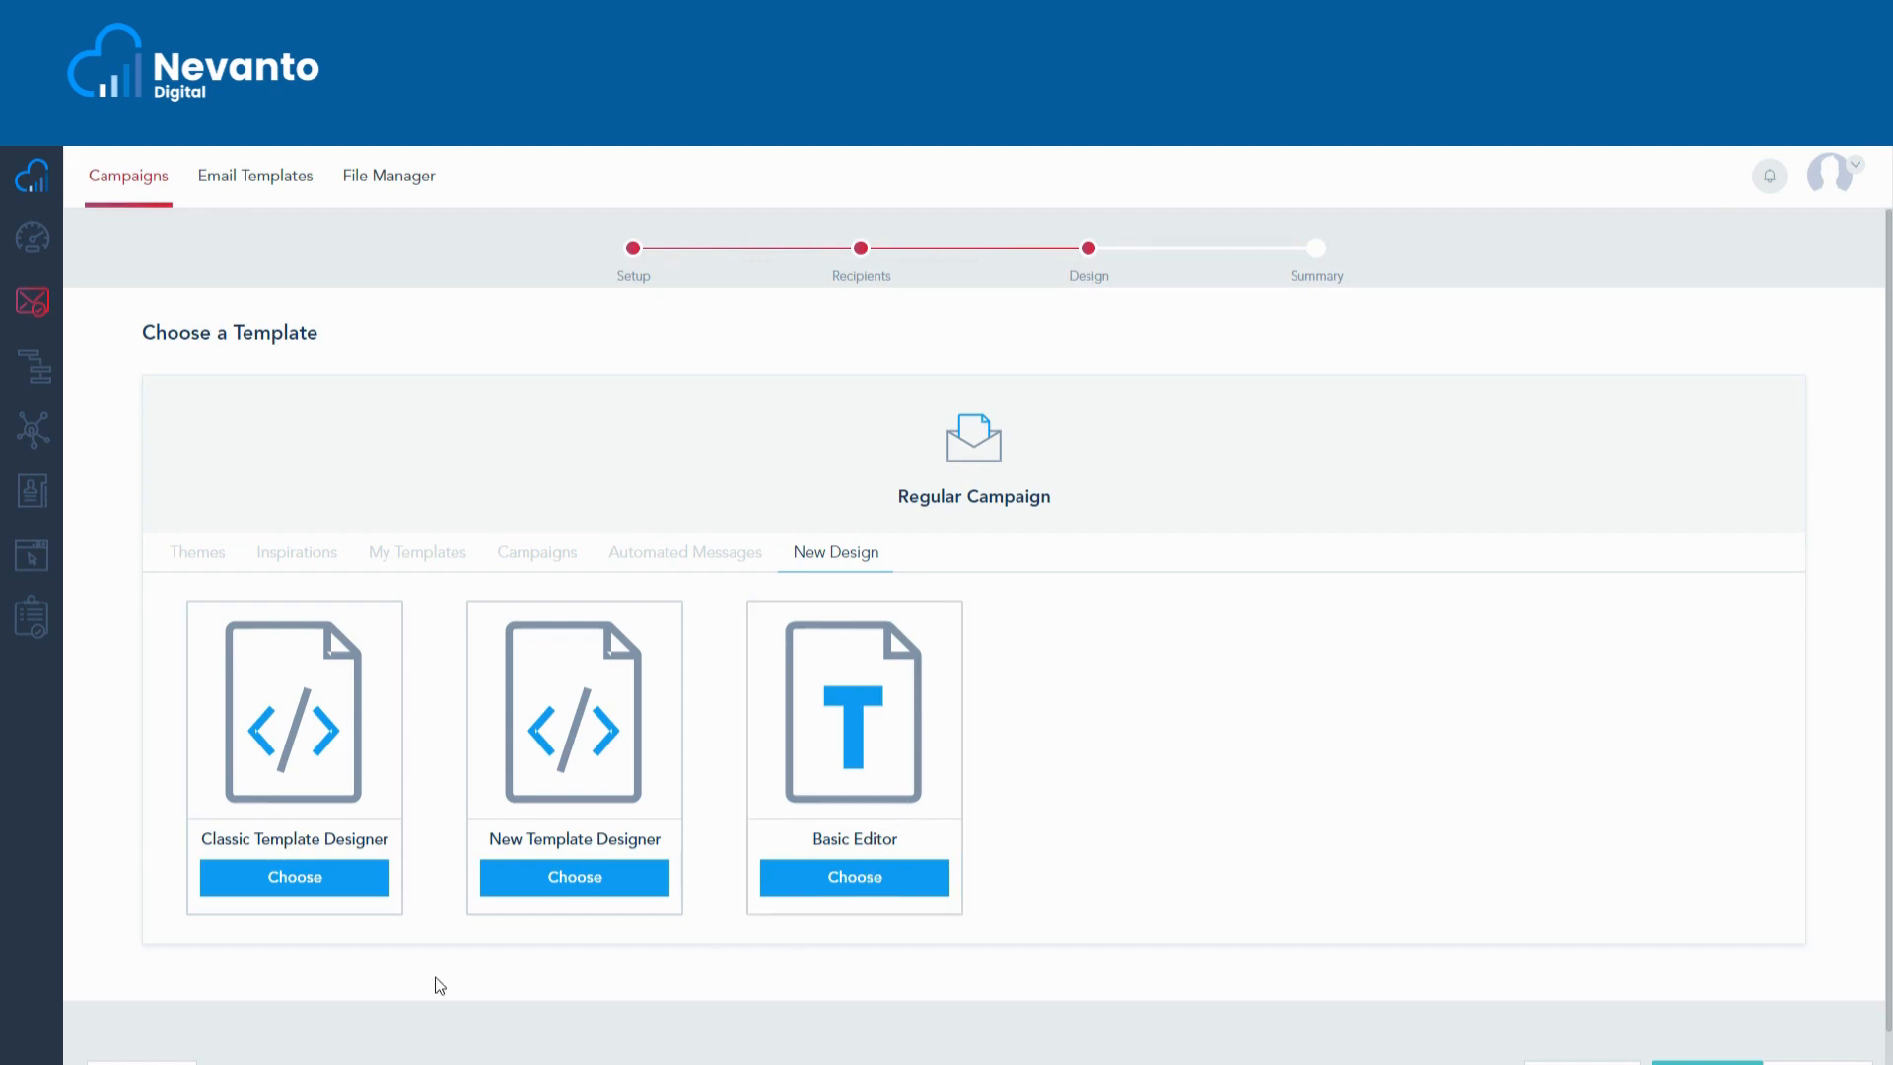
- Open the Classic Template Designer and place the Holiday Discount template from the Templates gallery
{"action": "left_click", "coordinate": [367, 863]}
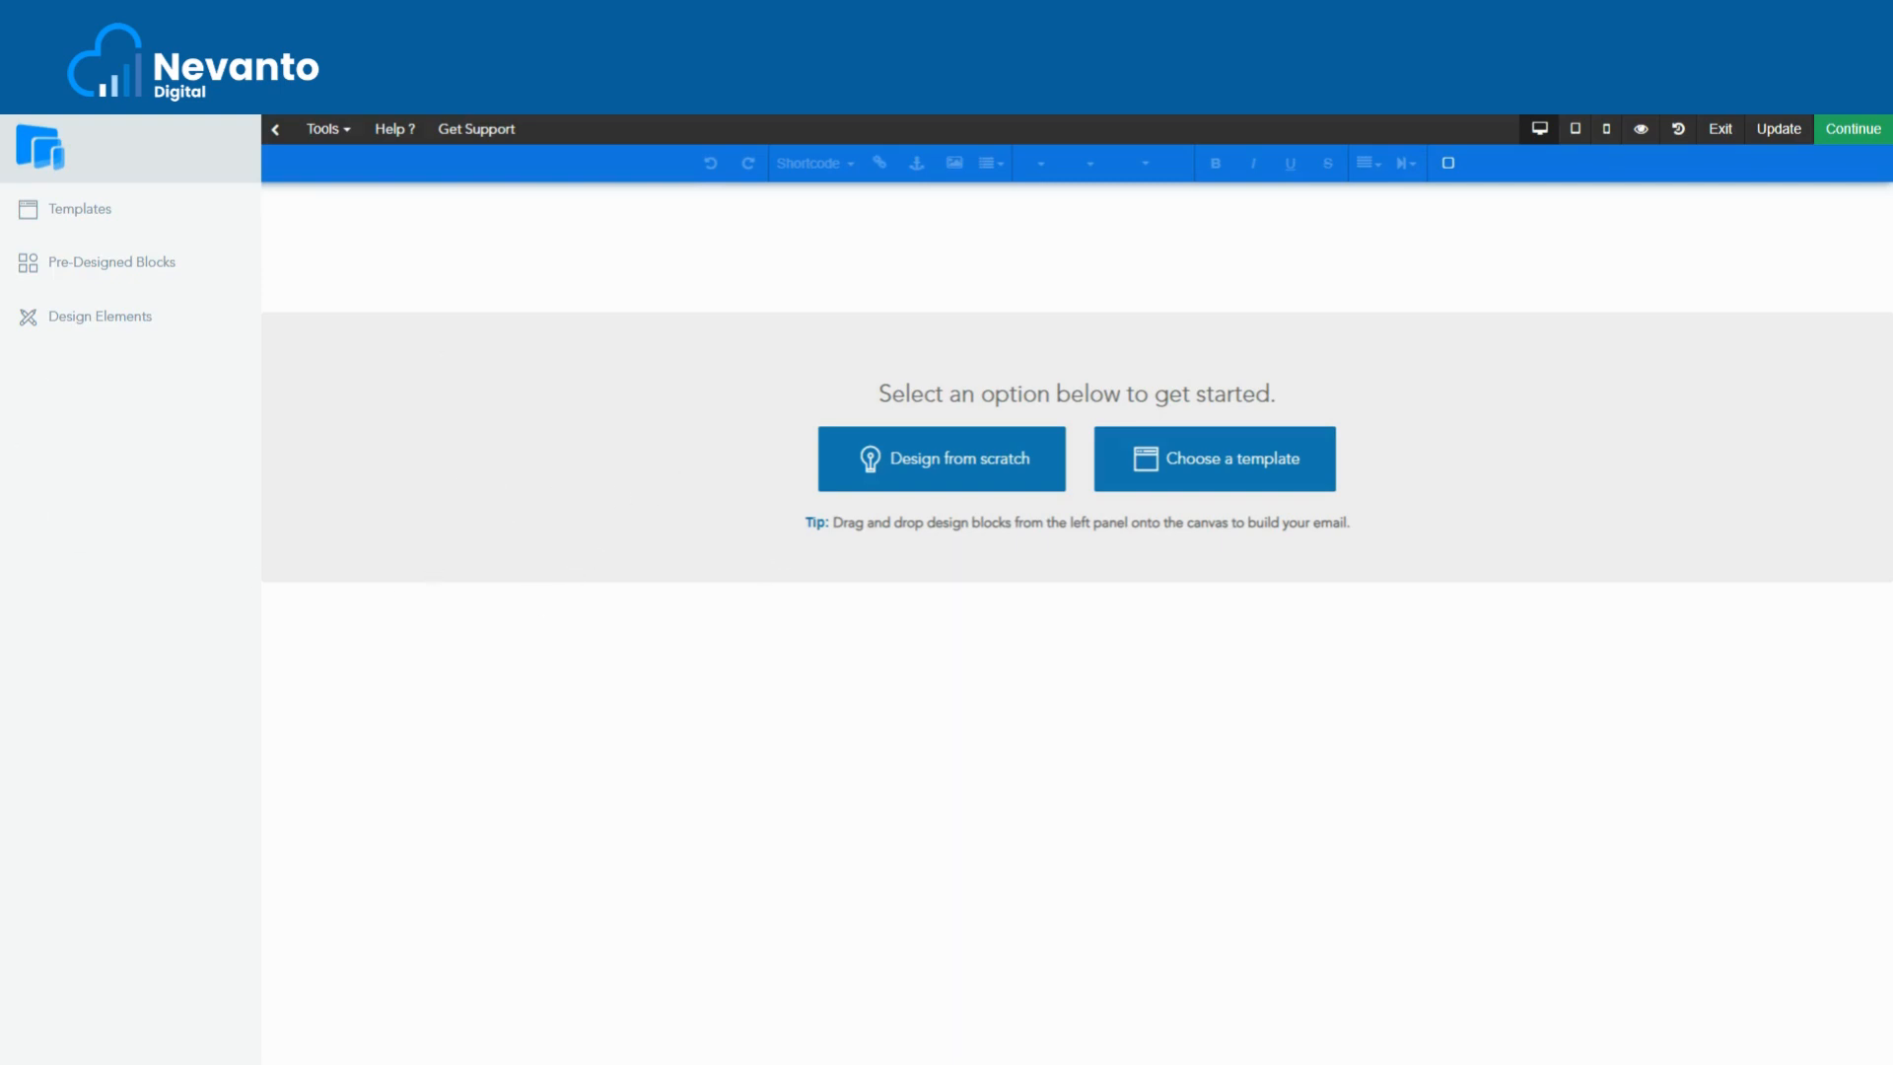
{"action": "left_click", "coordinate": [126, 215]}
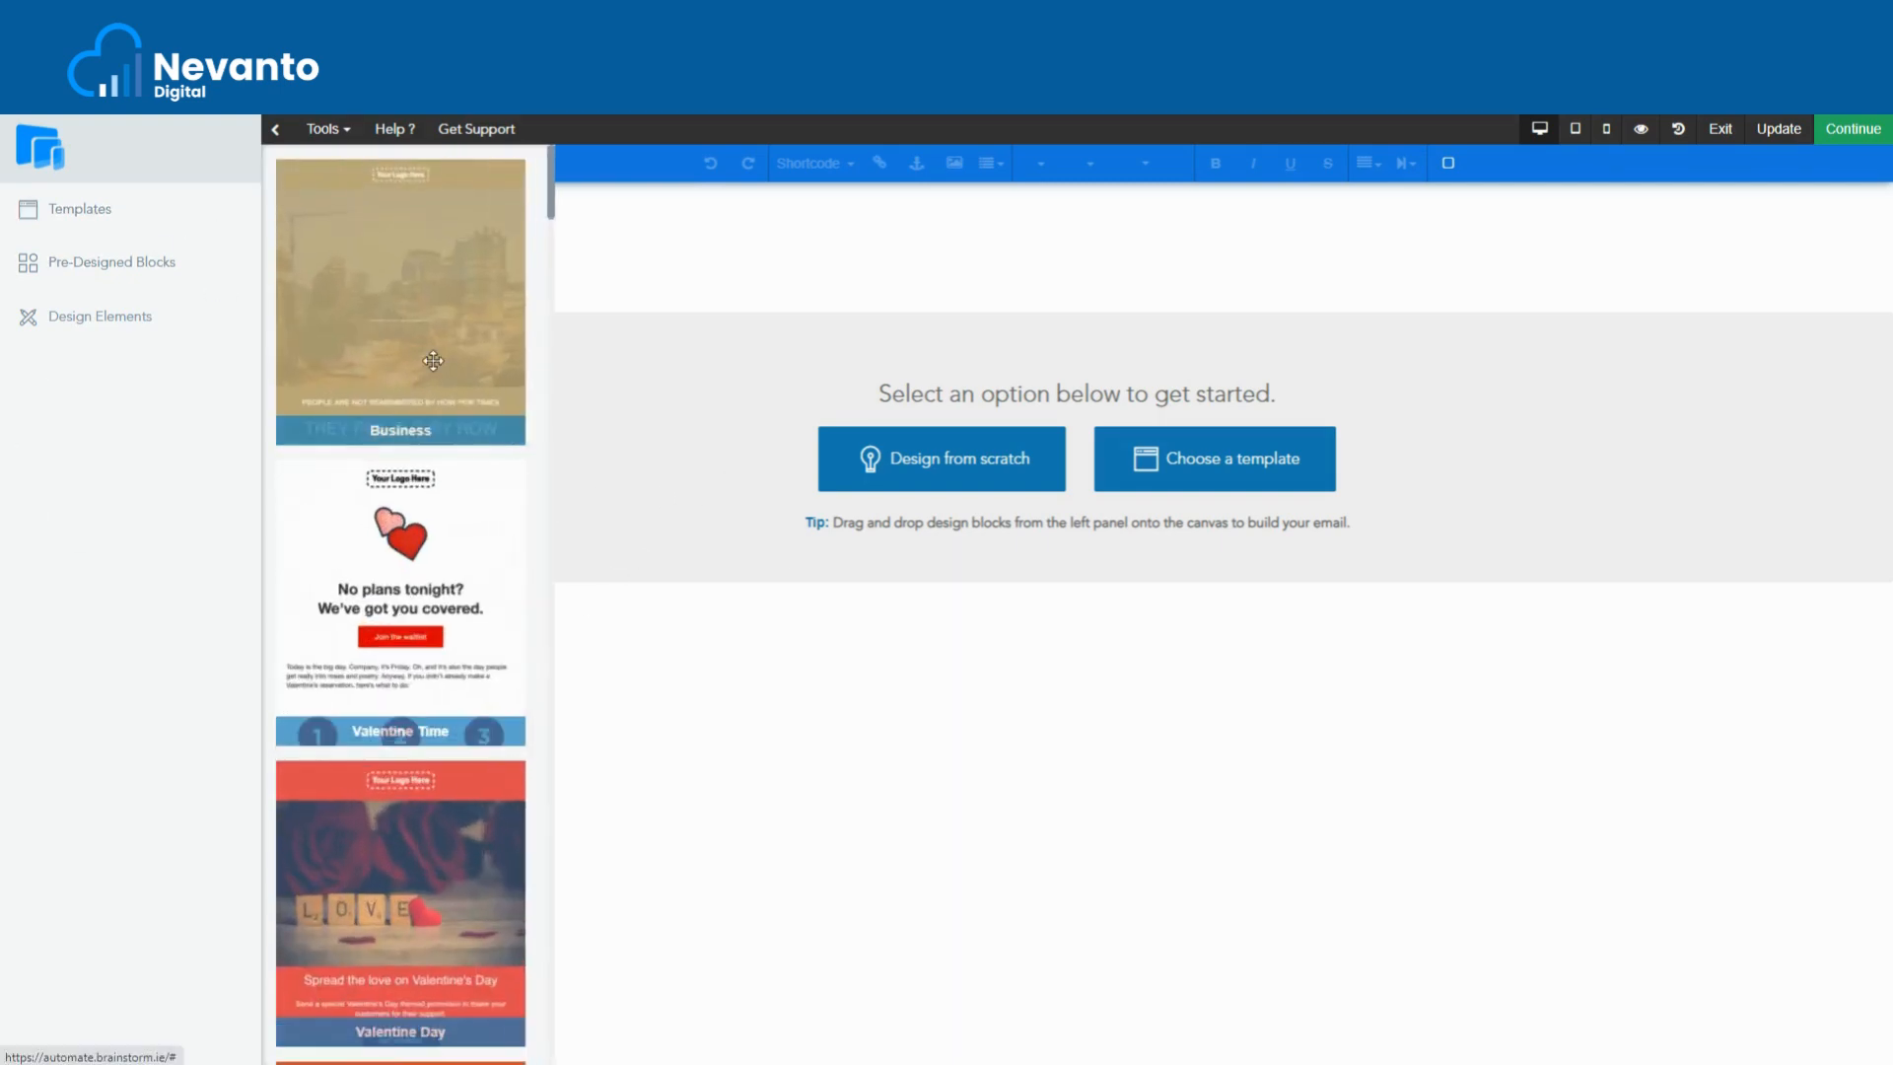
{"action": "scroll", "coordinate": [416, 361], "scroll_direction": "down", "scroll_amount": 7}
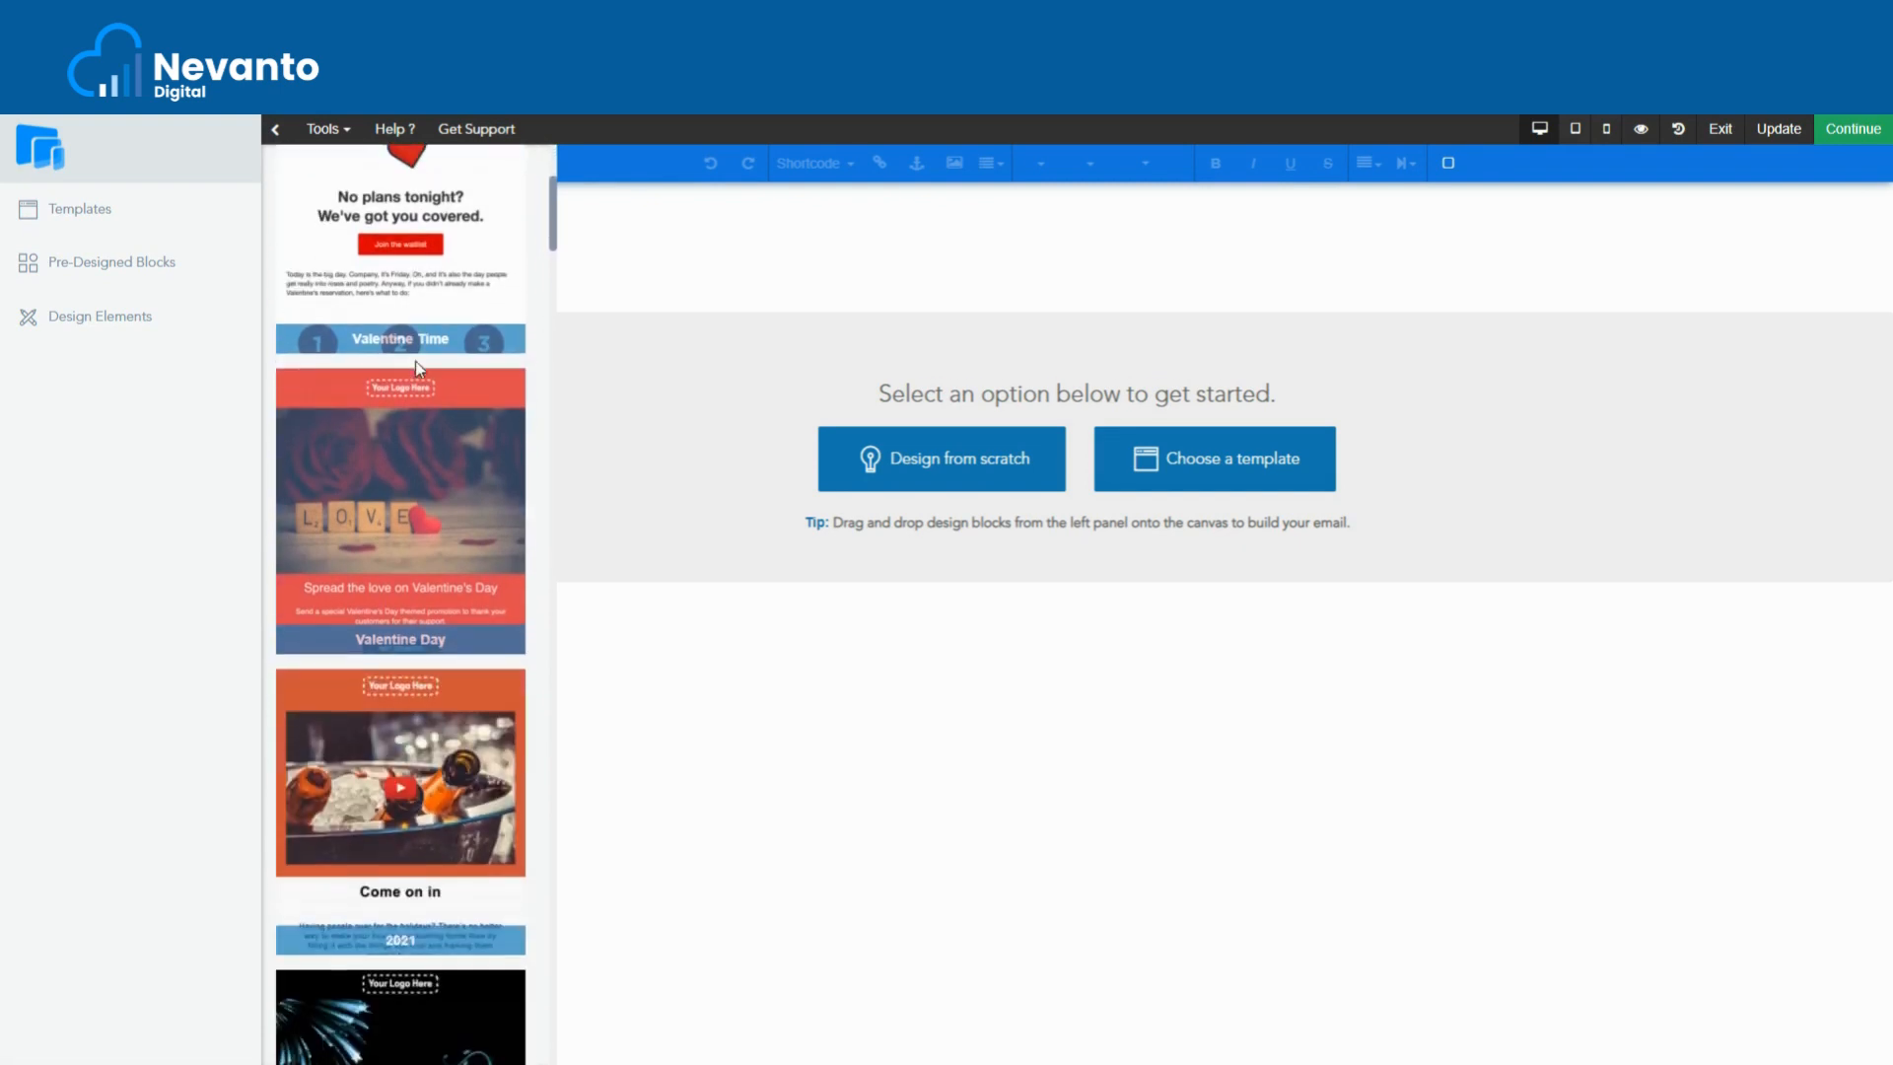
{"action": "scroll", "coordinate": [416, 365], "scroll_direction": "down", "scroll_amount": 5}
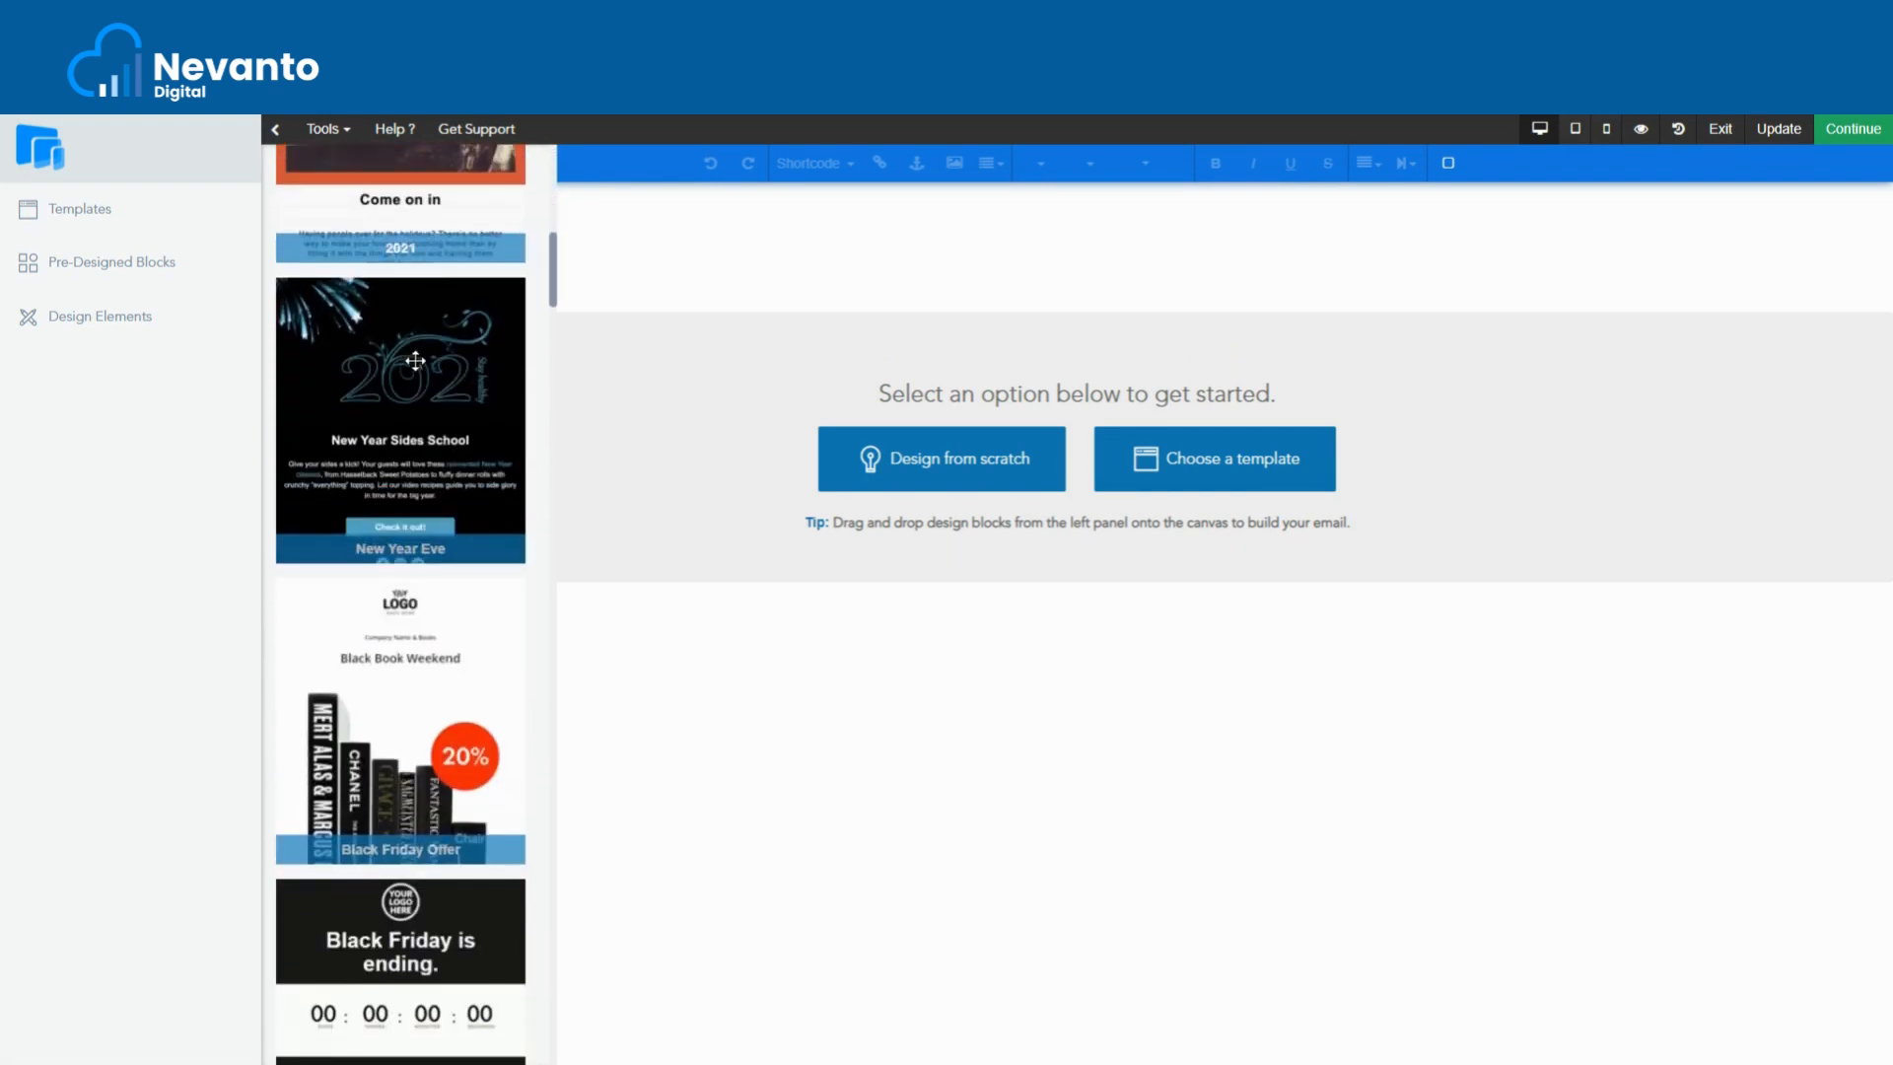
{"action": "scroll", "coordinate": [415, 360], "scroll_direction": "down", "scroll_amount": 12}
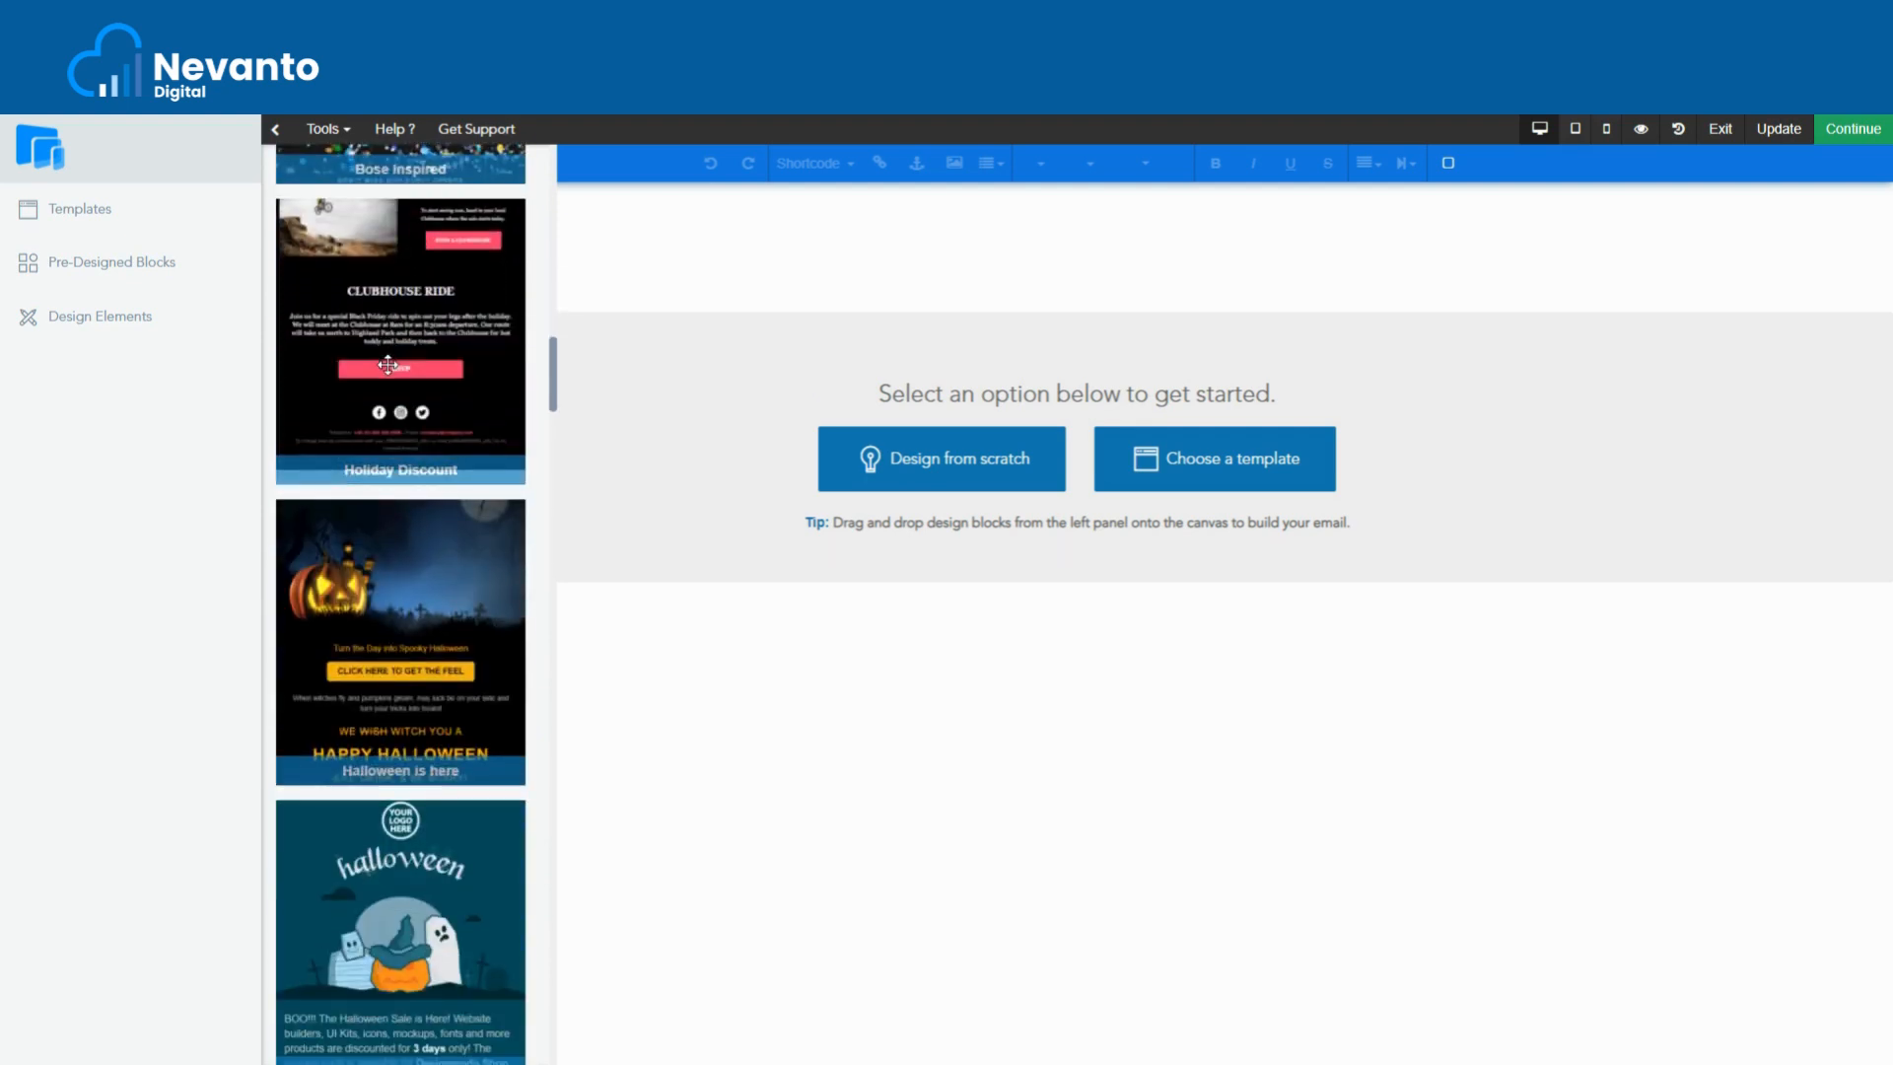
{"action": "left_click_drag", "start_coordinate": [414, 360], "coordinate": [233, 399]}
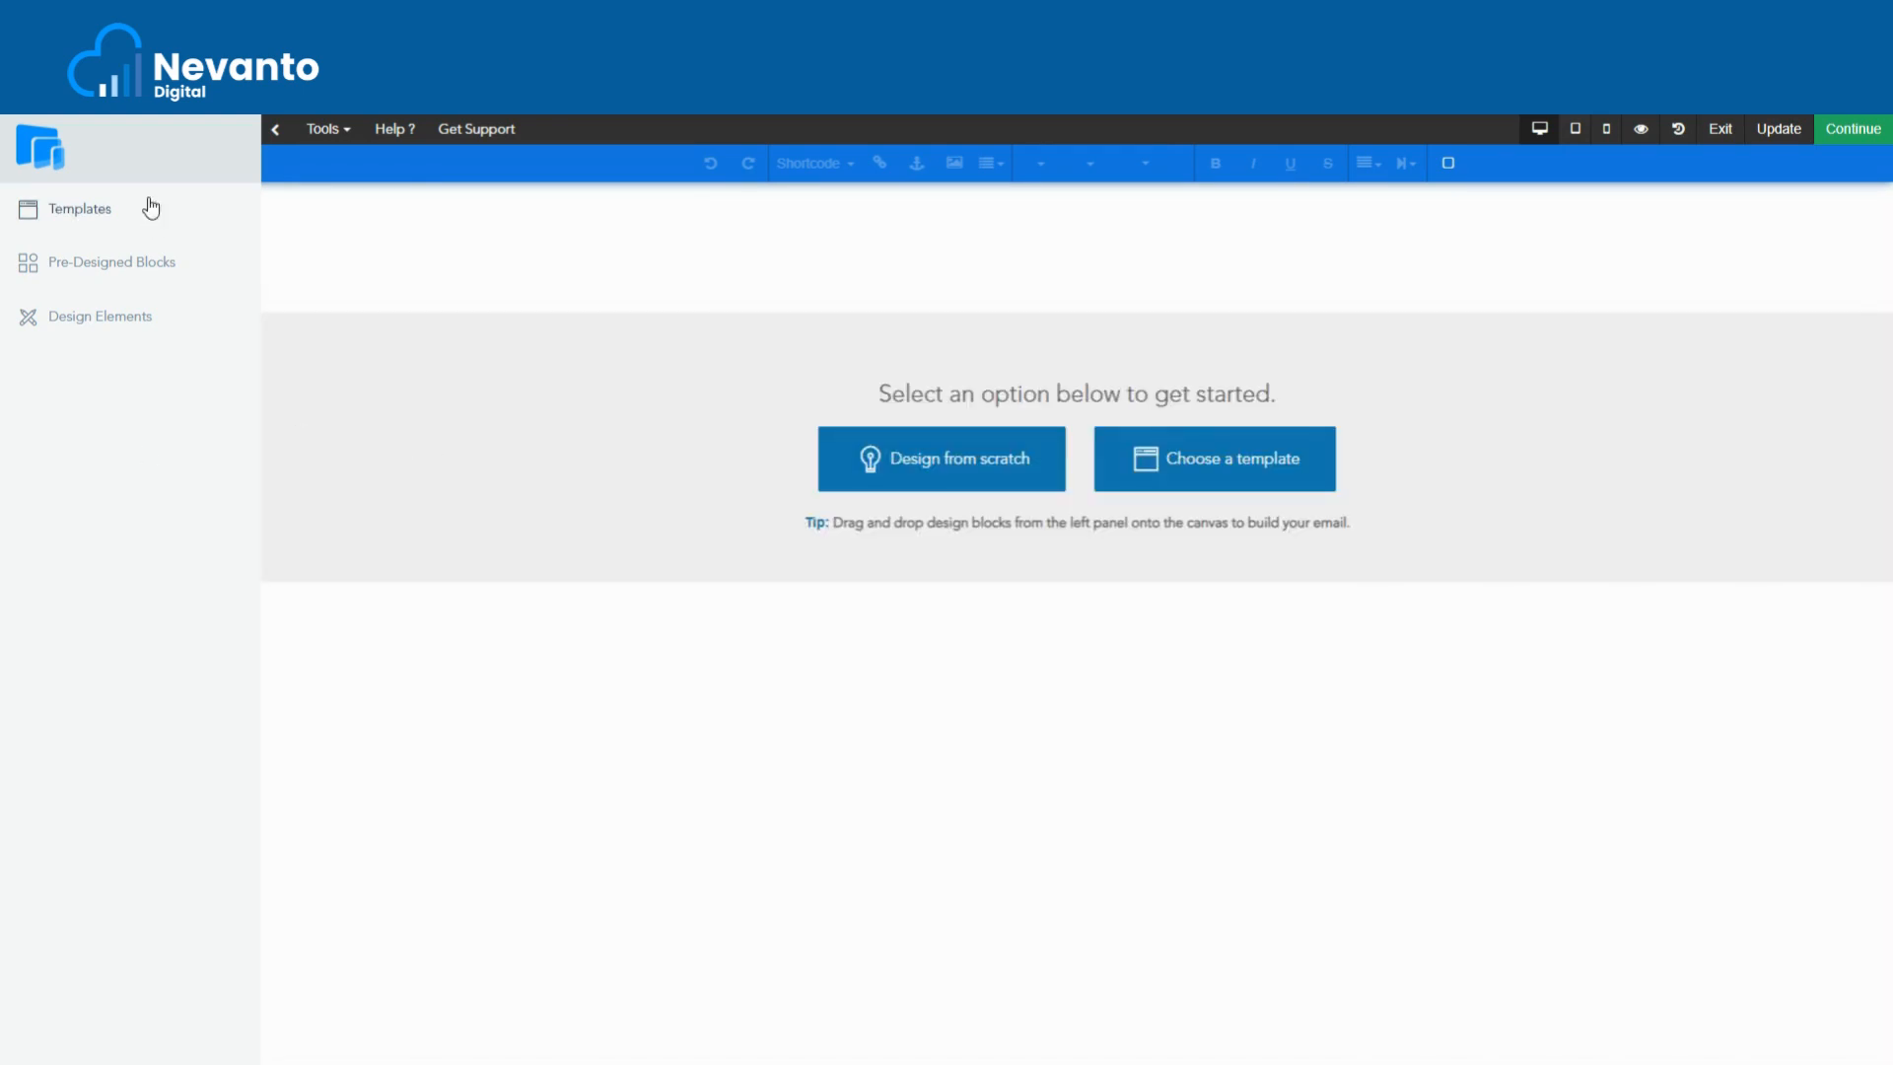
- Browse the Pre-Designed Blocks categories: Call to Actions, Header Intro, Top Menu, Testimonials, Team, Pricing, Footers
{"action": "left_click", "coordinate": [127, 264]}
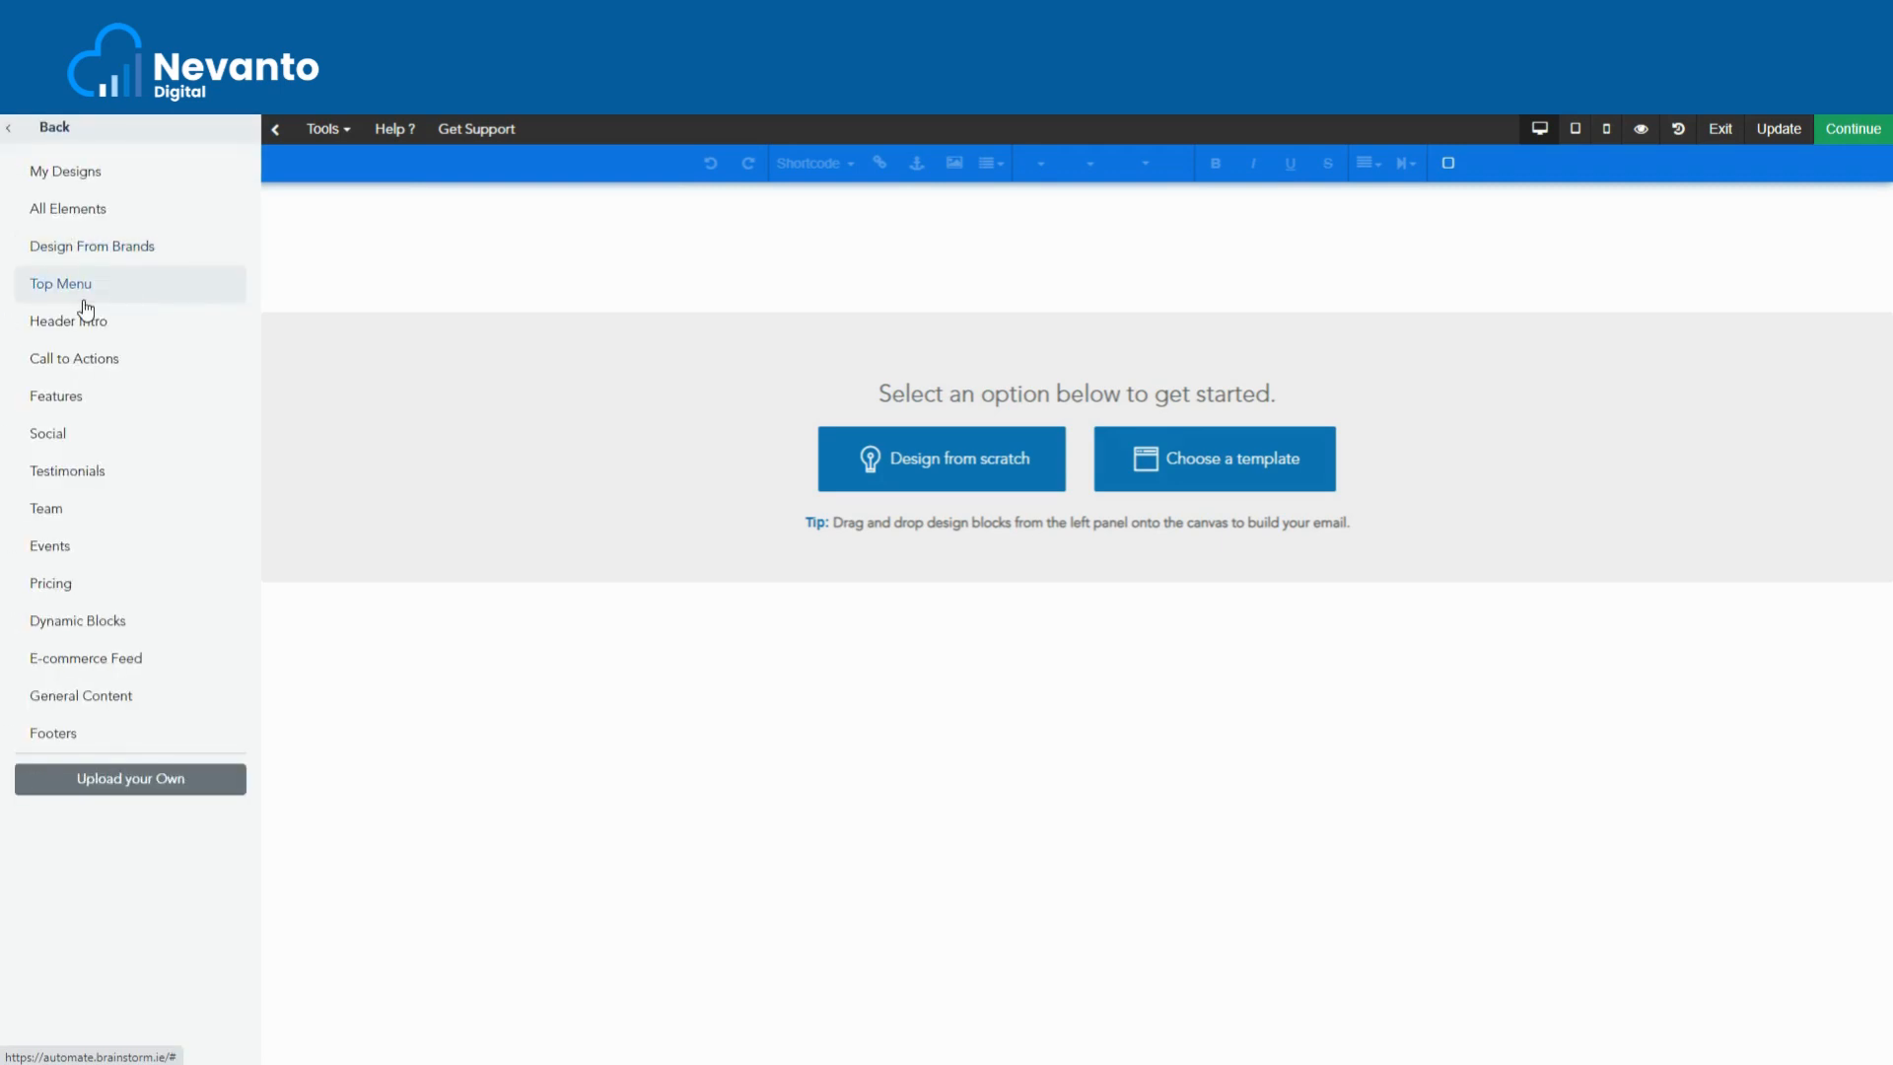
{"action": "left_click", "coordinate": [100, 363]}
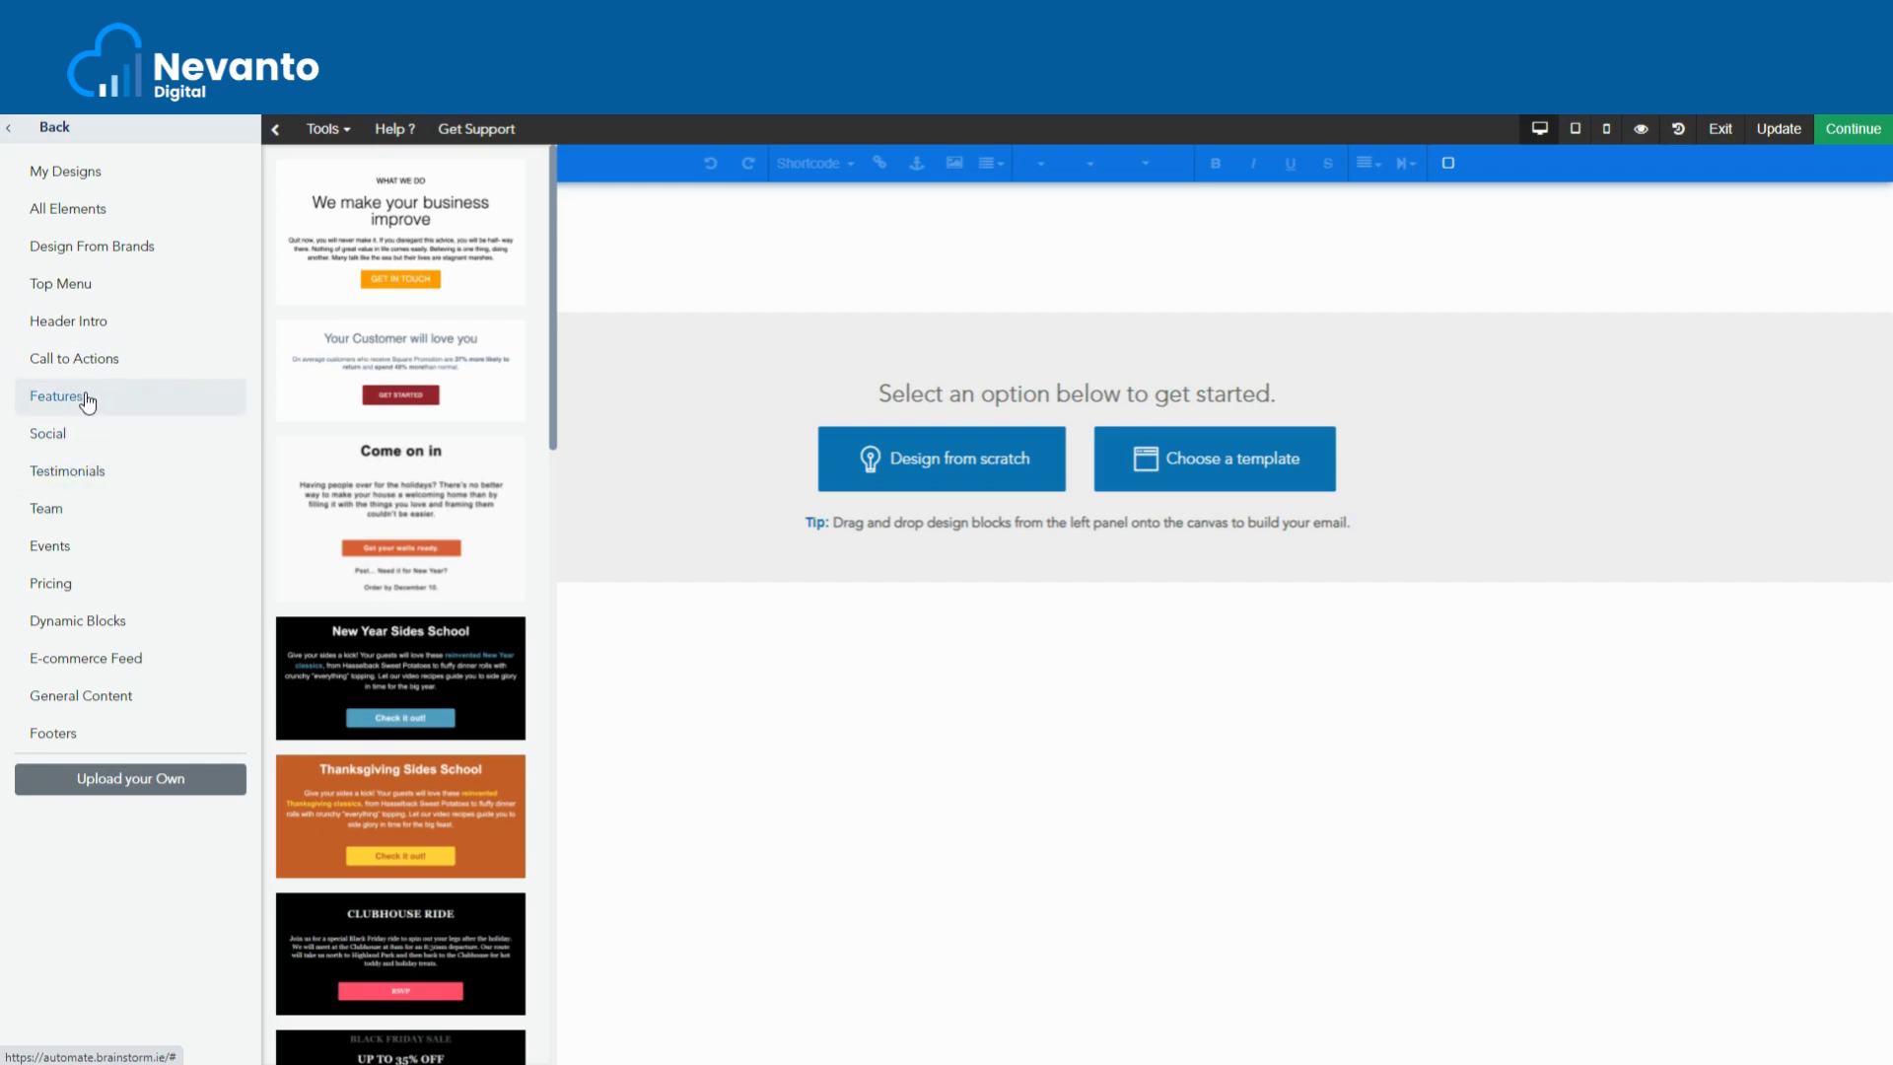
{"action": "left_click", "coordinate": [99, 335]}
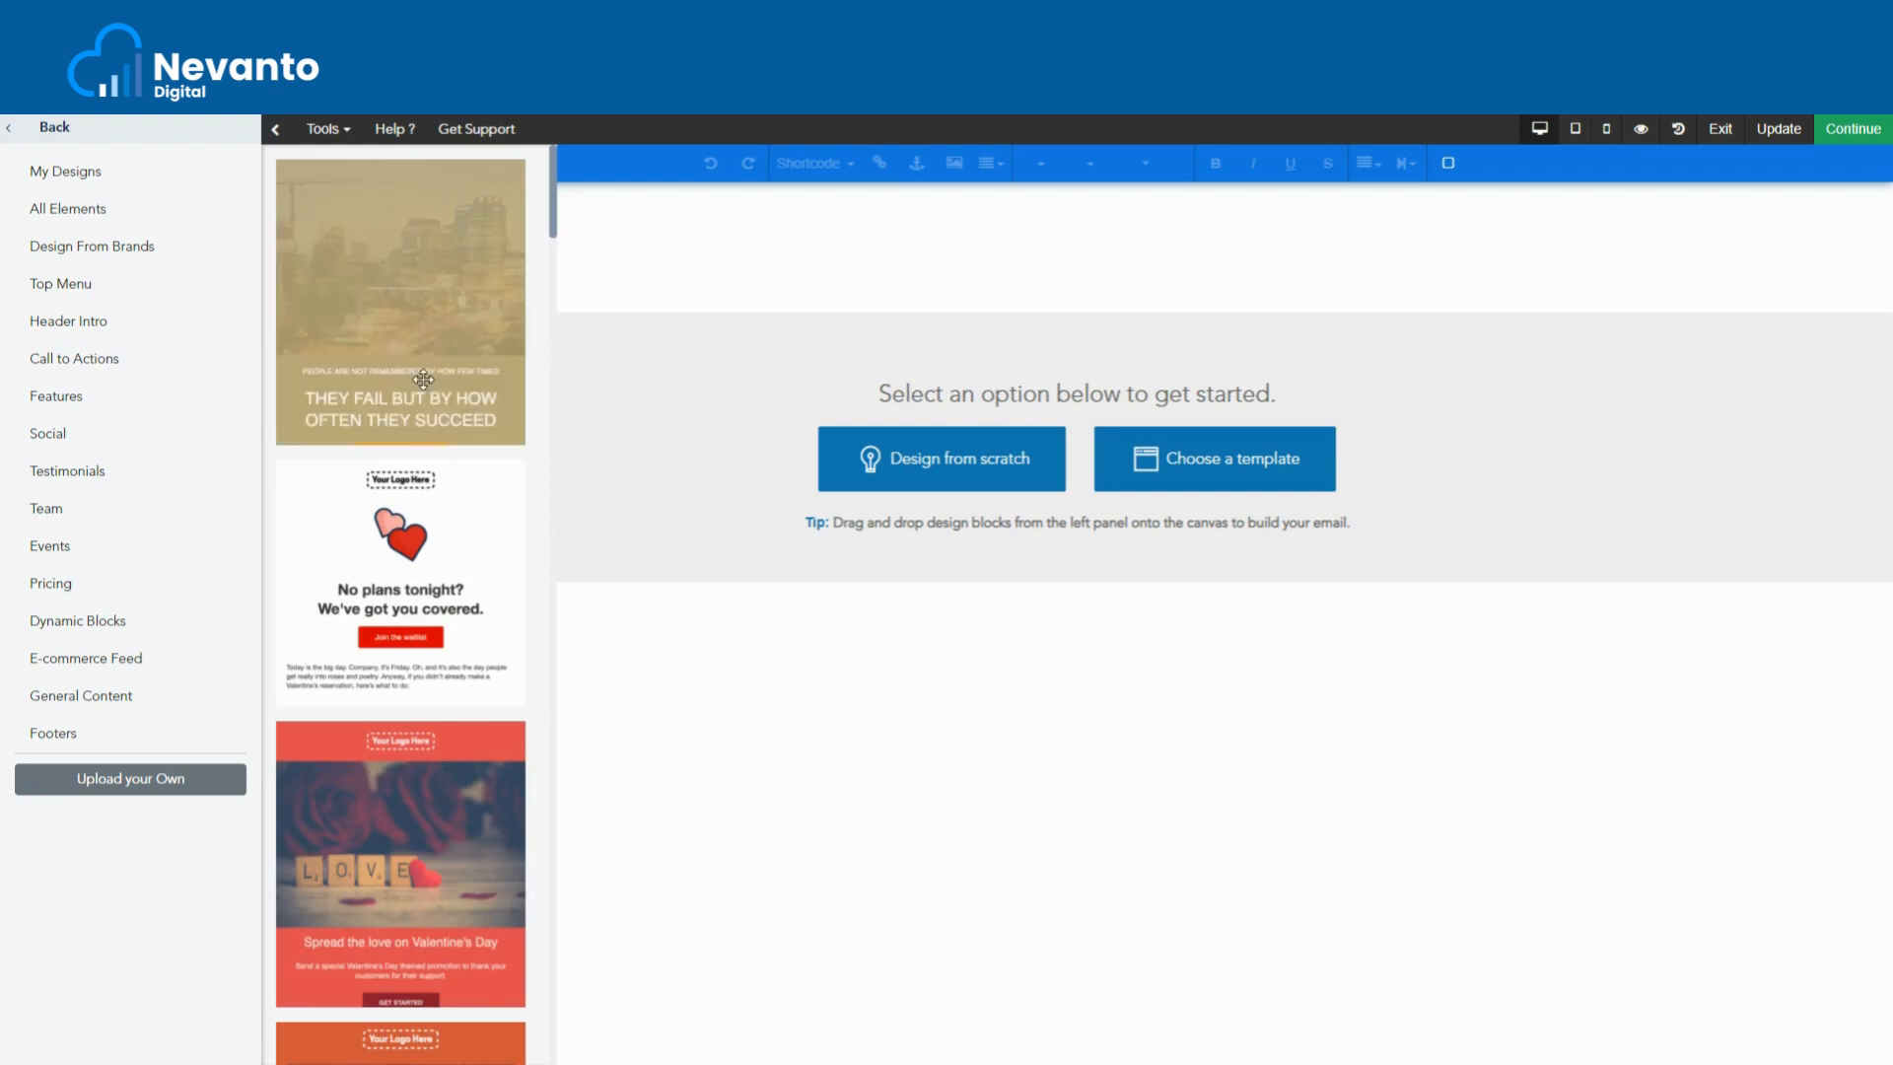
{"action": "scroll", "coordinate": [420, 400], "scroll_direction": "down", "scroll_amount": 4}
{"action": "scroll", "coordinate": [420, 414], "scroll_direction": "up", "scroll_amount": 4}
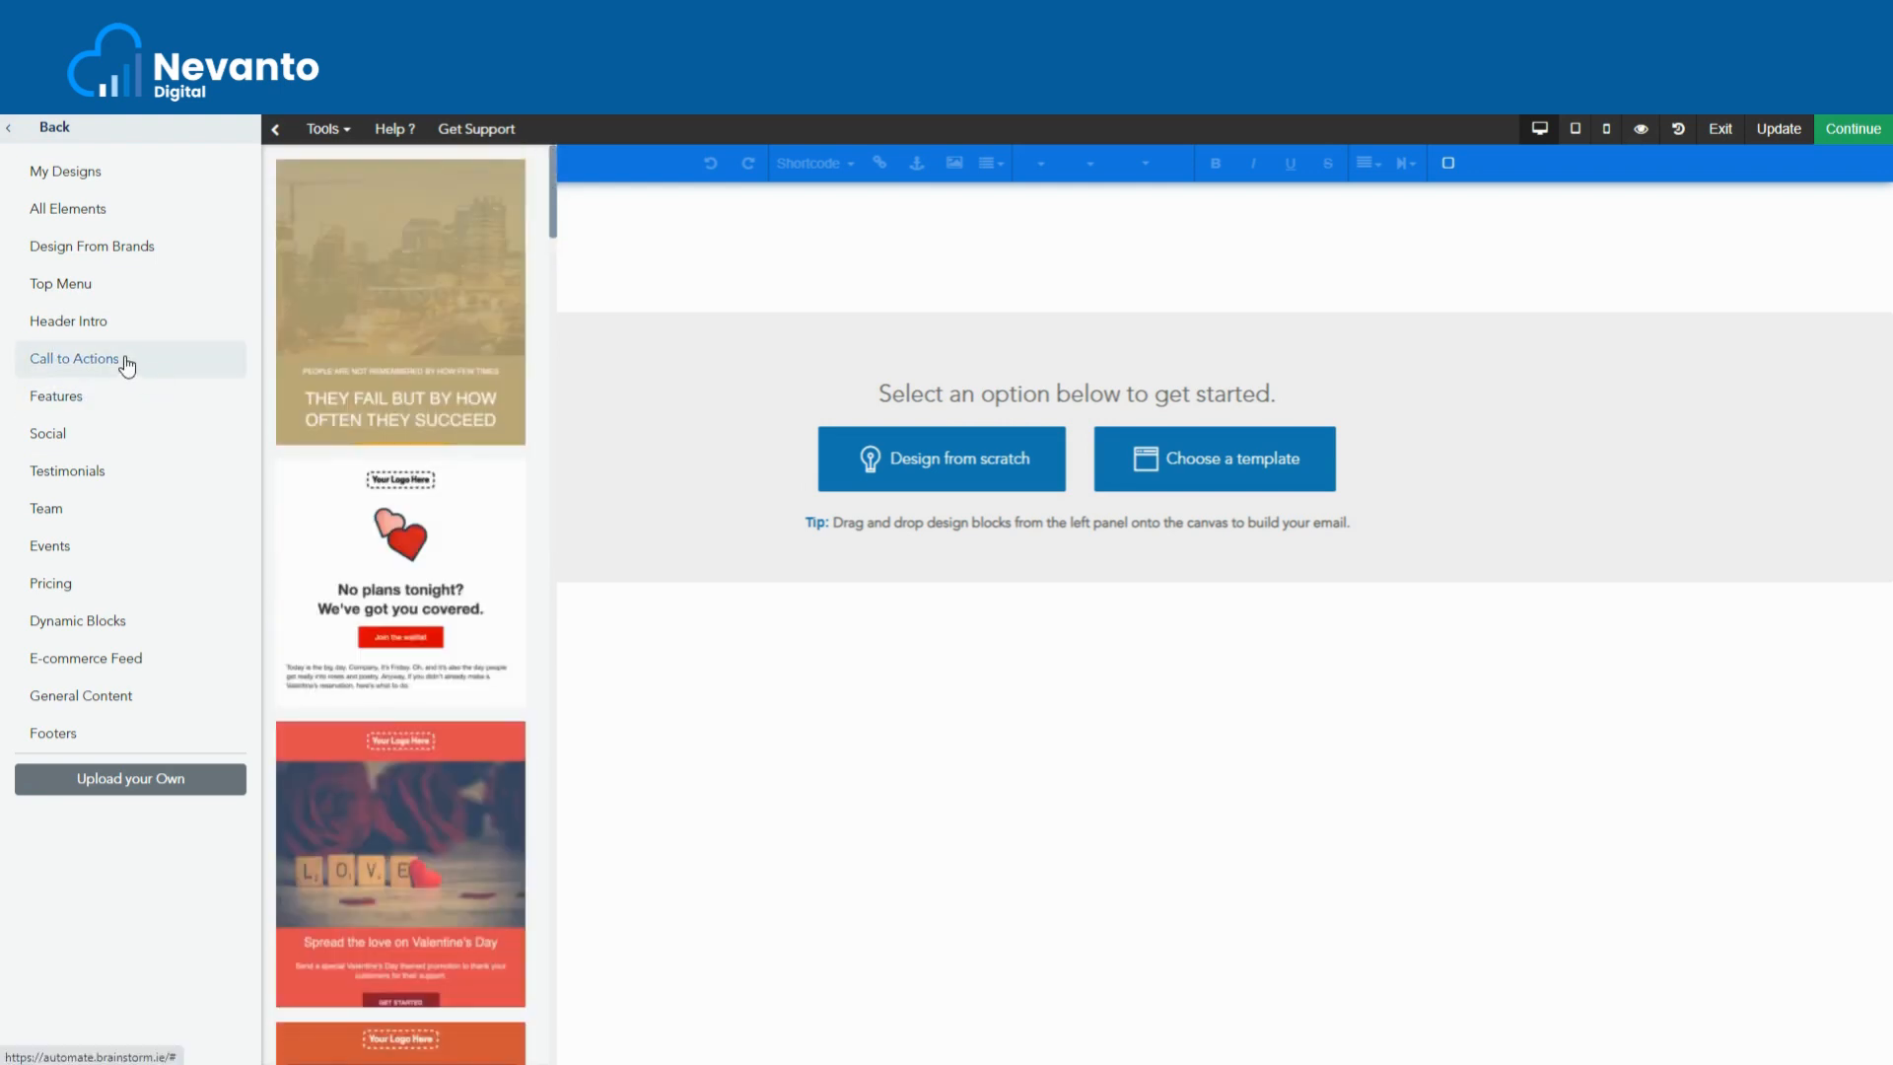
{"action": "left_click", "coordinate": [77, 286]}
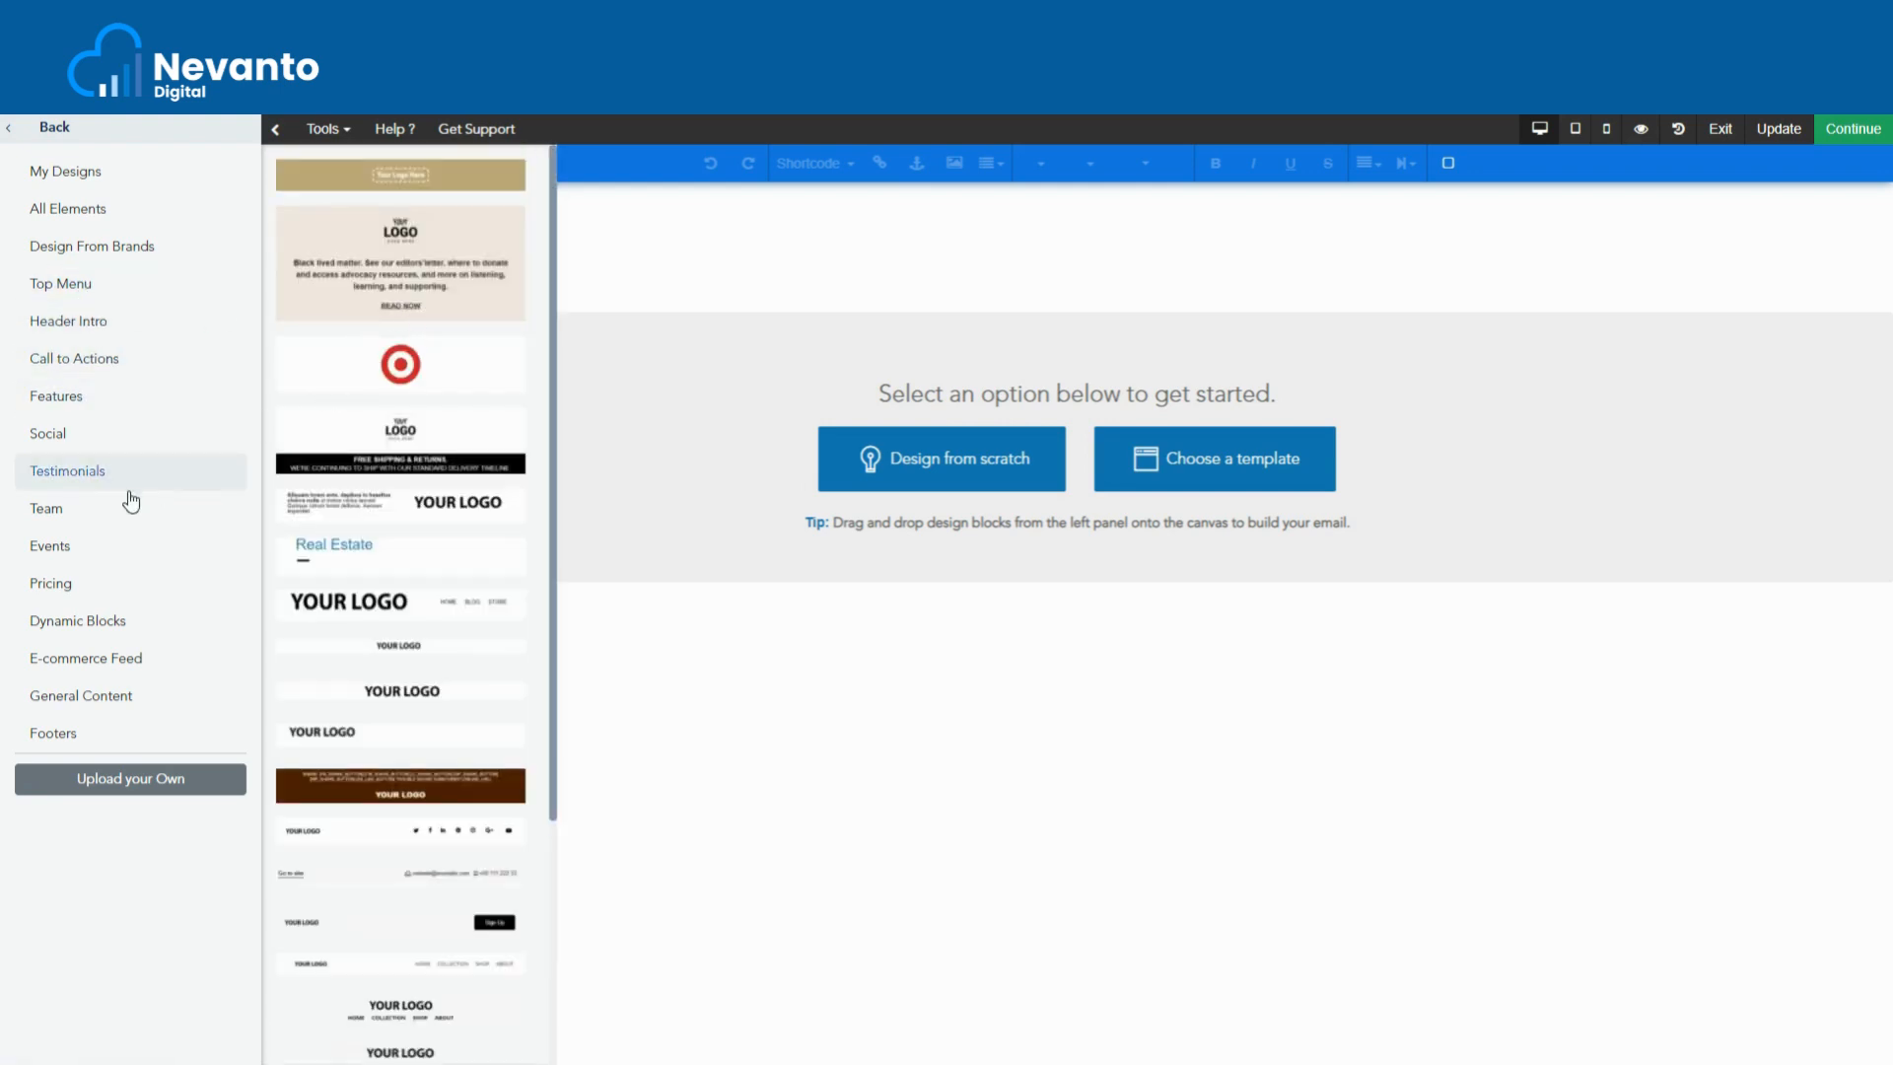
{"action": "left_click", "coordinate": [96, 475]}
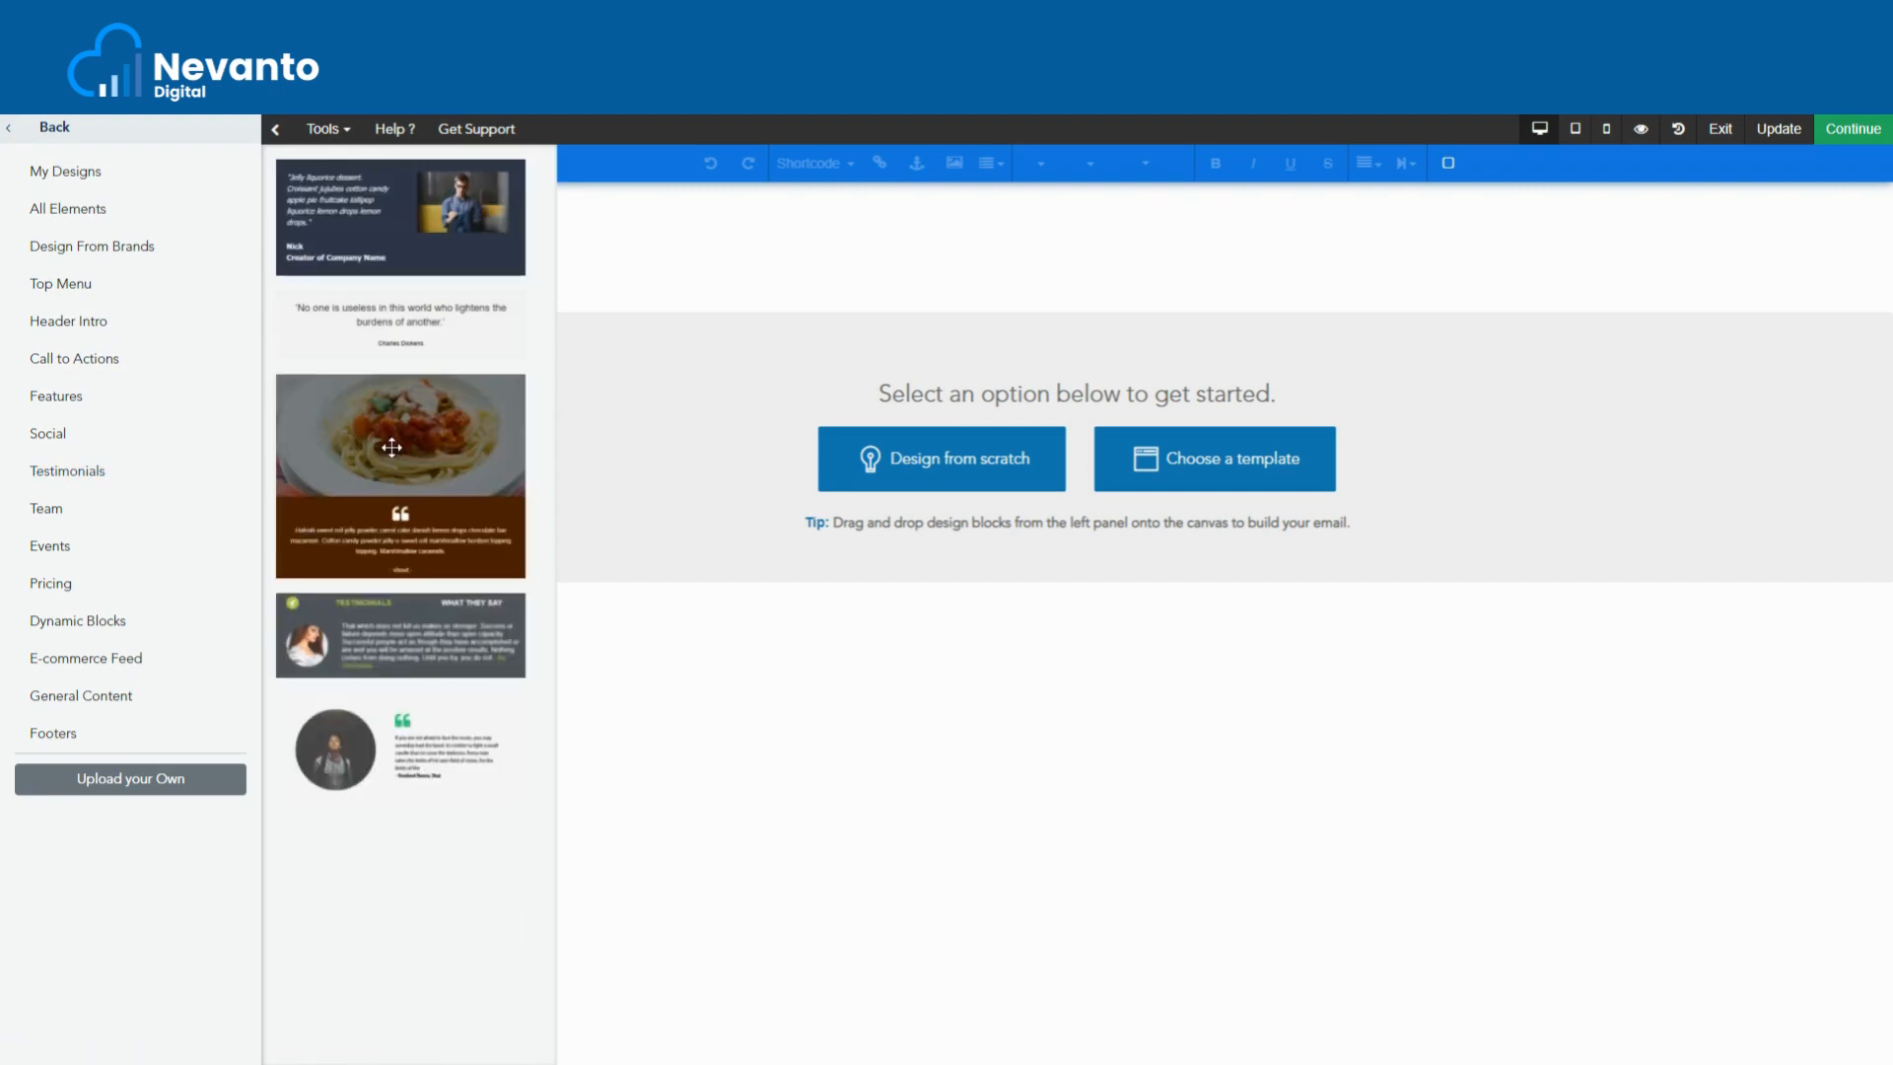
{"action": "left_click", "coordinate": [94, 515]}
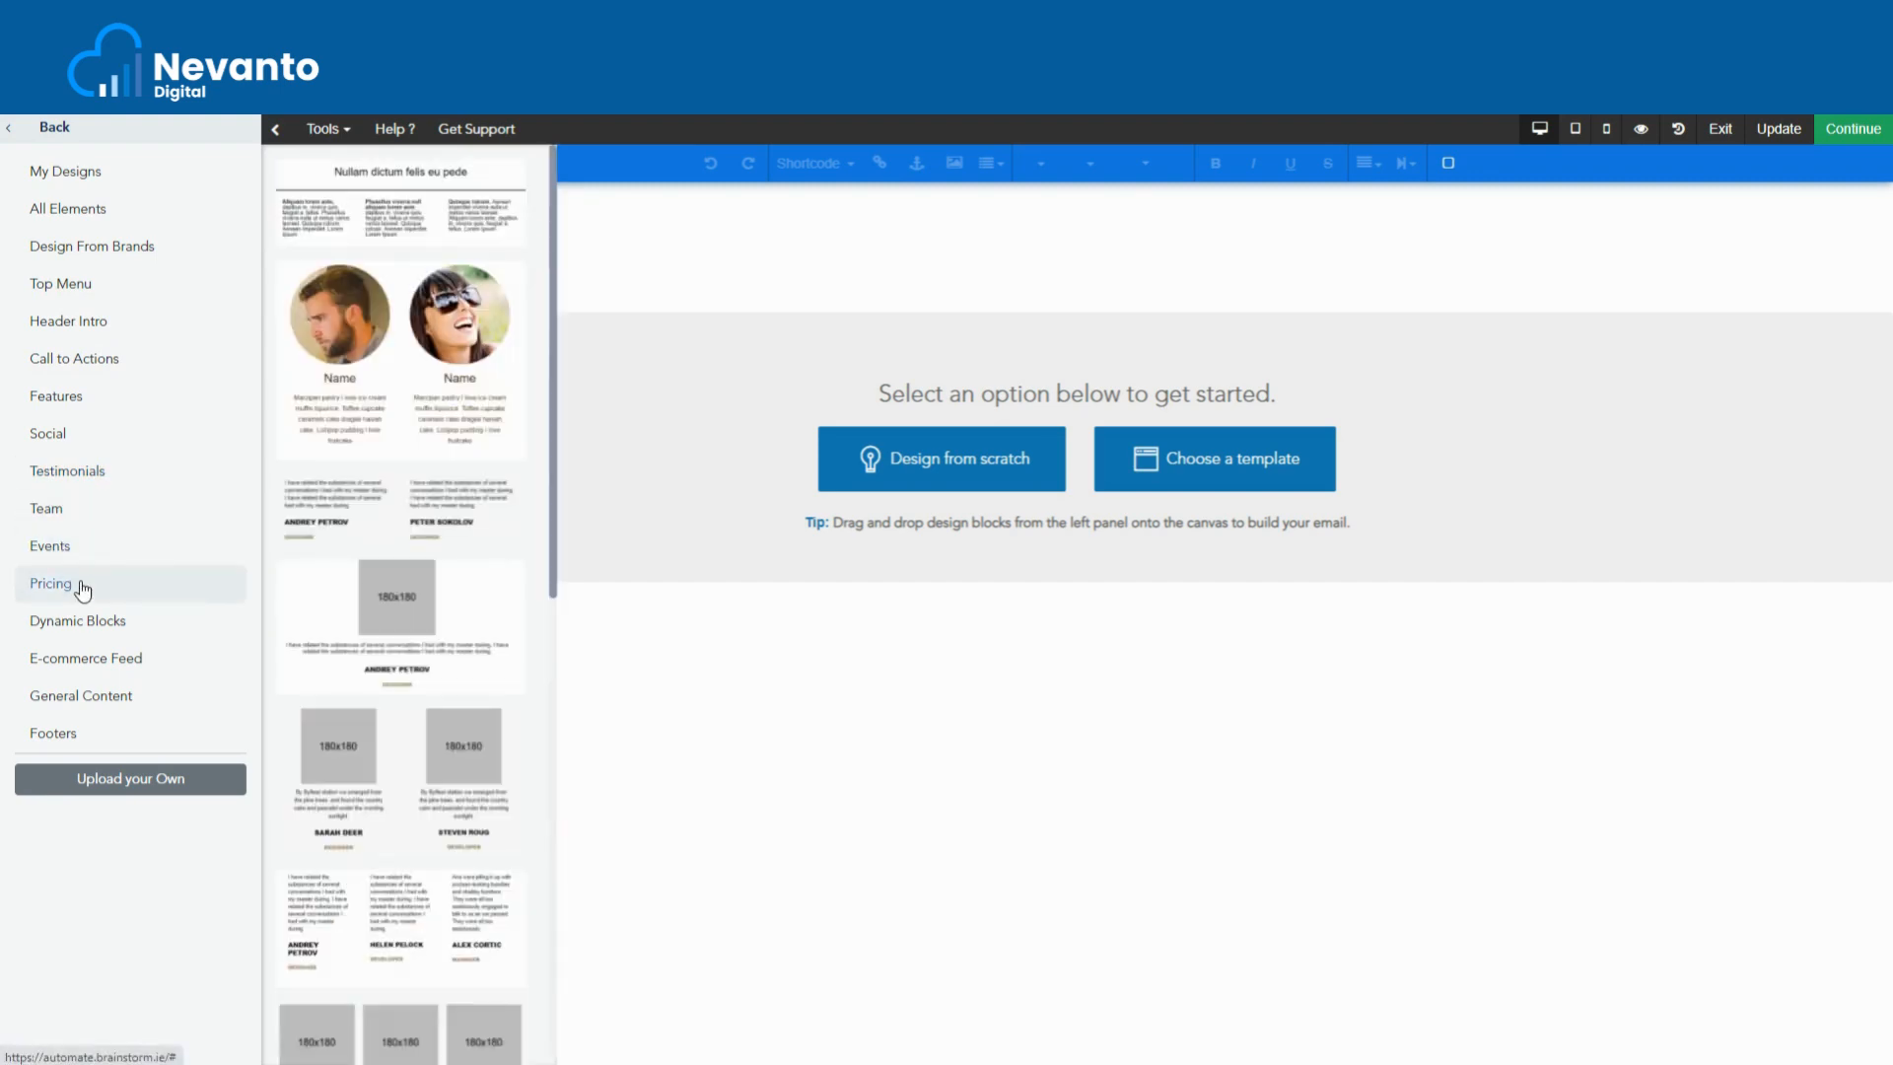
{"action": "left_click", "coordinate": [83, 589]}
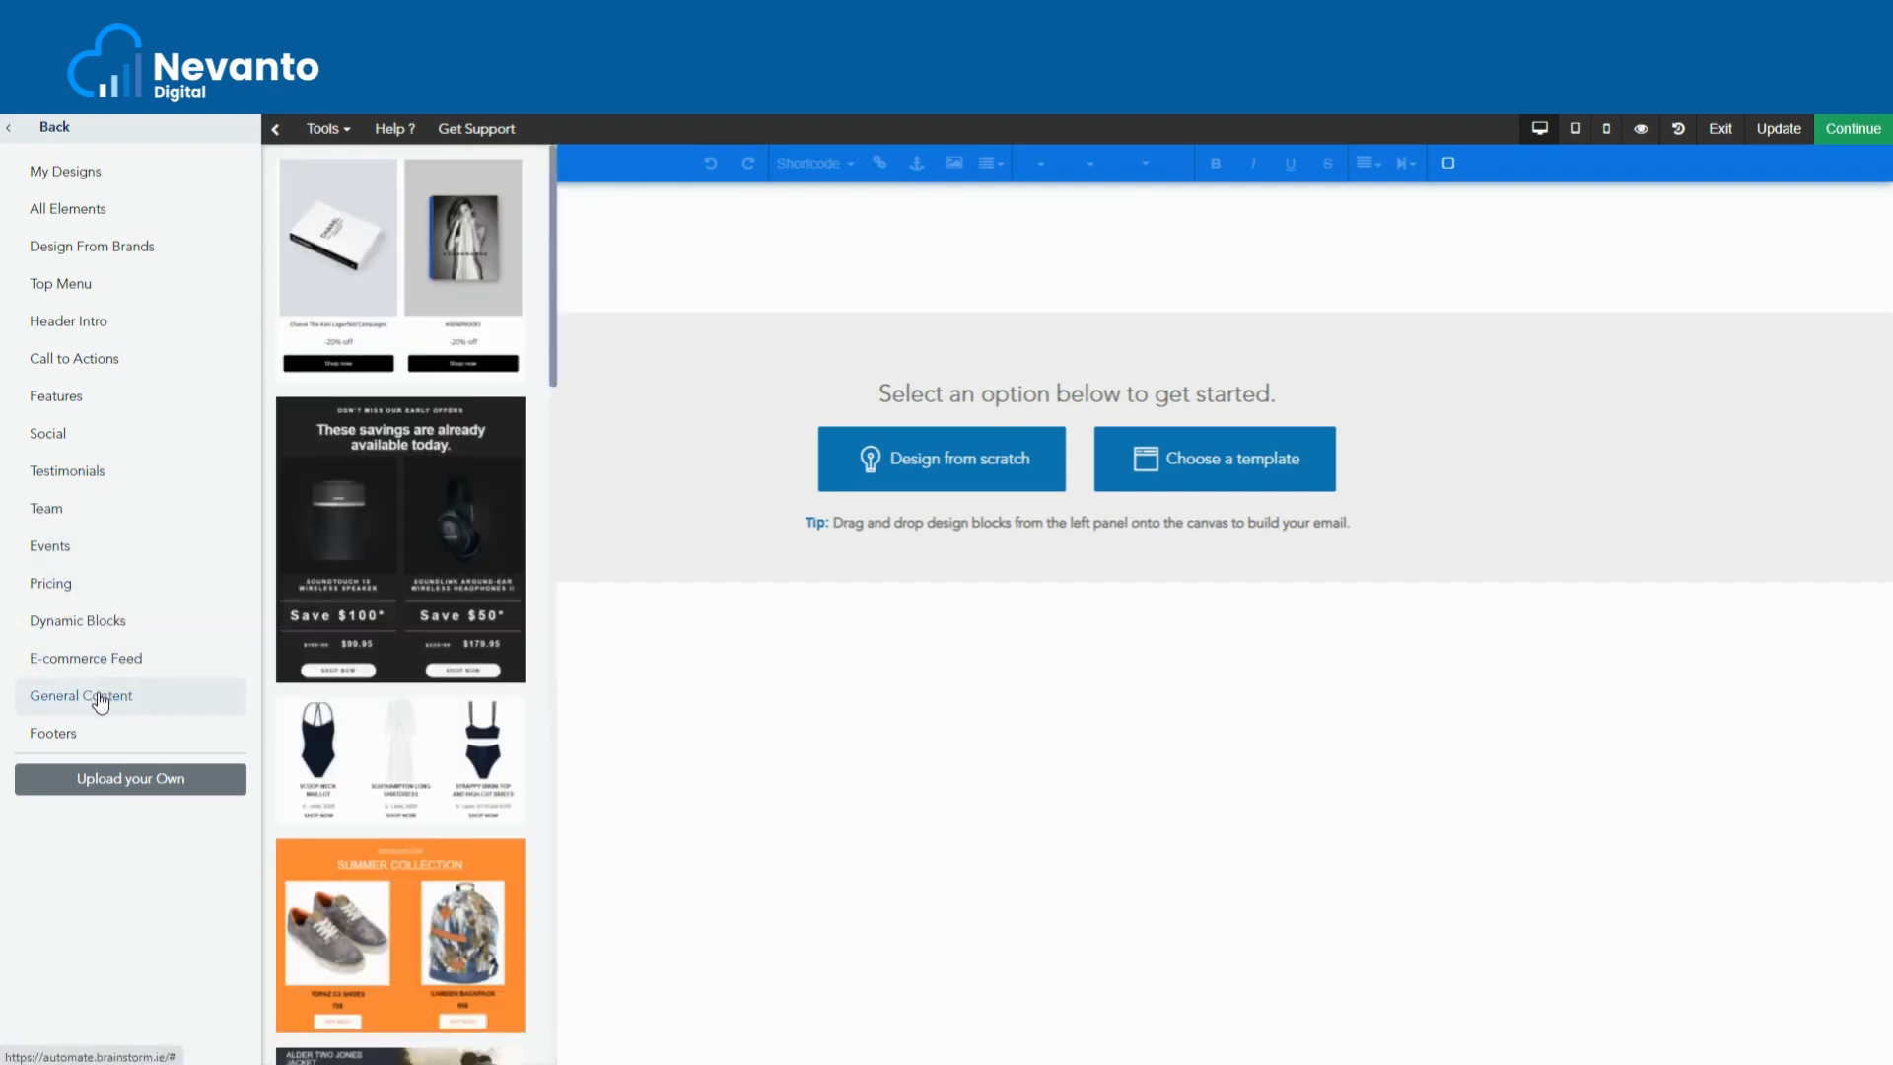
{"action": "left_click", "coordinate": [85, 735]}
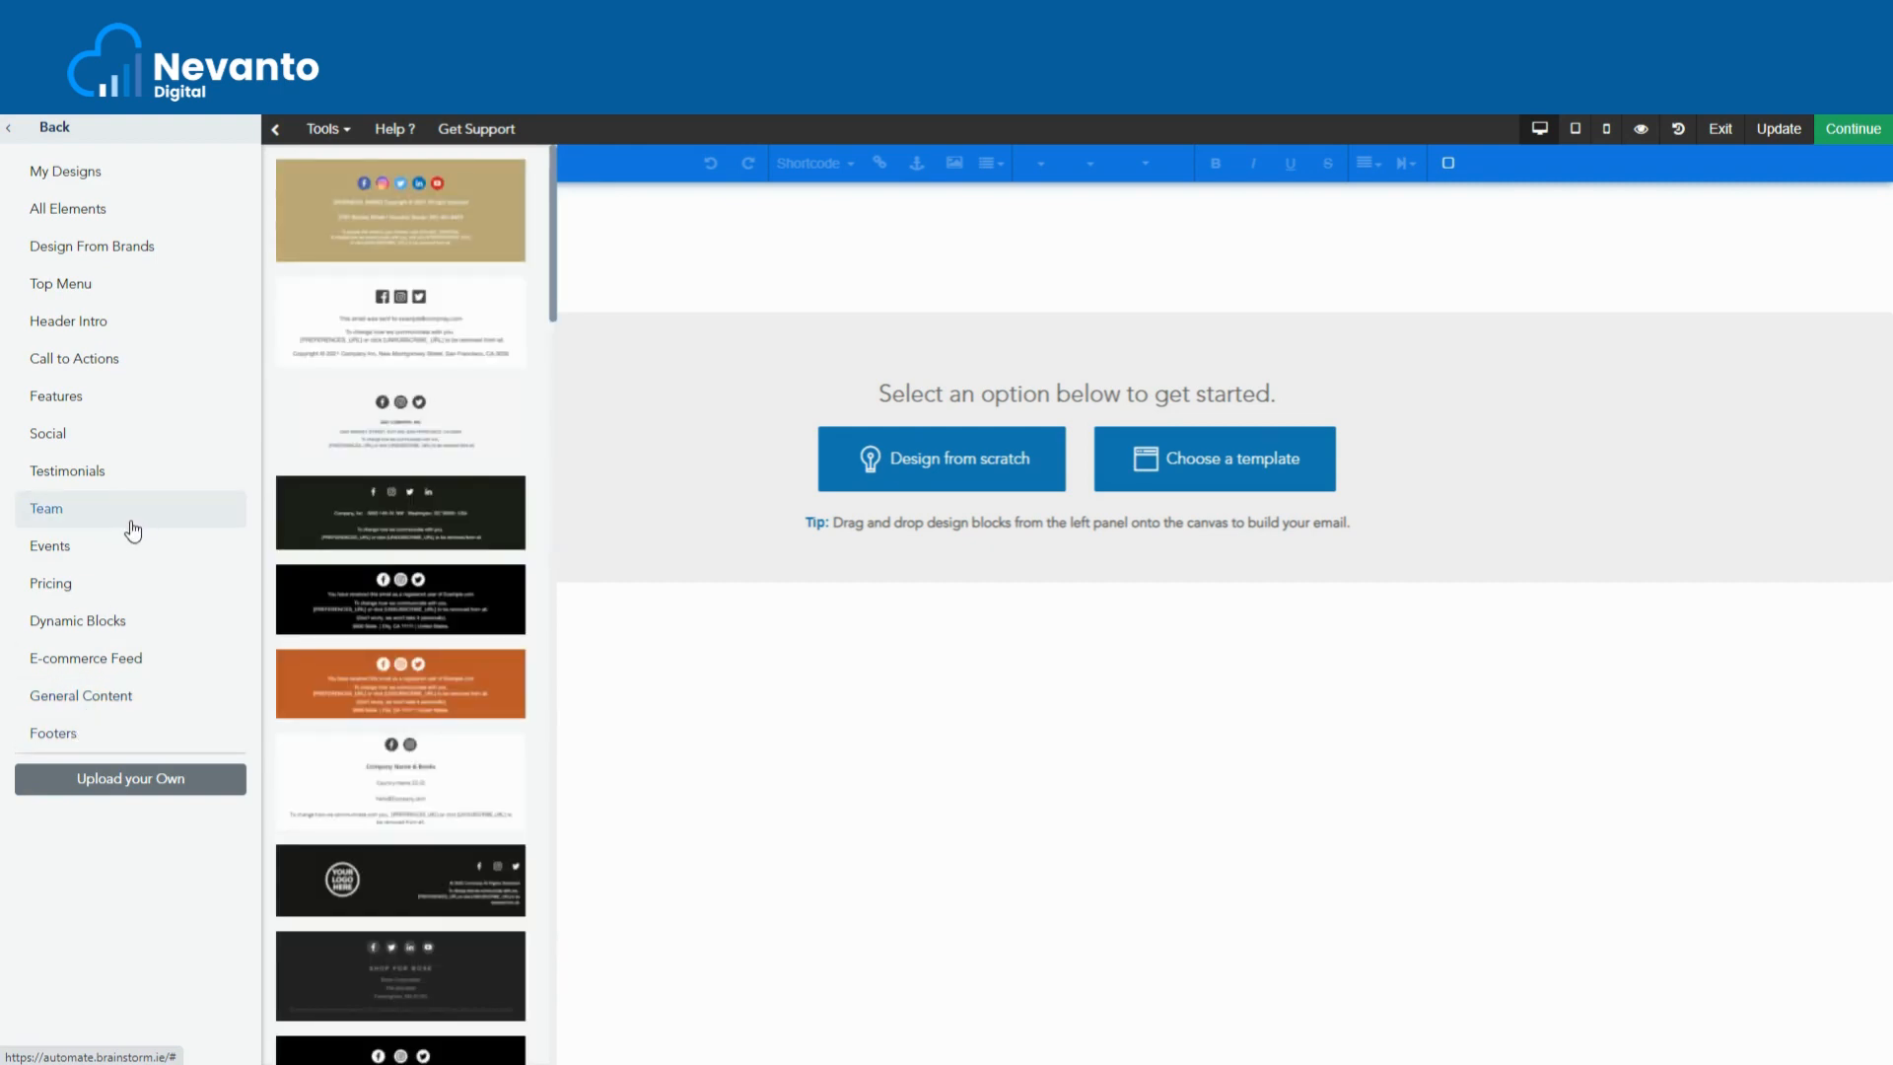
- Place a Top Menu header with a YOUR LOGO image at the email top
{"action": "left_click", "coordinate": [91, 295]}
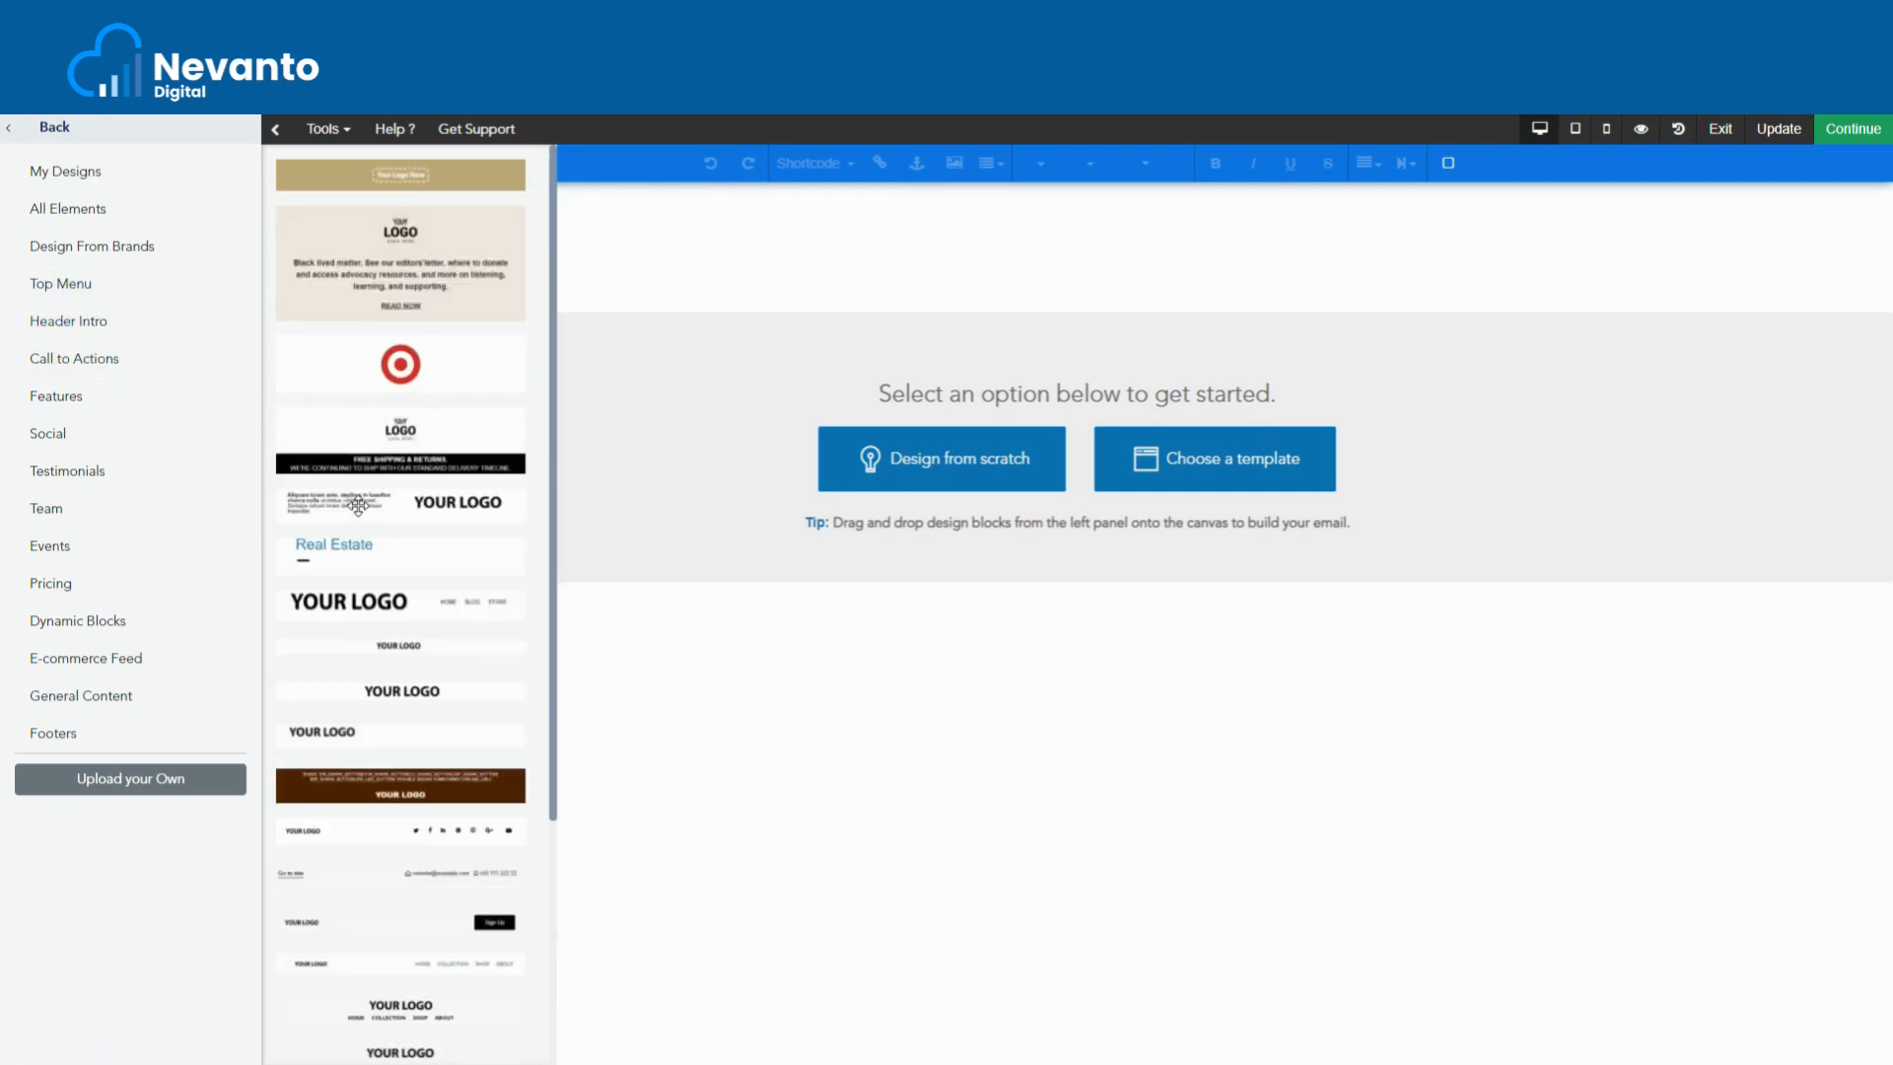
{"action": "left_click_drag", "start_coordinate": [358, 506], "coordinate": [1018, 338]}
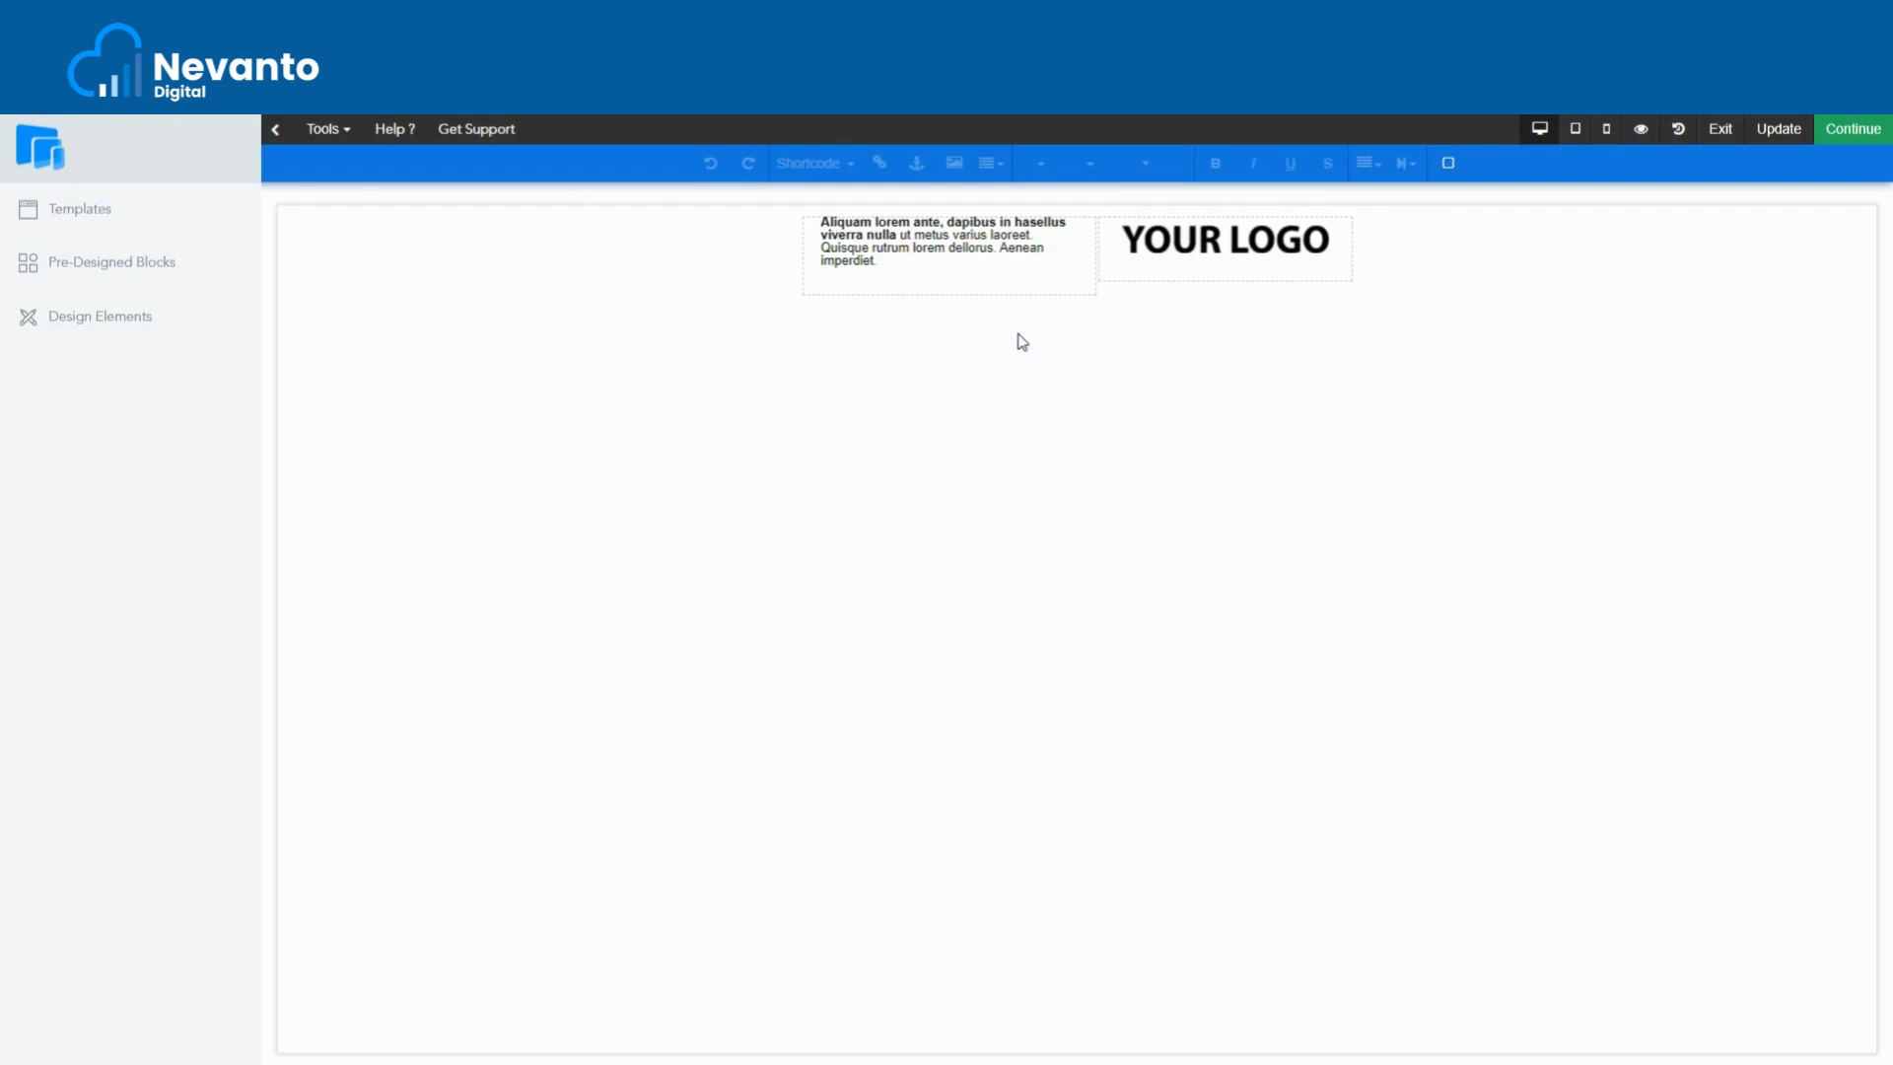
{"action": "left_click", "coordinate": [95, 283]}
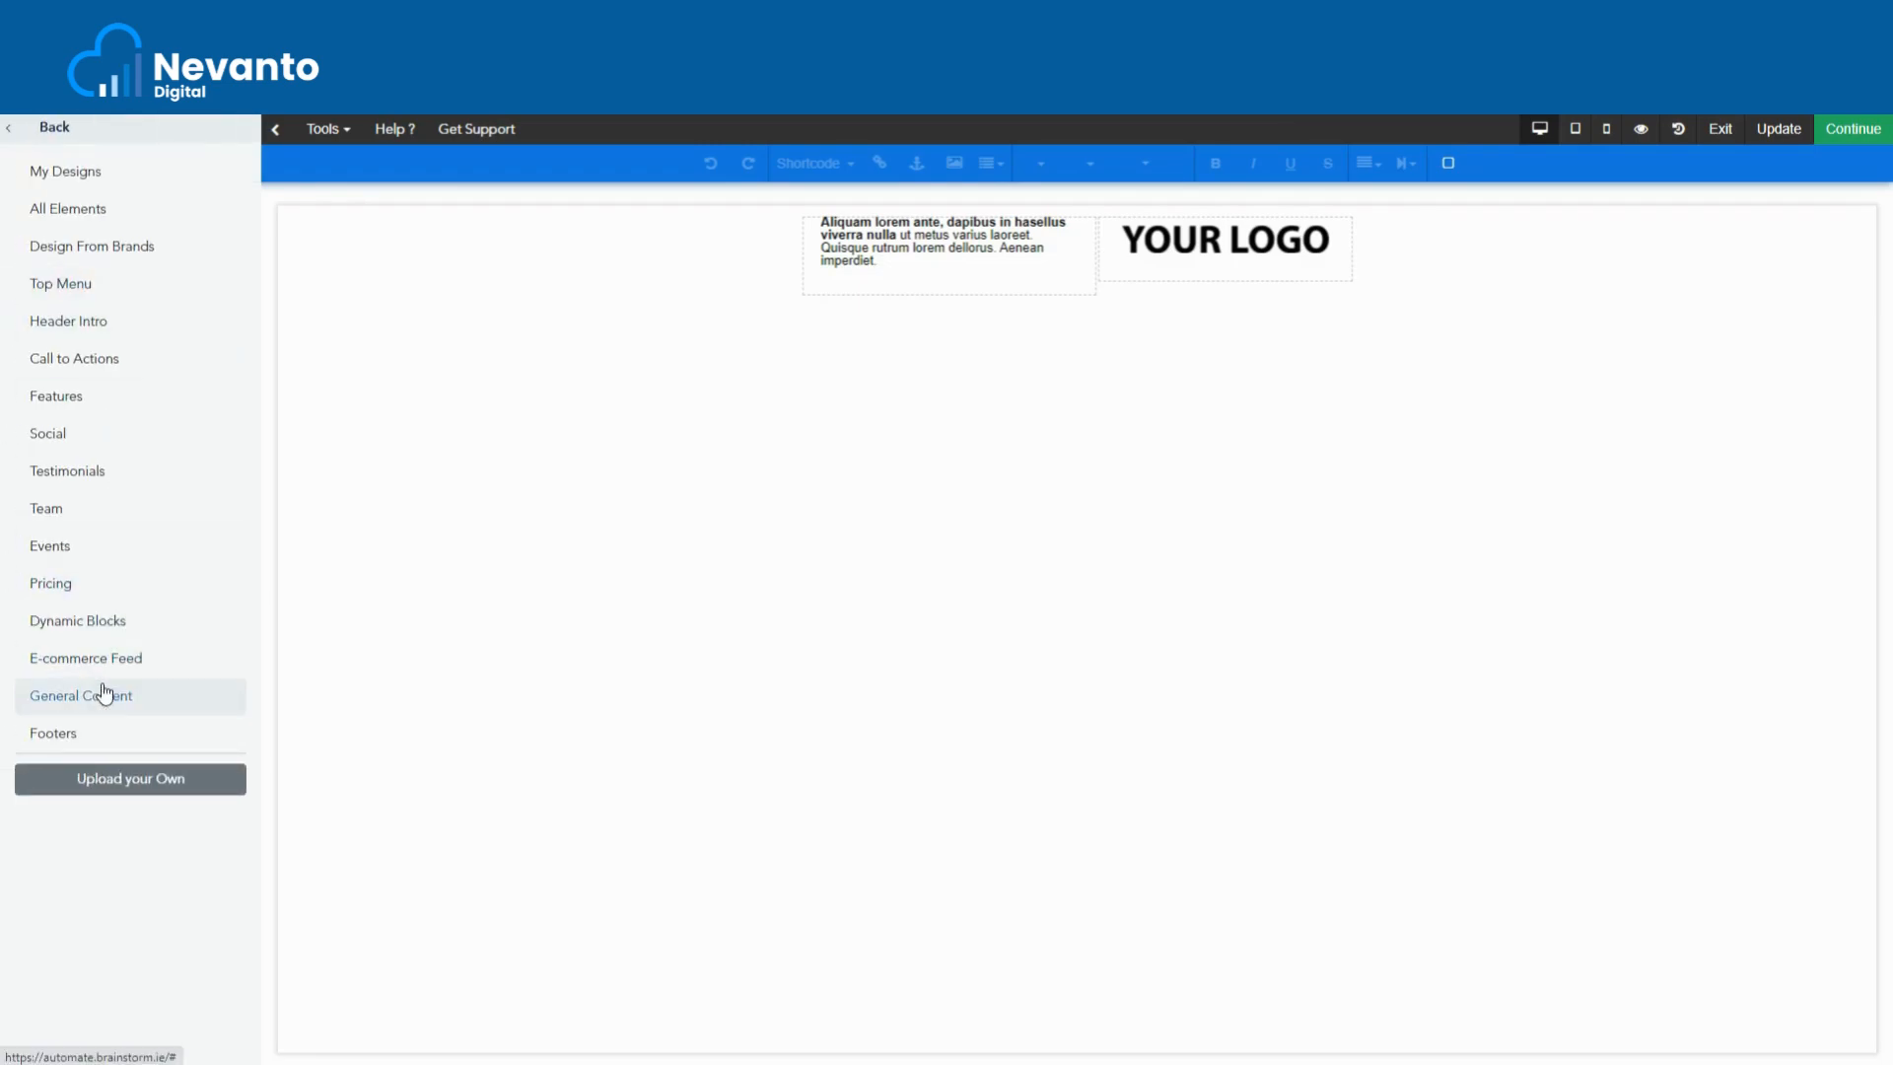
- Add the black Facebook, Instagram and Twitter footer from Footers below the logo header
{"action": "left_click", "coordinate": [79, 732]}
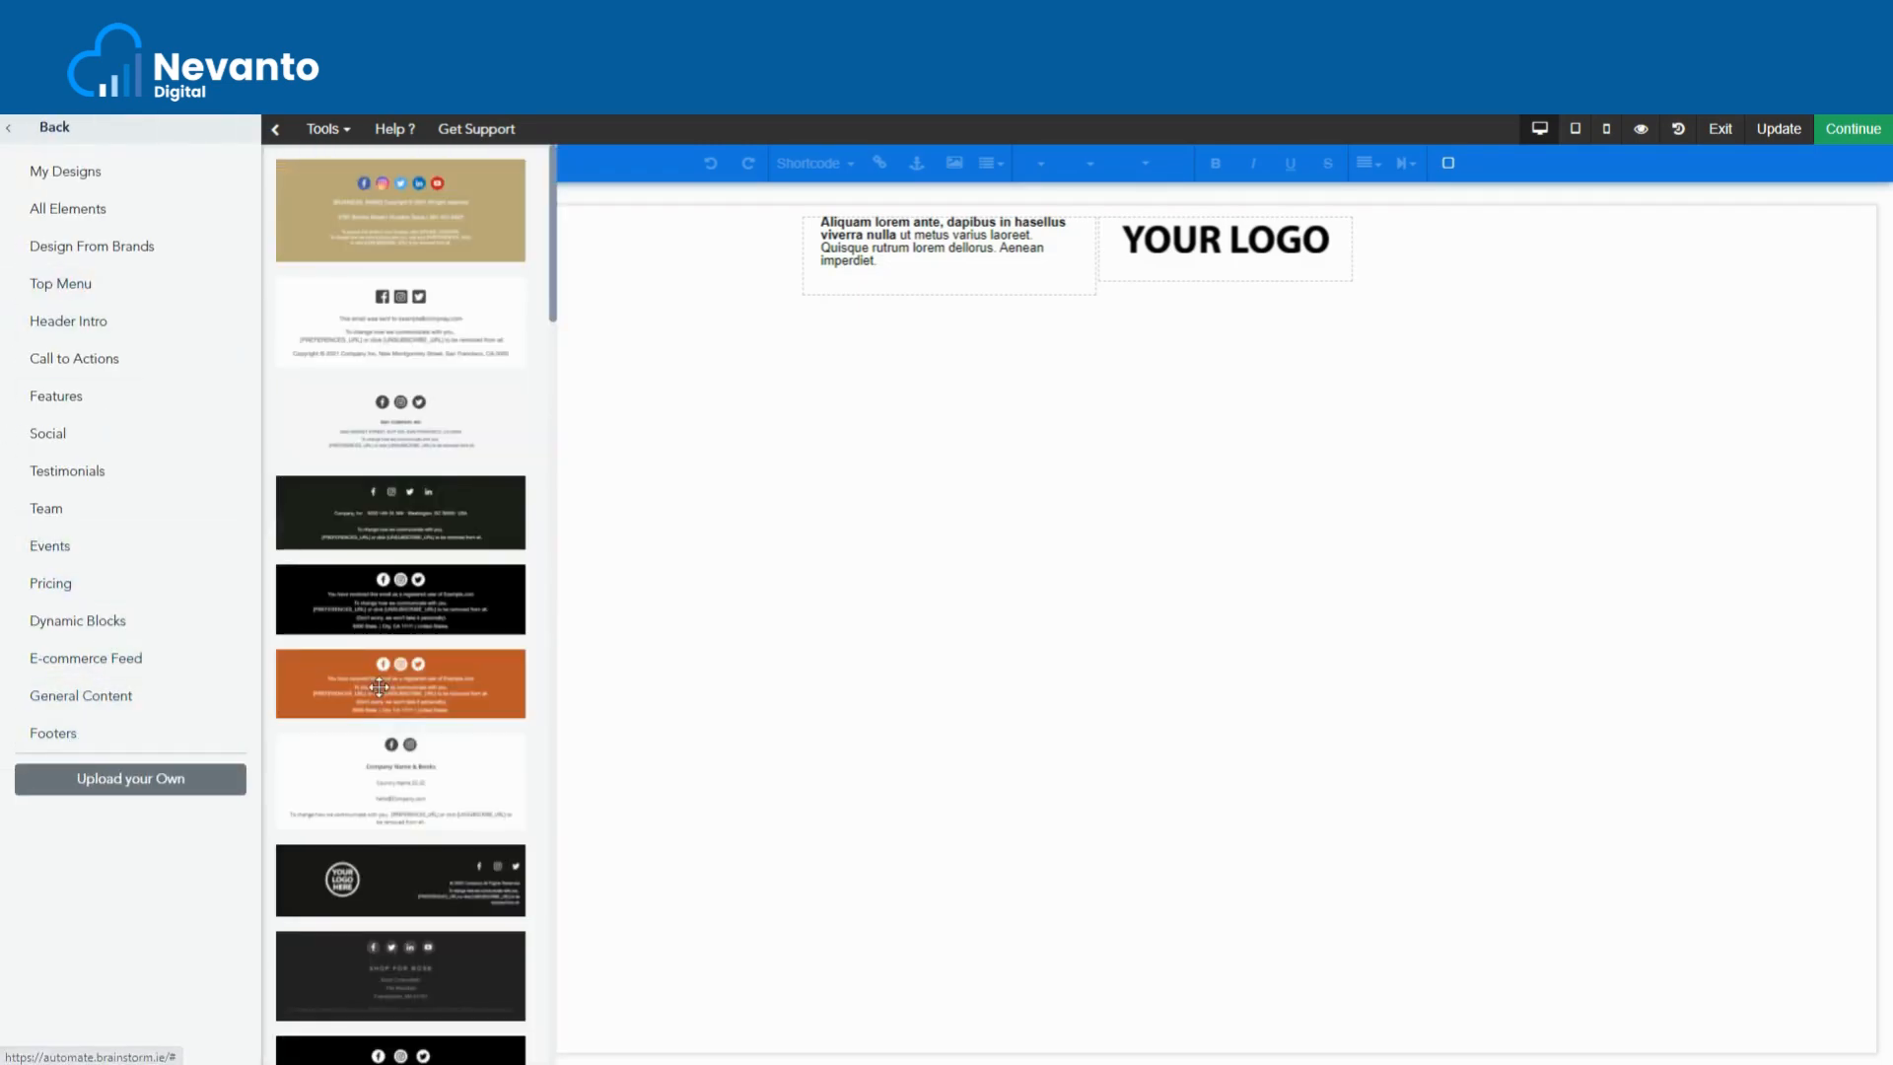
{"action": "left_click_drag", "start_coordinate": [394, 612], "coordinate": [1089, 288]}
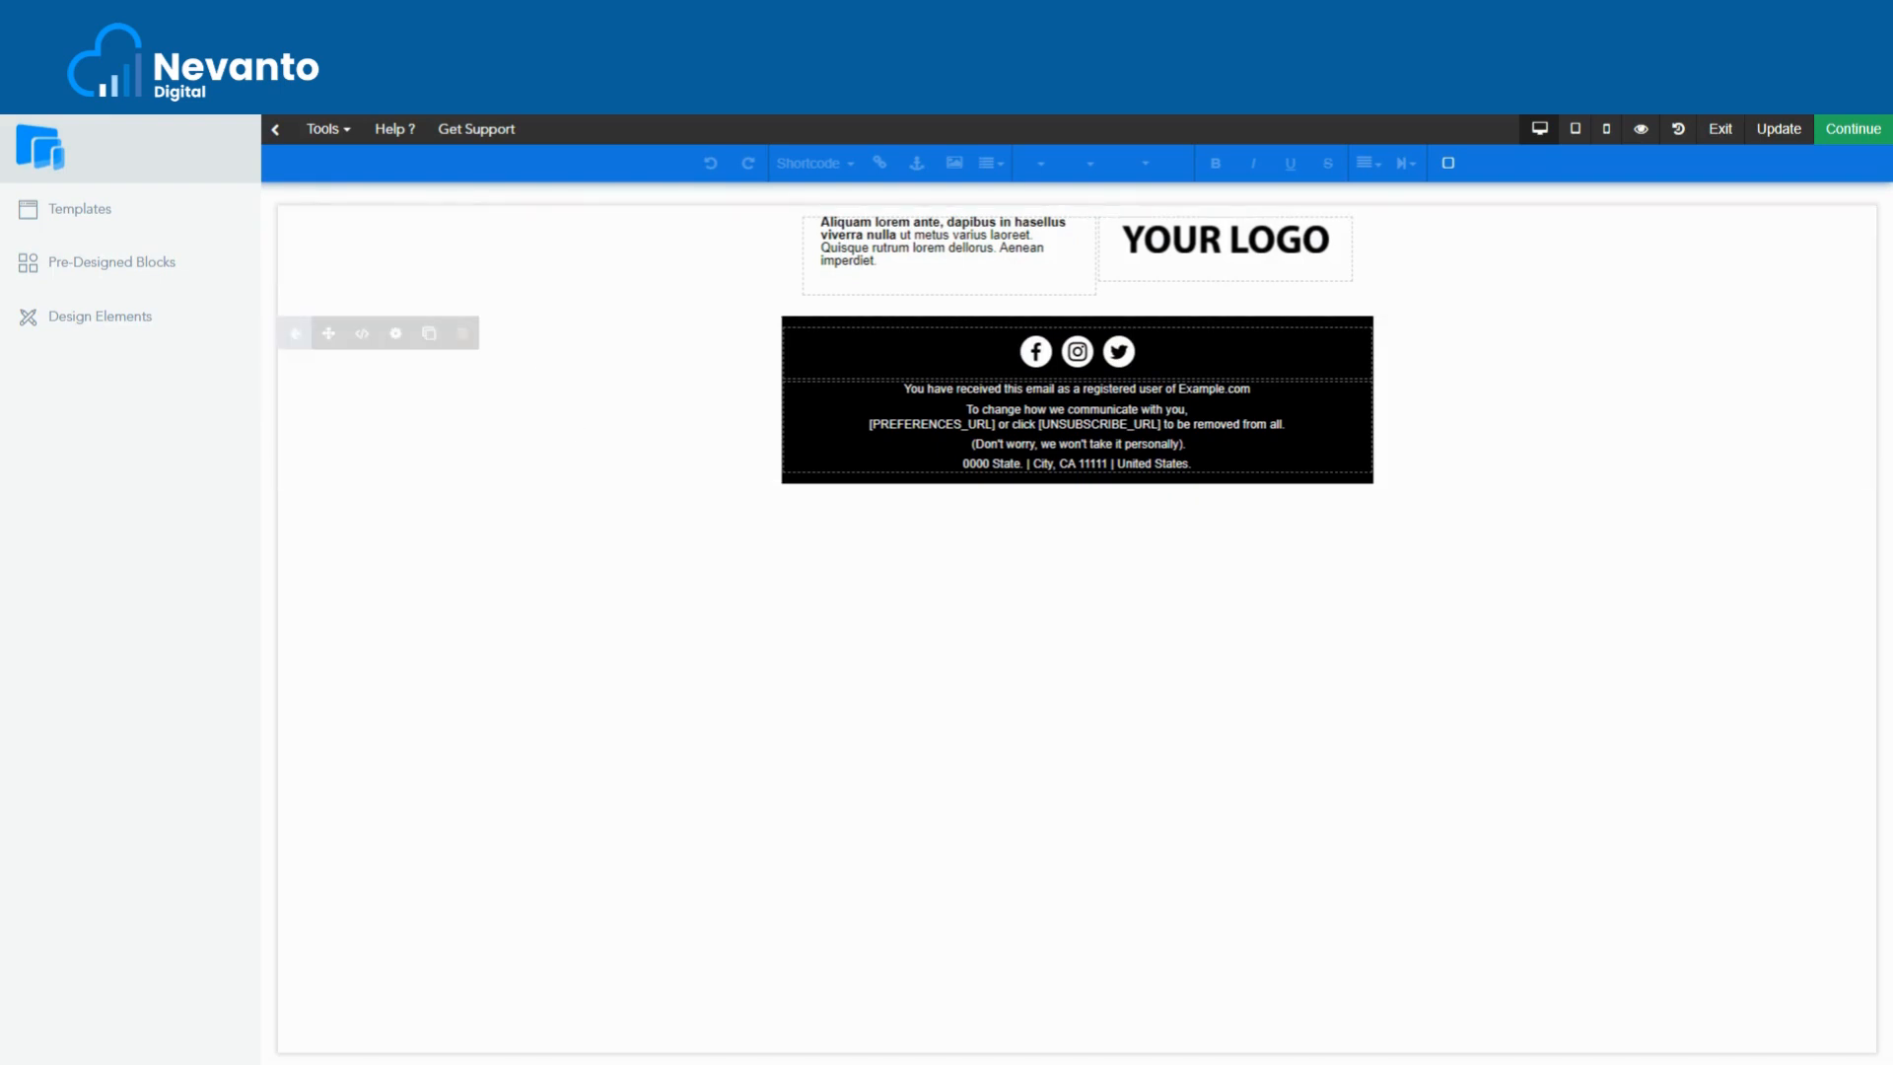
{"action": "left_click", "coordinate": [109, 320]}
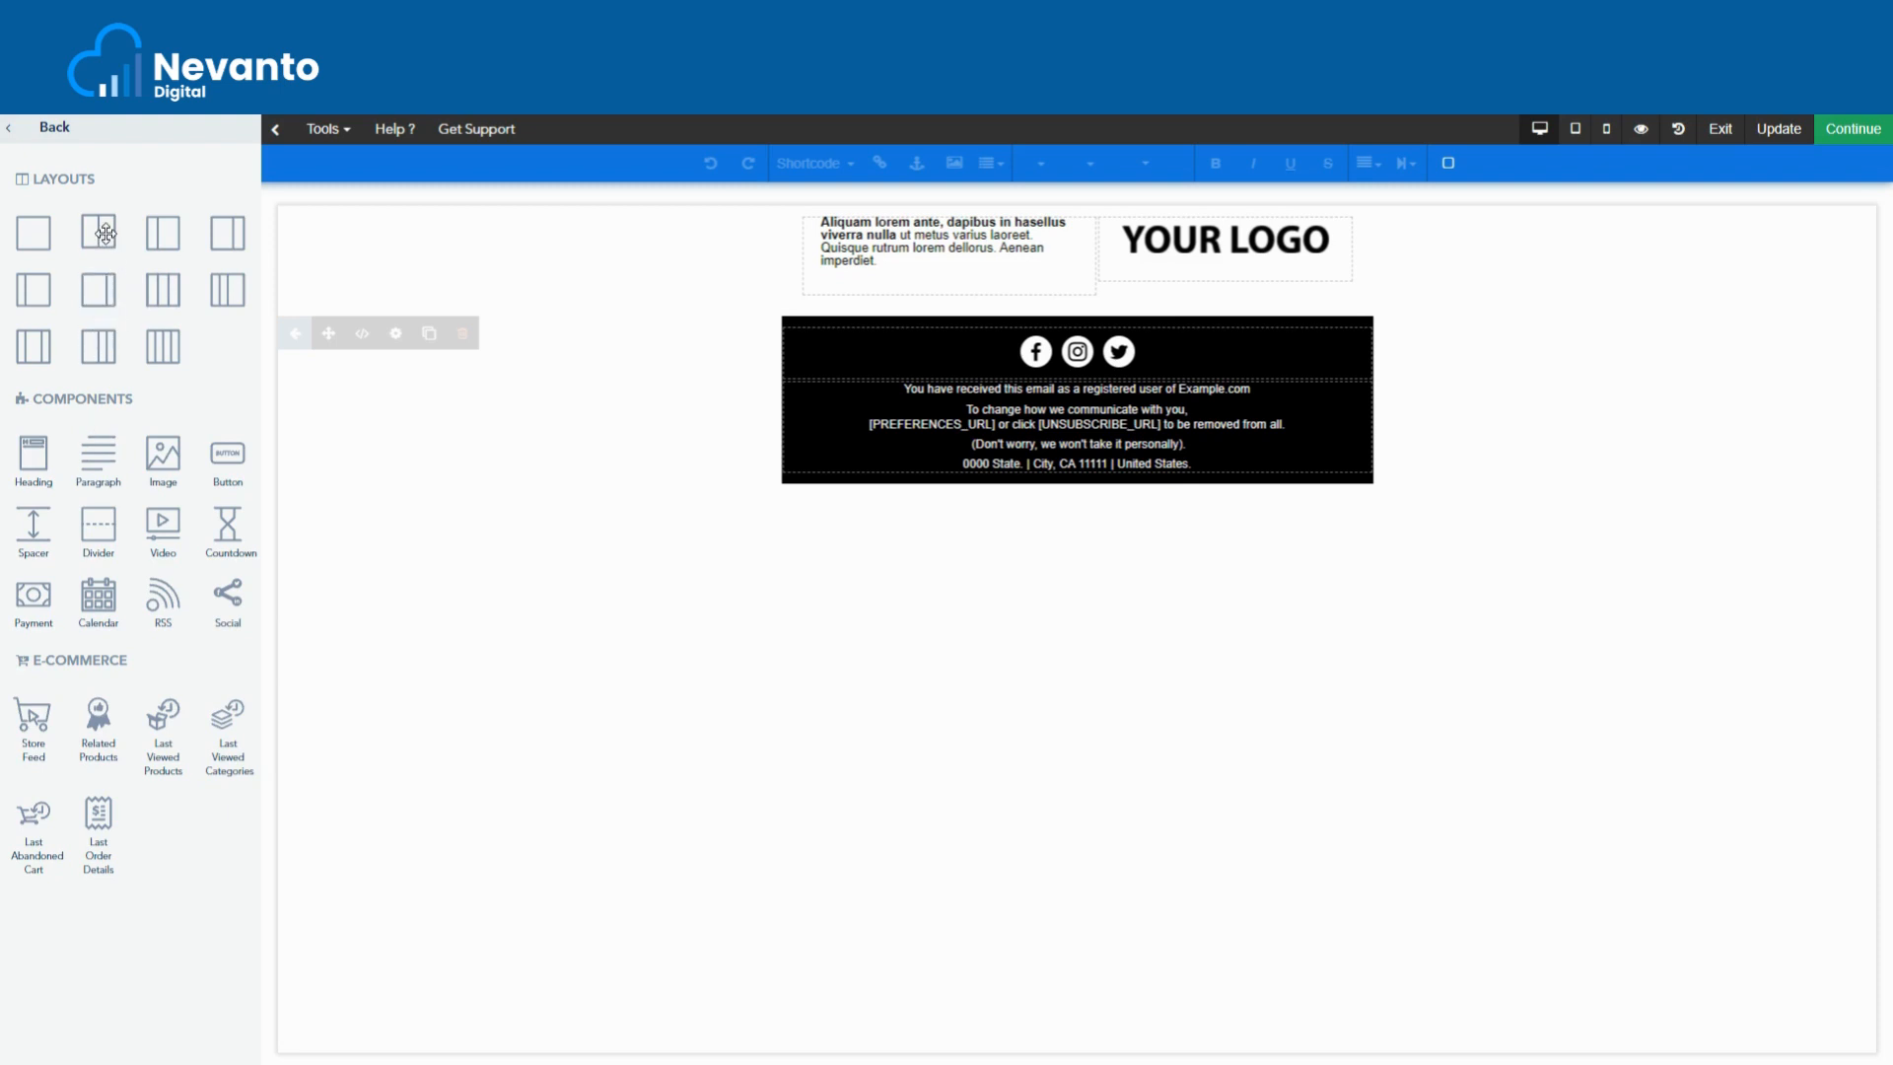
- Drop a two-column layout above the footer, an Image in each column, and a Paragraph under the left image
{"action": "left_click_drag", "start_coordinate": [105, 233], "coordinate": [1022, 314]}
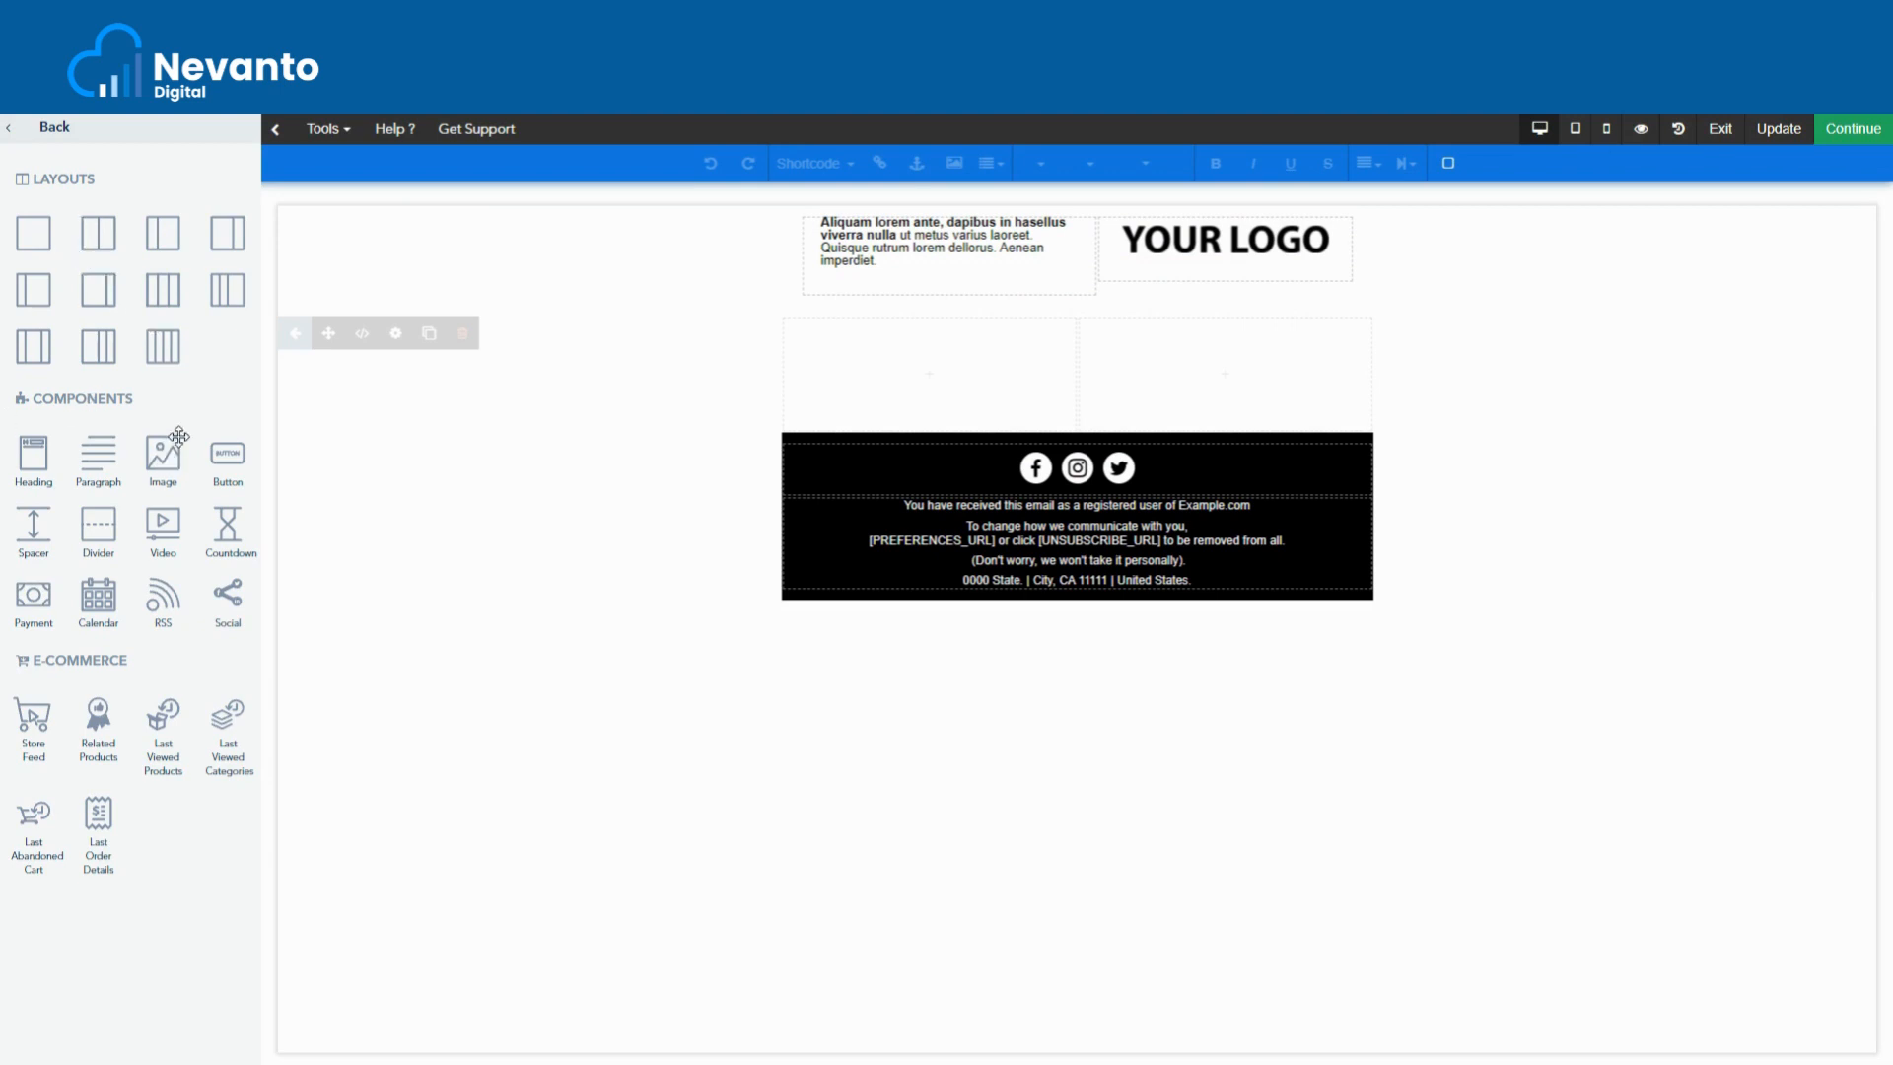
{"action": "left_click_drag", "start_coordinate": [167, 452], "coordinate": [891, 386]}
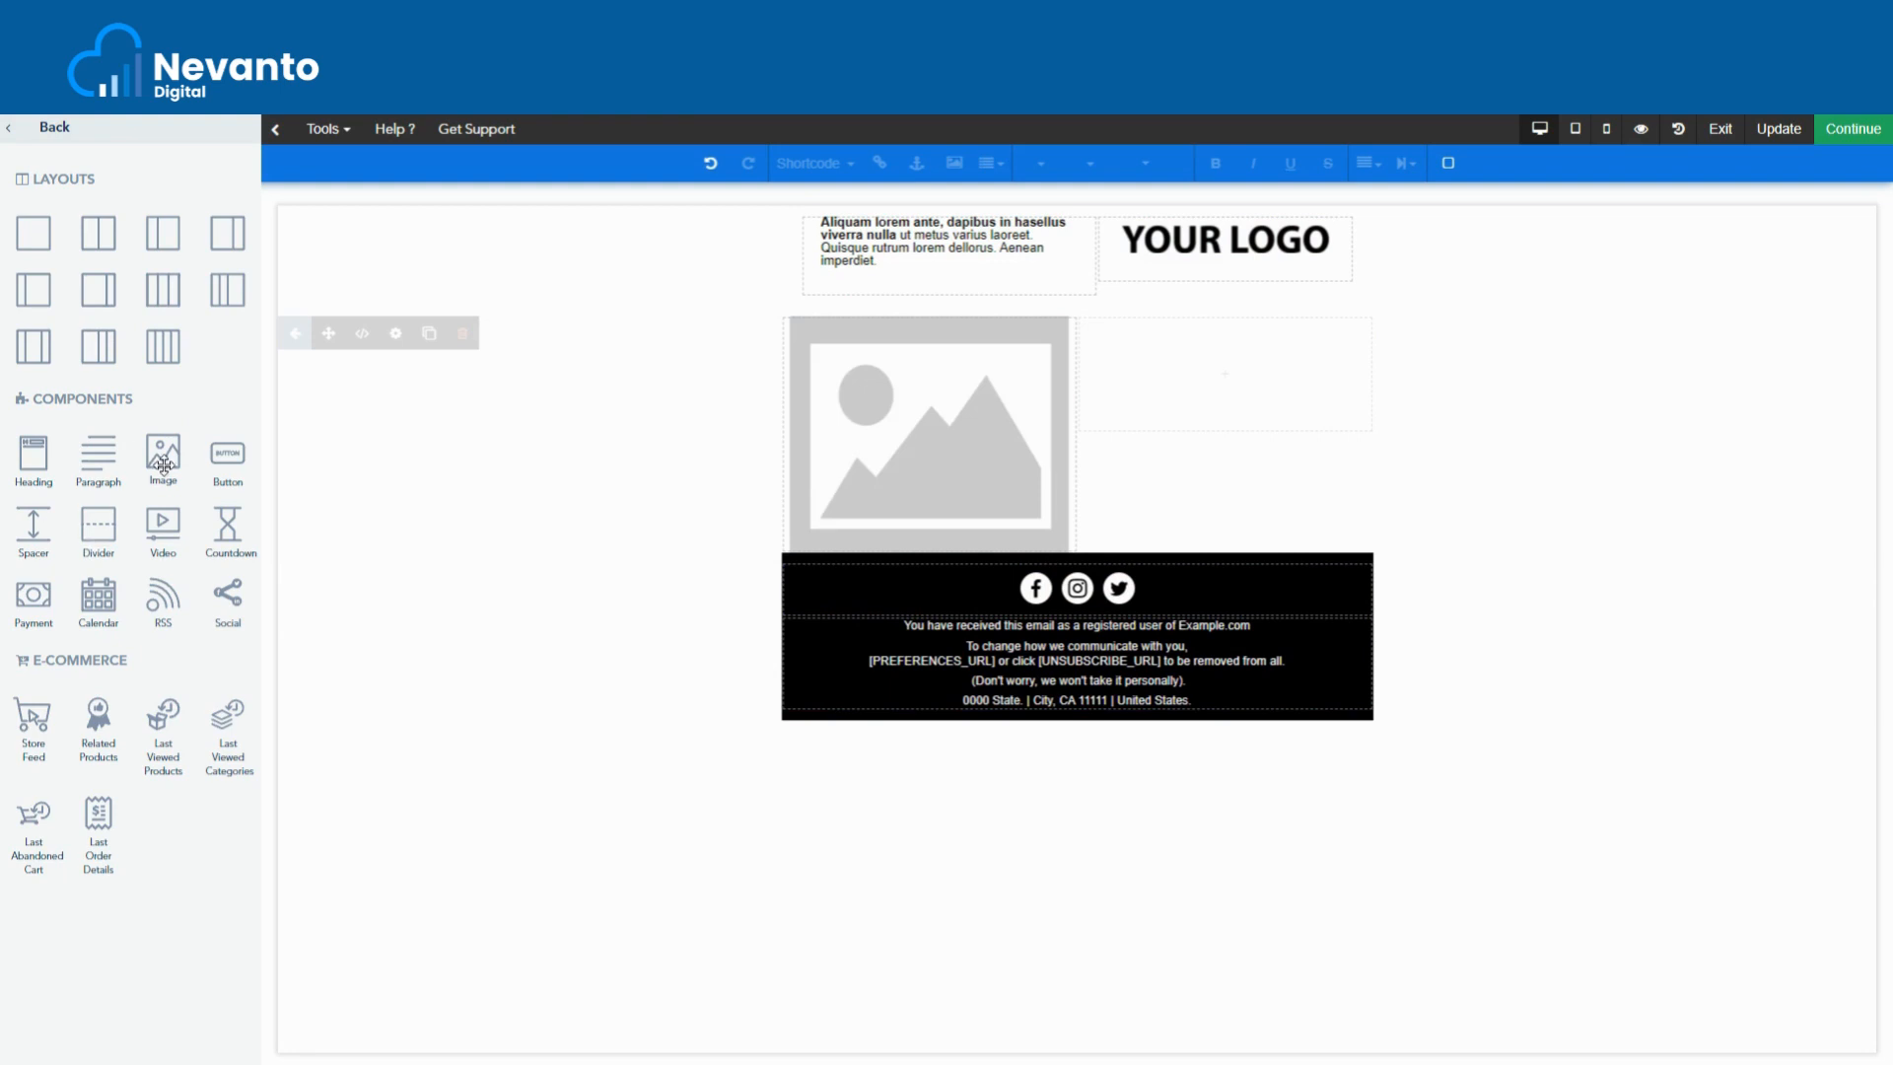
{"action": "left_click_drag", "start_coordinate": [163, 453], "coordinate": [1239, 418]}
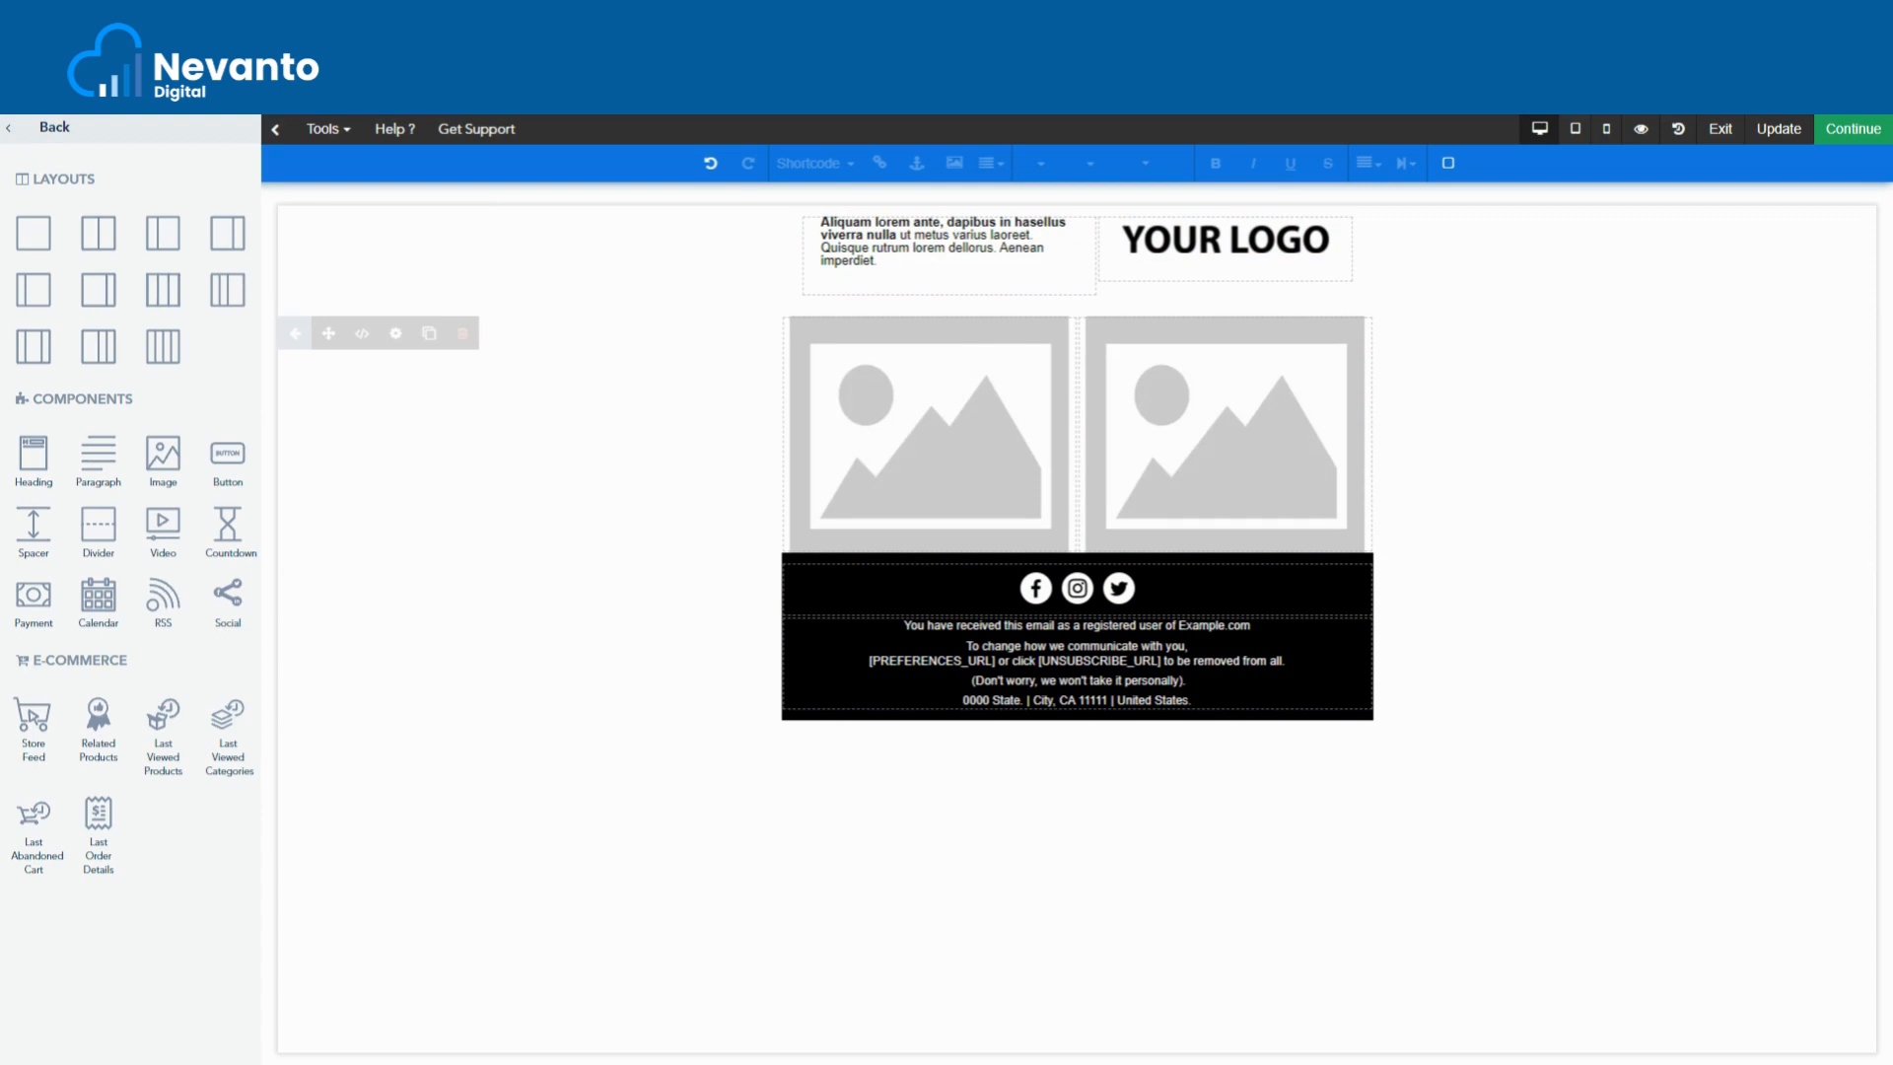
{"action": "left_click_drag", "start_coordinate": [98, 455], "coordinate": [921, 488]}
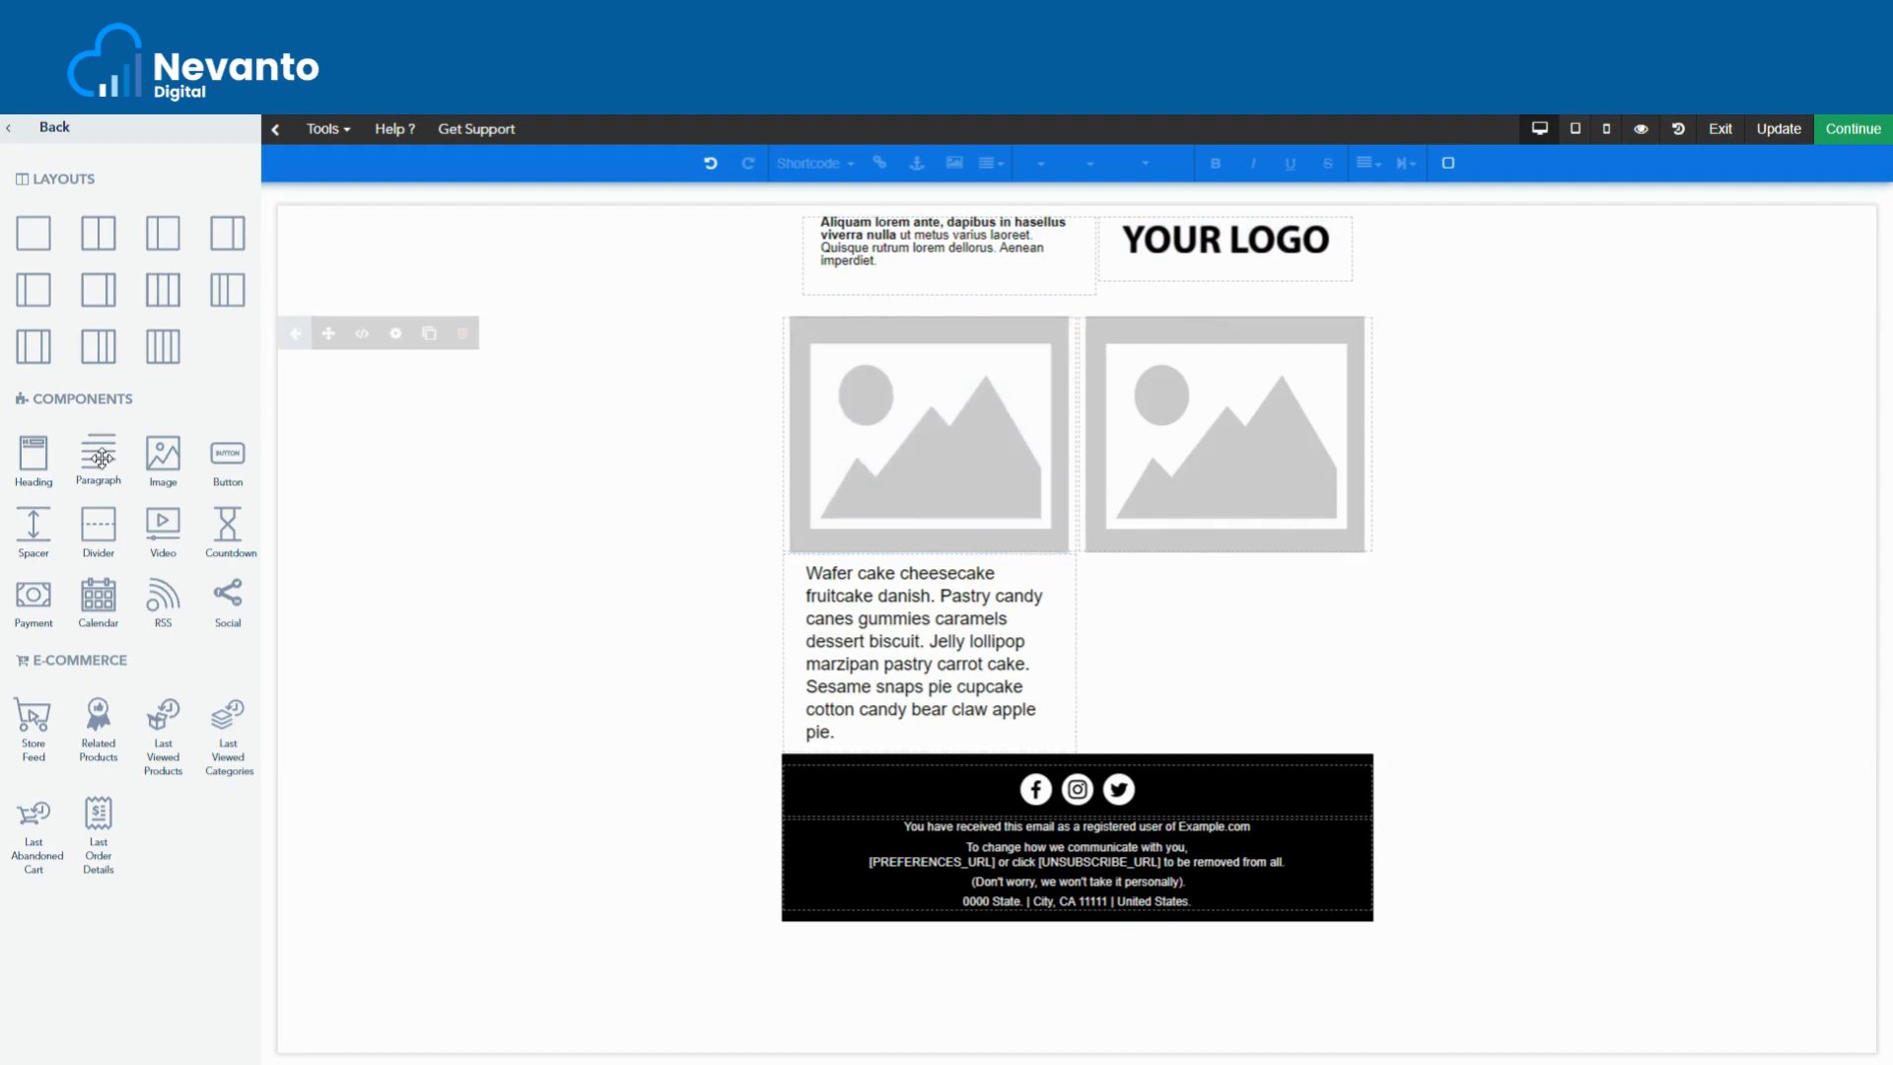
- Add a sample paragraph under the right image and a Content Here heading above the left image
{"action": "left_click_drag", "start_coordinate": [102, 458], "coordinate": [1240, 562]}
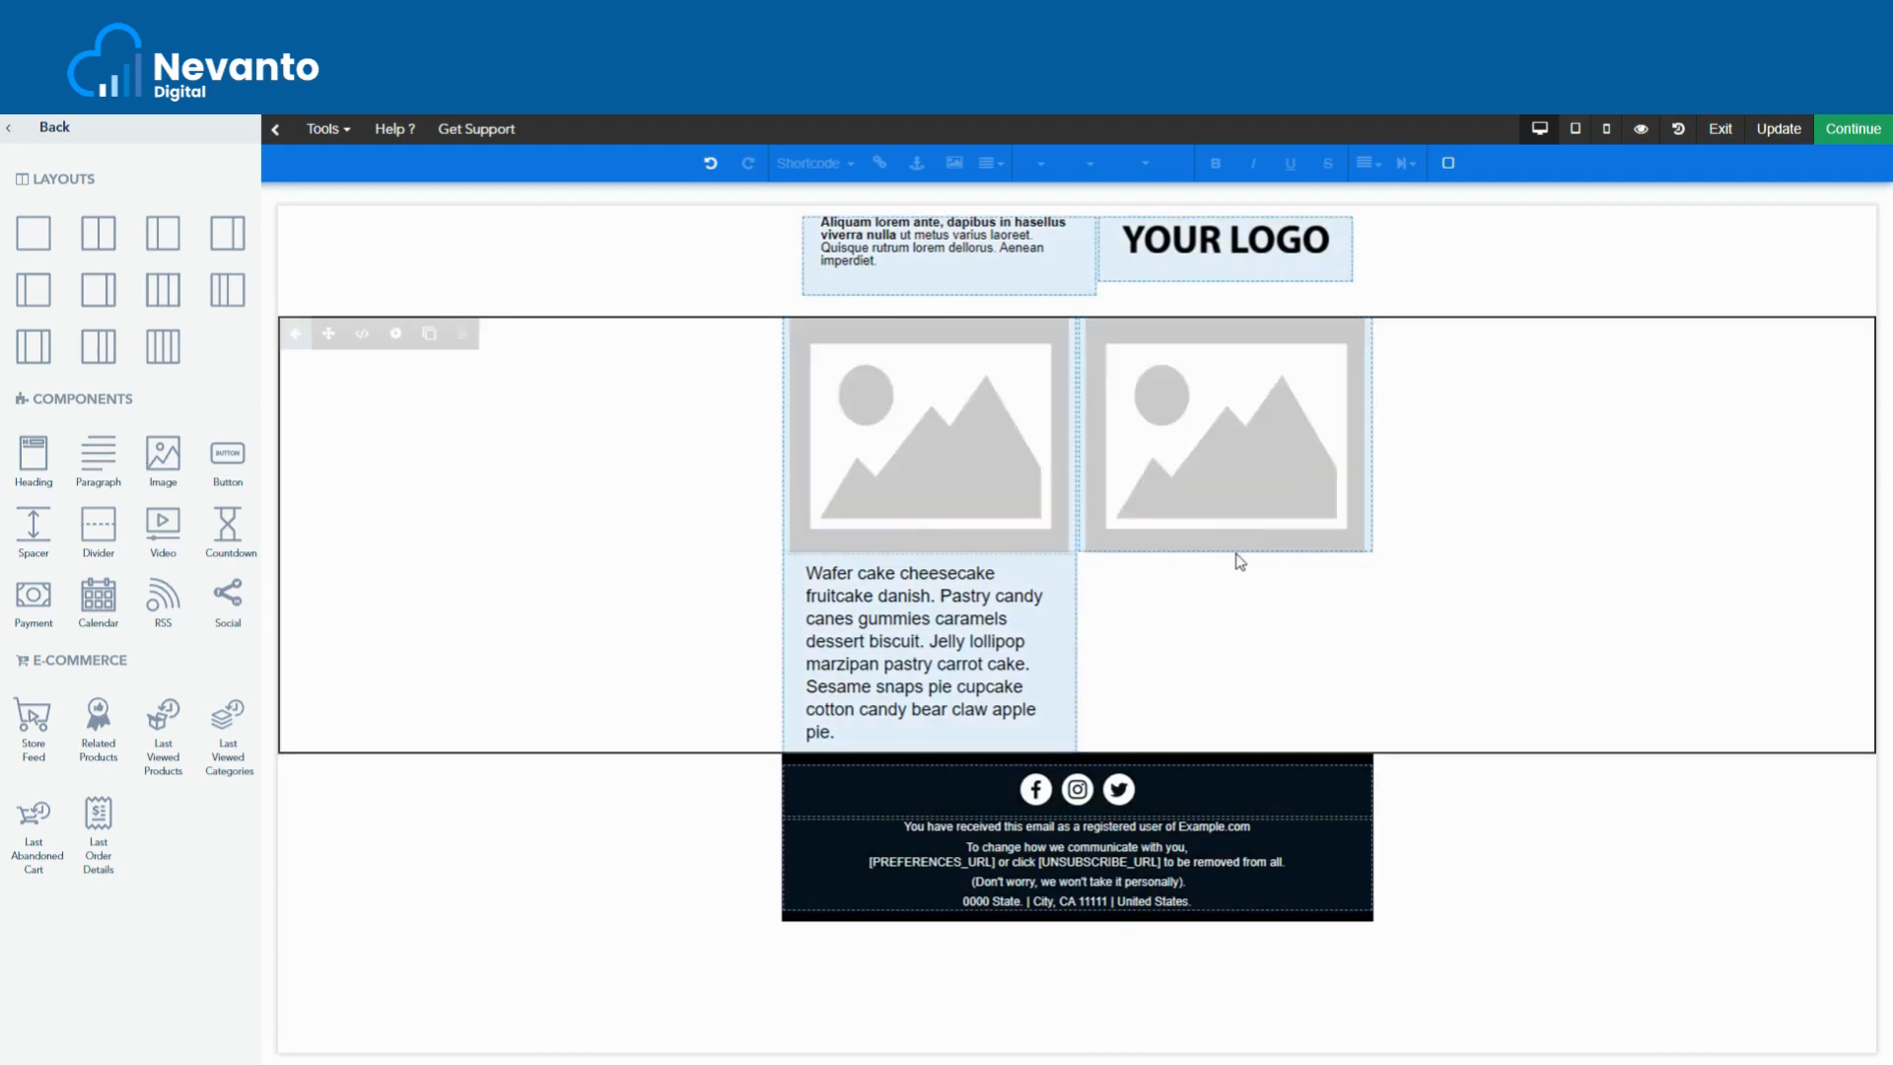
{"action": "left_click_drag", "start_coordinate": [99, 459], "coordinate": [1234, 558]}
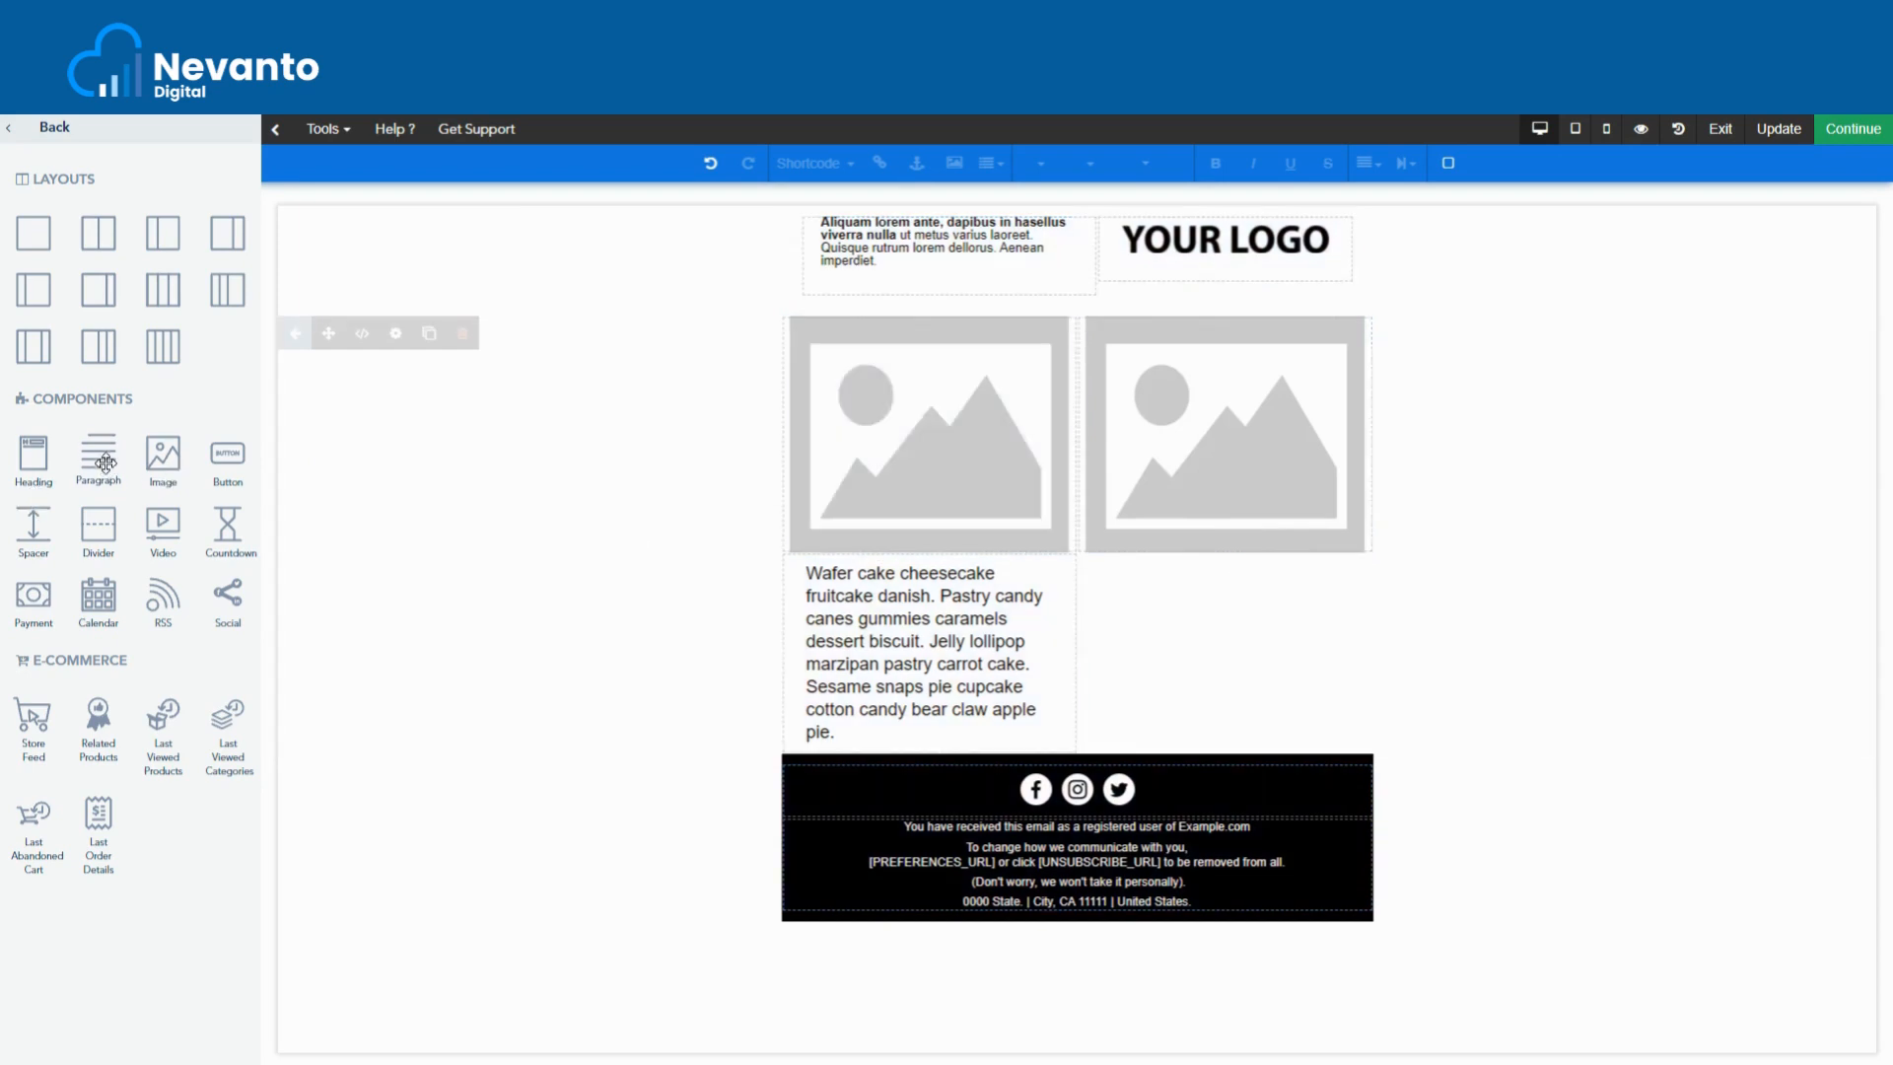
{"action": "left_click_drag", "start_coordinate": [105, 463], "coordinate": [1269, 547]}
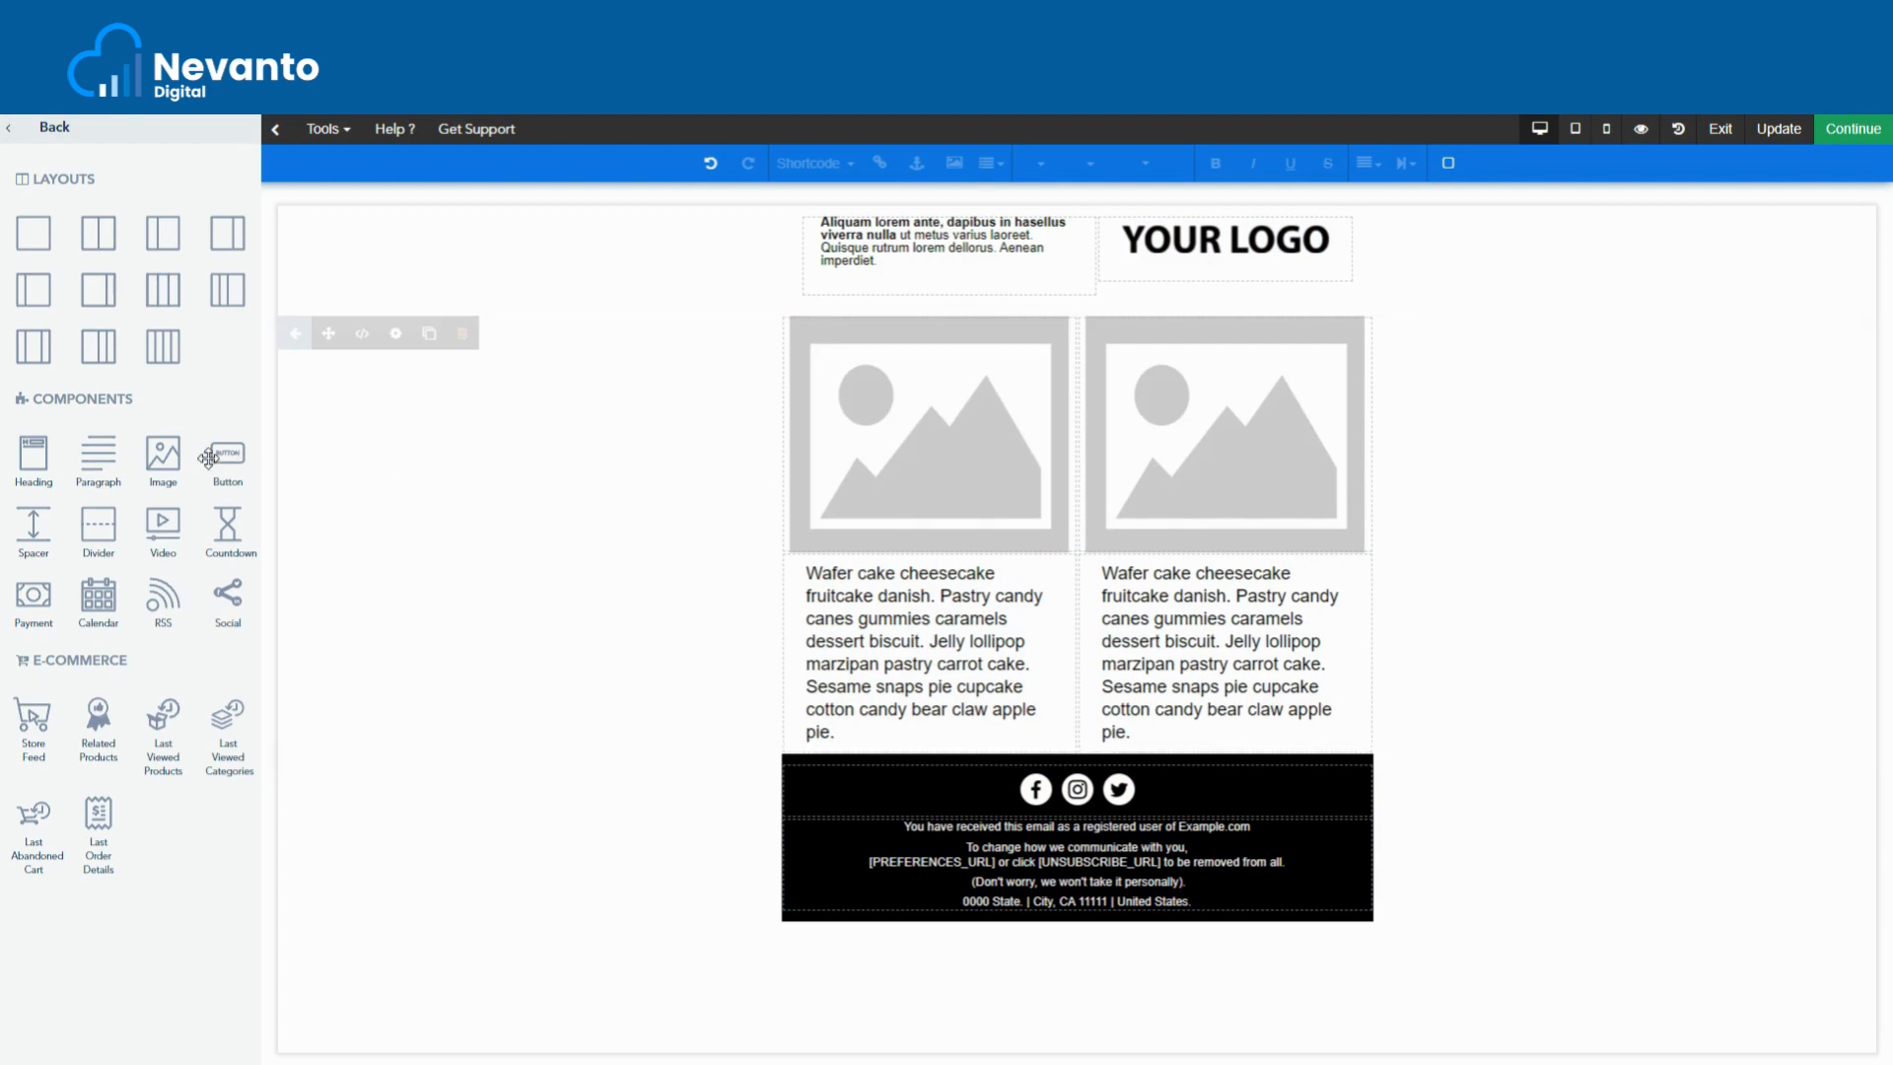
{"action": "left_click_drag", "start_coordinate": [38, 459], "coordinate": [924, 408]}
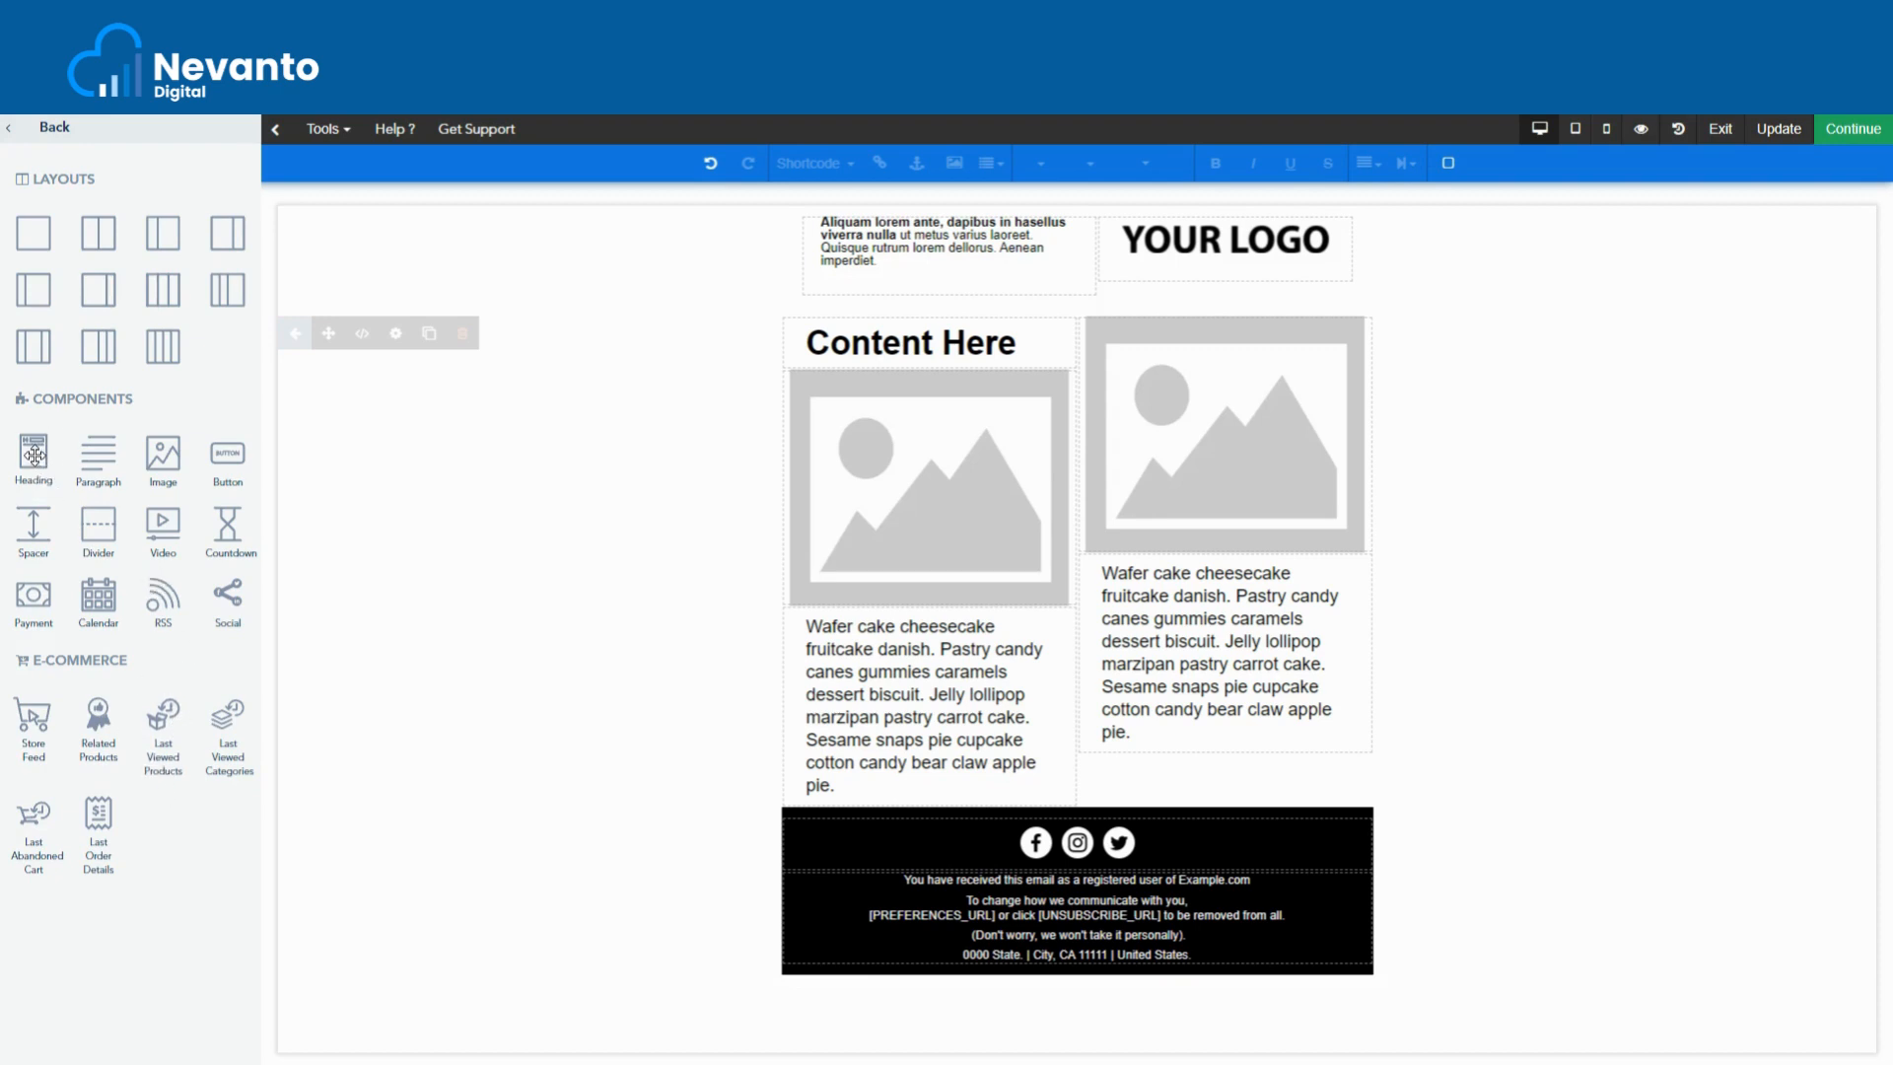
- Place a Content Here heading above the right column's image so both columns match
{"action": "left_click_drag", "start_coordinate": [34, 456], "coordinate": [1159, 477]}
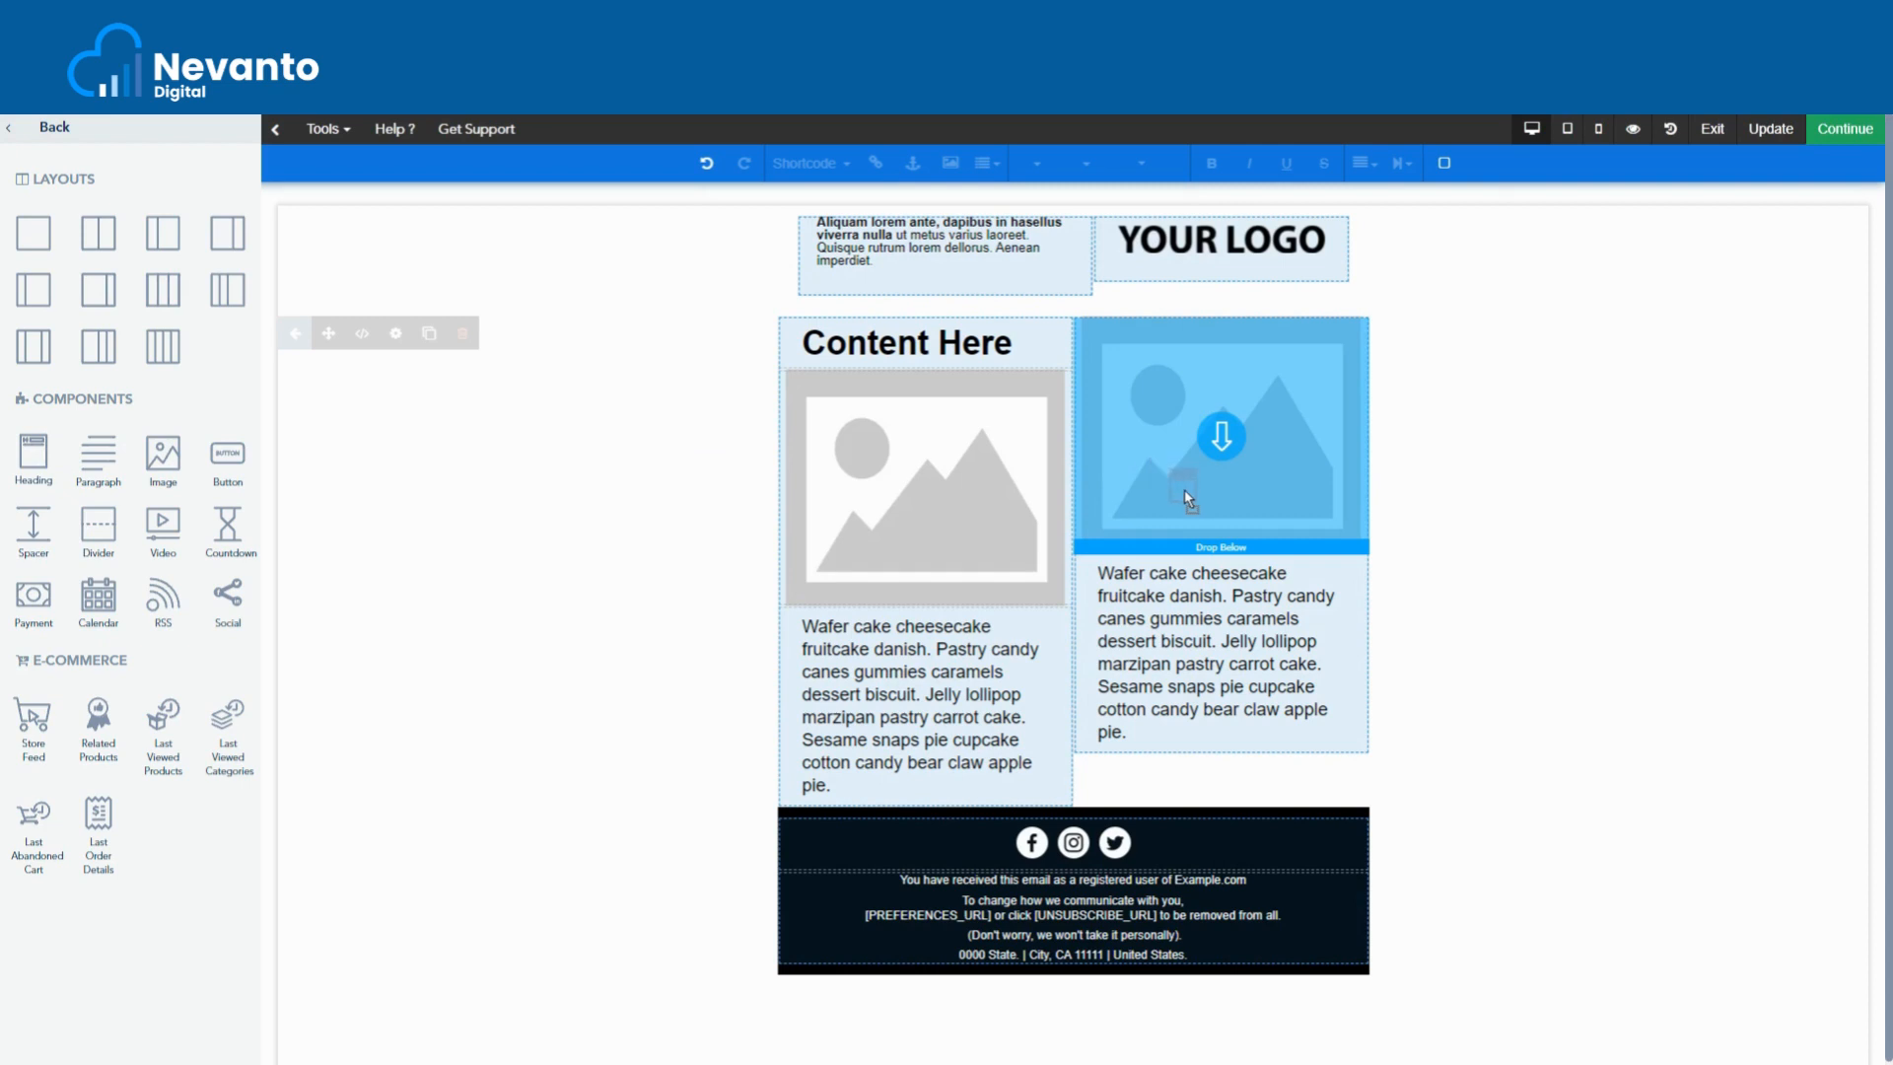
{"action": "mouse_move", "coordinate": [1237, 446]}
{"action": "left_mouse_down"}
{"action": "mouse_move", "coordinate": [1236, 428]}
{"action": "mouse_move", "coordinate": [1242, 477]}
{"action": "left_mouse_up"}
{"action": "left_click_drag", "start_coordinate": [1242, 535], "coordinate": [1232, 347]}
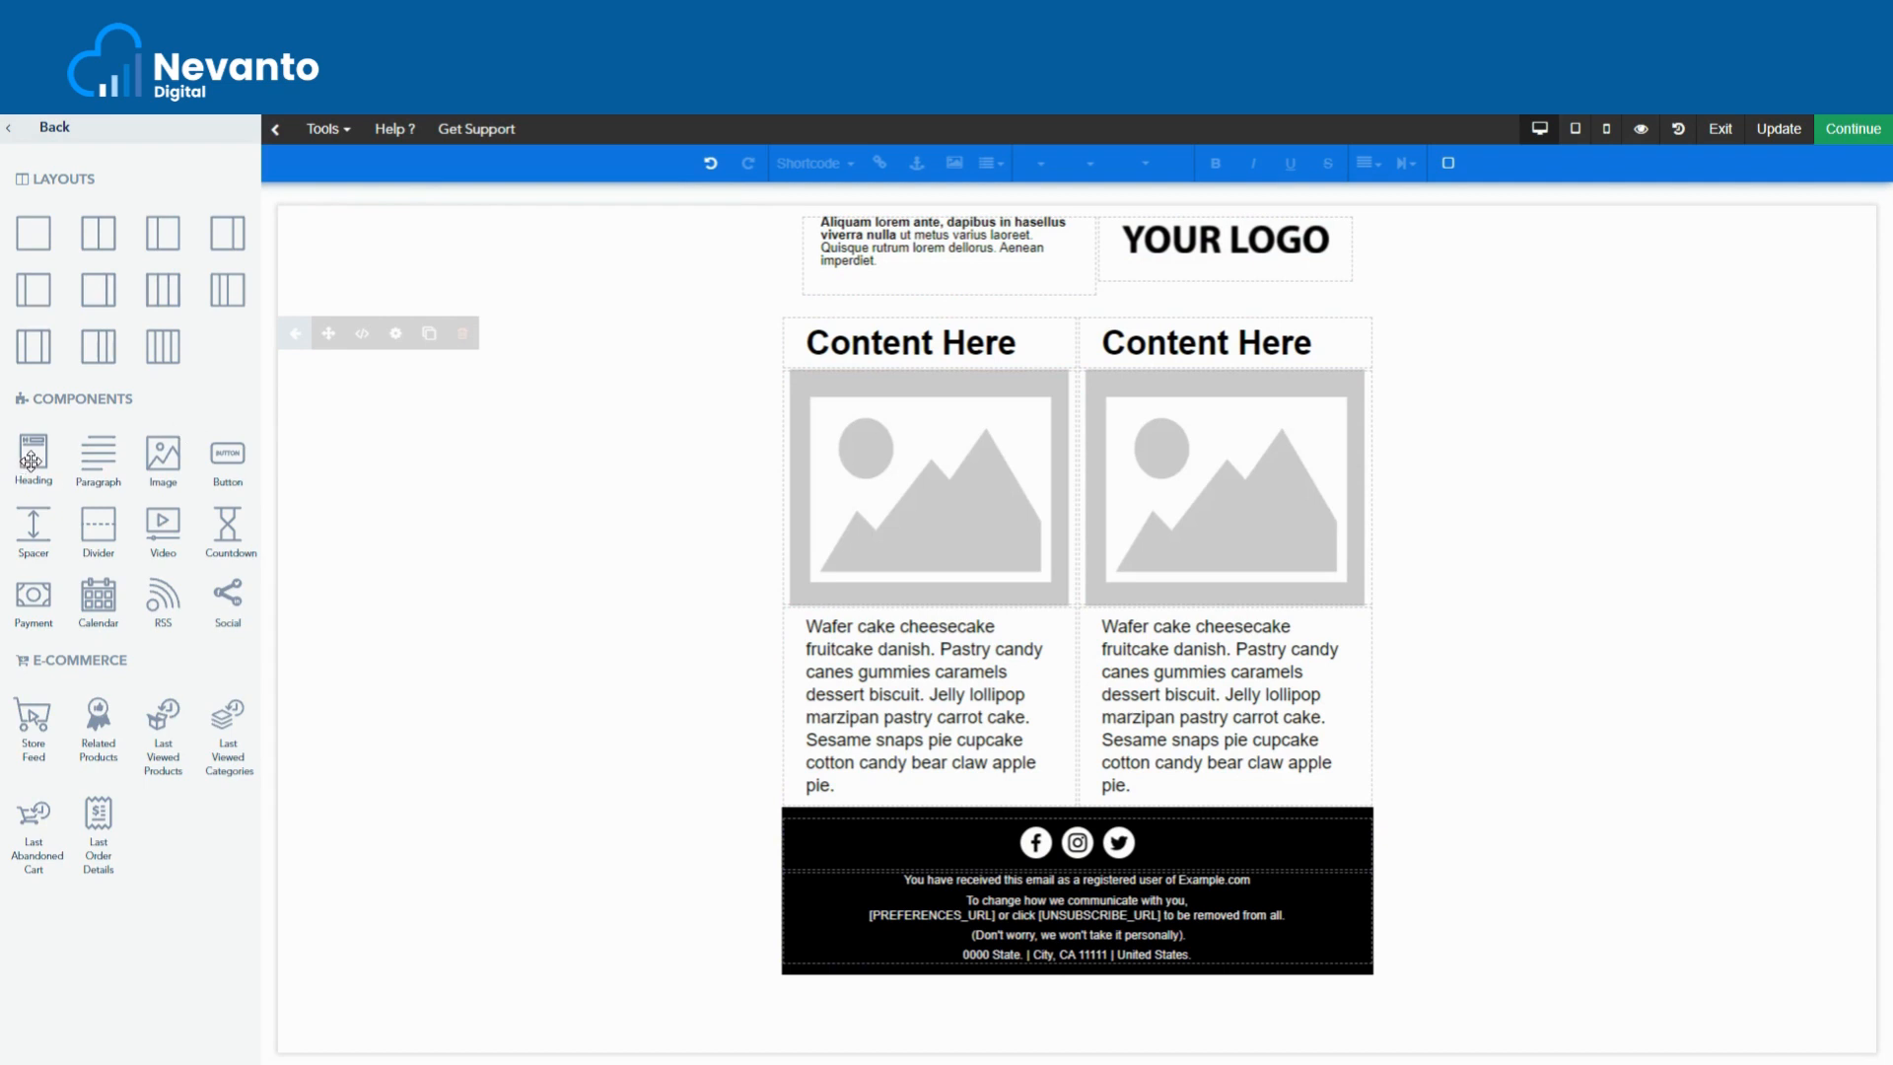
{"action": "left_click_drag", "start_coordinate": [30, 460], "coordinate": [452, 536]}
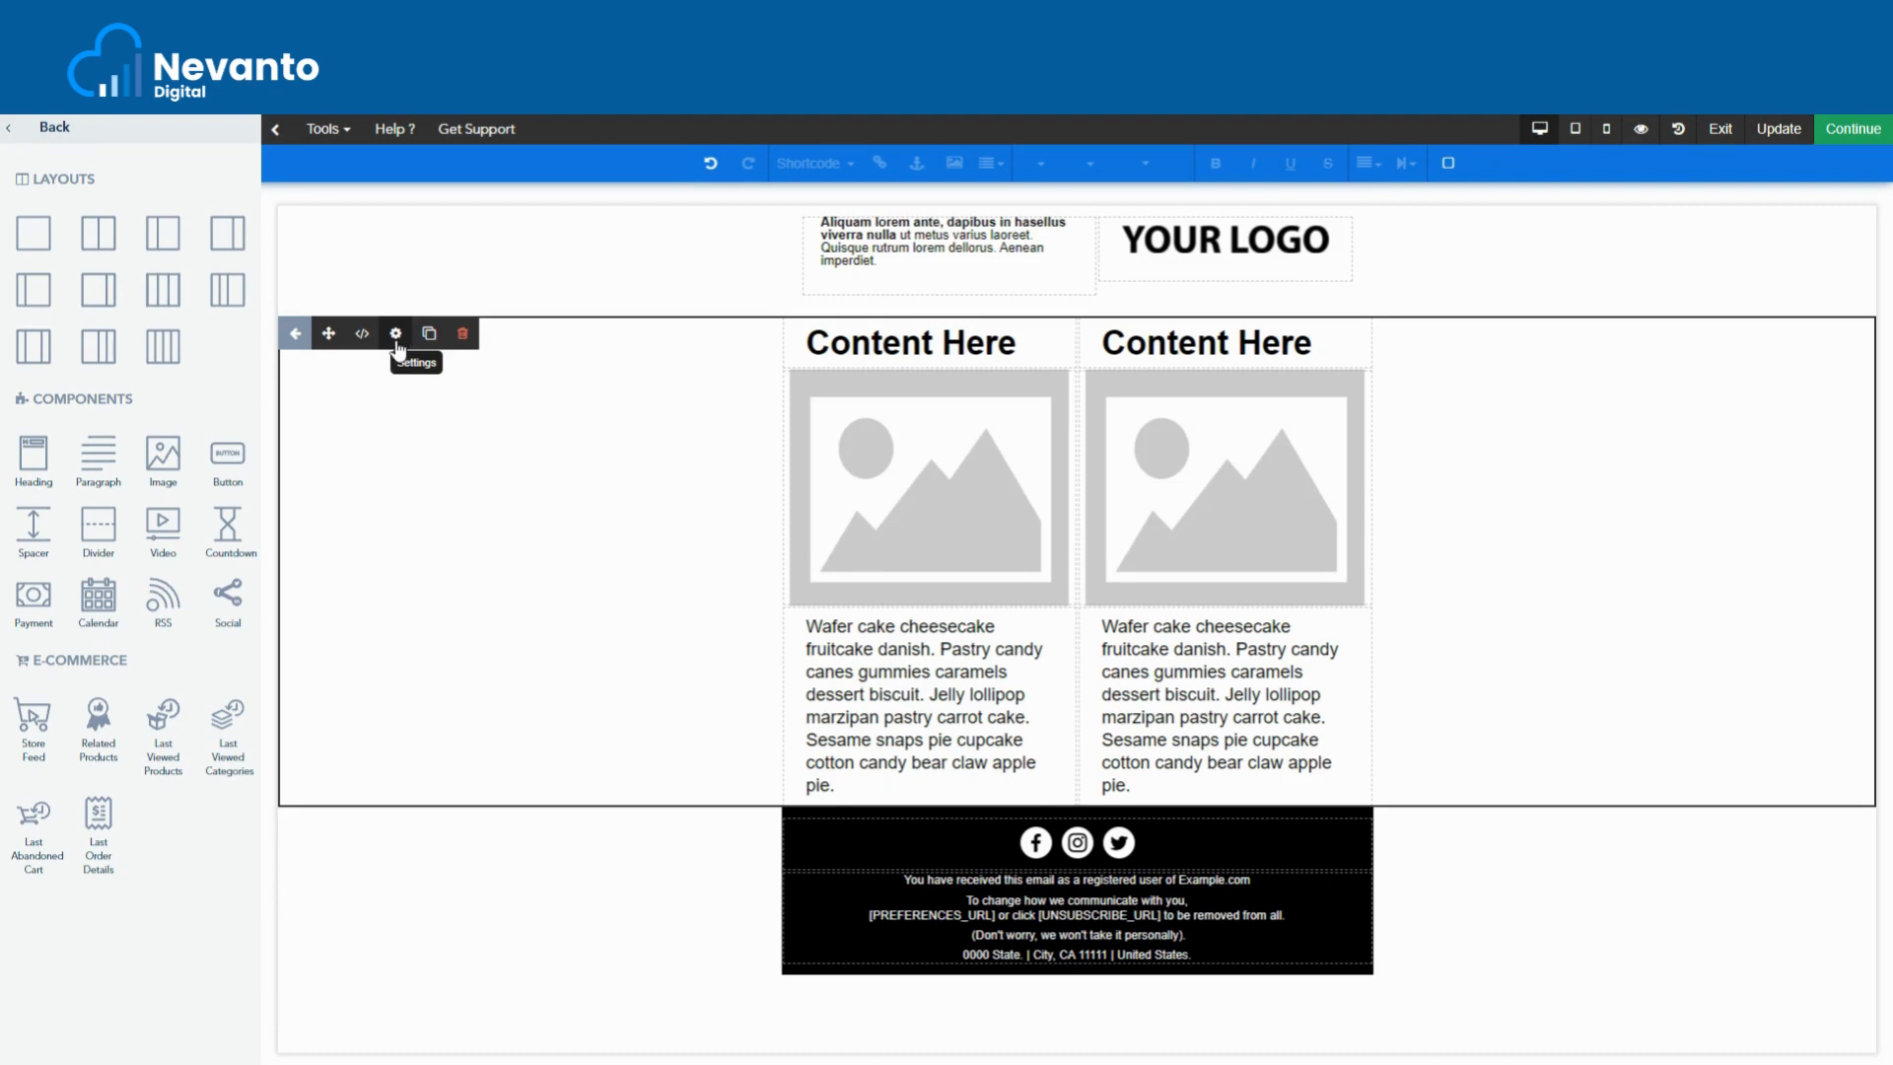
- Give the two-column content row a pale yellow block background and close its settings
{"action": "mouse_move", "coordinate": [430, 270]}
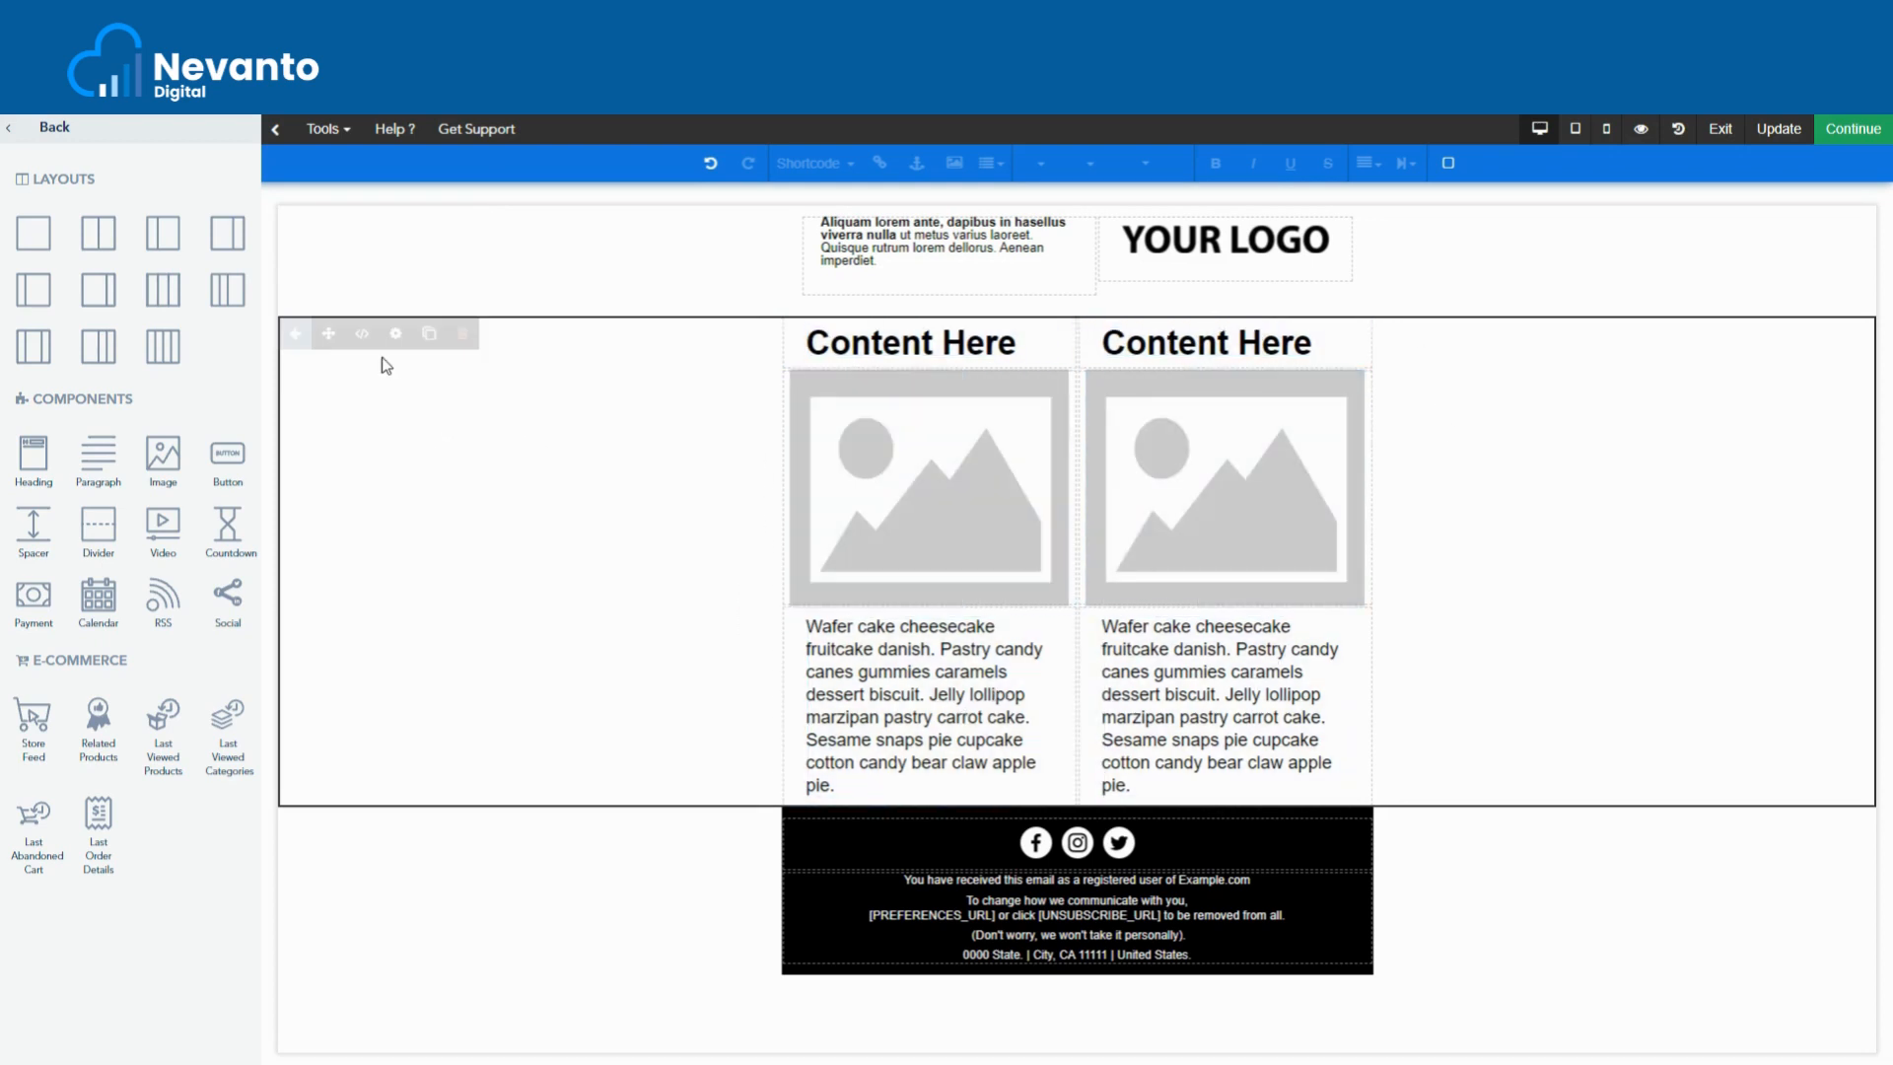
{"action": "left_click", "coordinate": [400, 339]}
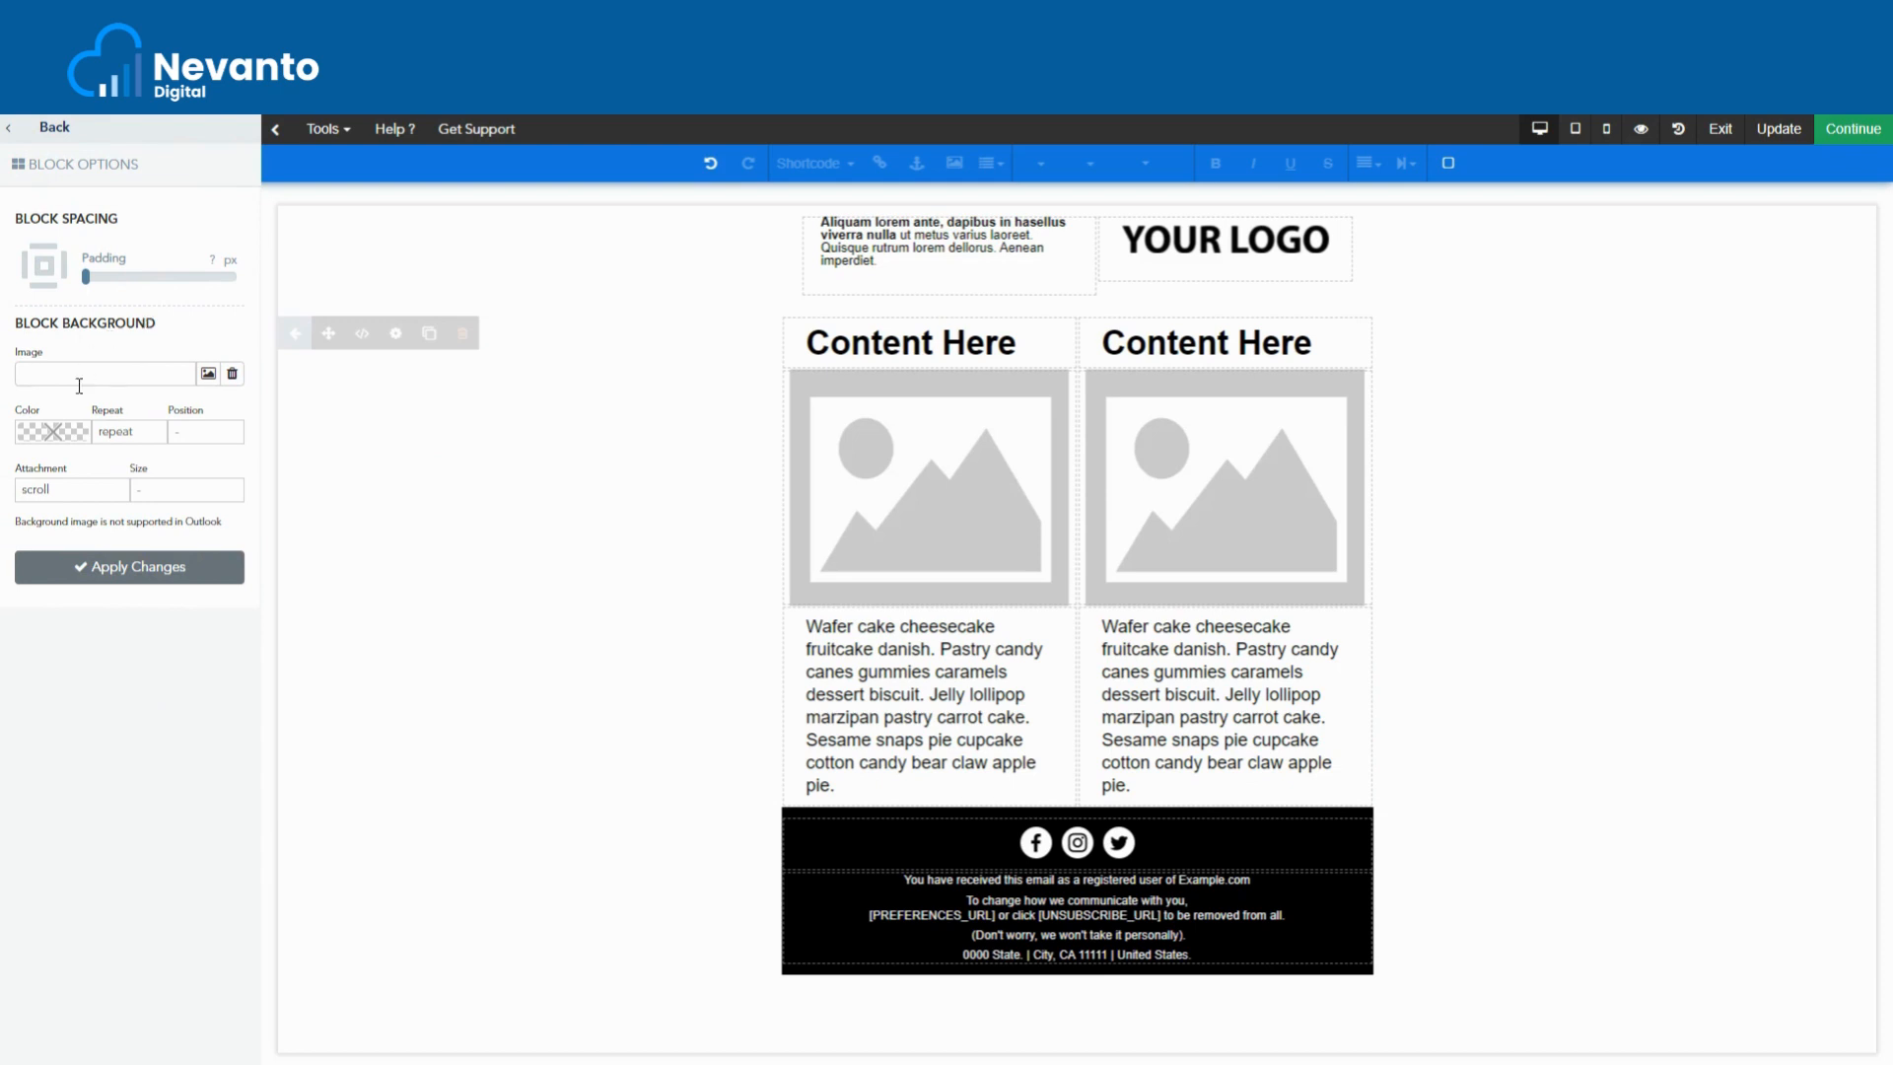
{"action": "left_click", "coordinate": [64, 441]}
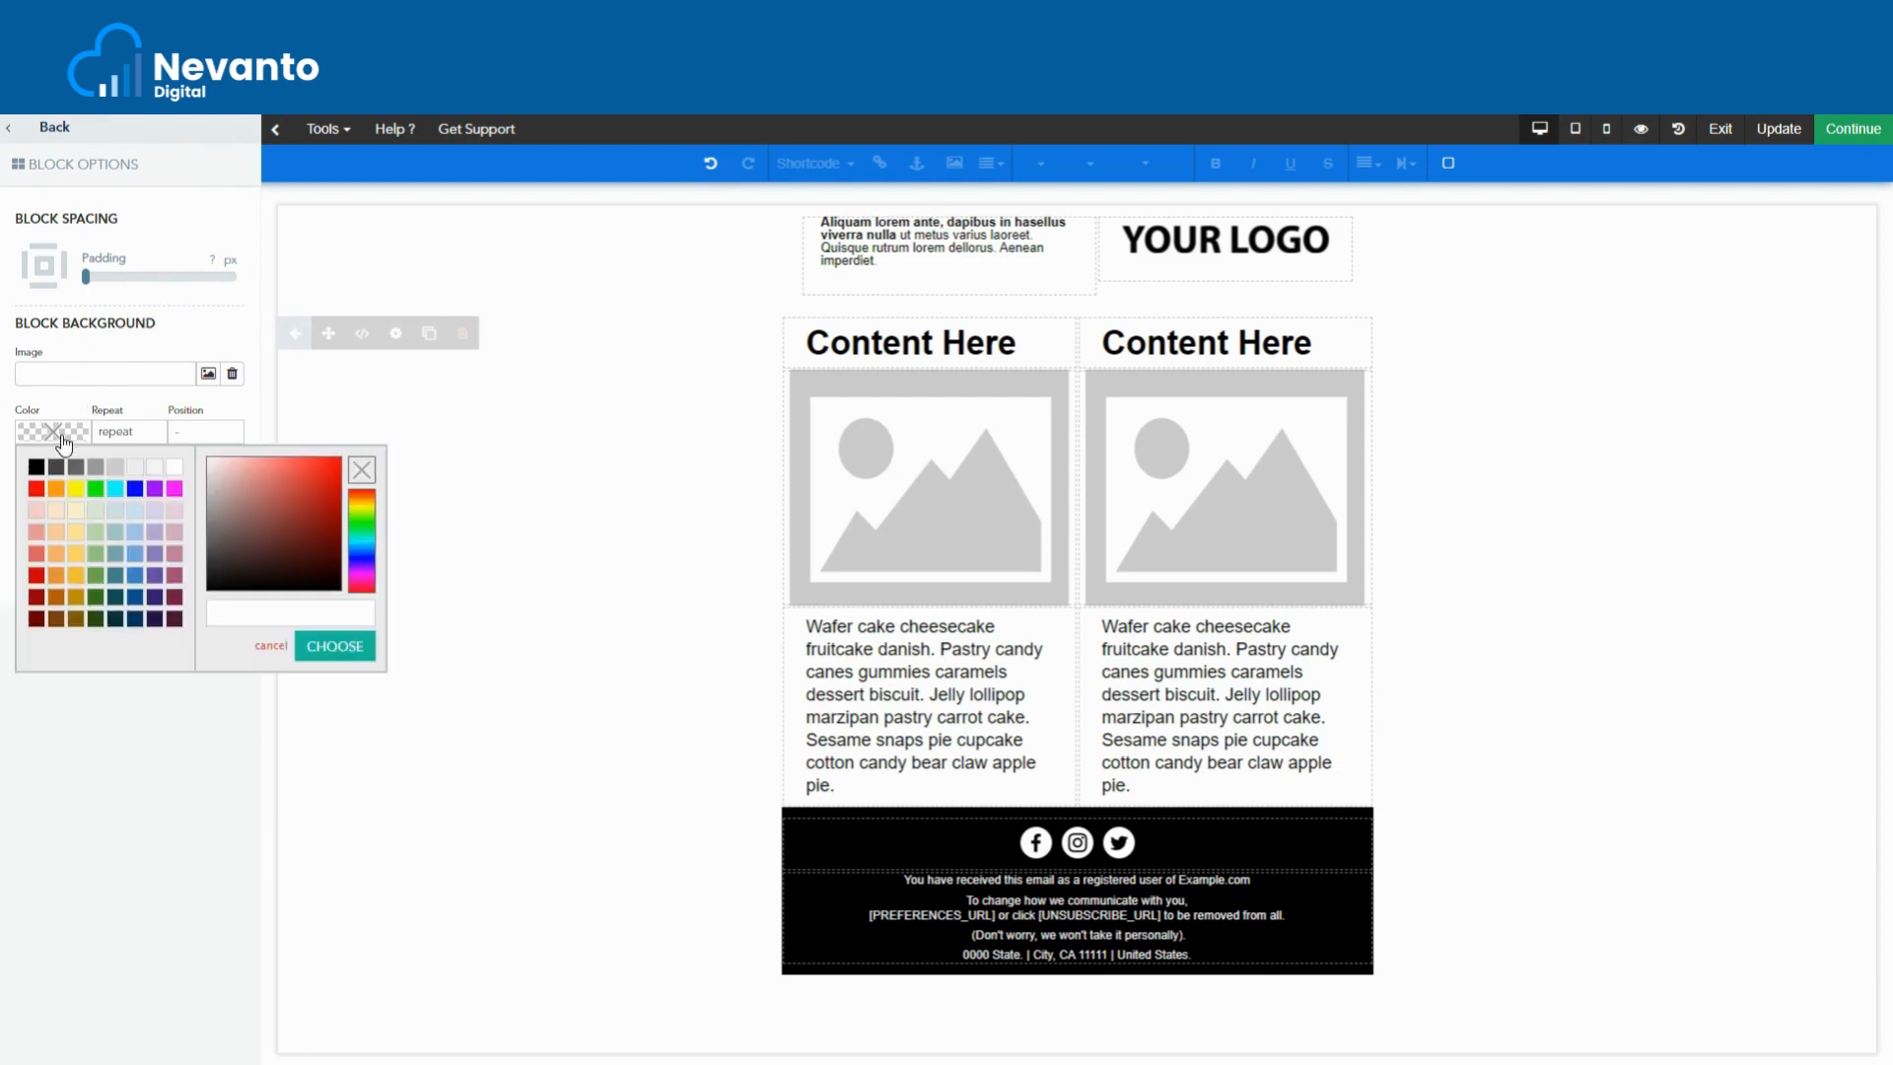
{"action": "left_click", "coordinate": [77, 513]}
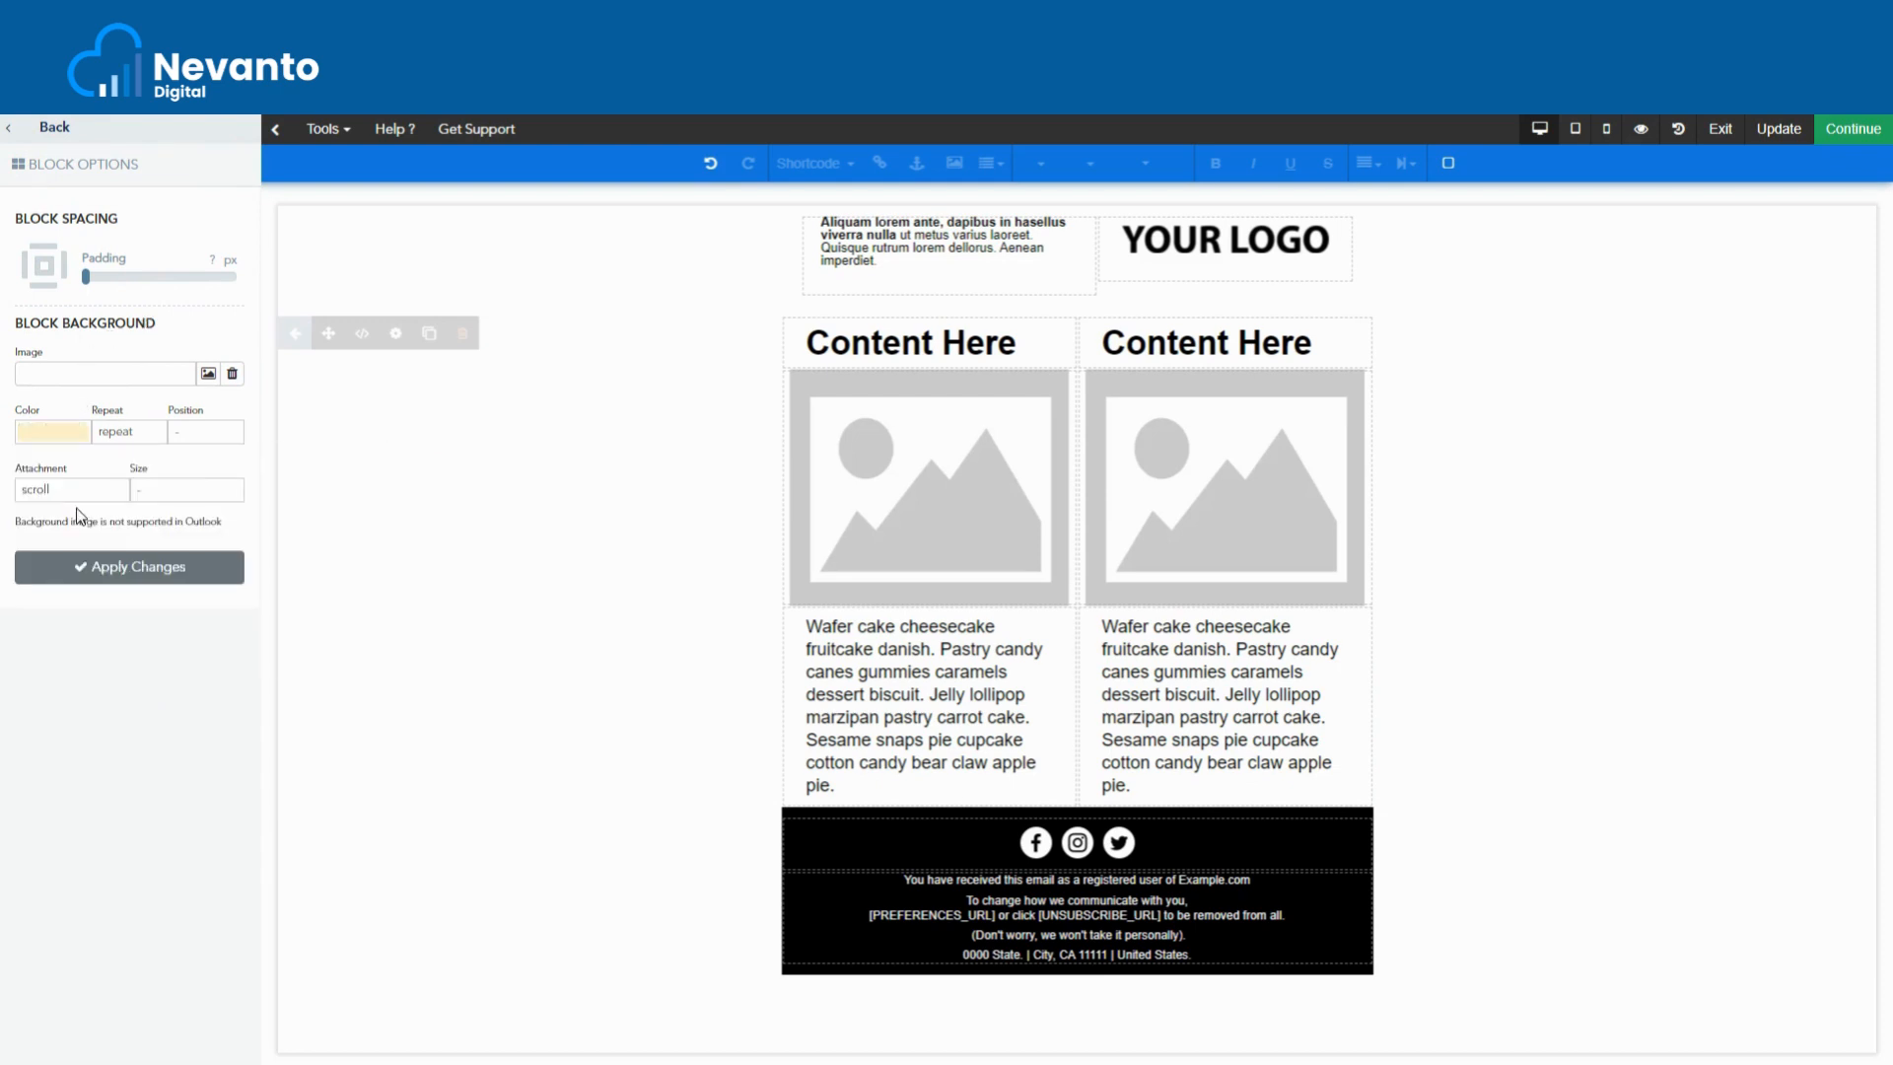
{"action": "left_click", "coordinate": [114, 575]}
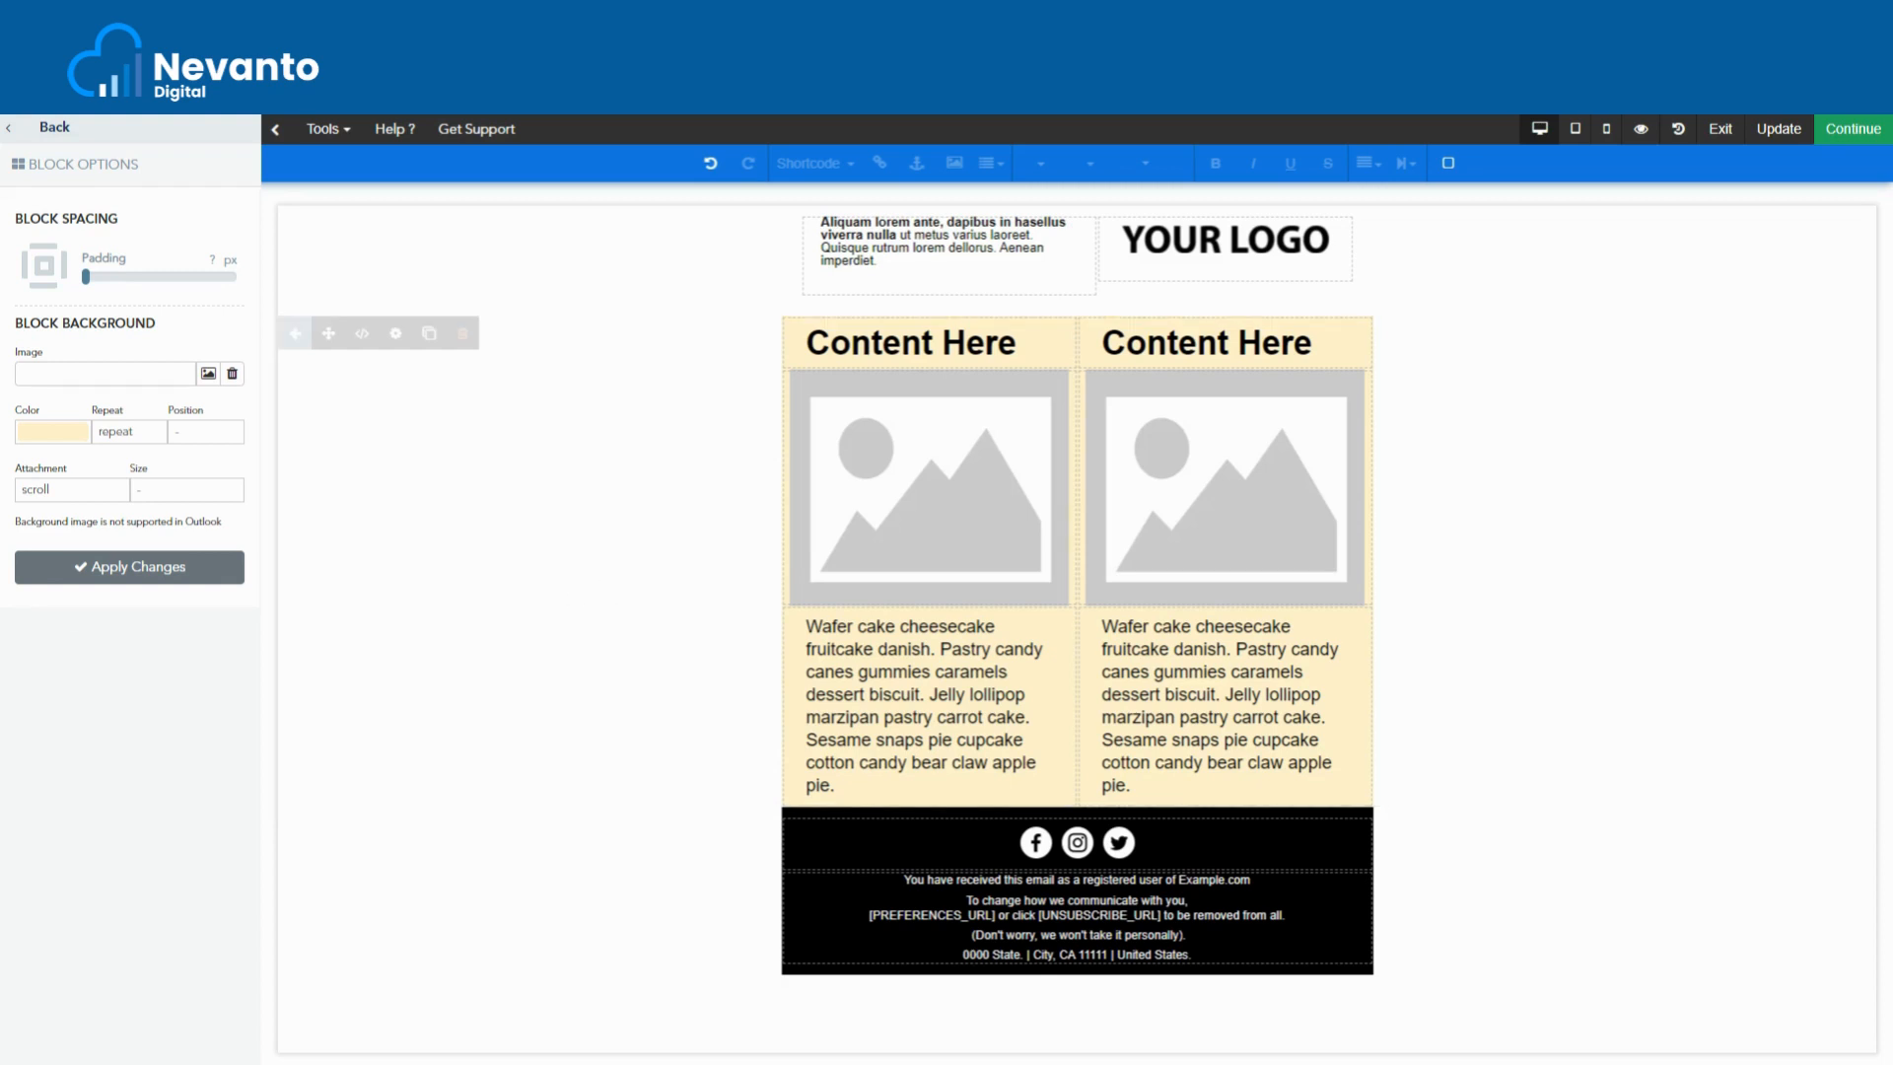
{"action": "left_click", "coordinate": [45, 128]}
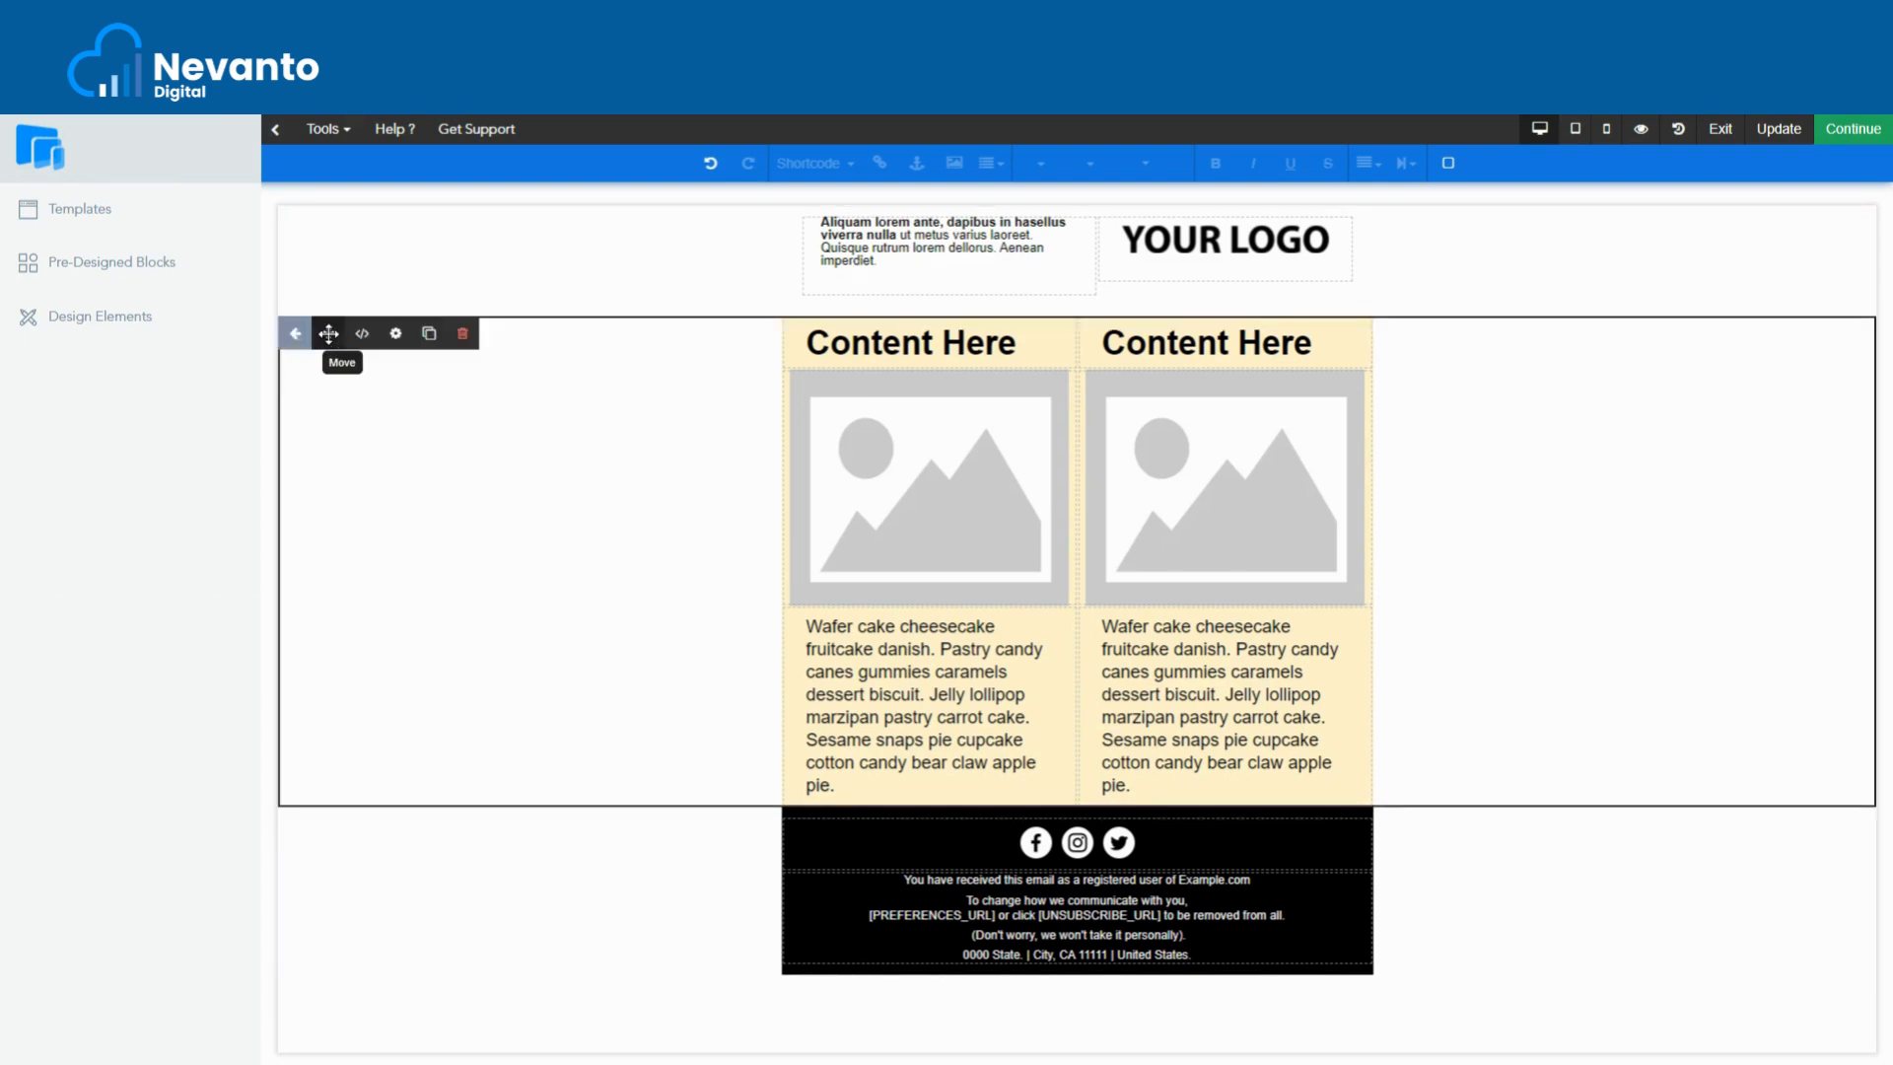
{"action": "left_click_drag", "start_coordinate": [329, 334], "coordinate": [334, 215]}
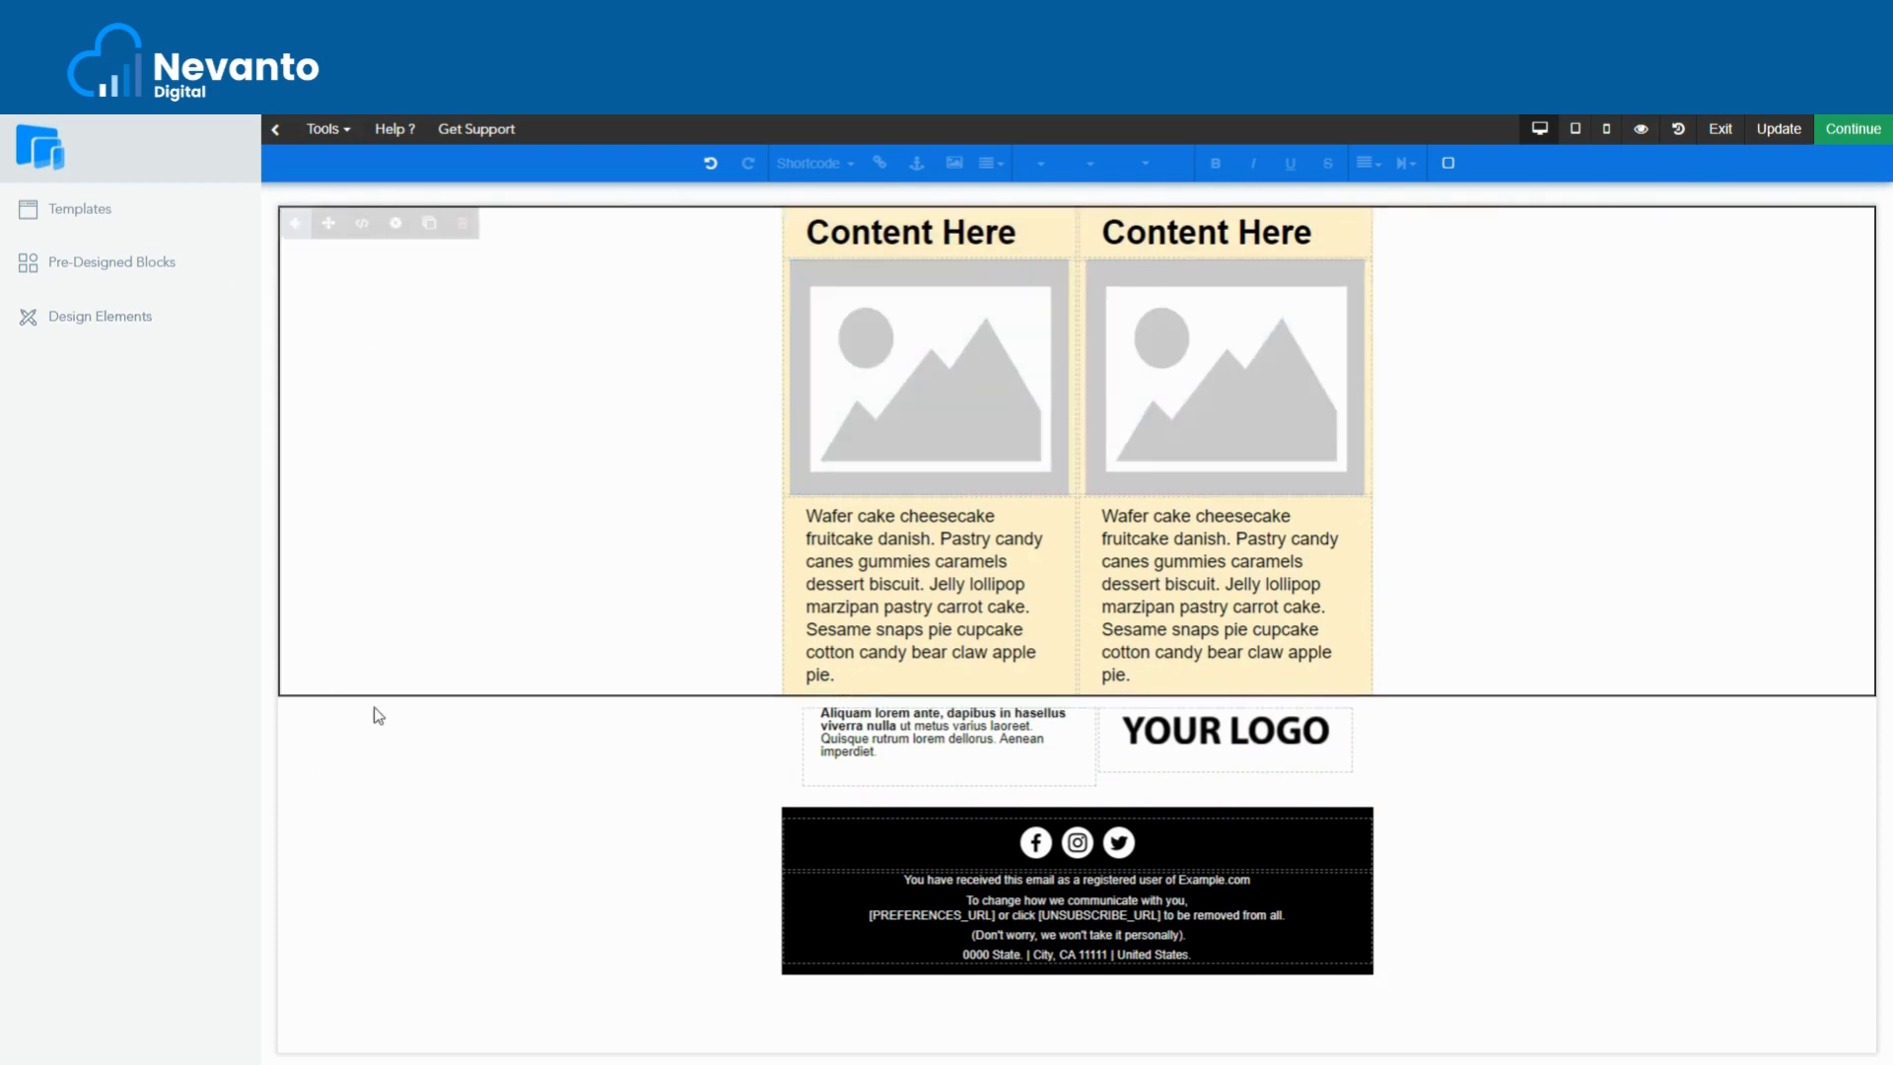
{"action": "mouse_move", "coordinate": [394, 713]}
{"action": "mouse_move", "coordinate": [328, 706]}
{"action": "left_mouse_down"}
{"action": "mouse_move", "coordinate": [270, 346]}
{"action": "mouse_move", "coordinate": [274, 256]}
{"action": "mouse_move", "coordinate": [295, 247]}
{"action": "left_mouse_up"}
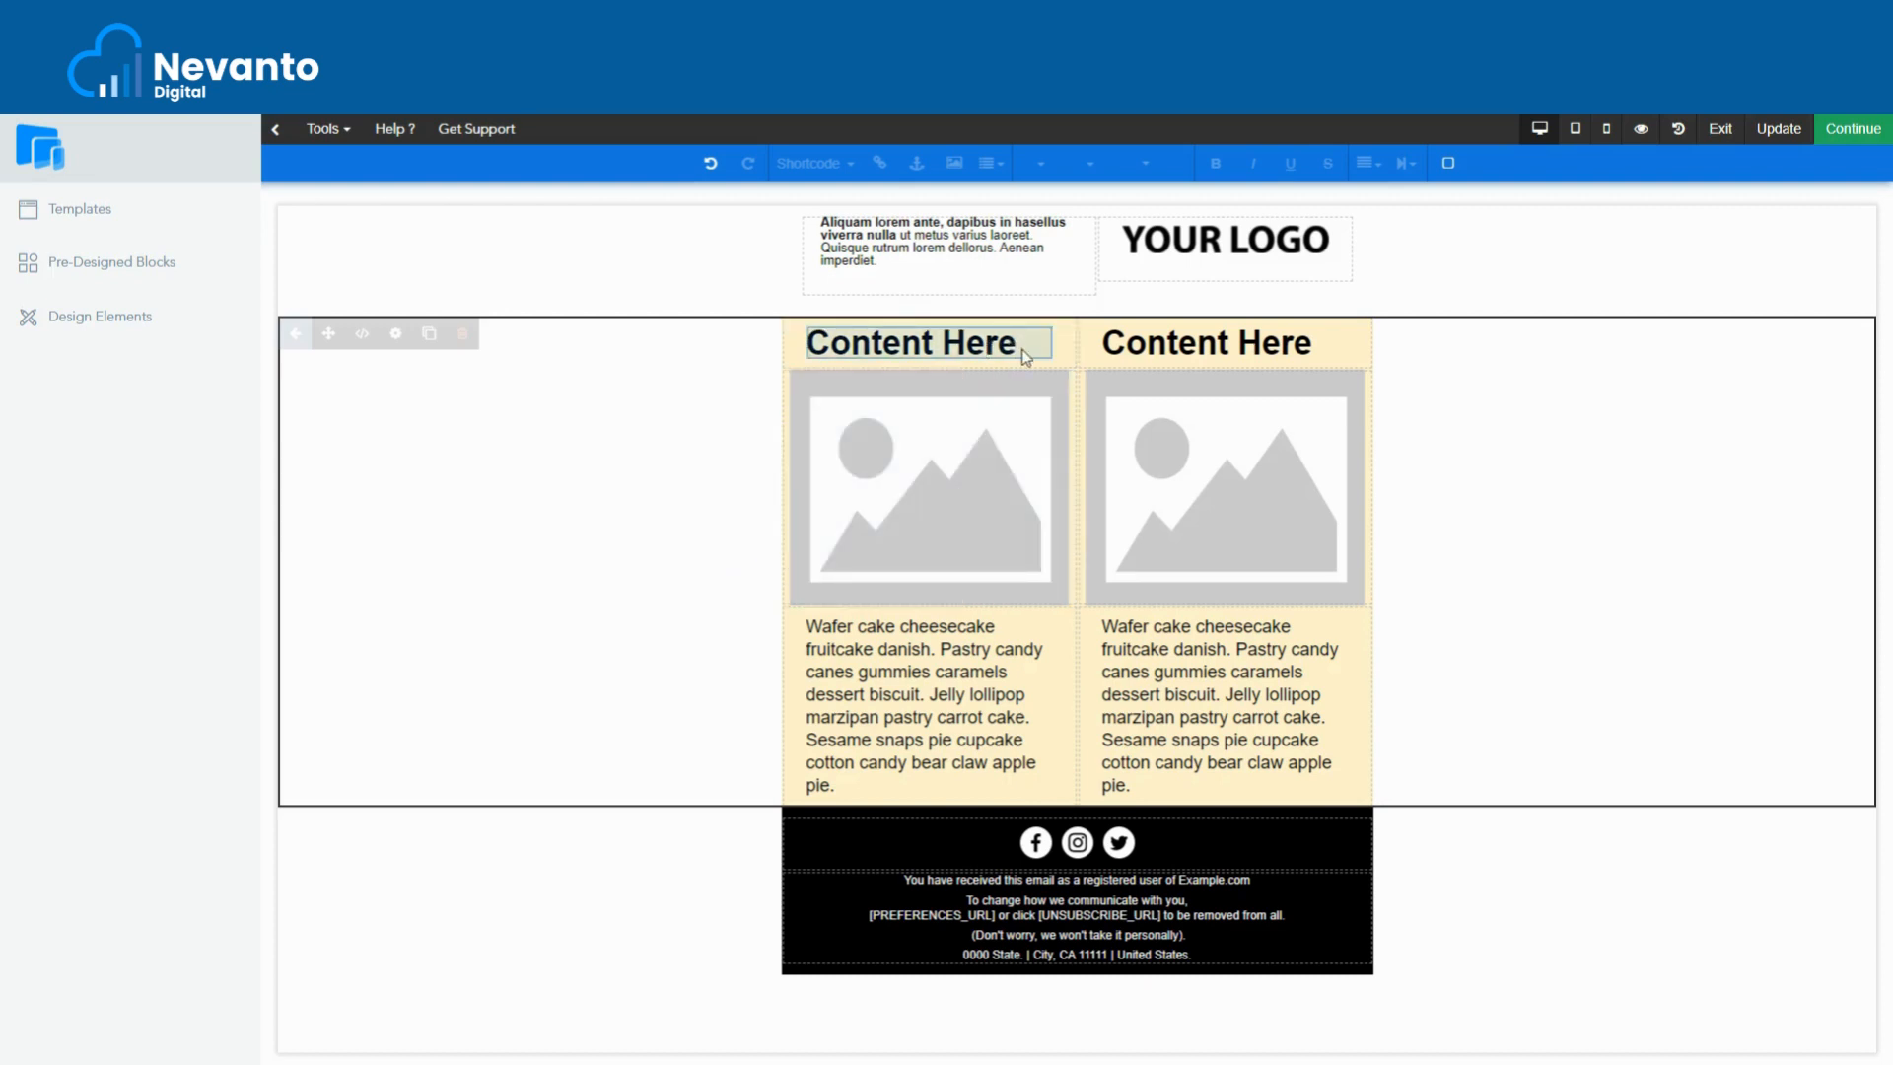
{"action": "left_click", "coordinate": [1049, 355]}
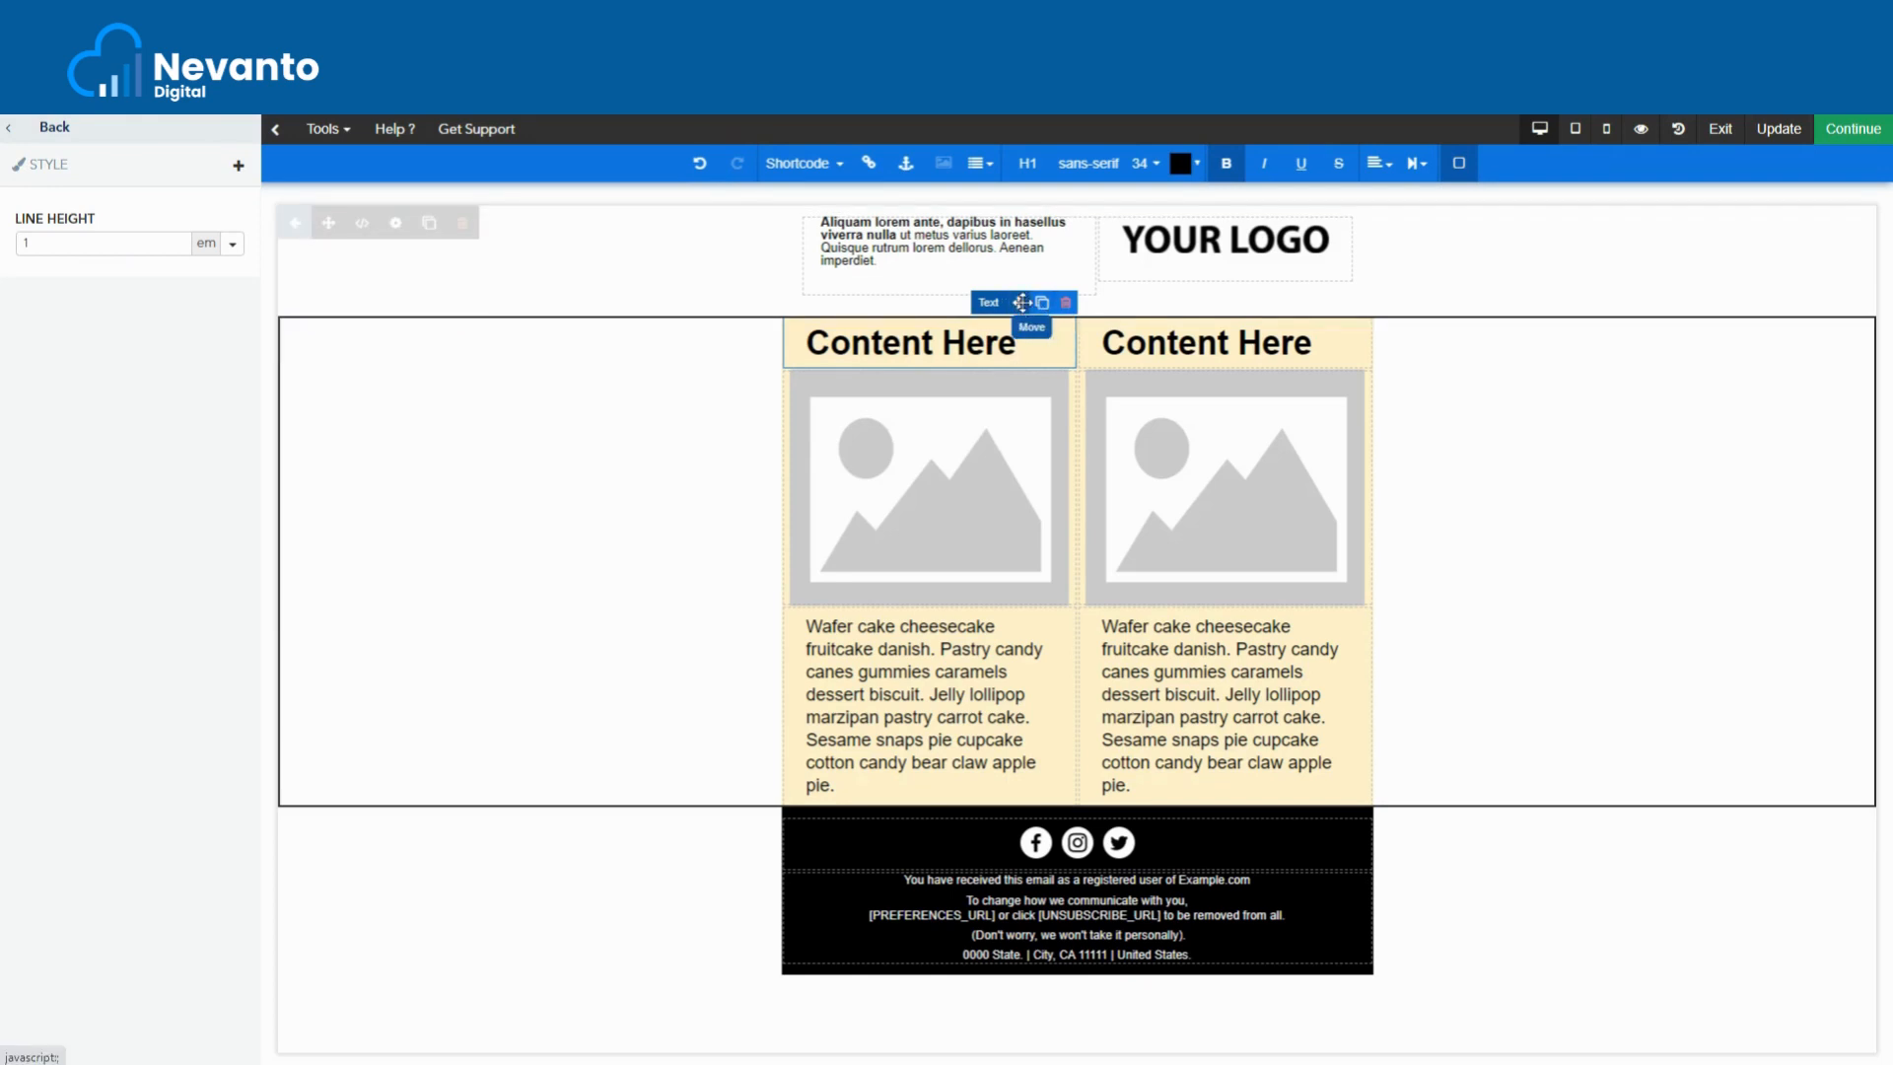
{"action": "mouse_move", "coordinate": [1017, 302]}
{"action": "left_mouse_down"}
{"action": "mouse_move", "coordinate": [1114, 368]}
{"action": "mouse_move", "coordinate": [950, 549]}
{"action": "mouse_move", "coordinate": [996, 584]}
{"action": "left_mouse_up"}
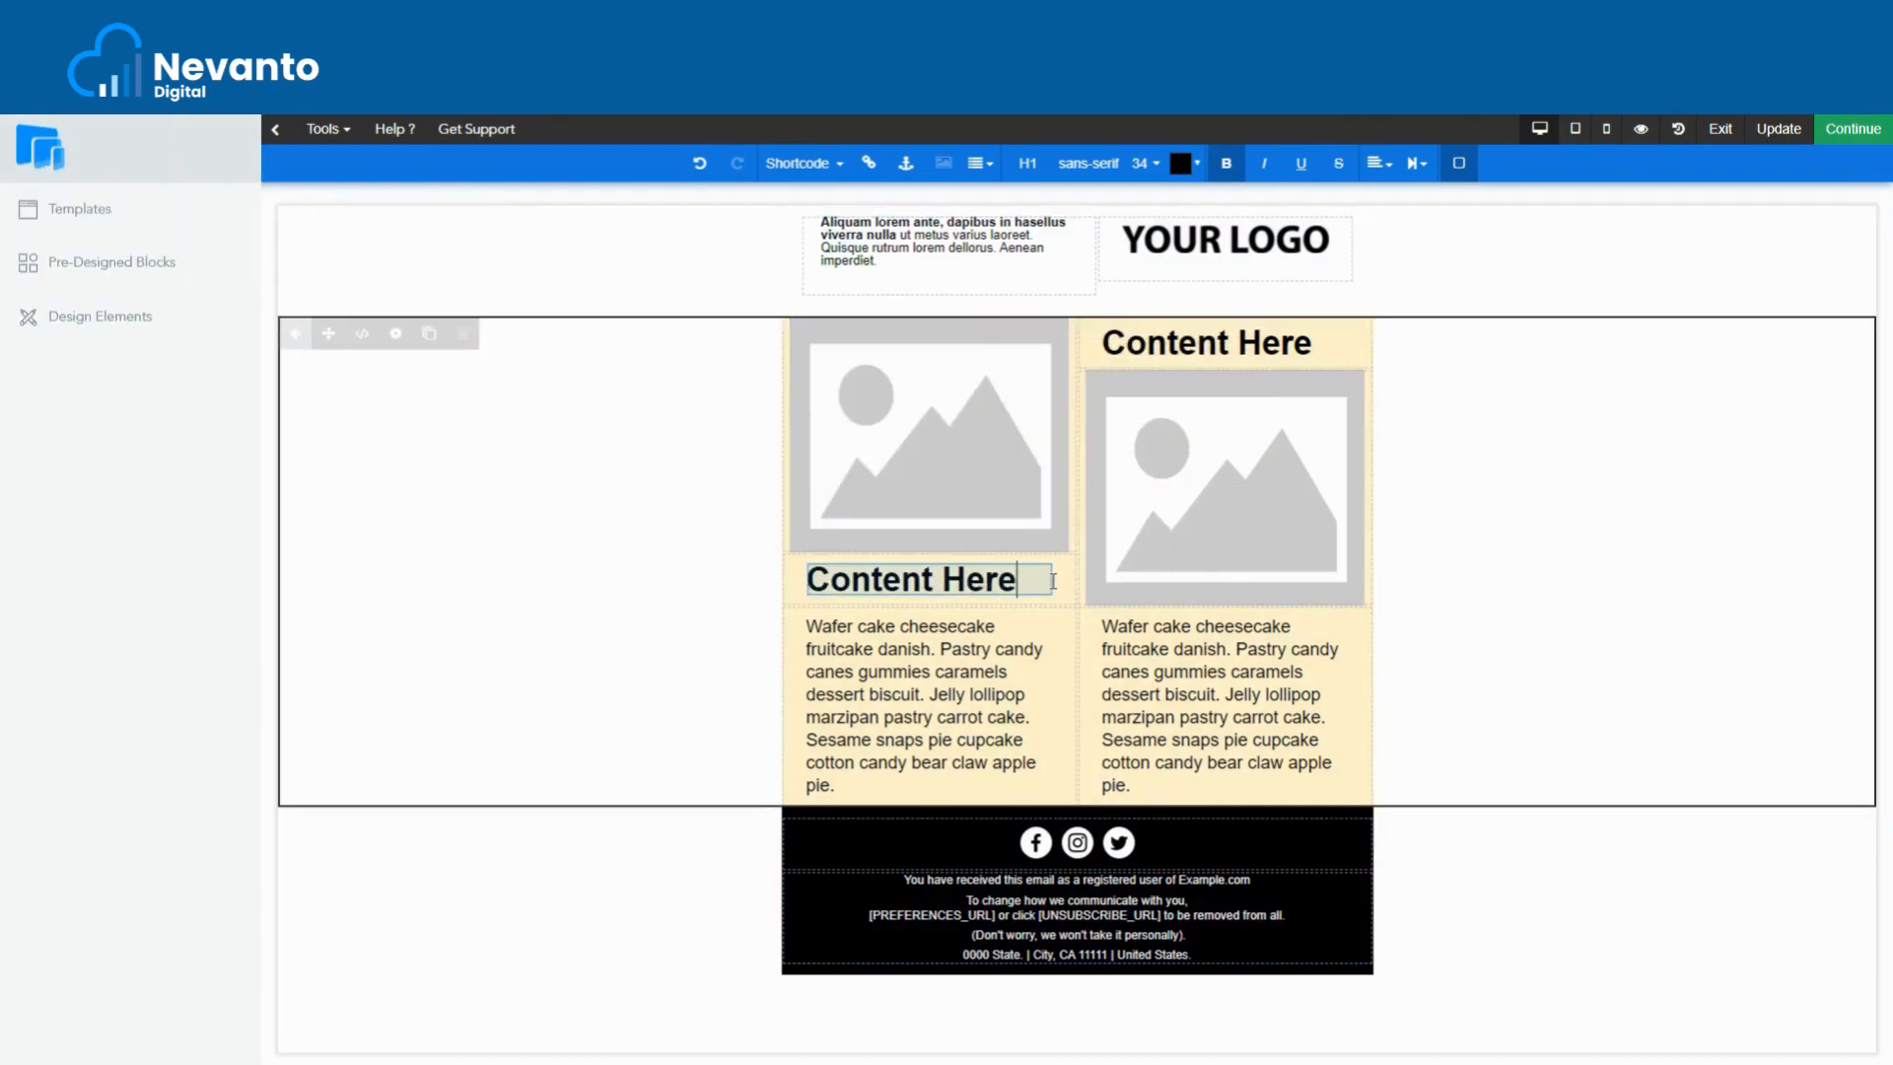
{"action": "left_click", "coordinate": [1014, 584]}
{"action": "left_click_drag", "start_coordinate": [1024, 533], "coordinate": [945, 352]}
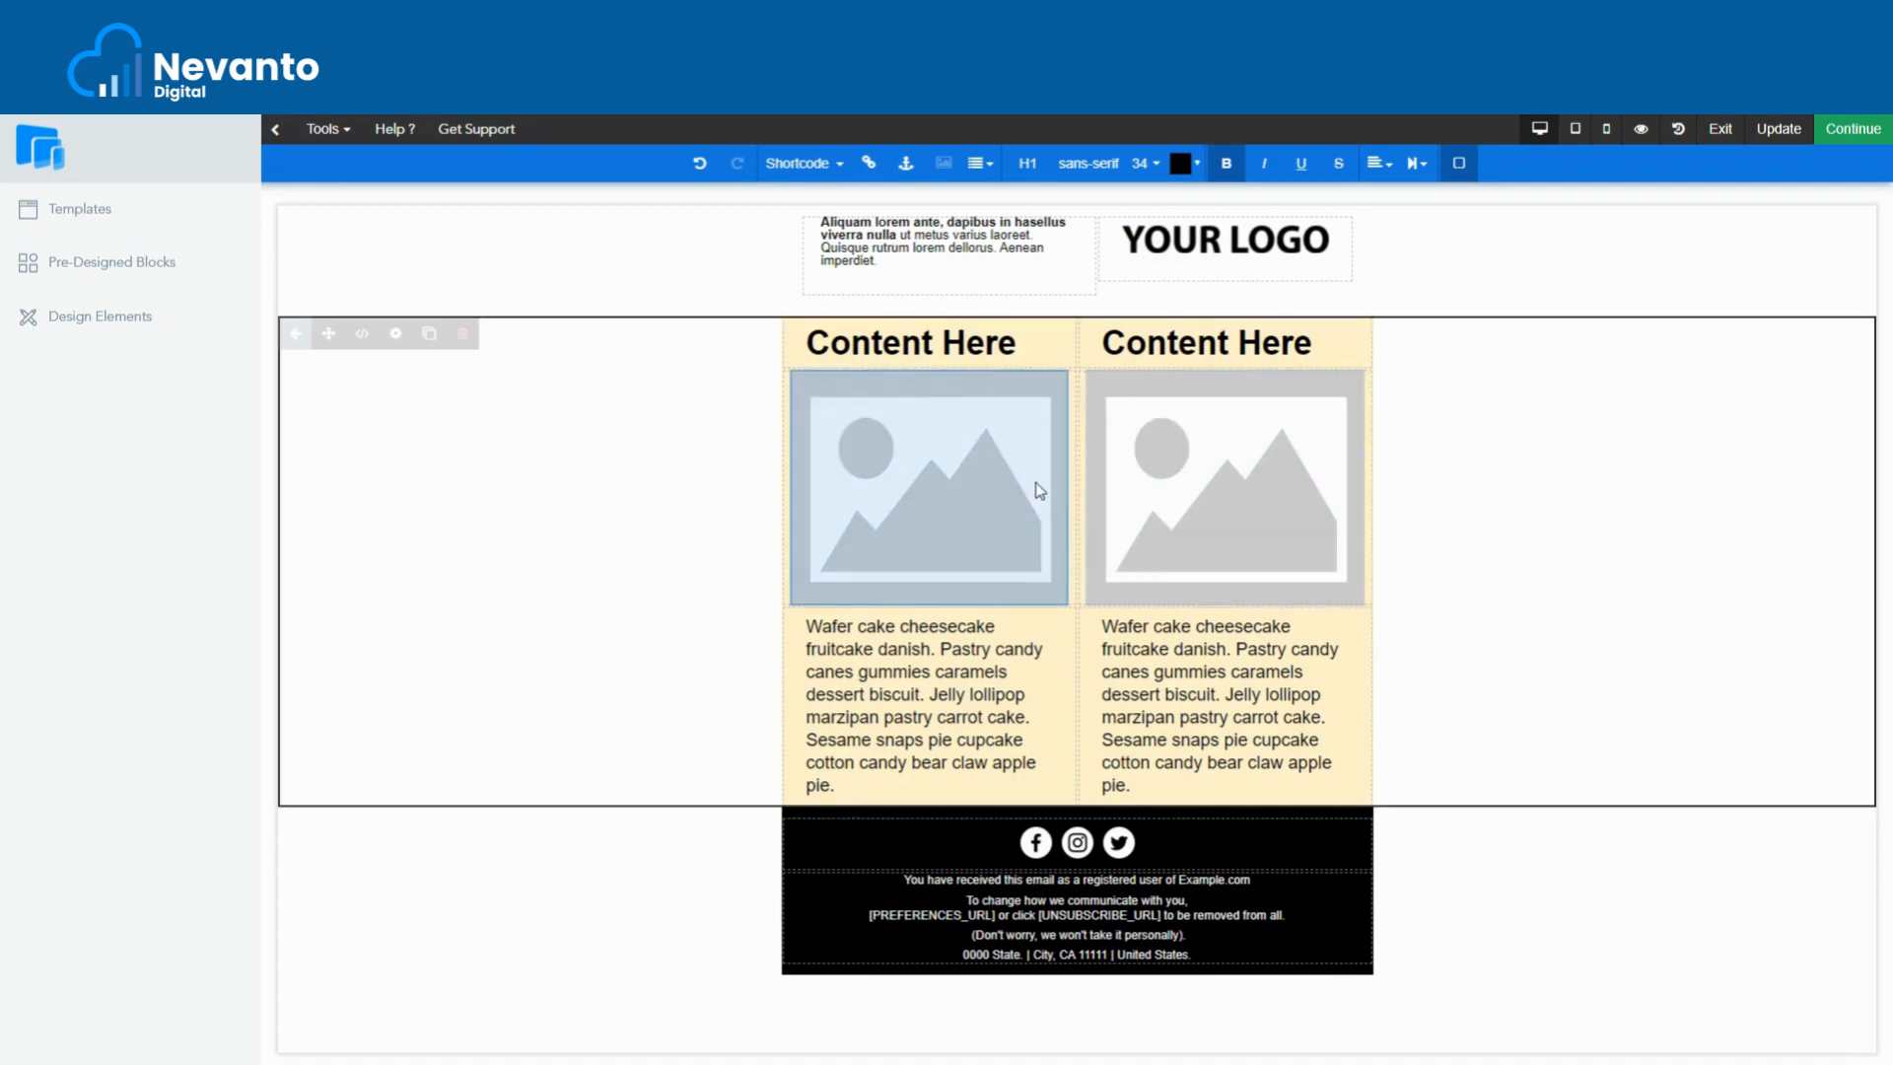
{"action": "left_click", "coordinate": [1057, 351]}
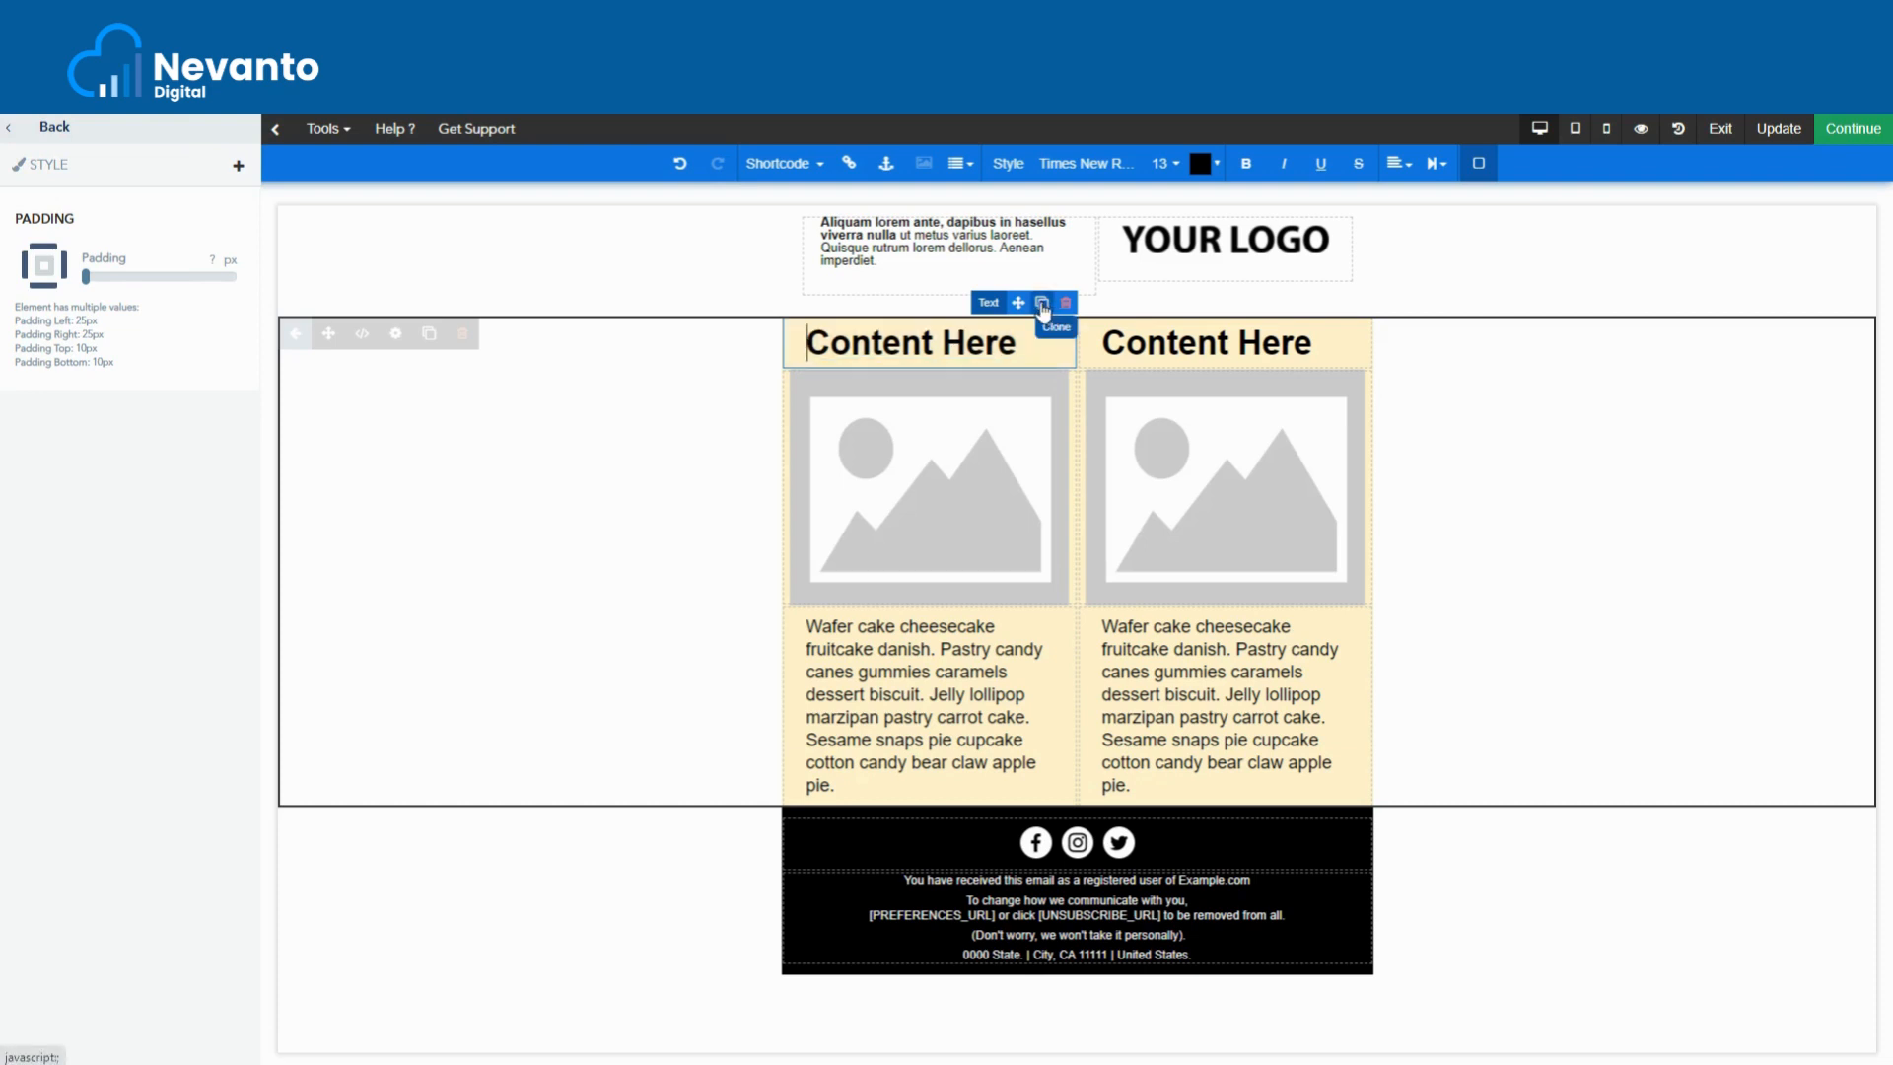
{"action": "left_click", "coordinate": [1043, 305]}
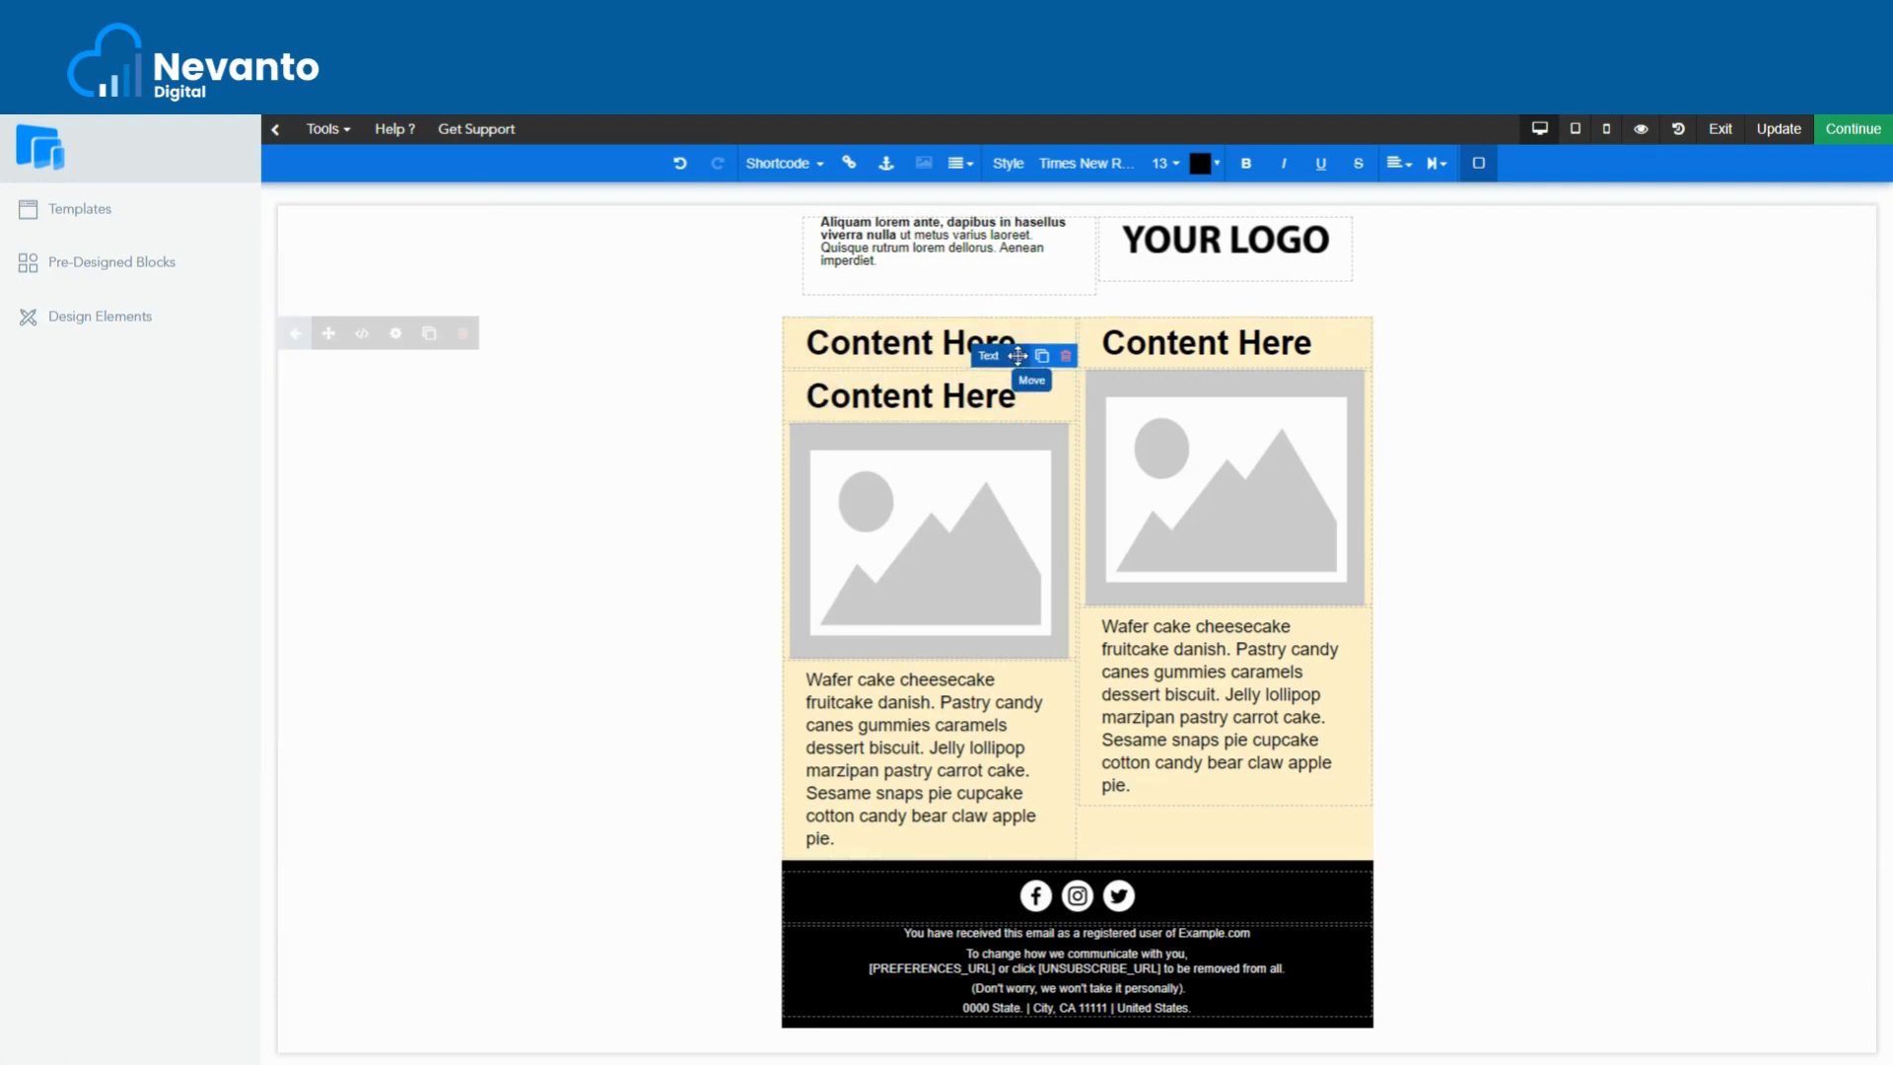
{"action": "mouse_move", "coordinate": [1018, 356]}
{"action": "left_mouse_down"}
{"action": "mouse_move", "coordinate": [952, 394]}
{"action": "mouse_move", "coordinate": [892, 577]}
{"action": "mouse_move", "coordinate": [917, 616]}
{"action": "mouse_move", "coordinate": [905, 604]}
{"action": "left_mouse_up"}
{"action": "left_click", "coordinate": [1055, 636]}
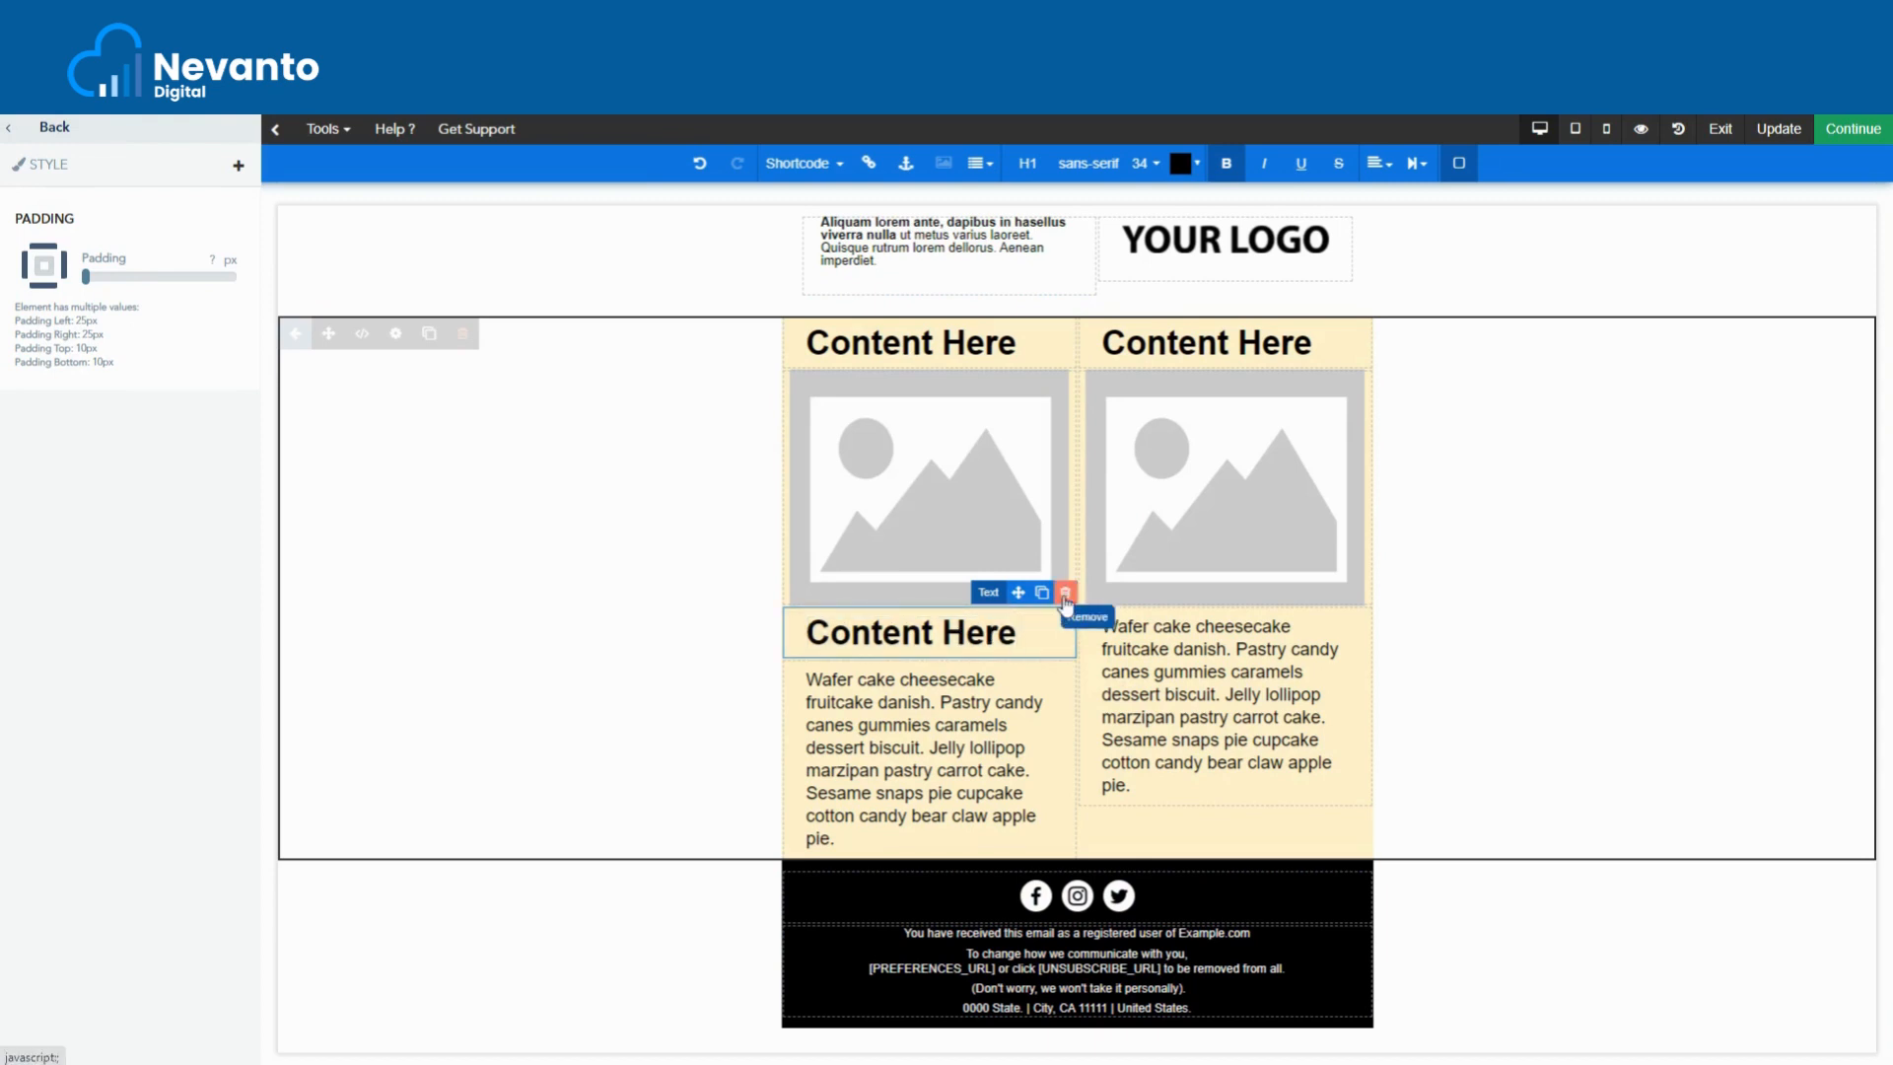
{"action": "left_click", "coordinate": [1066, 592]}
{"action": "left_click", "coordinate": [1168, 230]}
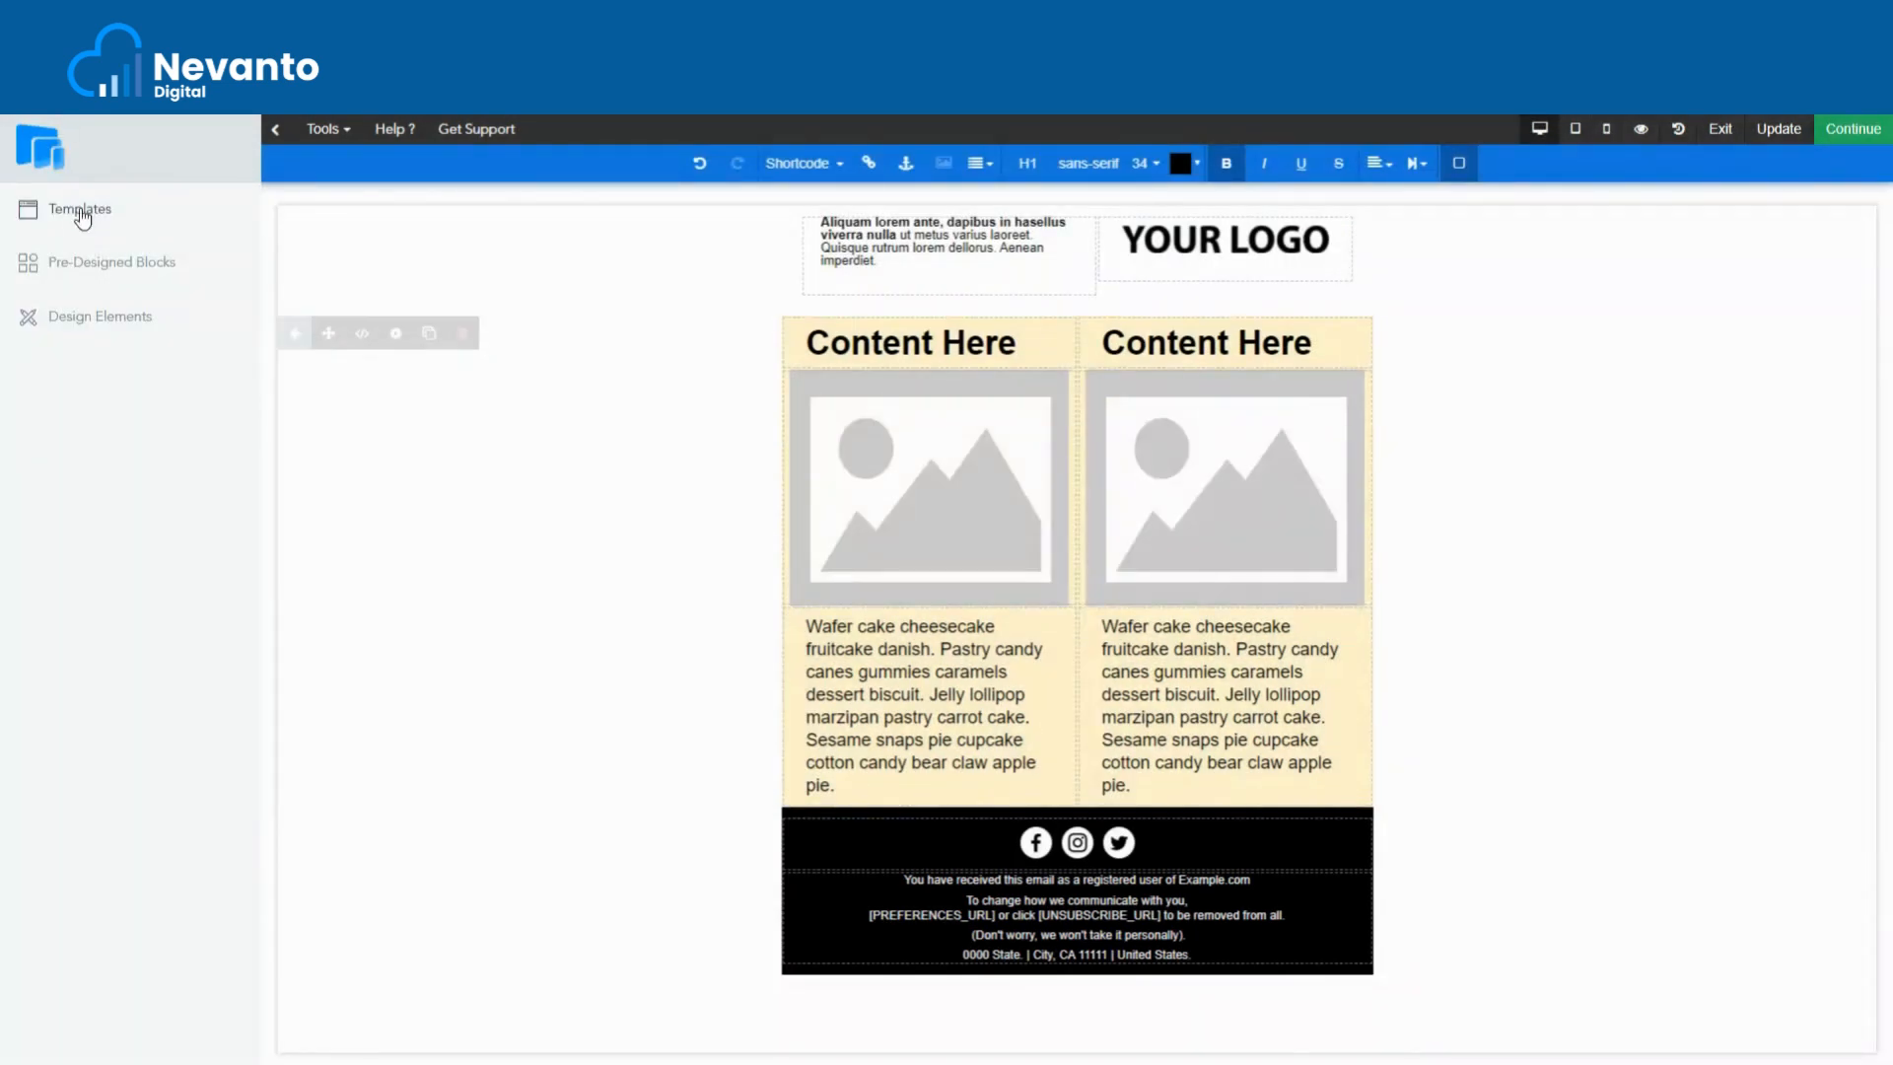
- Add a dark Button below the left paragraph, clone it, and move the copy toward the right column
{"action": "left_click", "coordinate": [108, 325]}
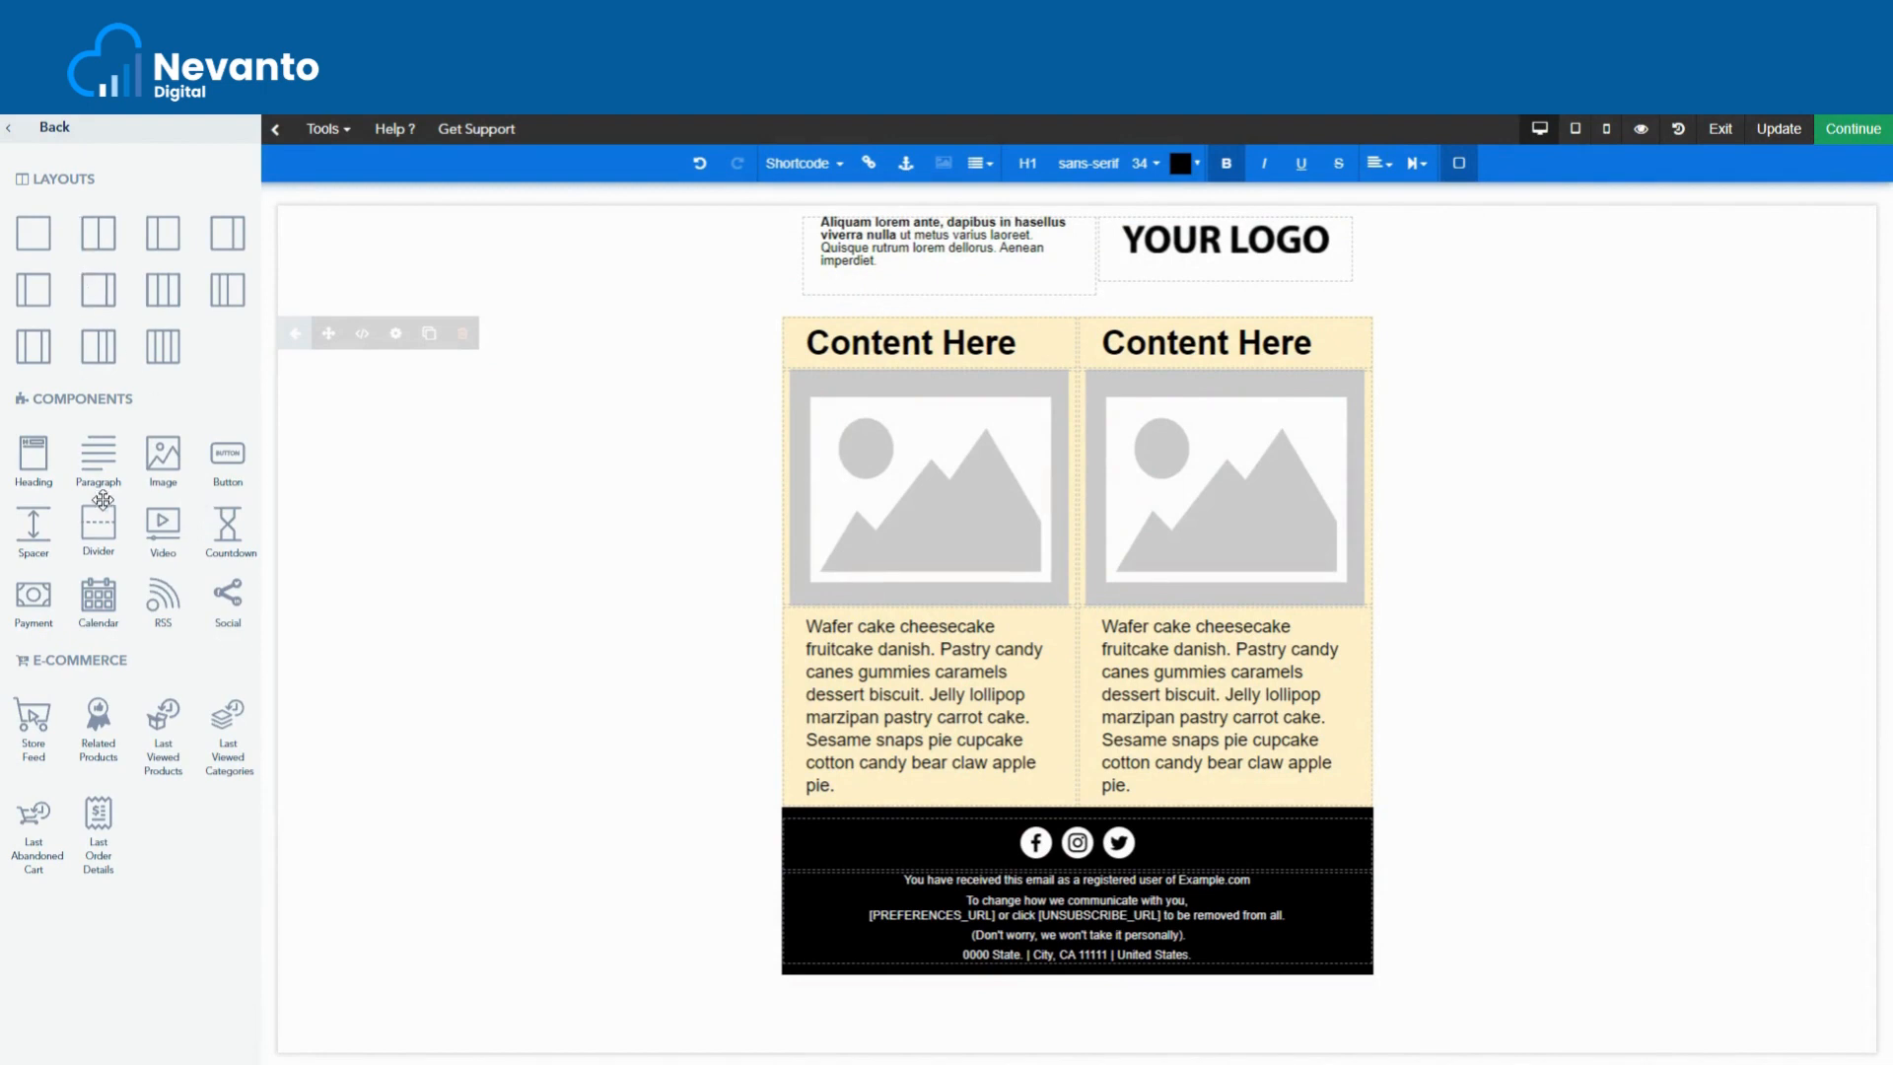
{"action": "left_click_drag", "start_coordinate": [217, 477], "coordinate": [860, 738]}
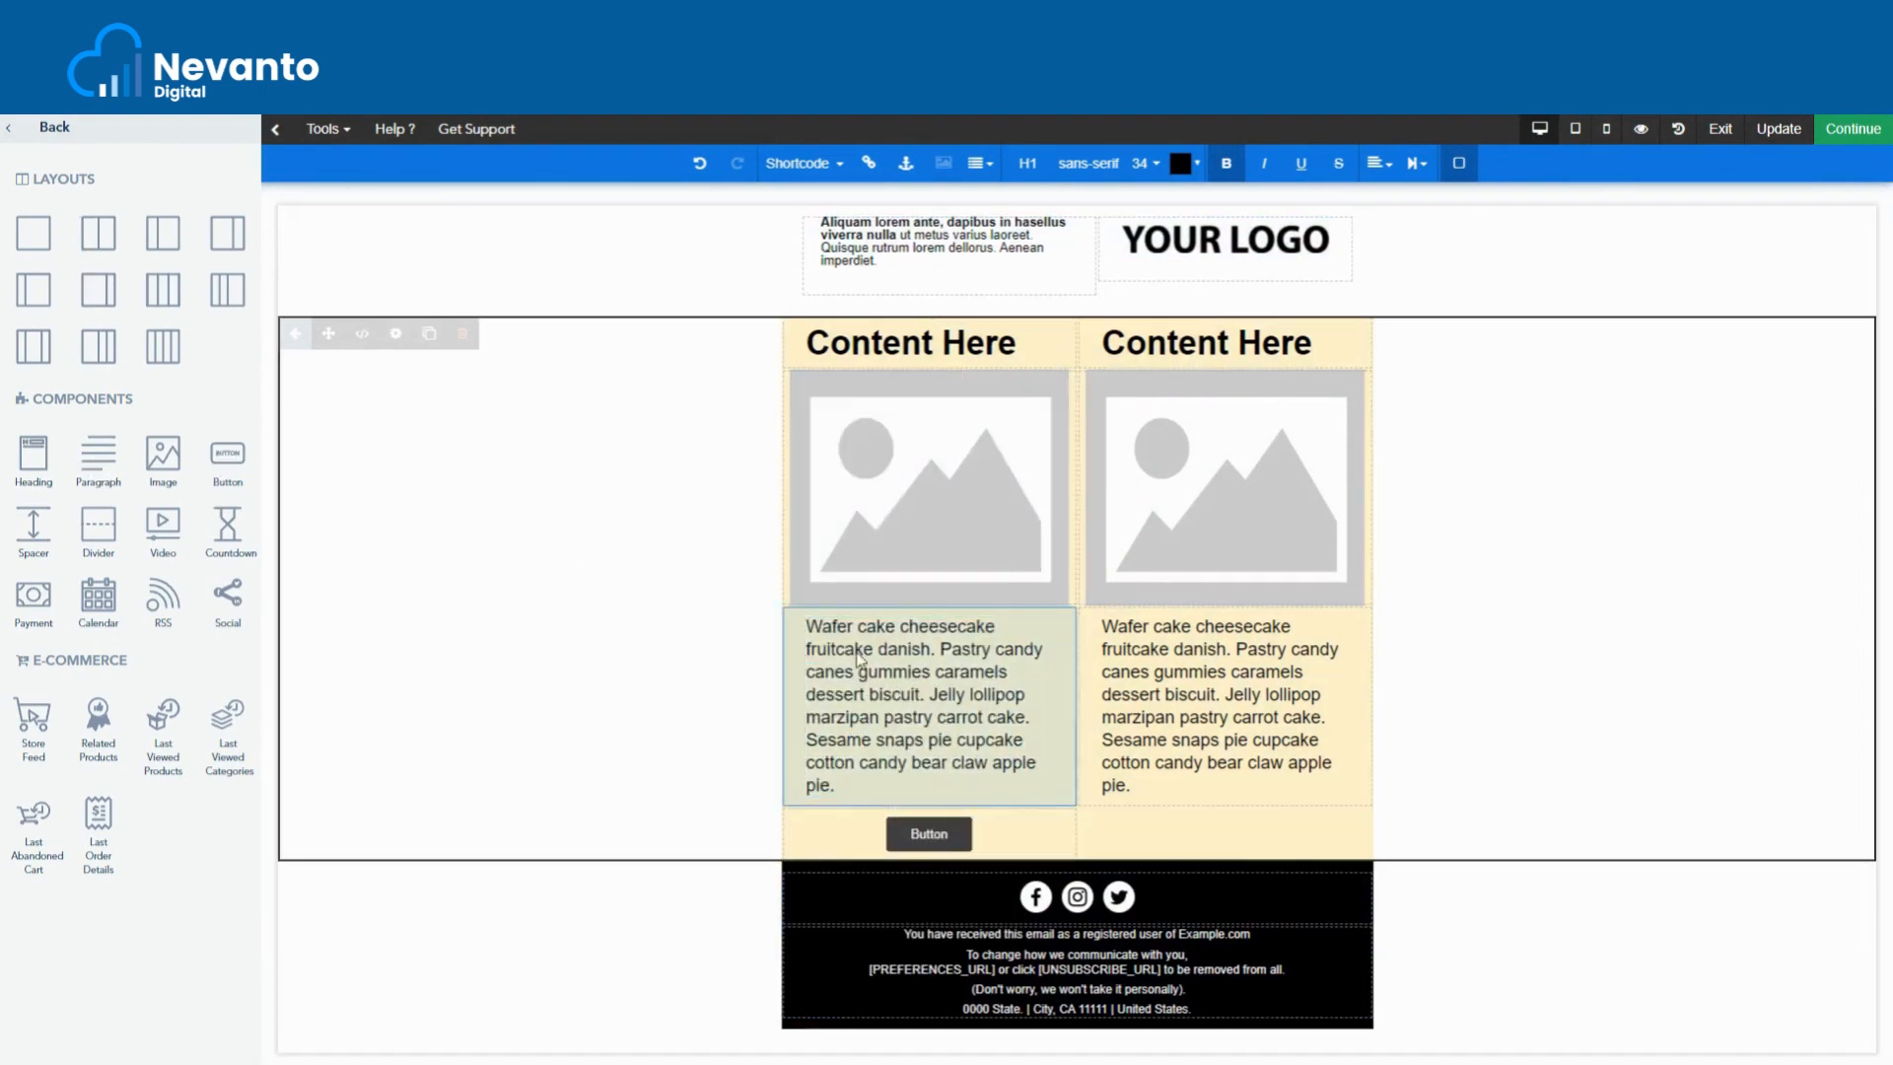
{"action": "left_click", "coordinate": [1037, 834]}
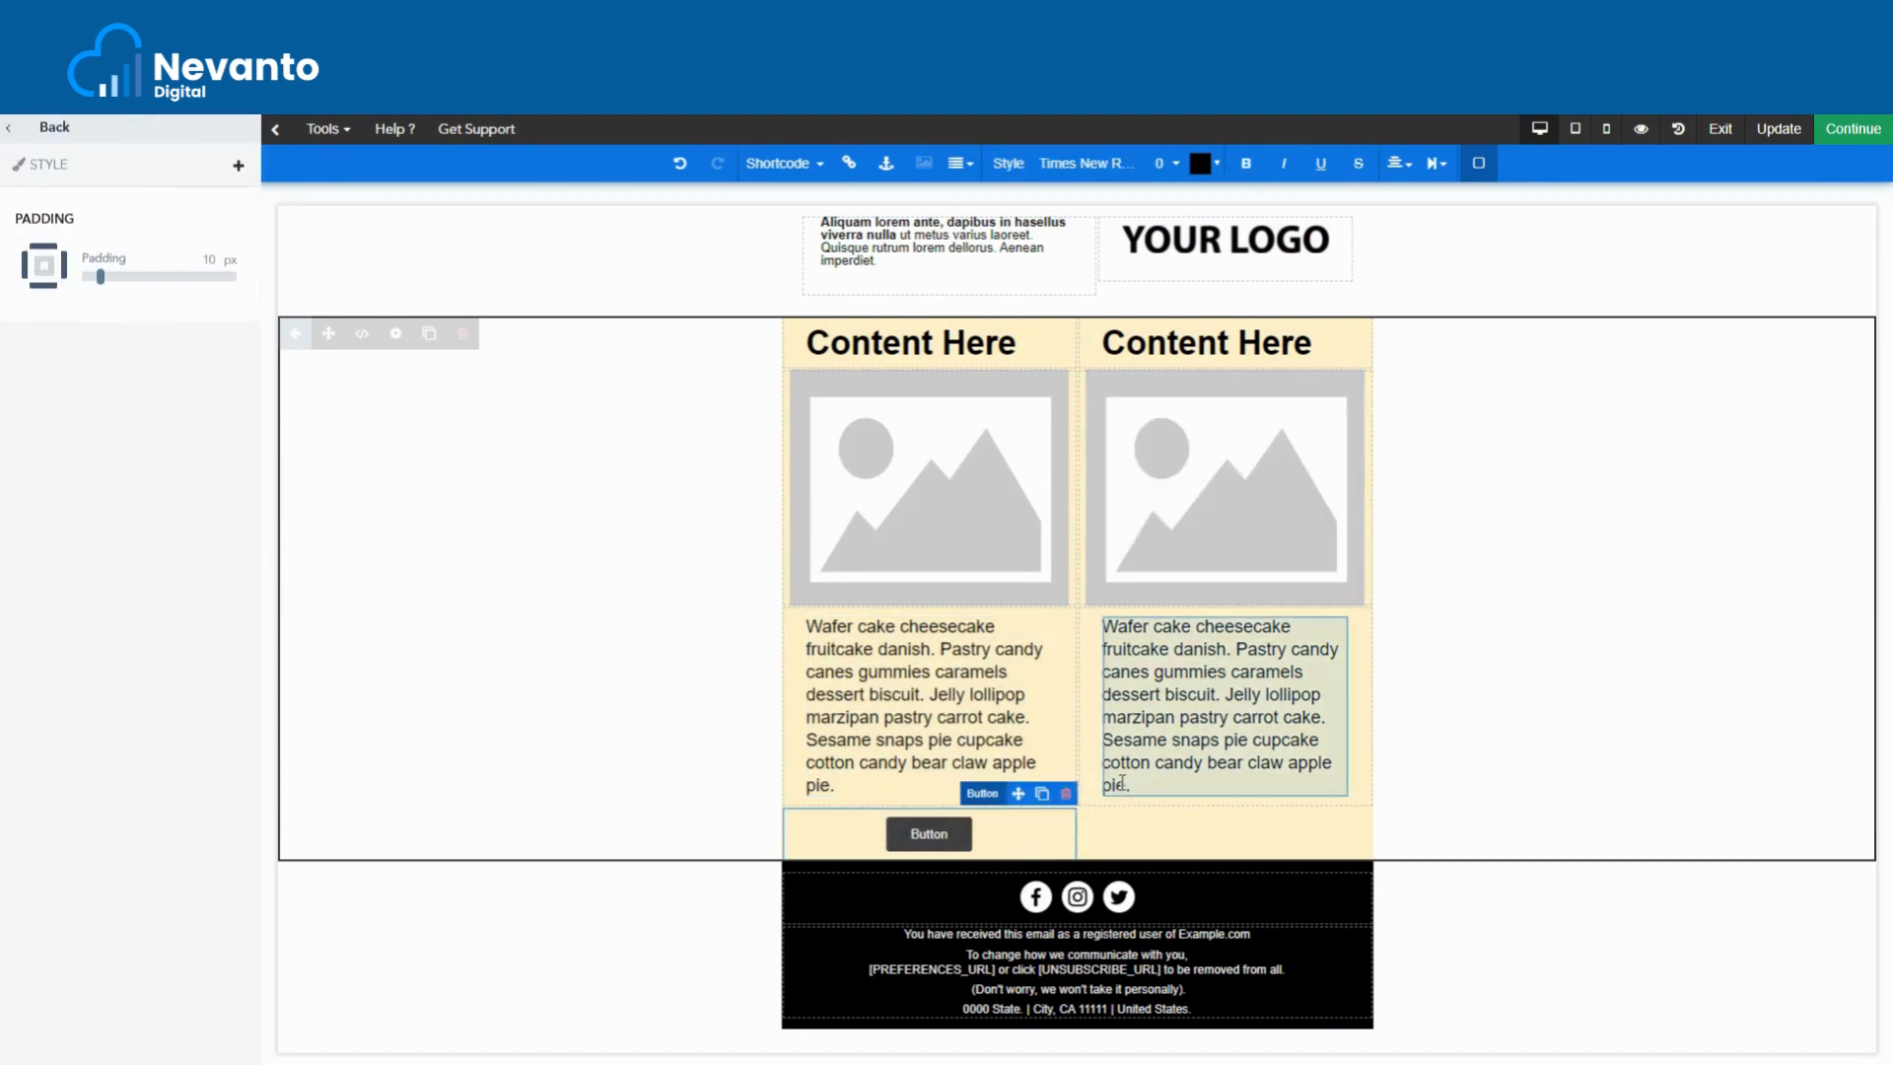
{"action": "left_click", "coordinate": [1042, 795]}
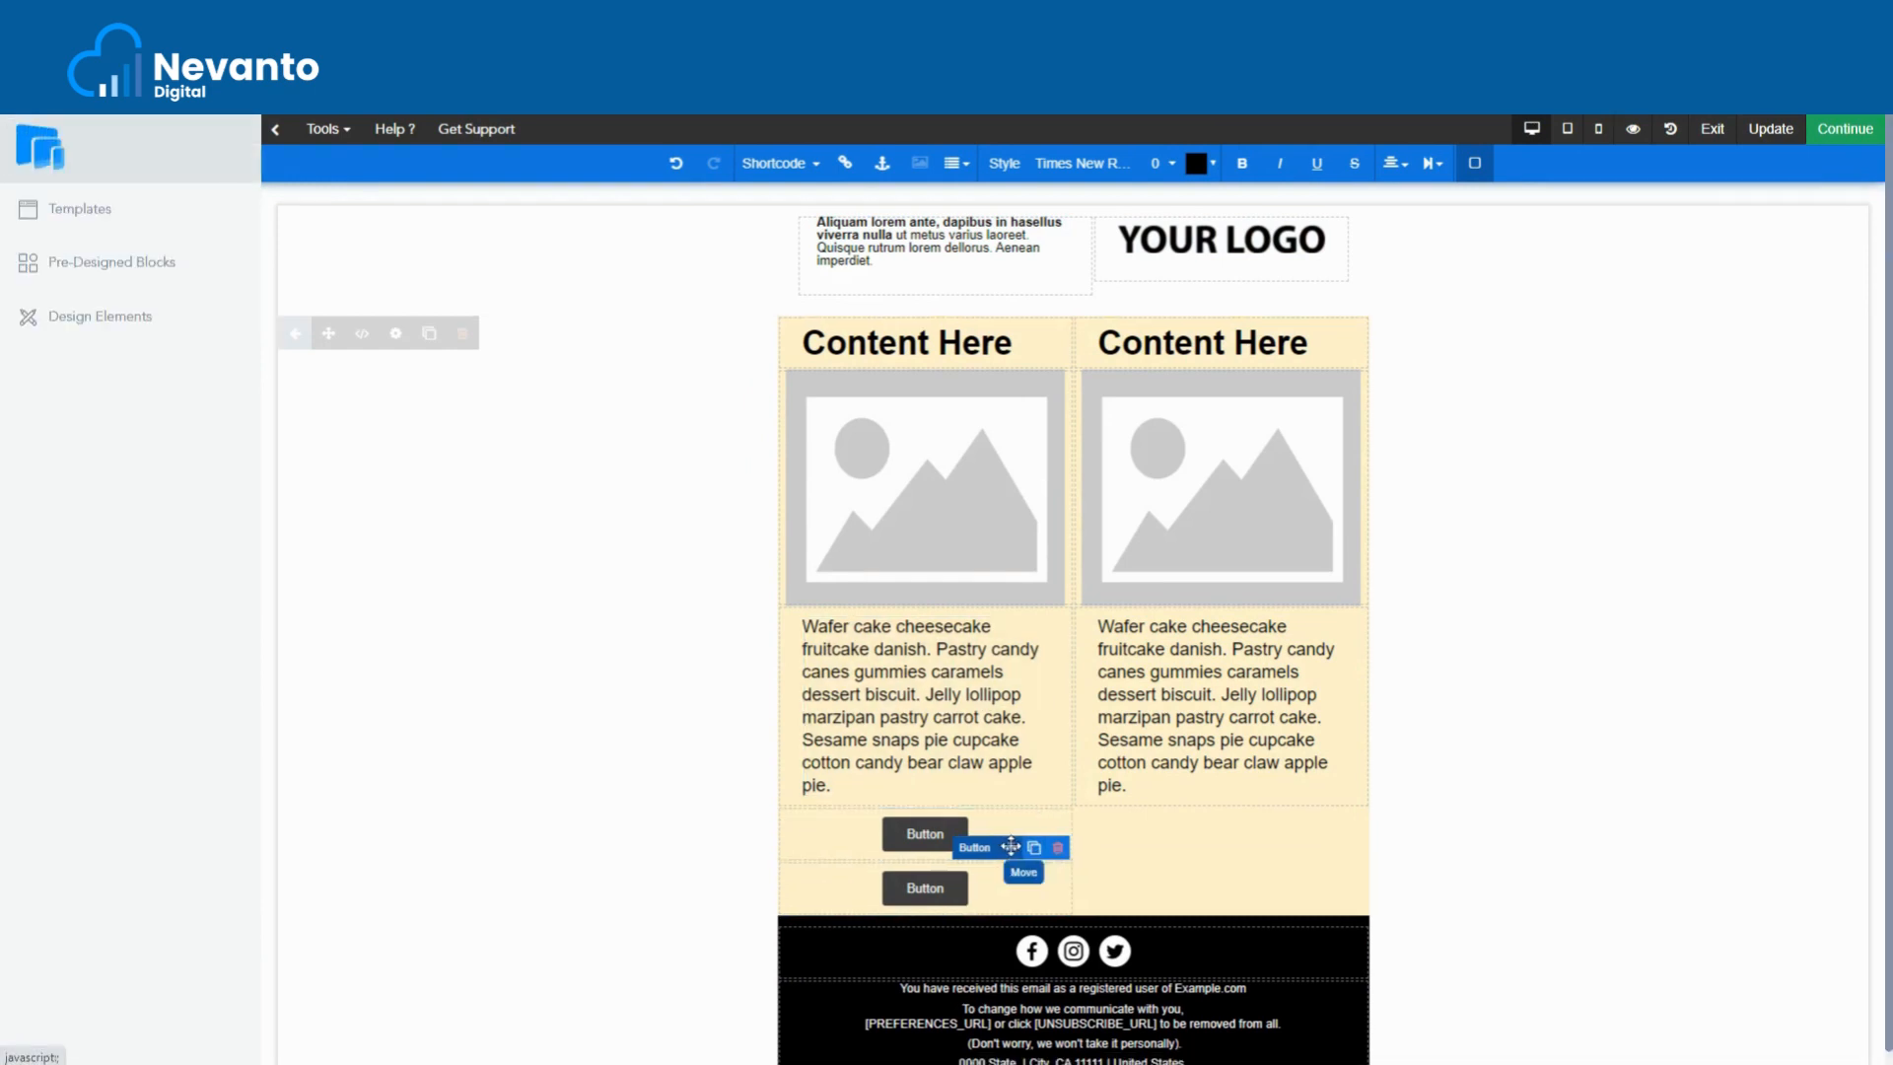
{"action": "left_click_drag", "start_coordinate": [1019, 848], "coordinate": [1167, 798]}
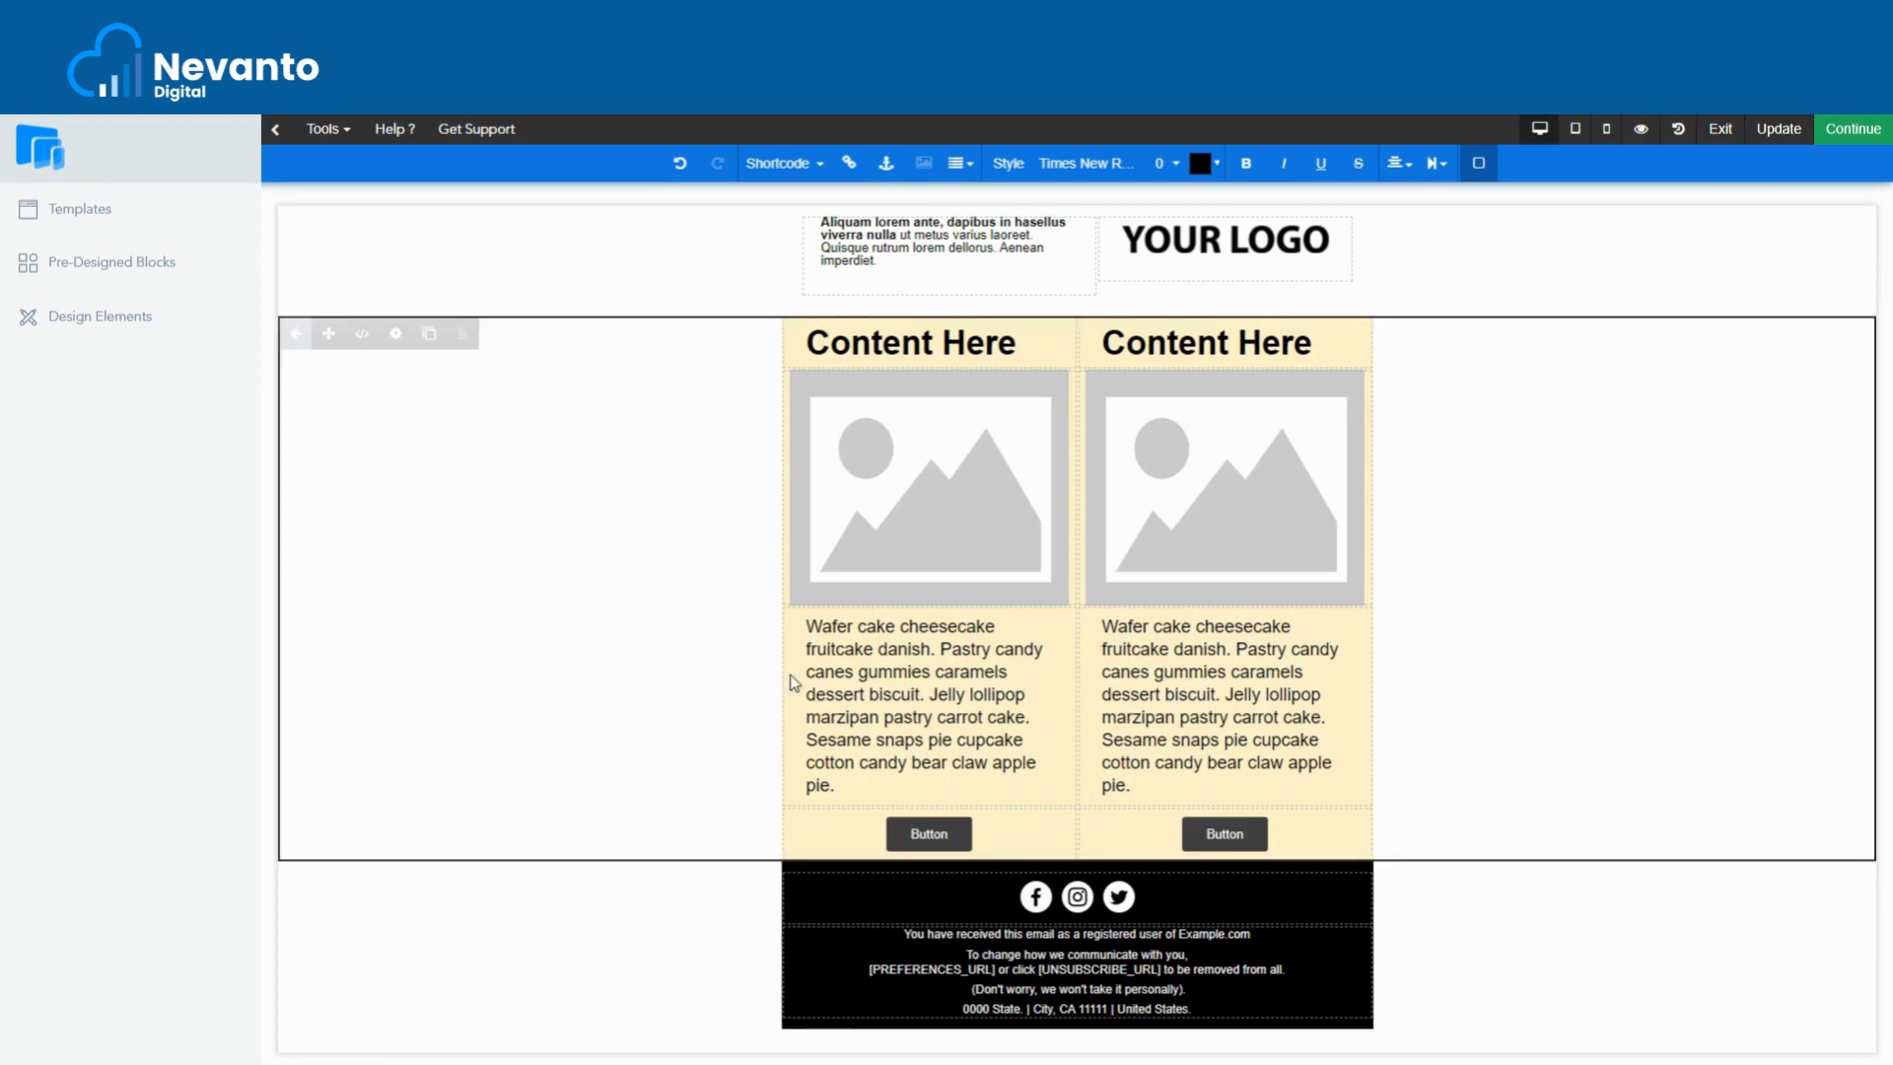
- Replace the left paragraph's closing lines with 'Test Test Test.' and select the left button
{"action": "left_click", "coordinate": [875, 778]}
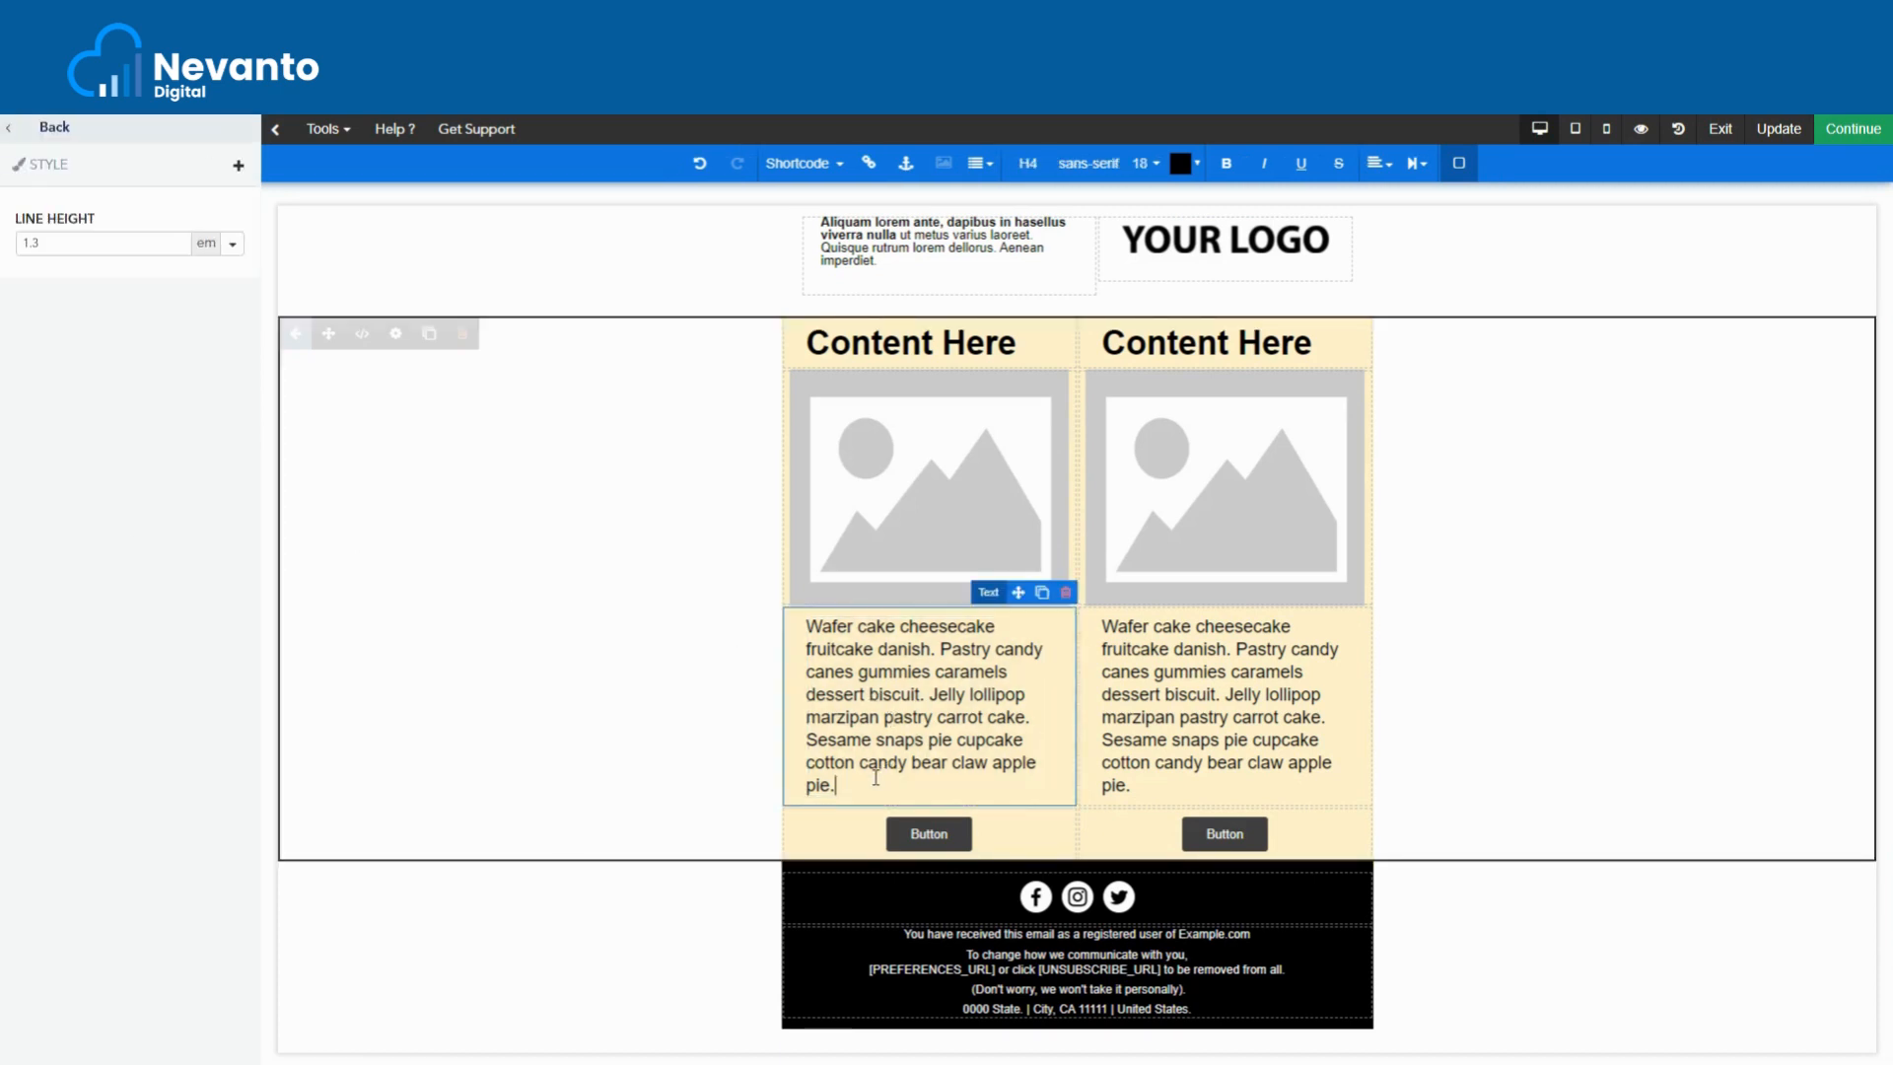
{"action": "left_click_drag", "start_coordinate": [876, 778], "coordinate": [805, 765]}
{"action": "type", "text": "T"}
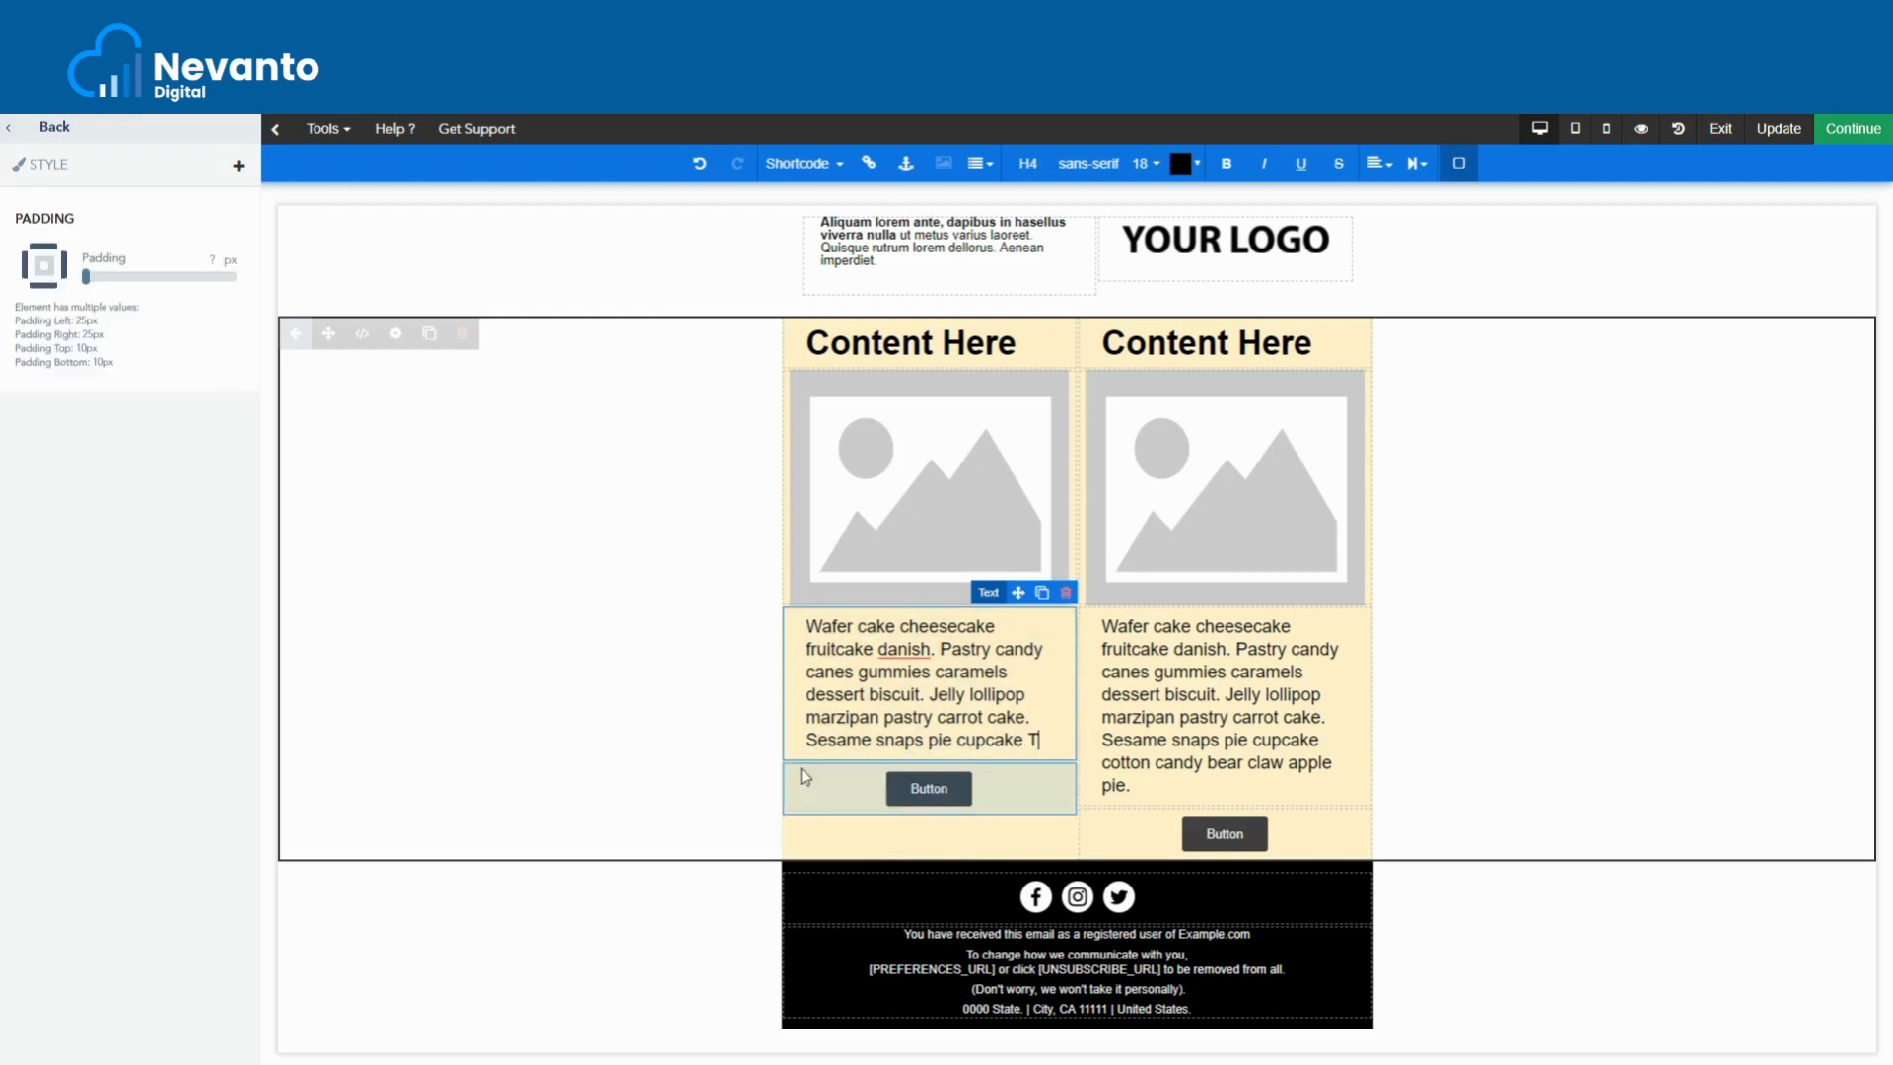
{"action": "type", "text": "est Test "}
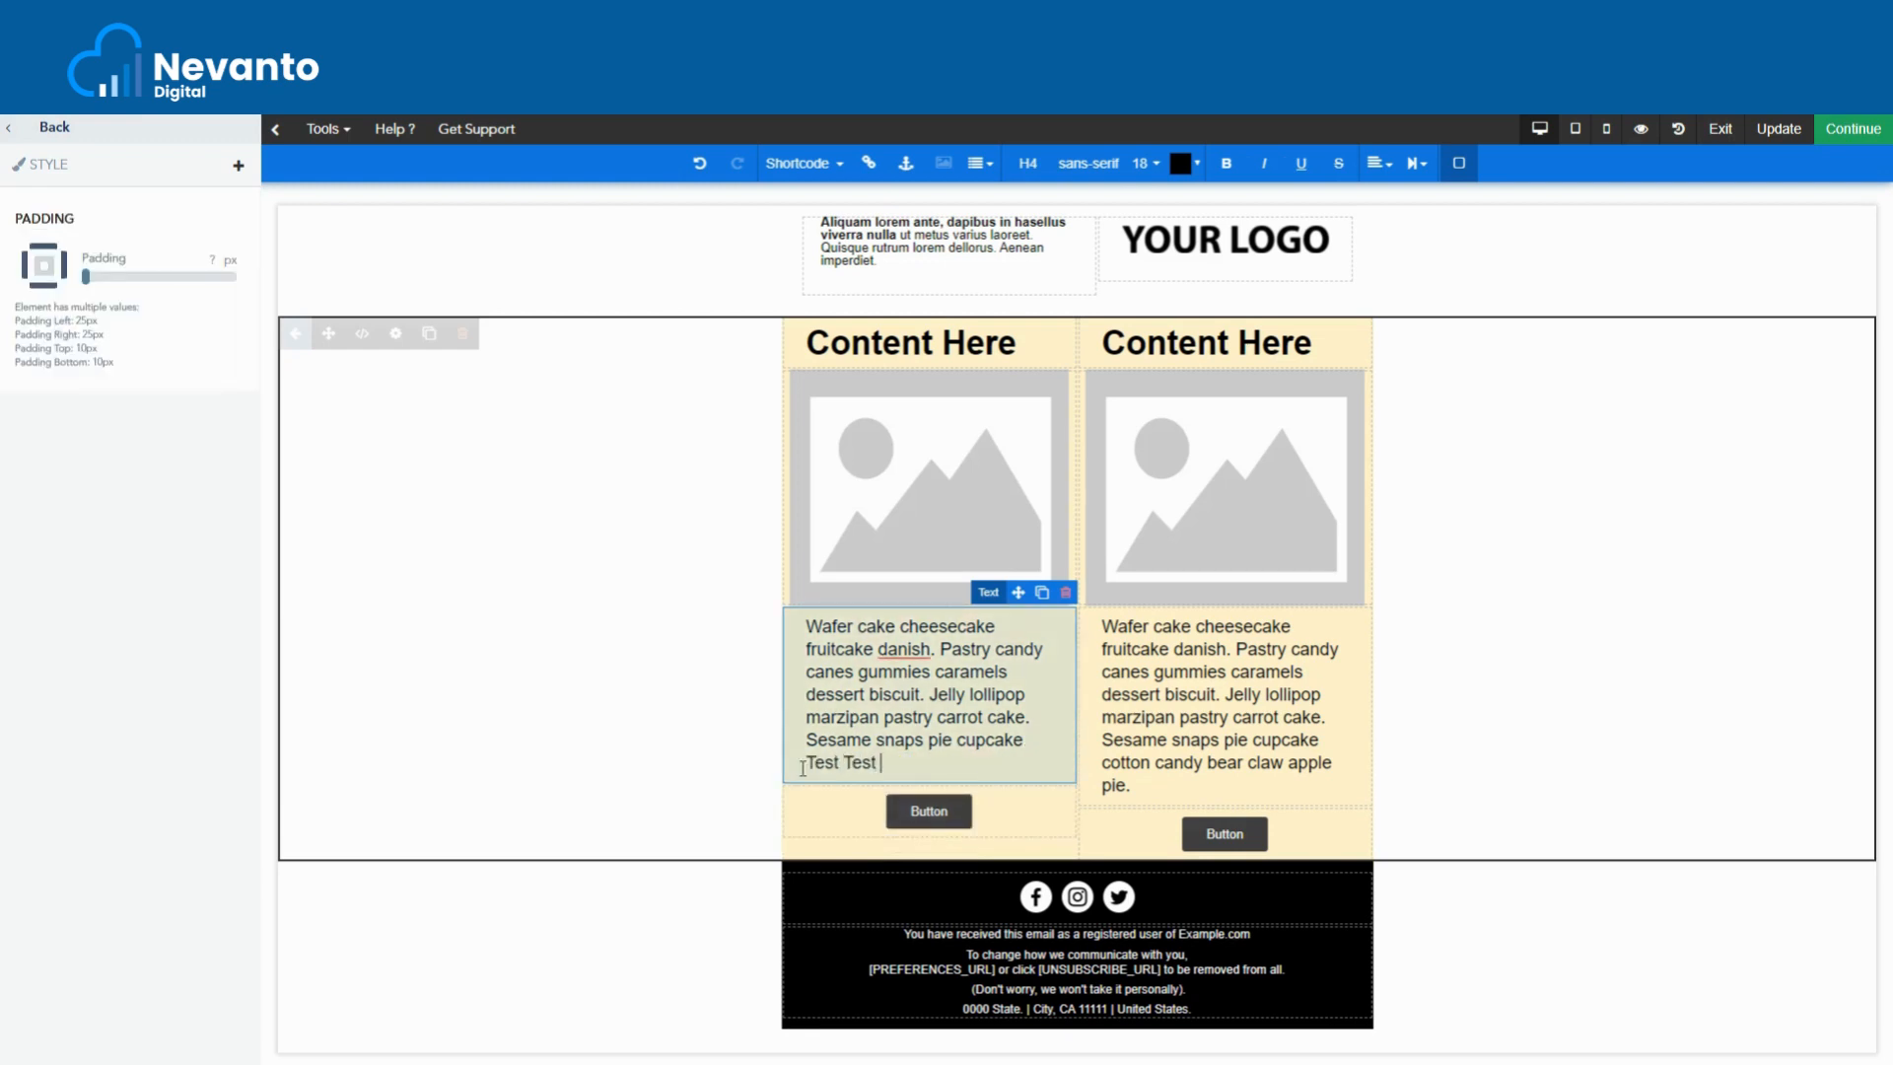
{"action": "type", "text": "Tes"}
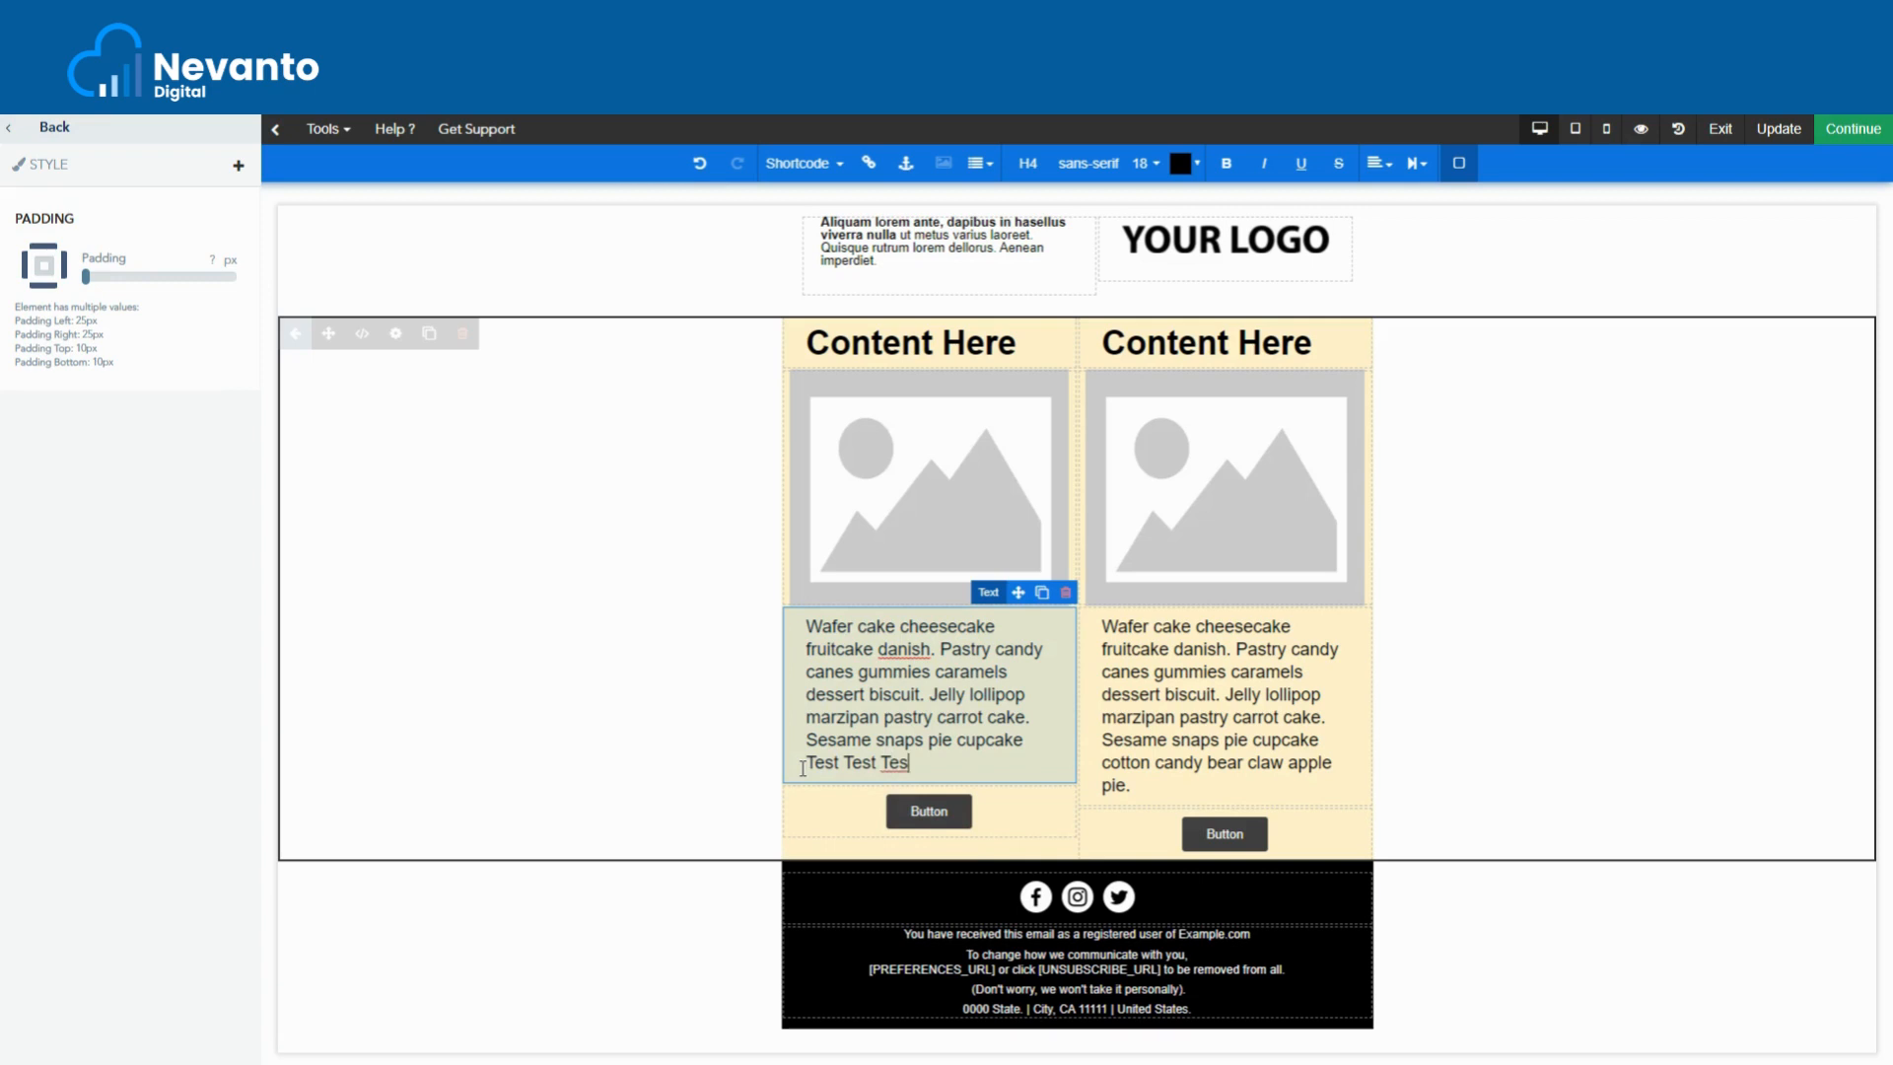
{"action": "type", "text": "t."}
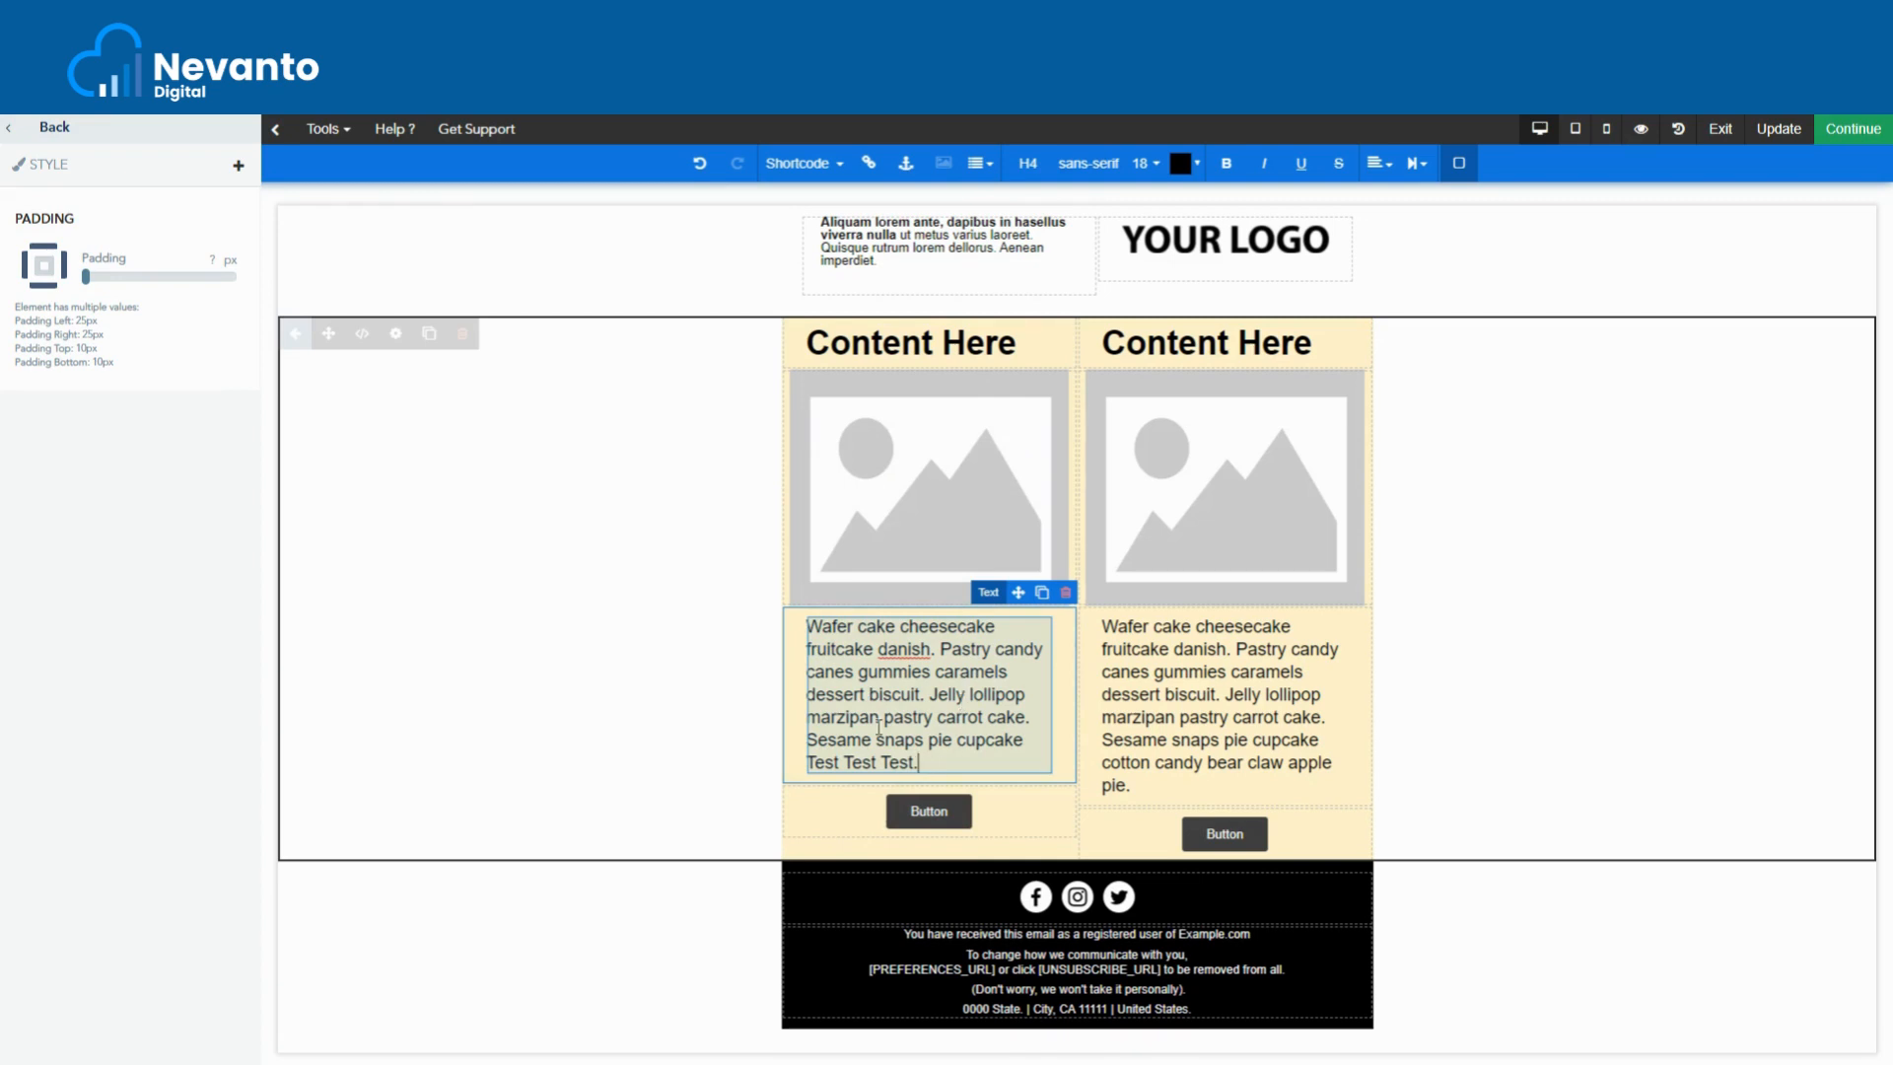
{"action": "left_click_drag", "start_coordinate": [943, 767], "coordinate": [806, 623]}
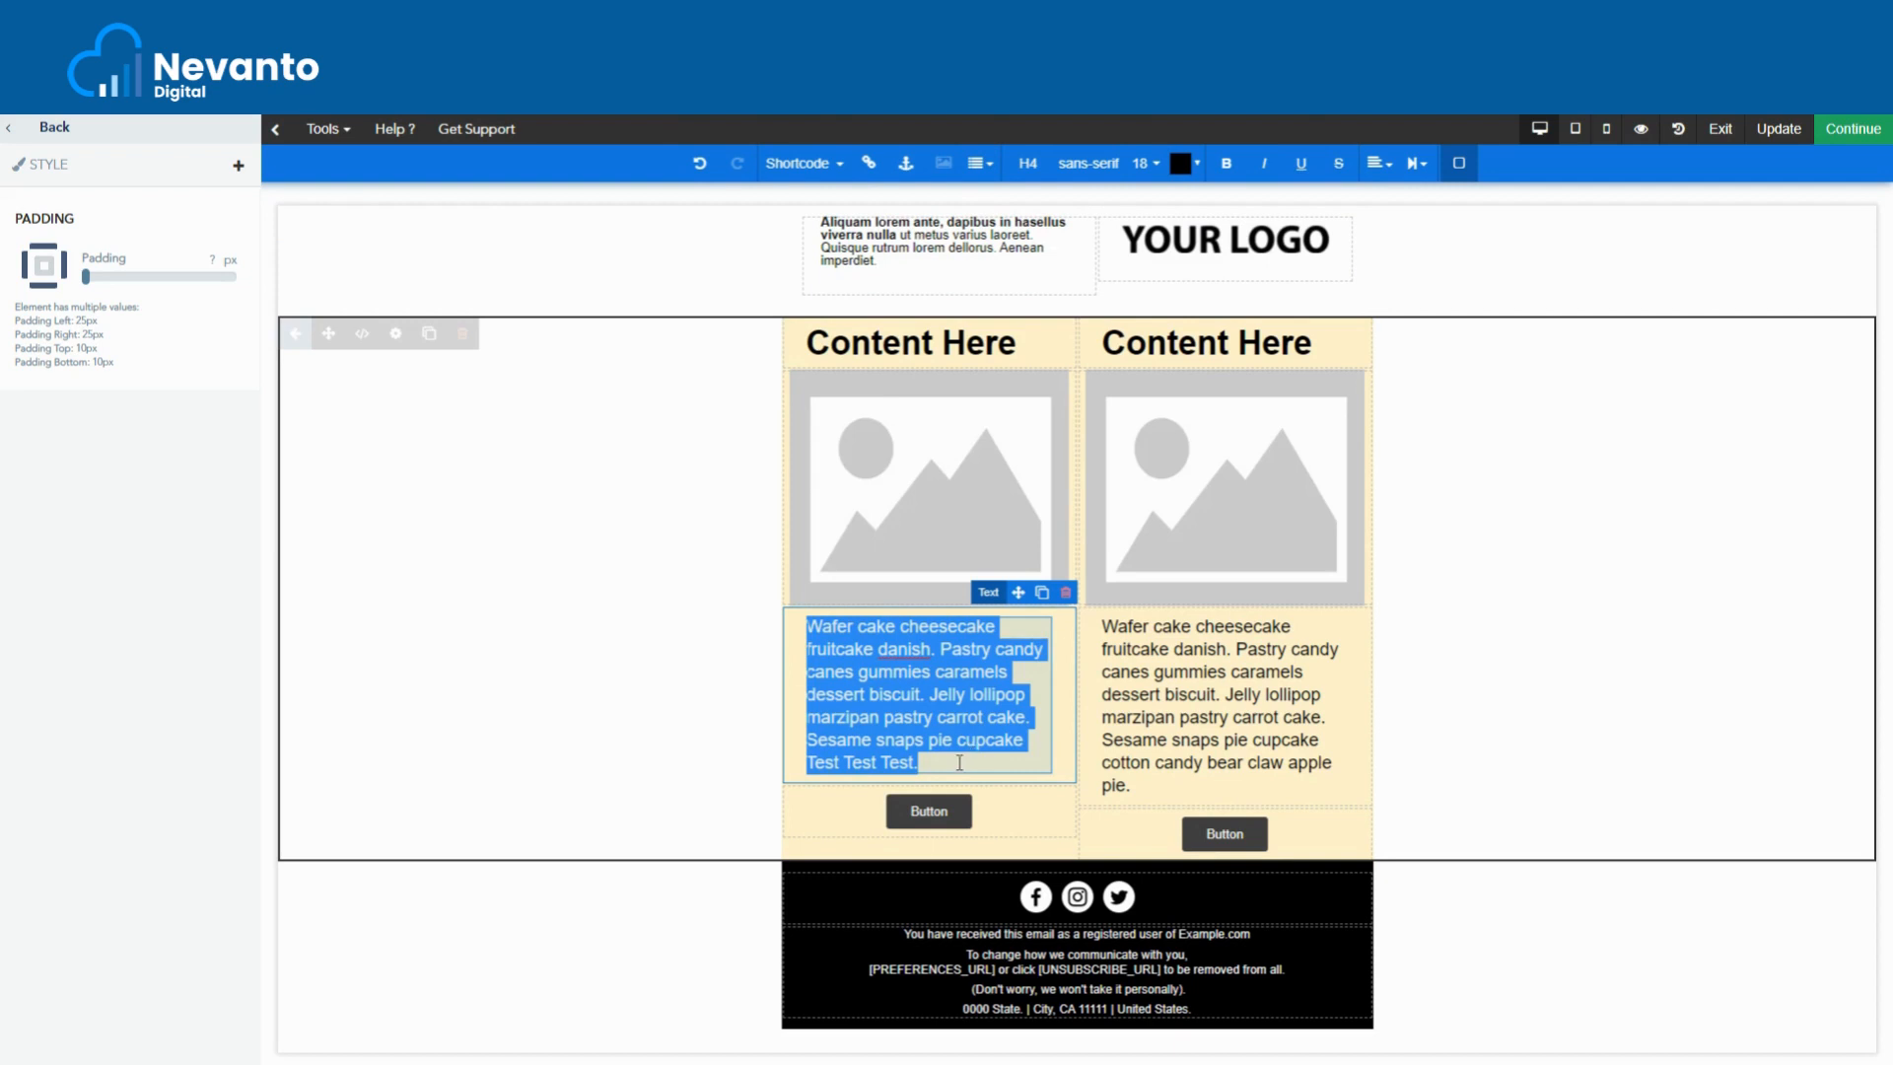
{"action": "left_click", "coordinate": [907, 680]}
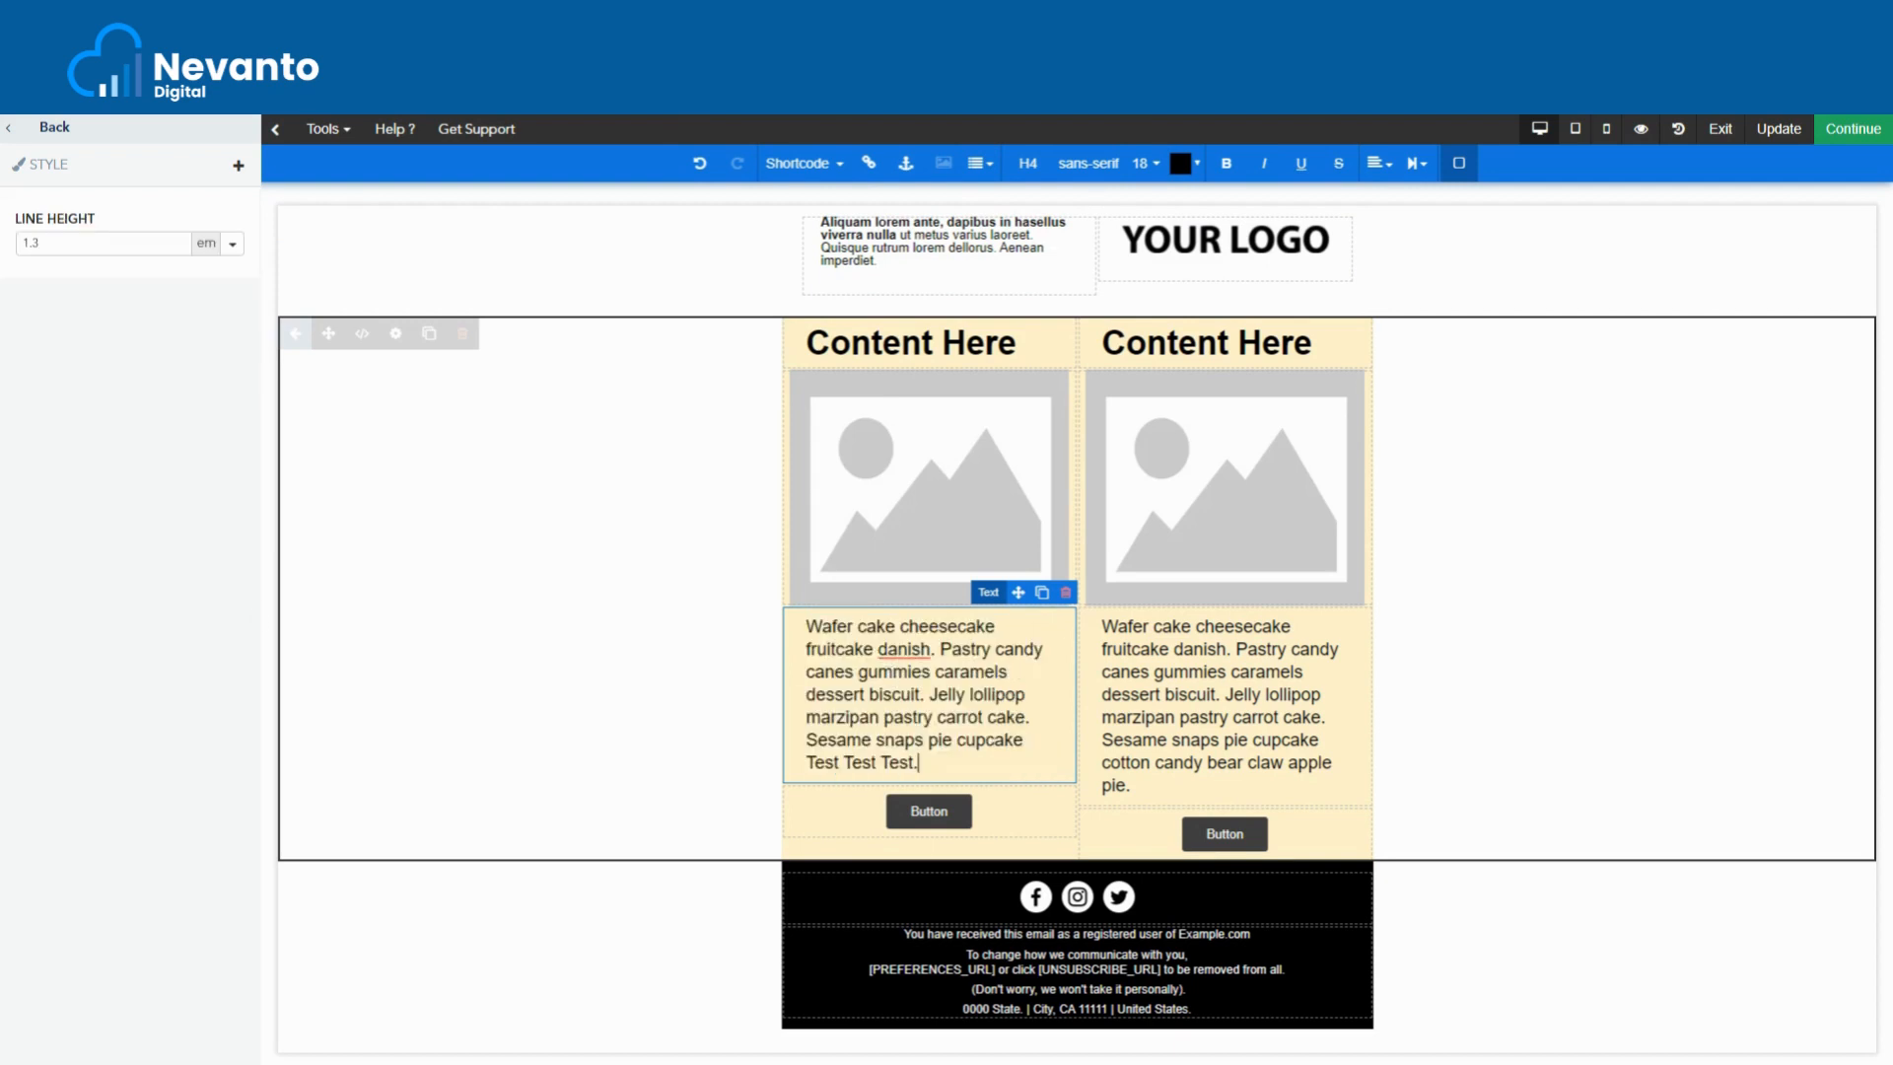
{"action": "key", "text": "ctrl+a"}
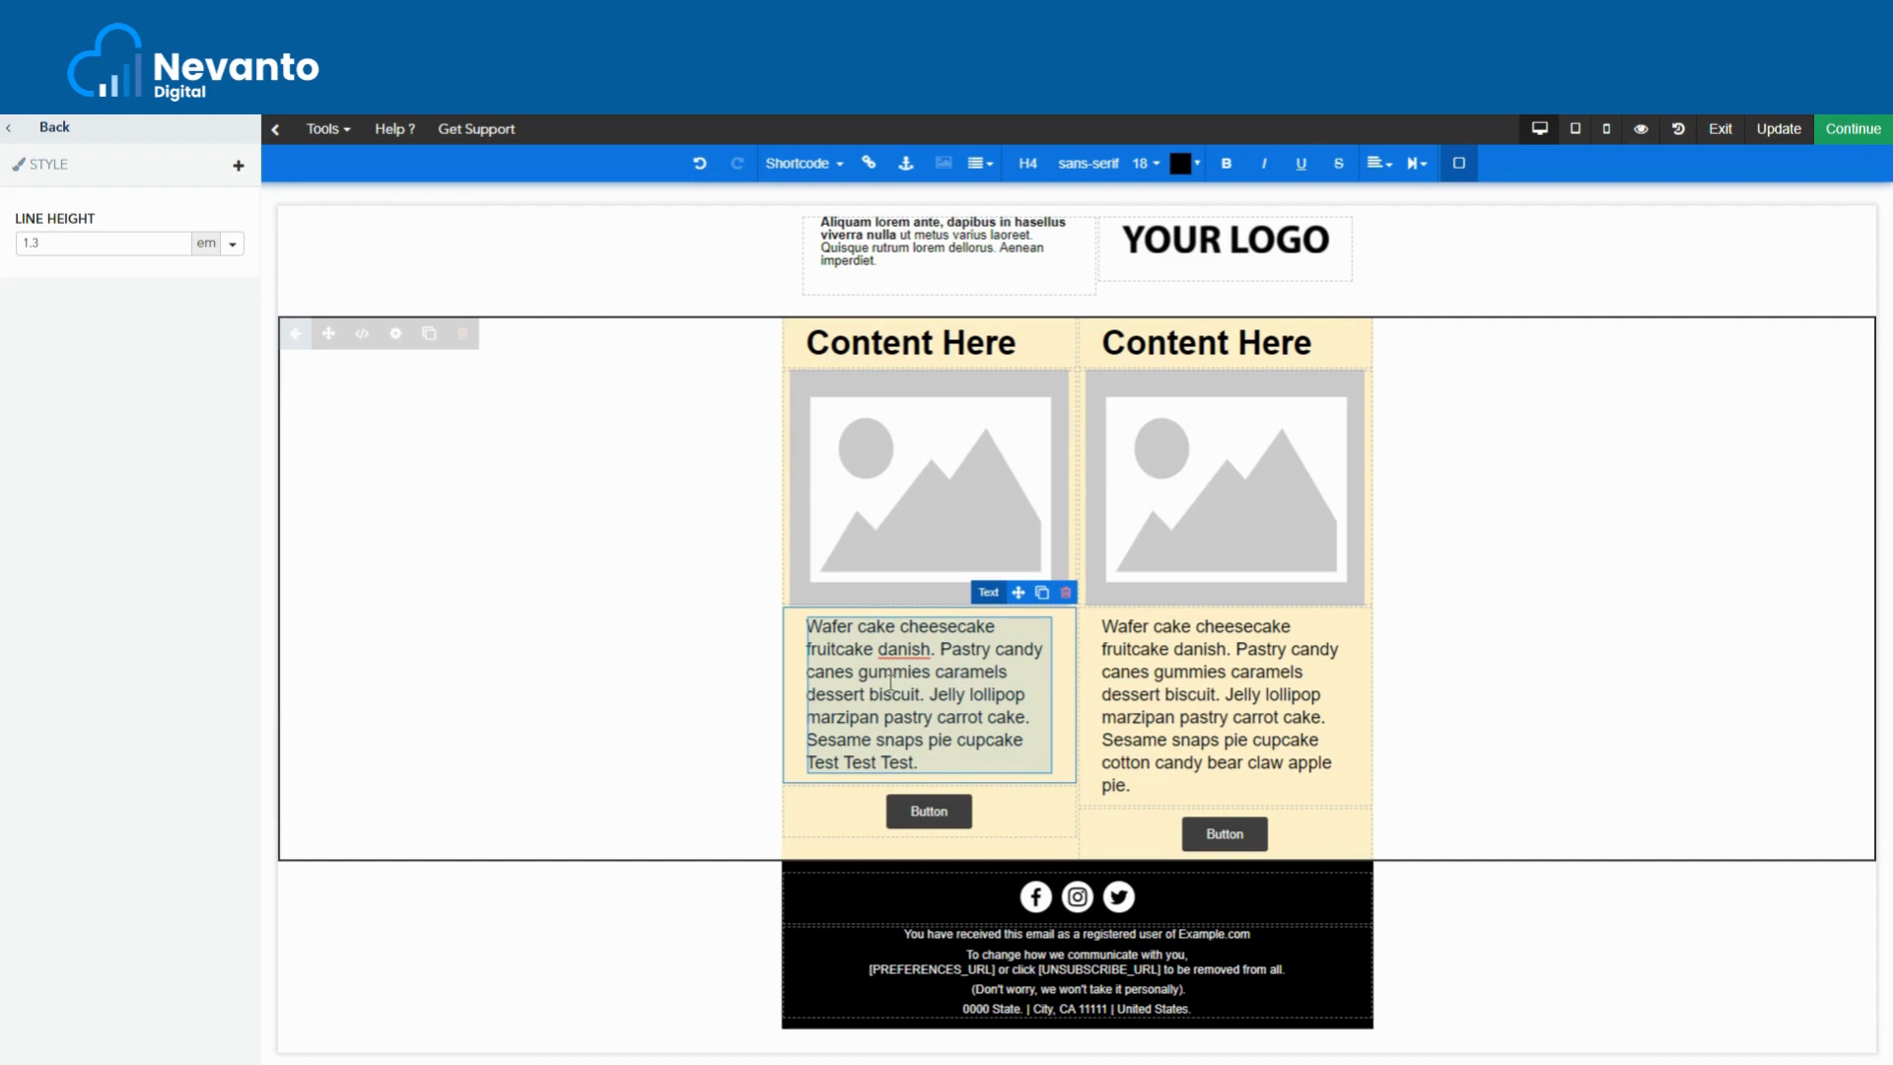
{"action": "left_click", "coordinate": [956, 826]}
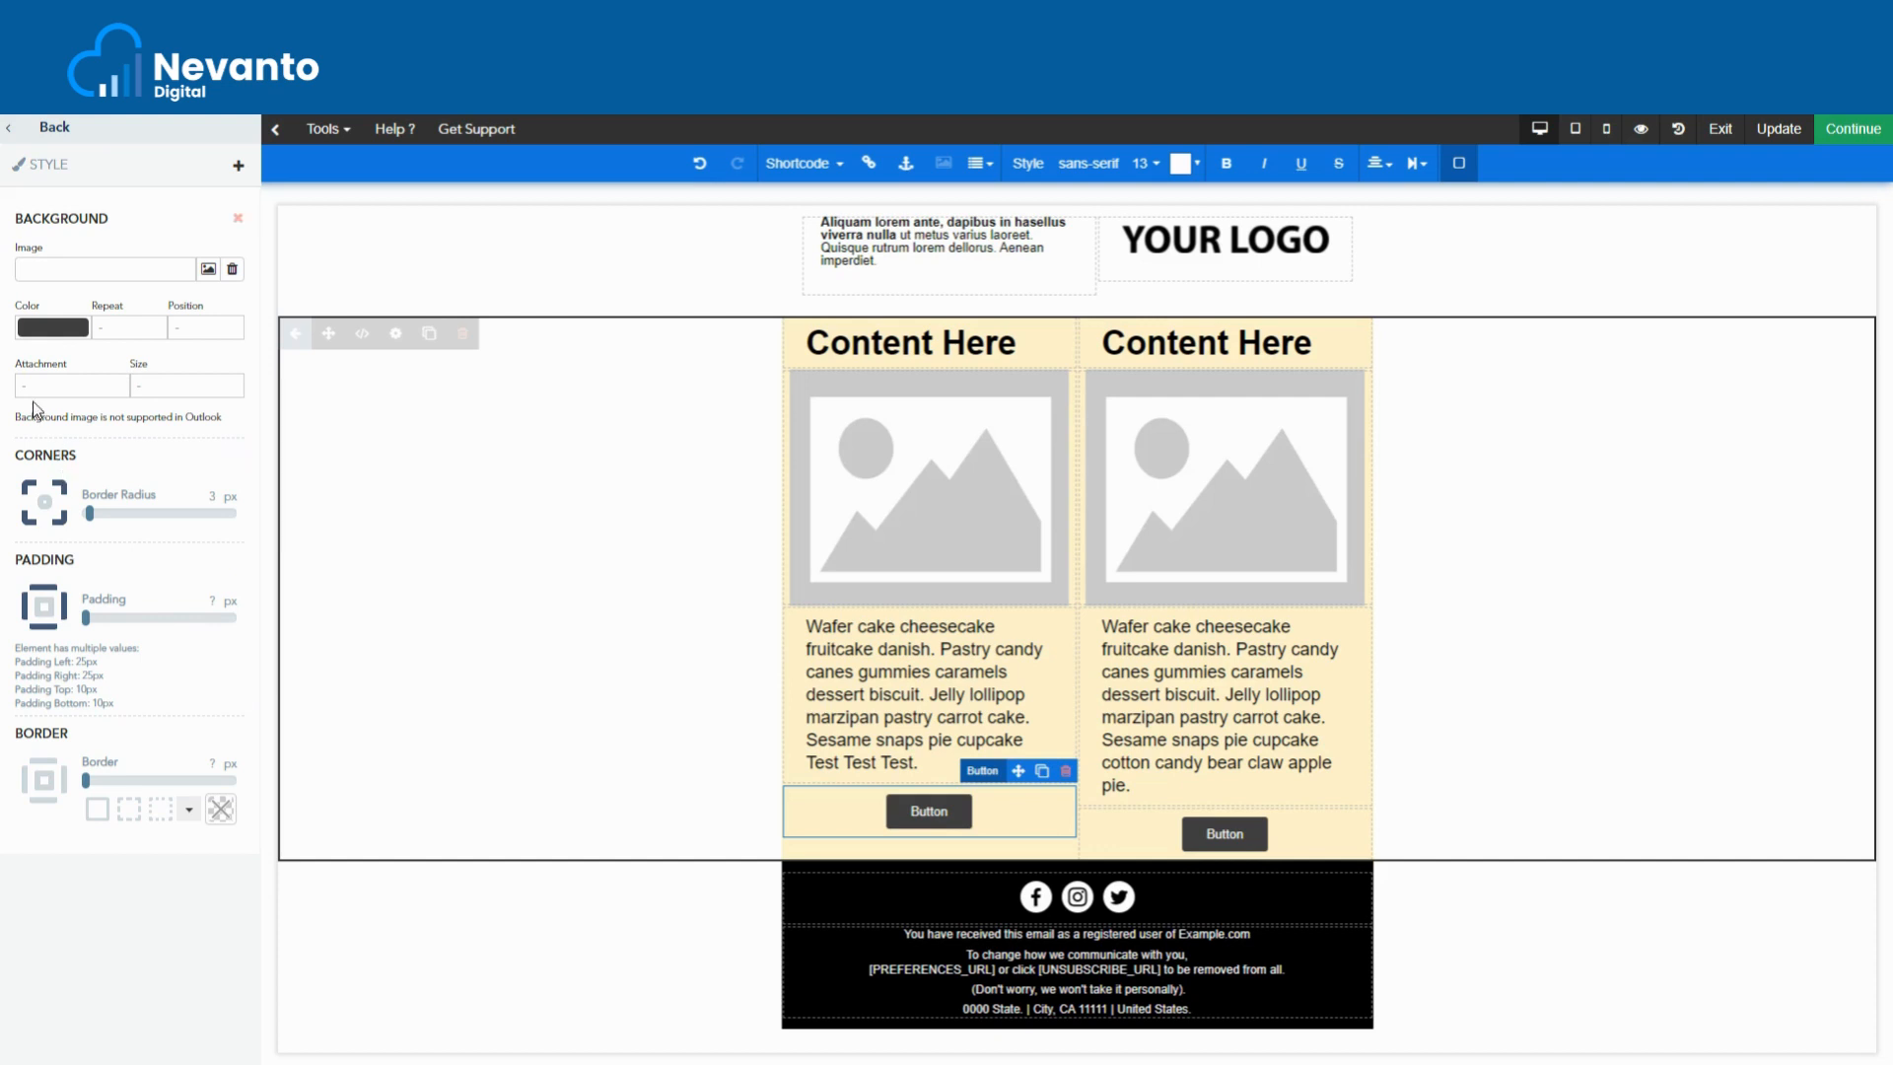
{"action": "left_click", "coordinate": [50, 335]}
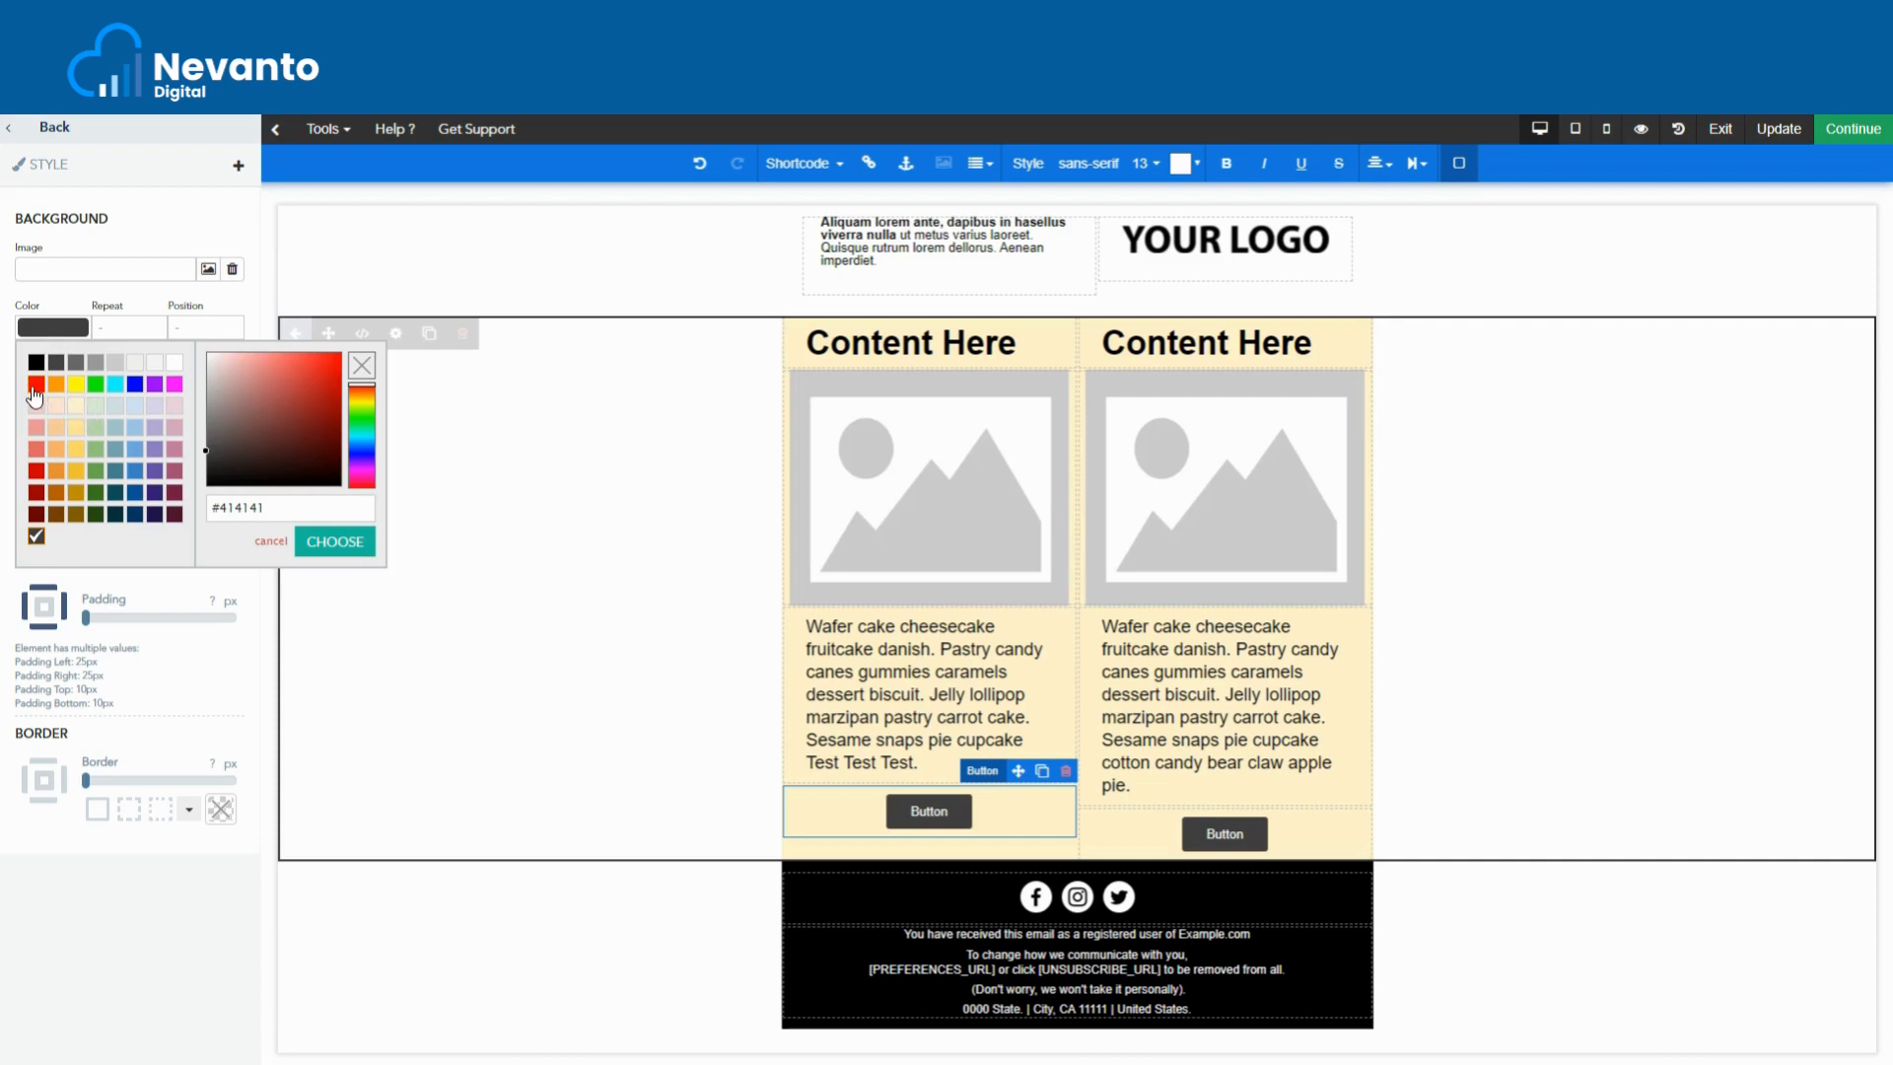
{"action": "left_click", "coordinate": [35, 384]}
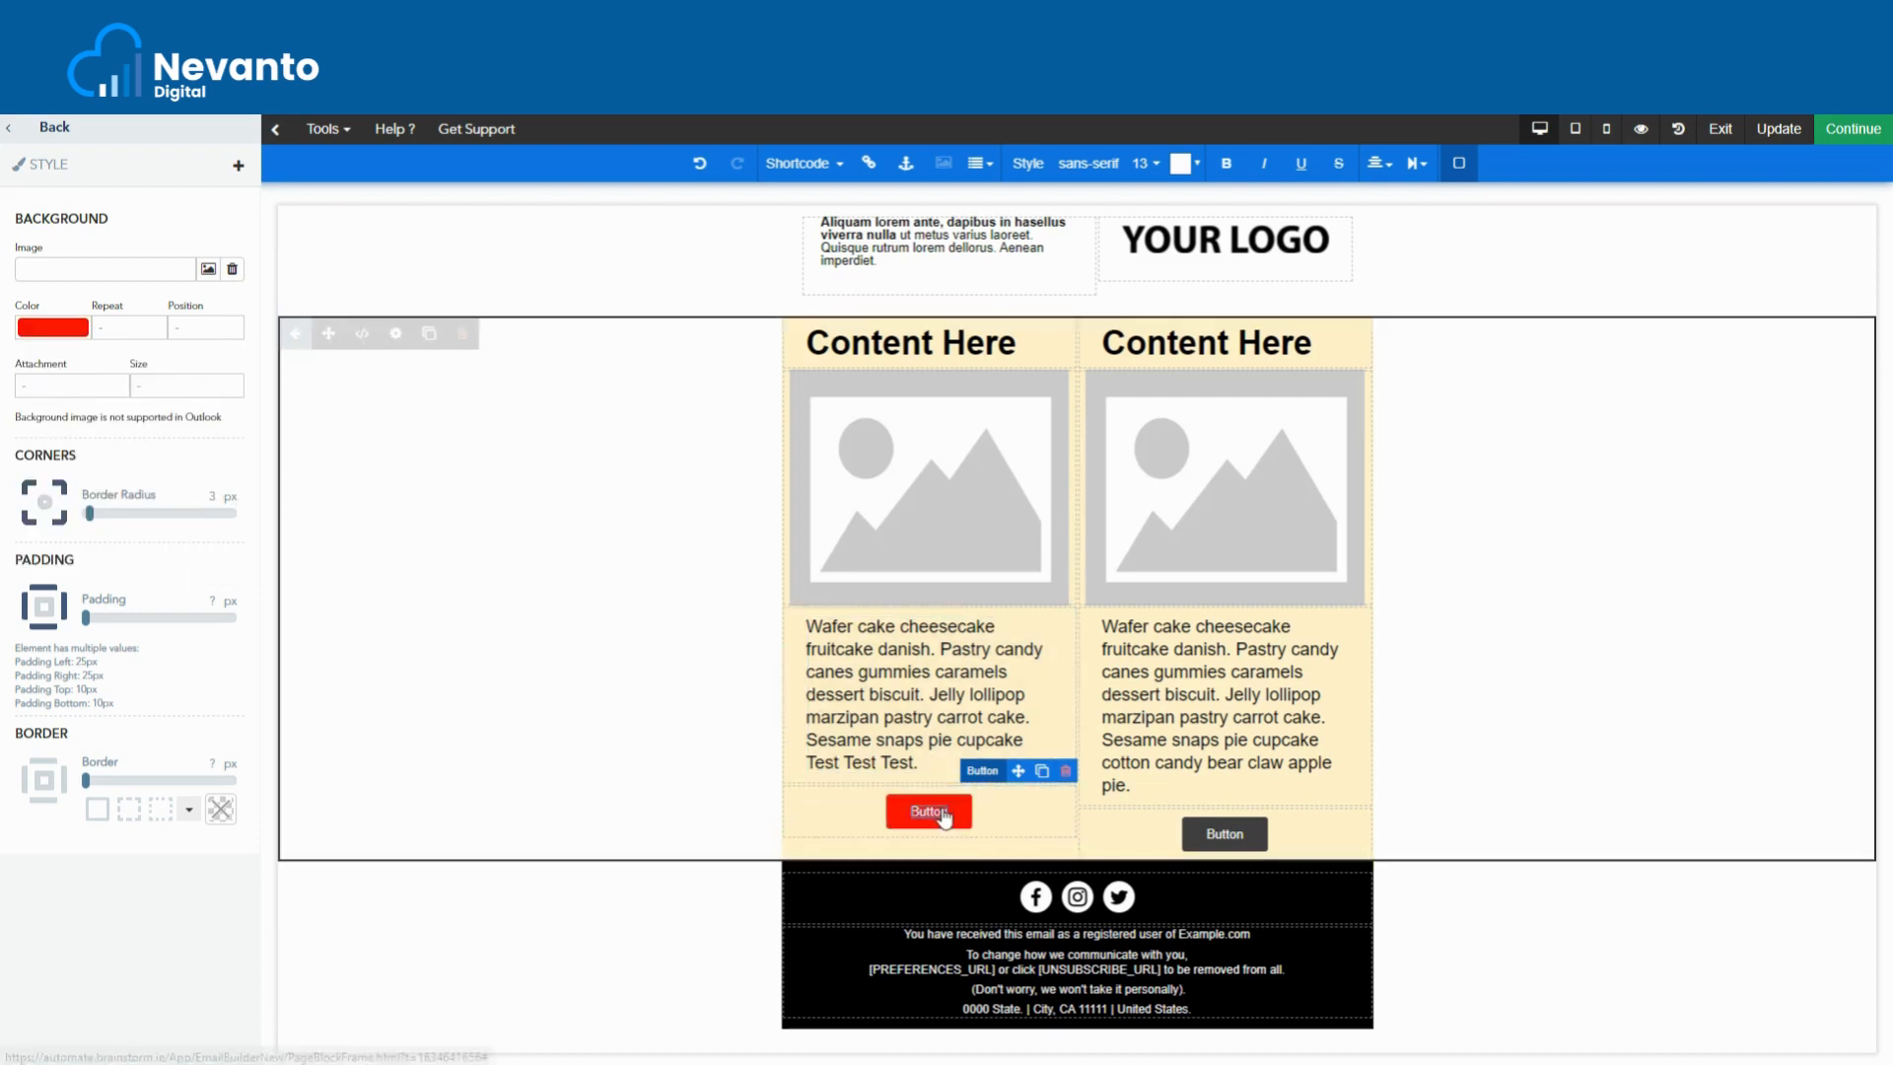
{"action": "left_click", "coordinate": [66, 333]}
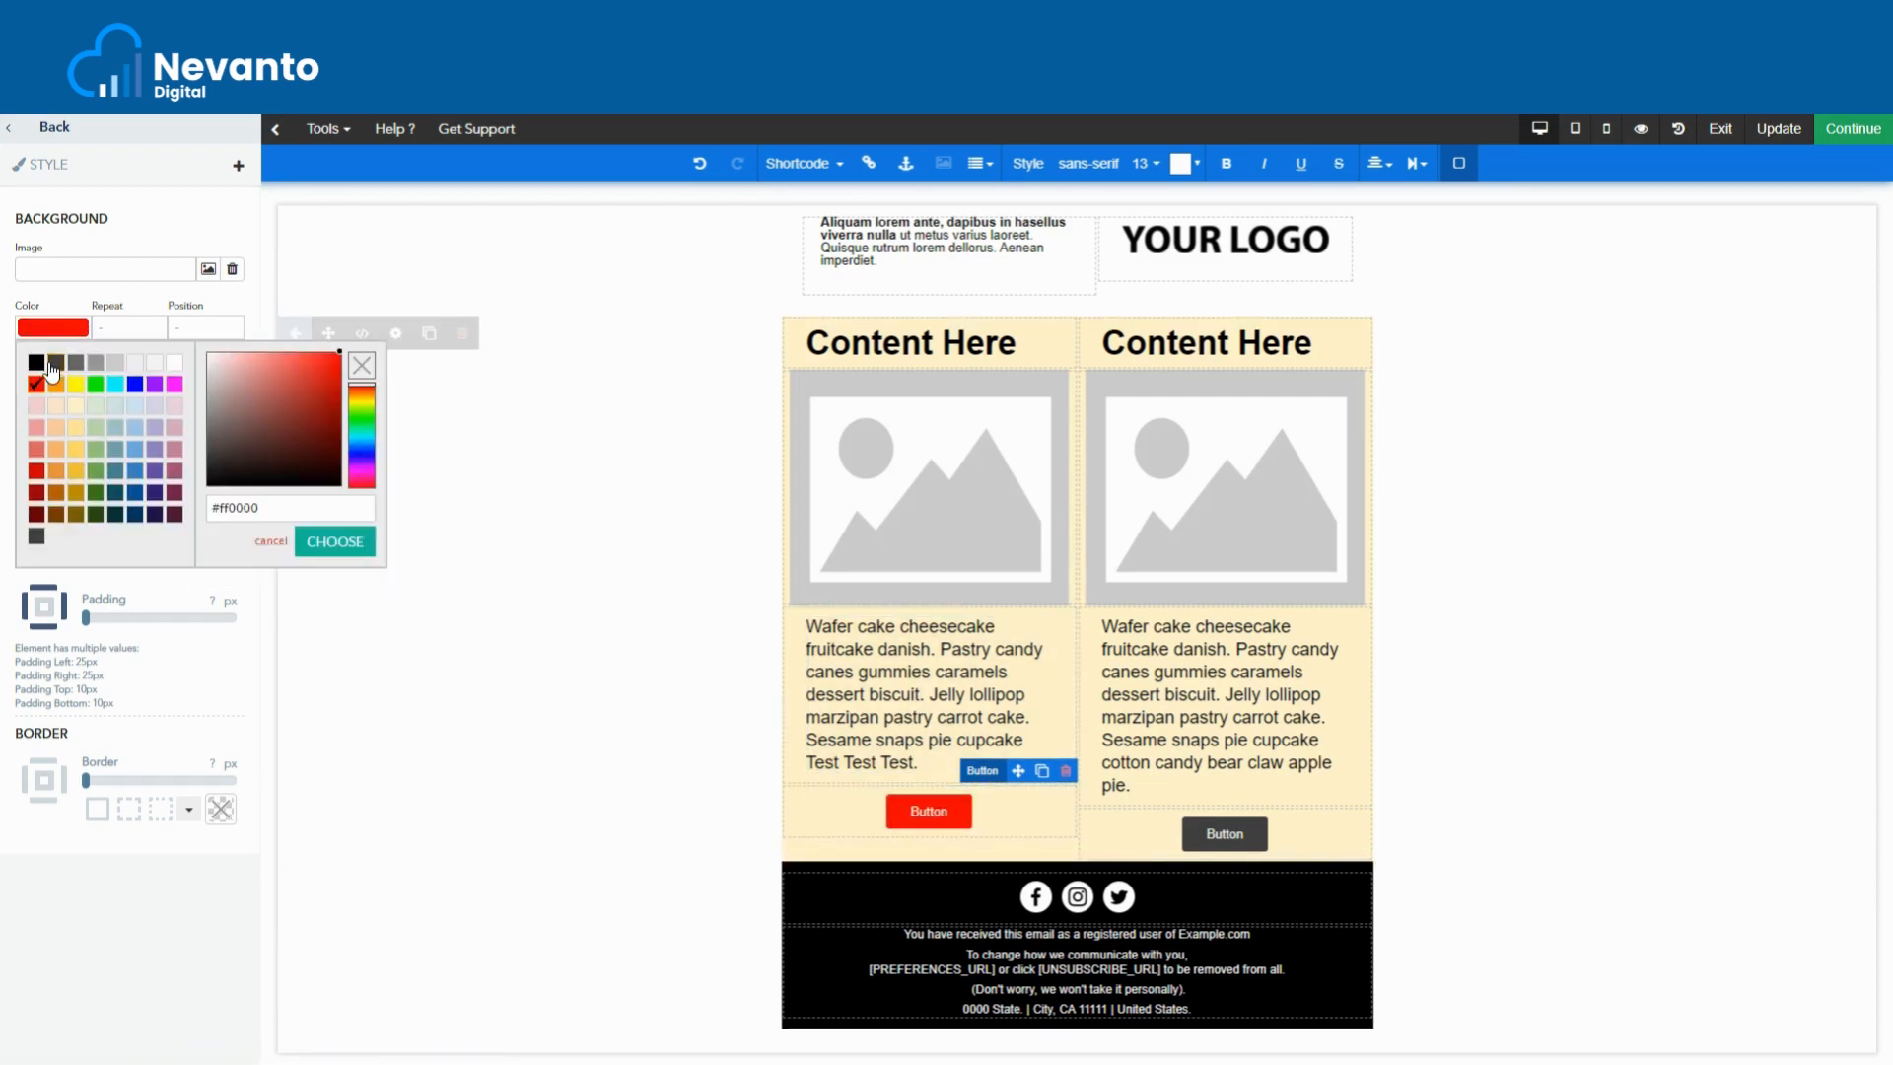
{"action": "left_click", "coordinate": [36, 537]}
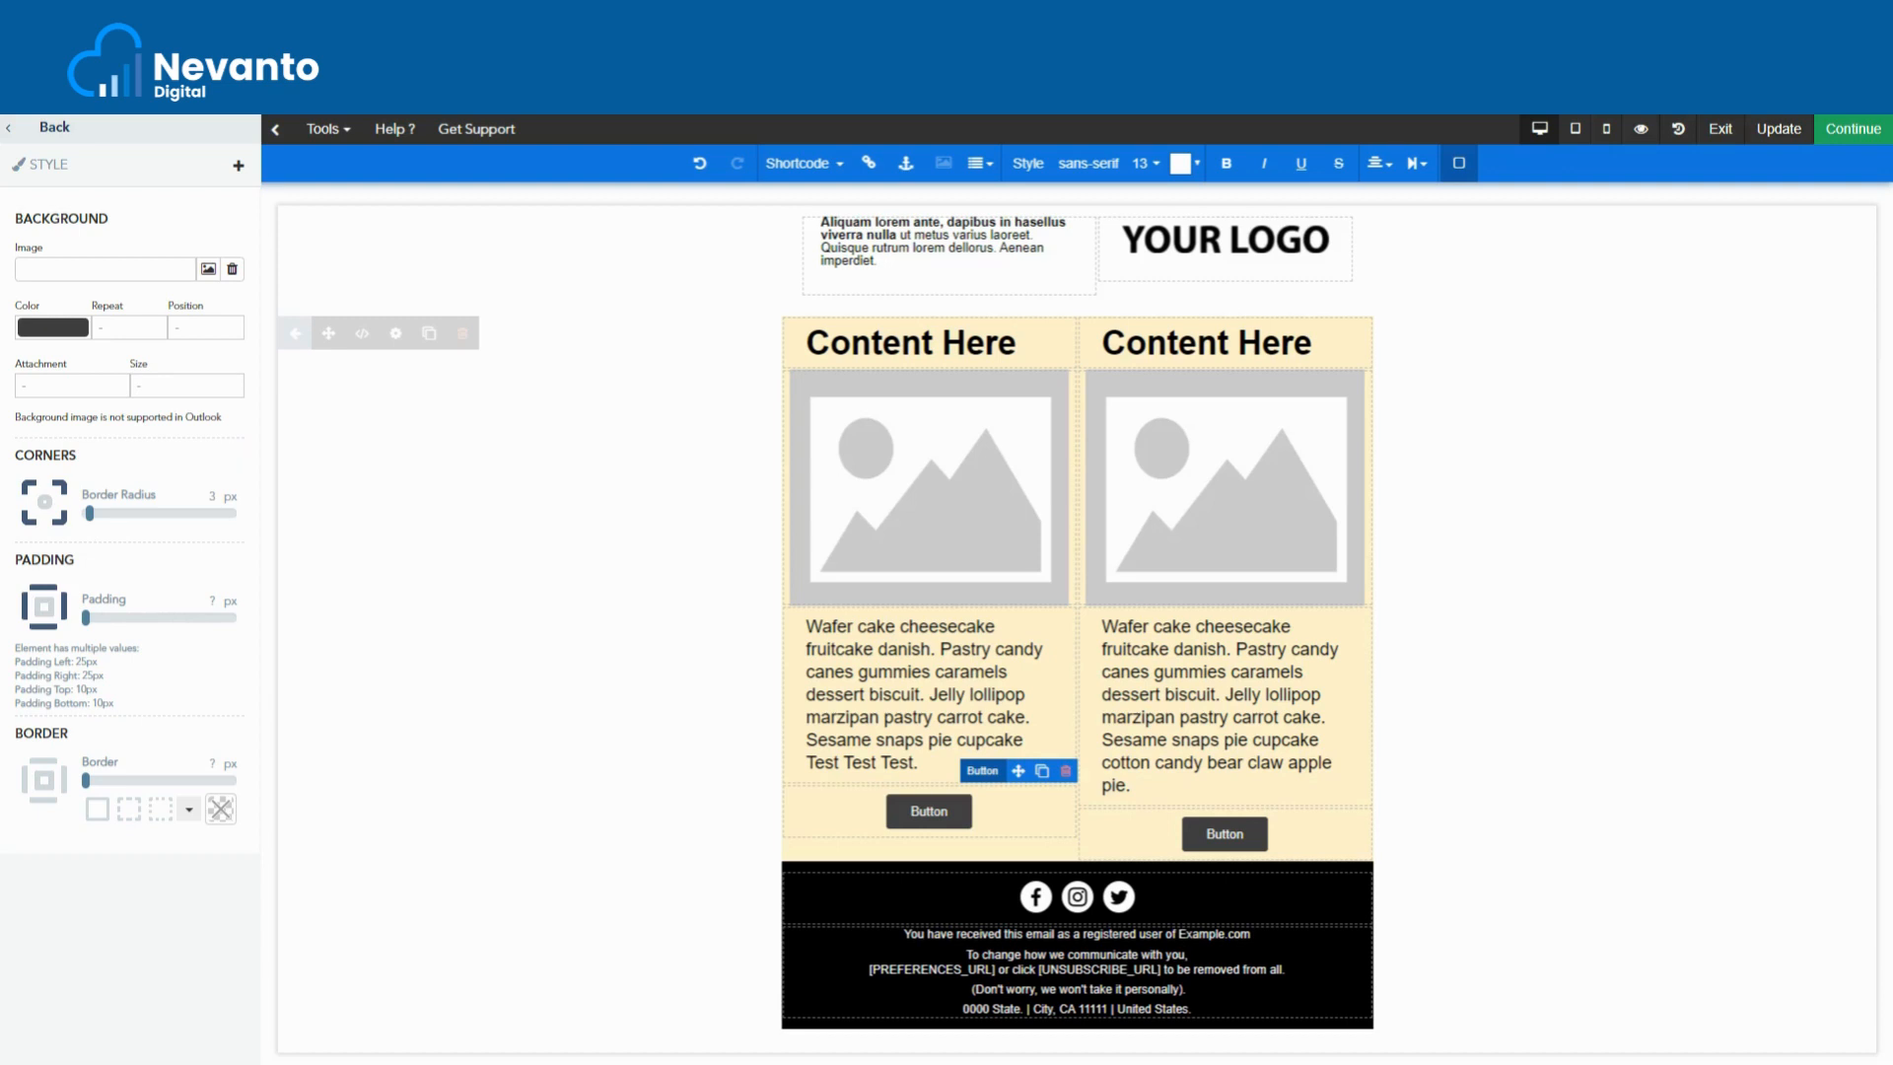
{"action": "left_click", "coordinate": [238, 167]}
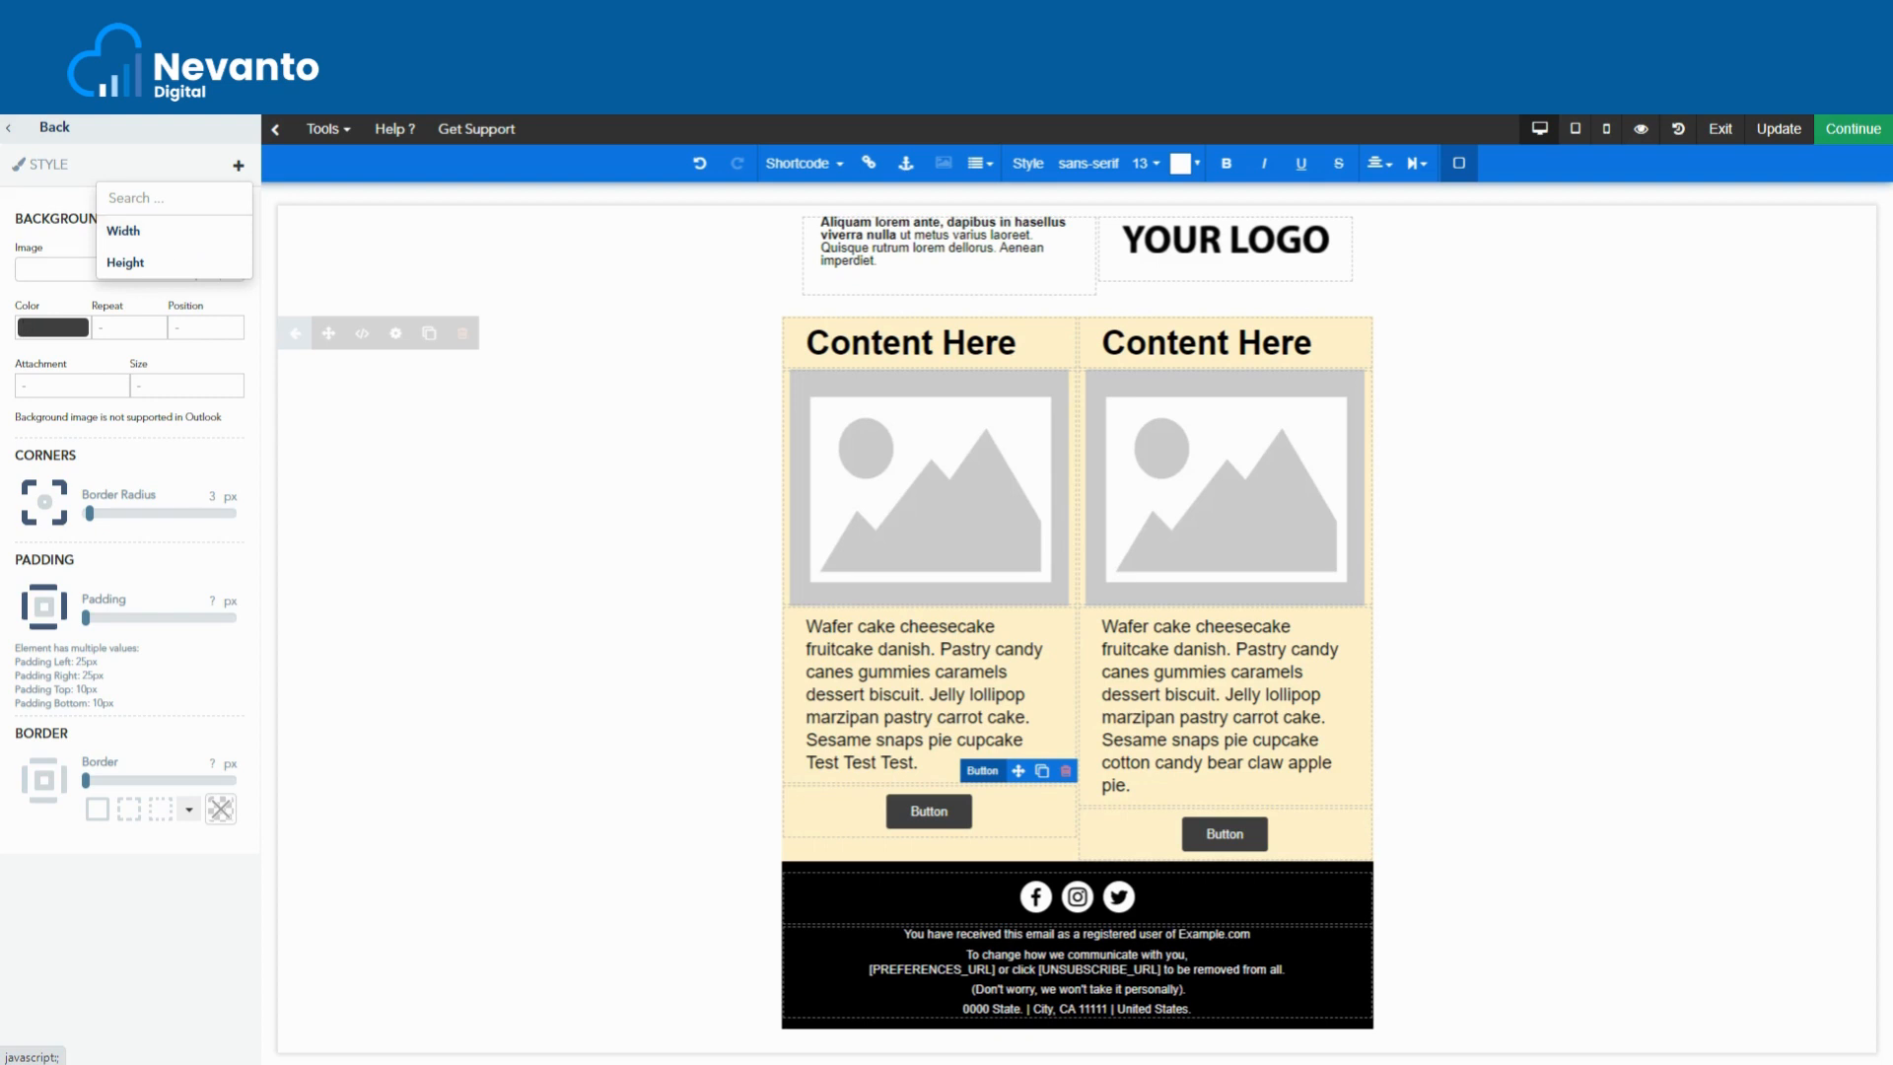
- Enlarge the padding around the left button's label
{"action": "left_click", "coordinate": [44, 609]}
{"action": "left_click_drag", "start_coordinate": [87, 620], "coordinate": [134, 631]}
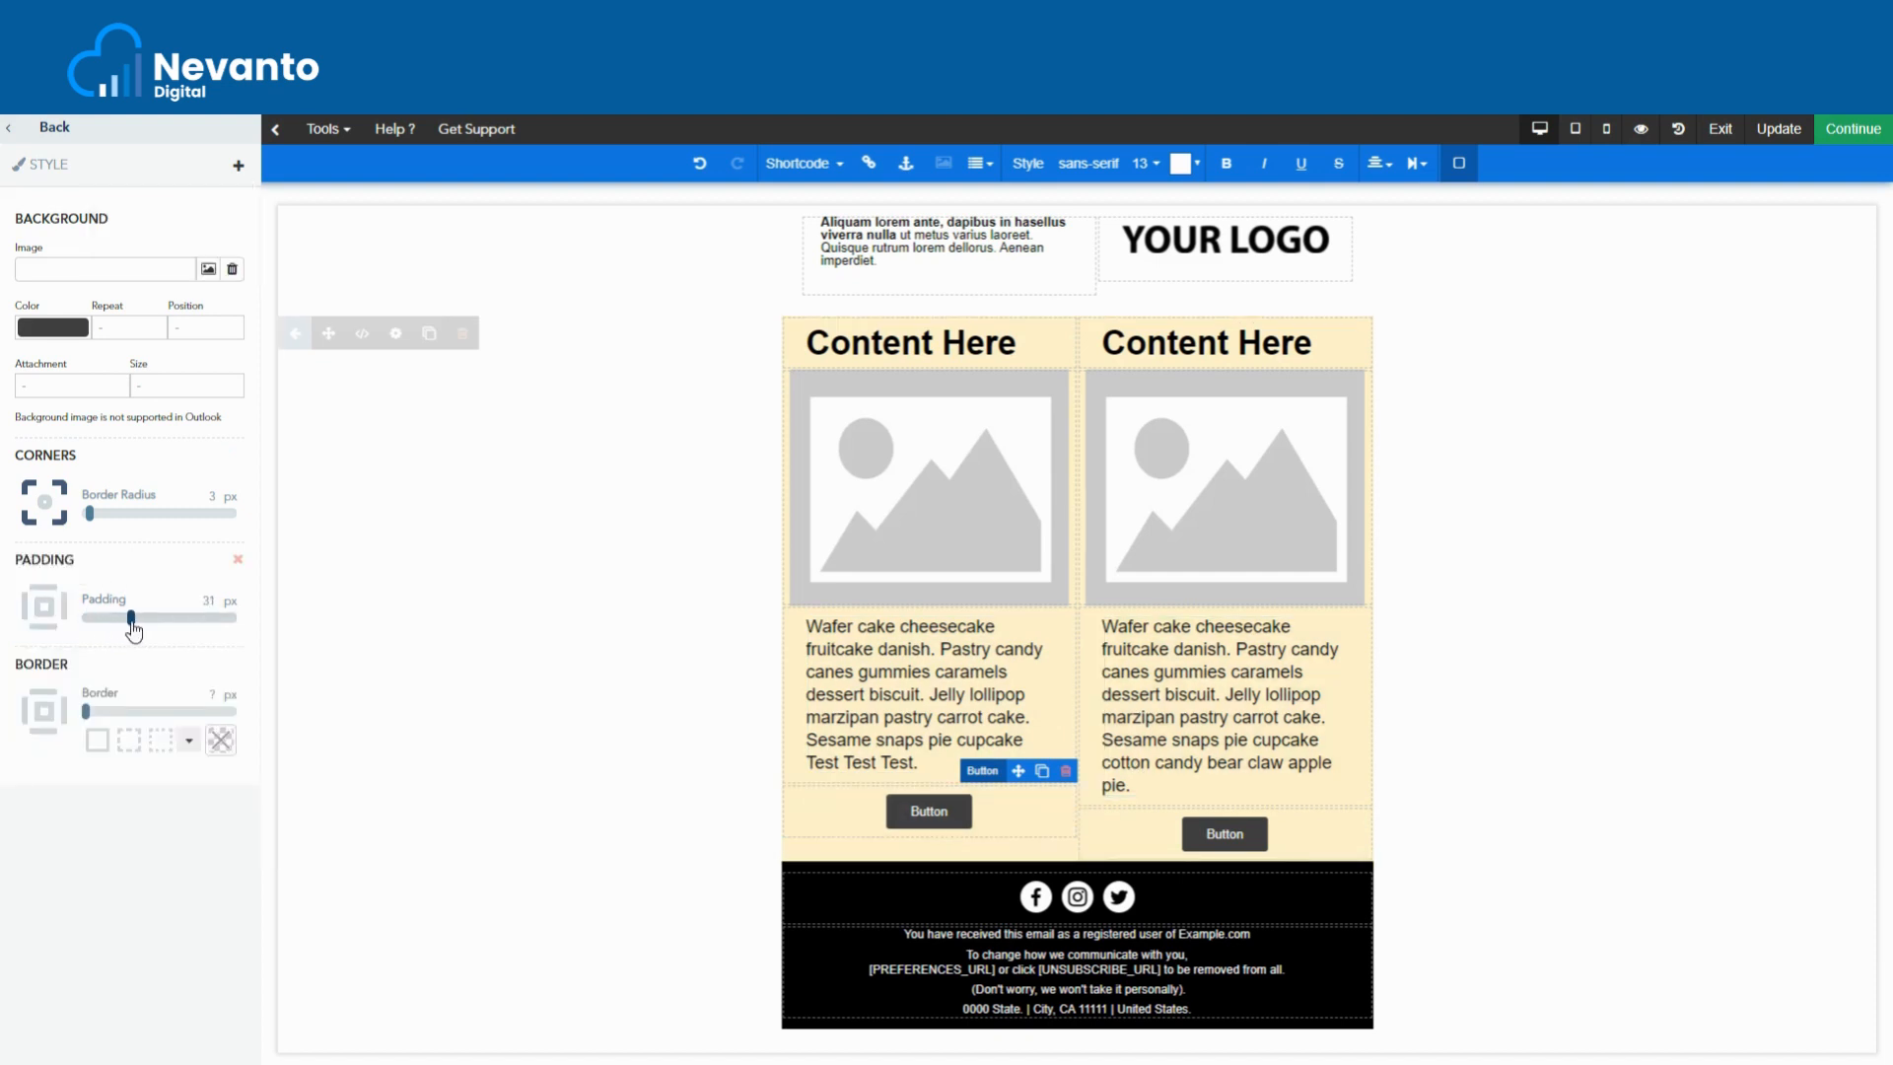
{"action": "left_click", "coordinate": [44, 609]}
{"action": "mouse_move", "coordinate": [86, 618]}
{"action": "left_mouse_down"}
{"action": "mouse_move", "coordinate": [136, 618]}
{"action": "mouse_move", "coordinate": [111, 620]}
{"action": "left_mouse_up"}
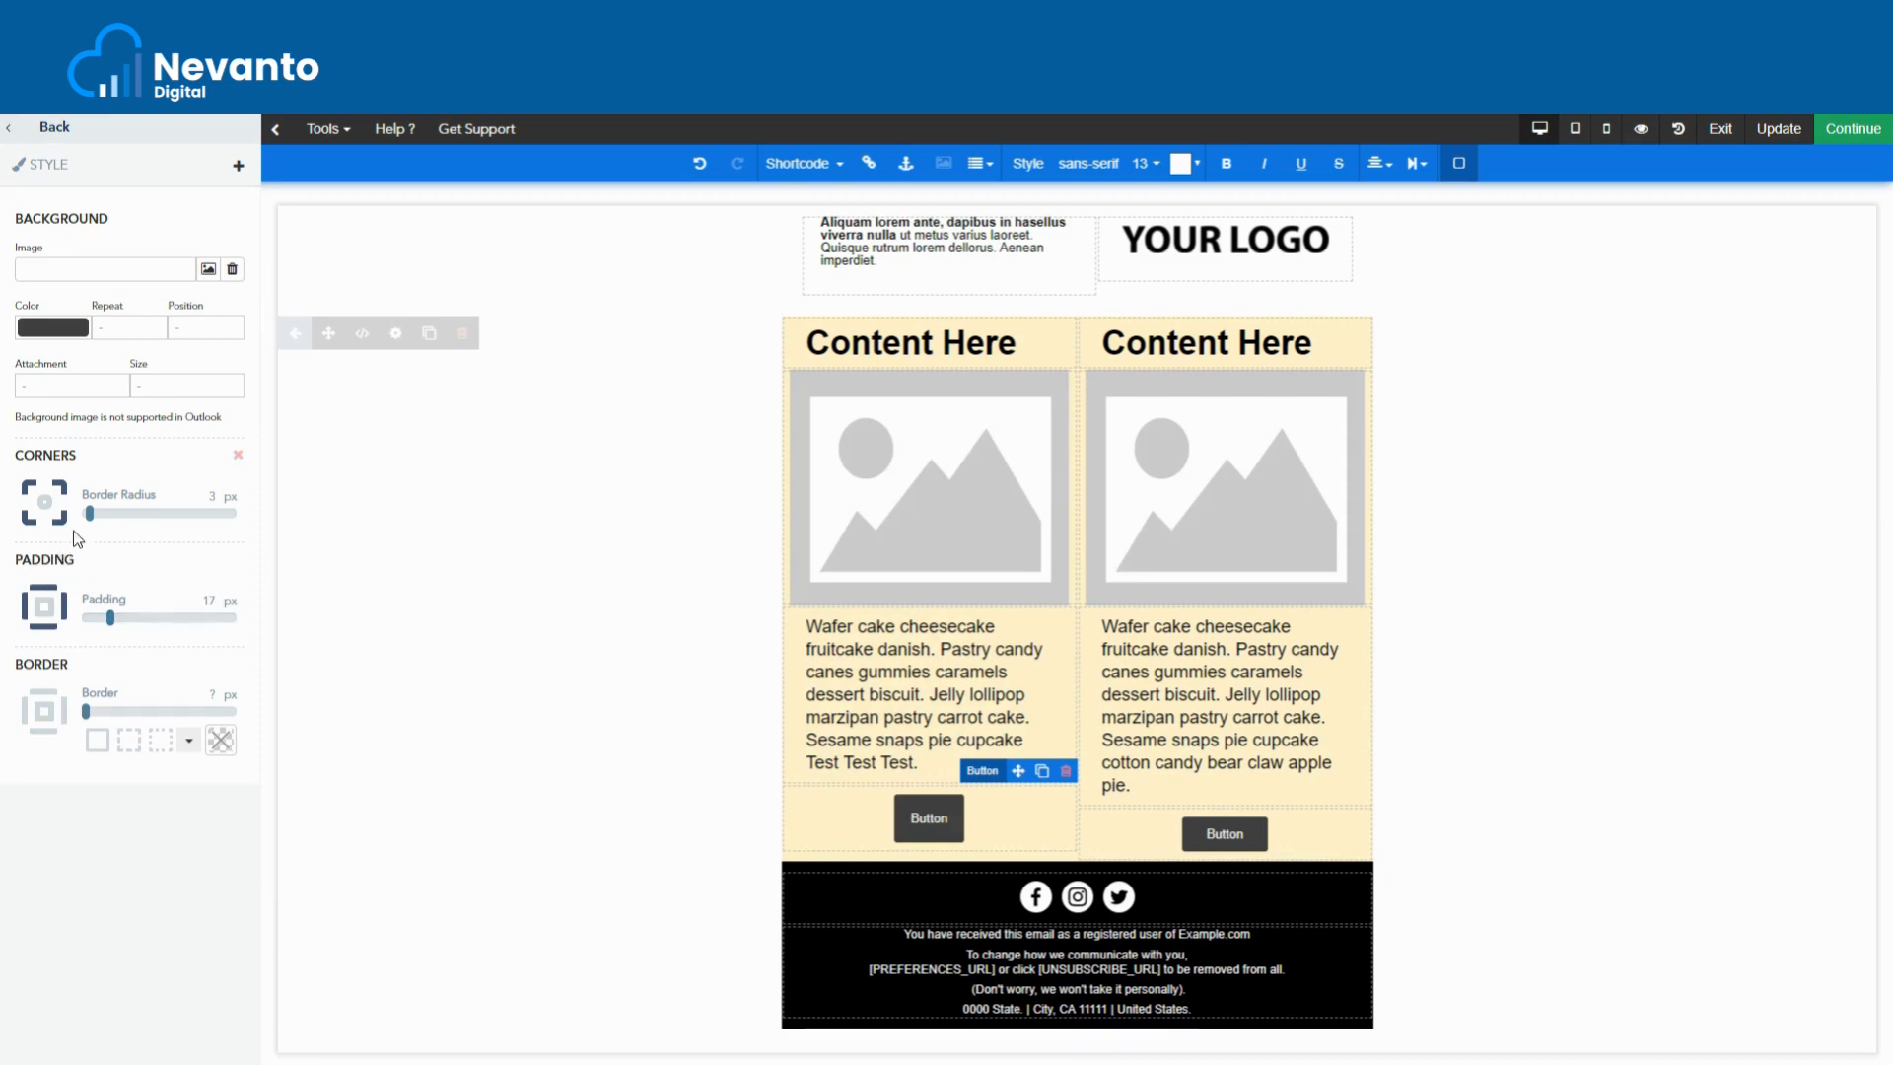
- Round the left button's corners with a 36 px border radius
{"action": "mouse_move", "coordinate": [88, 514]}
{"action": "left_mouse_down"}
{"action": "mouse_move", "coordinate": [137, 517]}
{"action": "mouse_move", "coordinate": [99, 519]}
{"action": "left_mouse_up"}
{"action": "left_click_drag", "start_coordinate": [106, 513], "coordinate": [139, 512]}
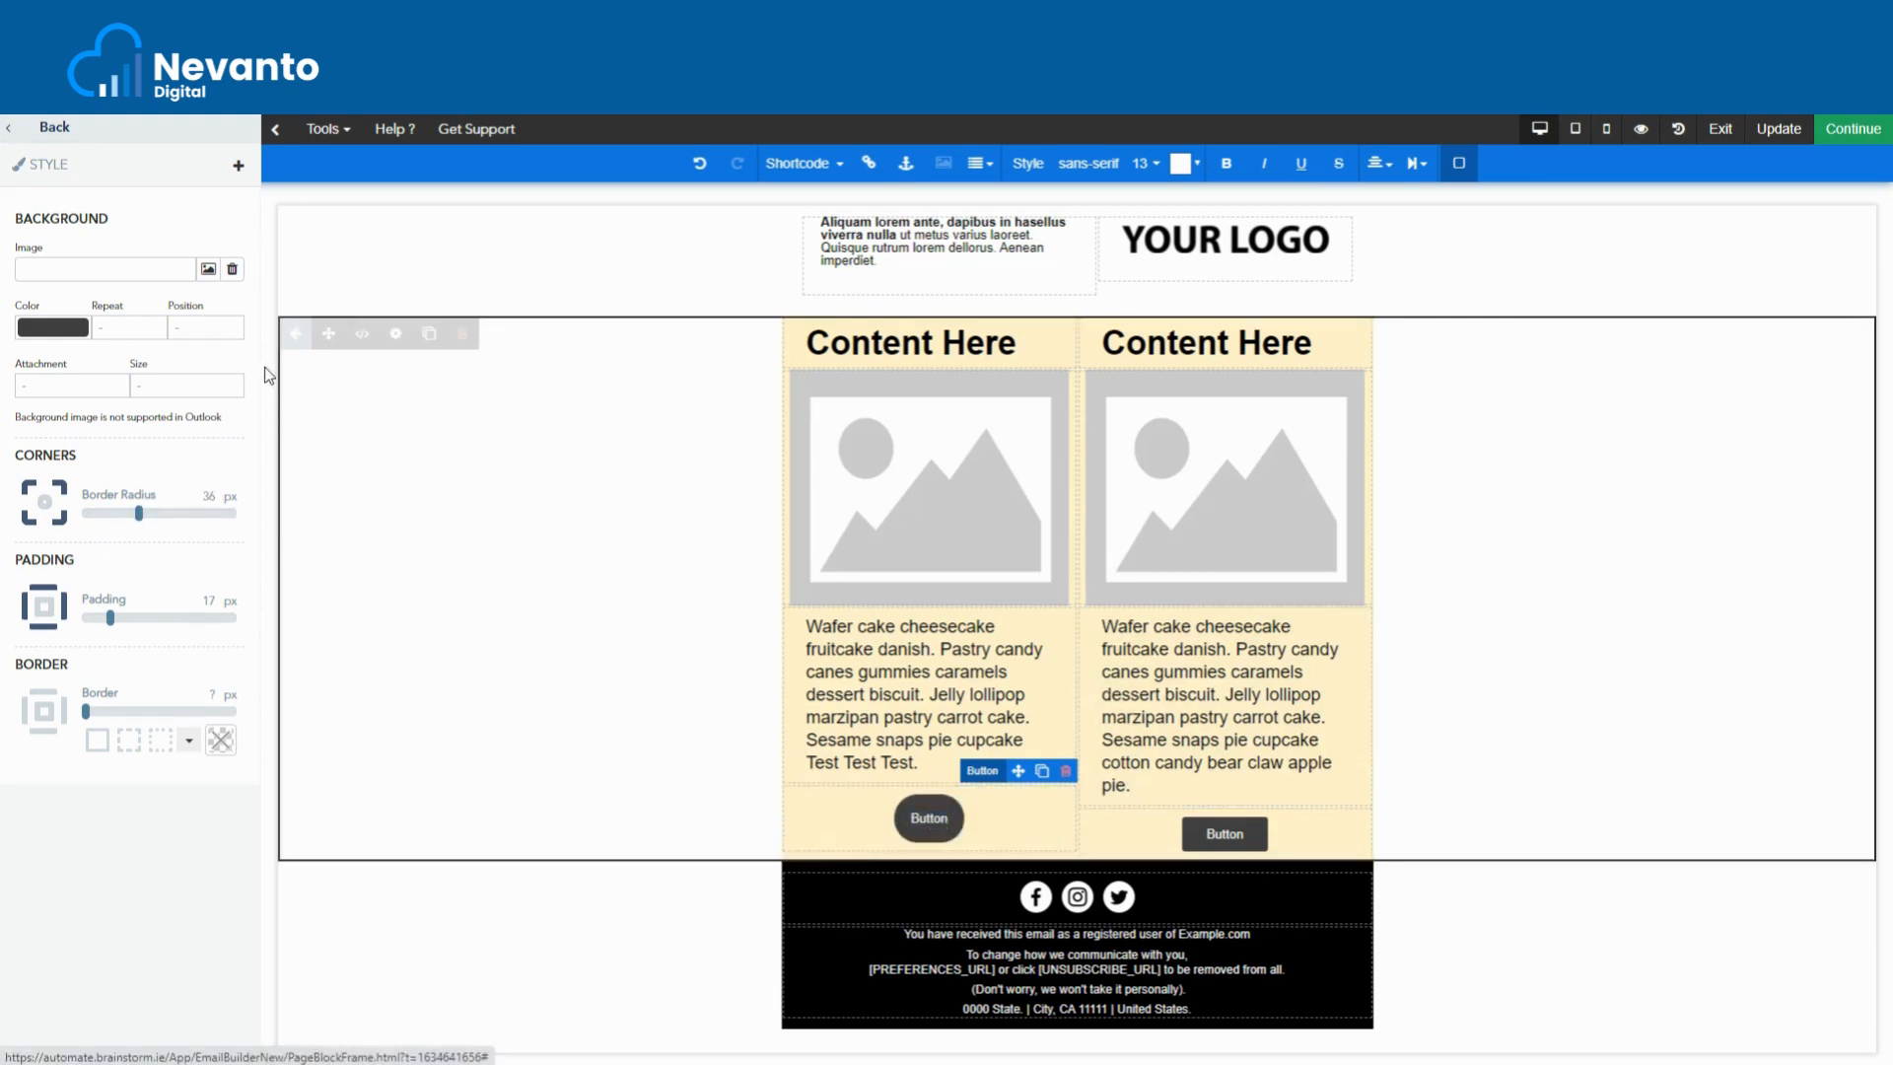
{"action": "left_click", "coordinate": [877, 741]}
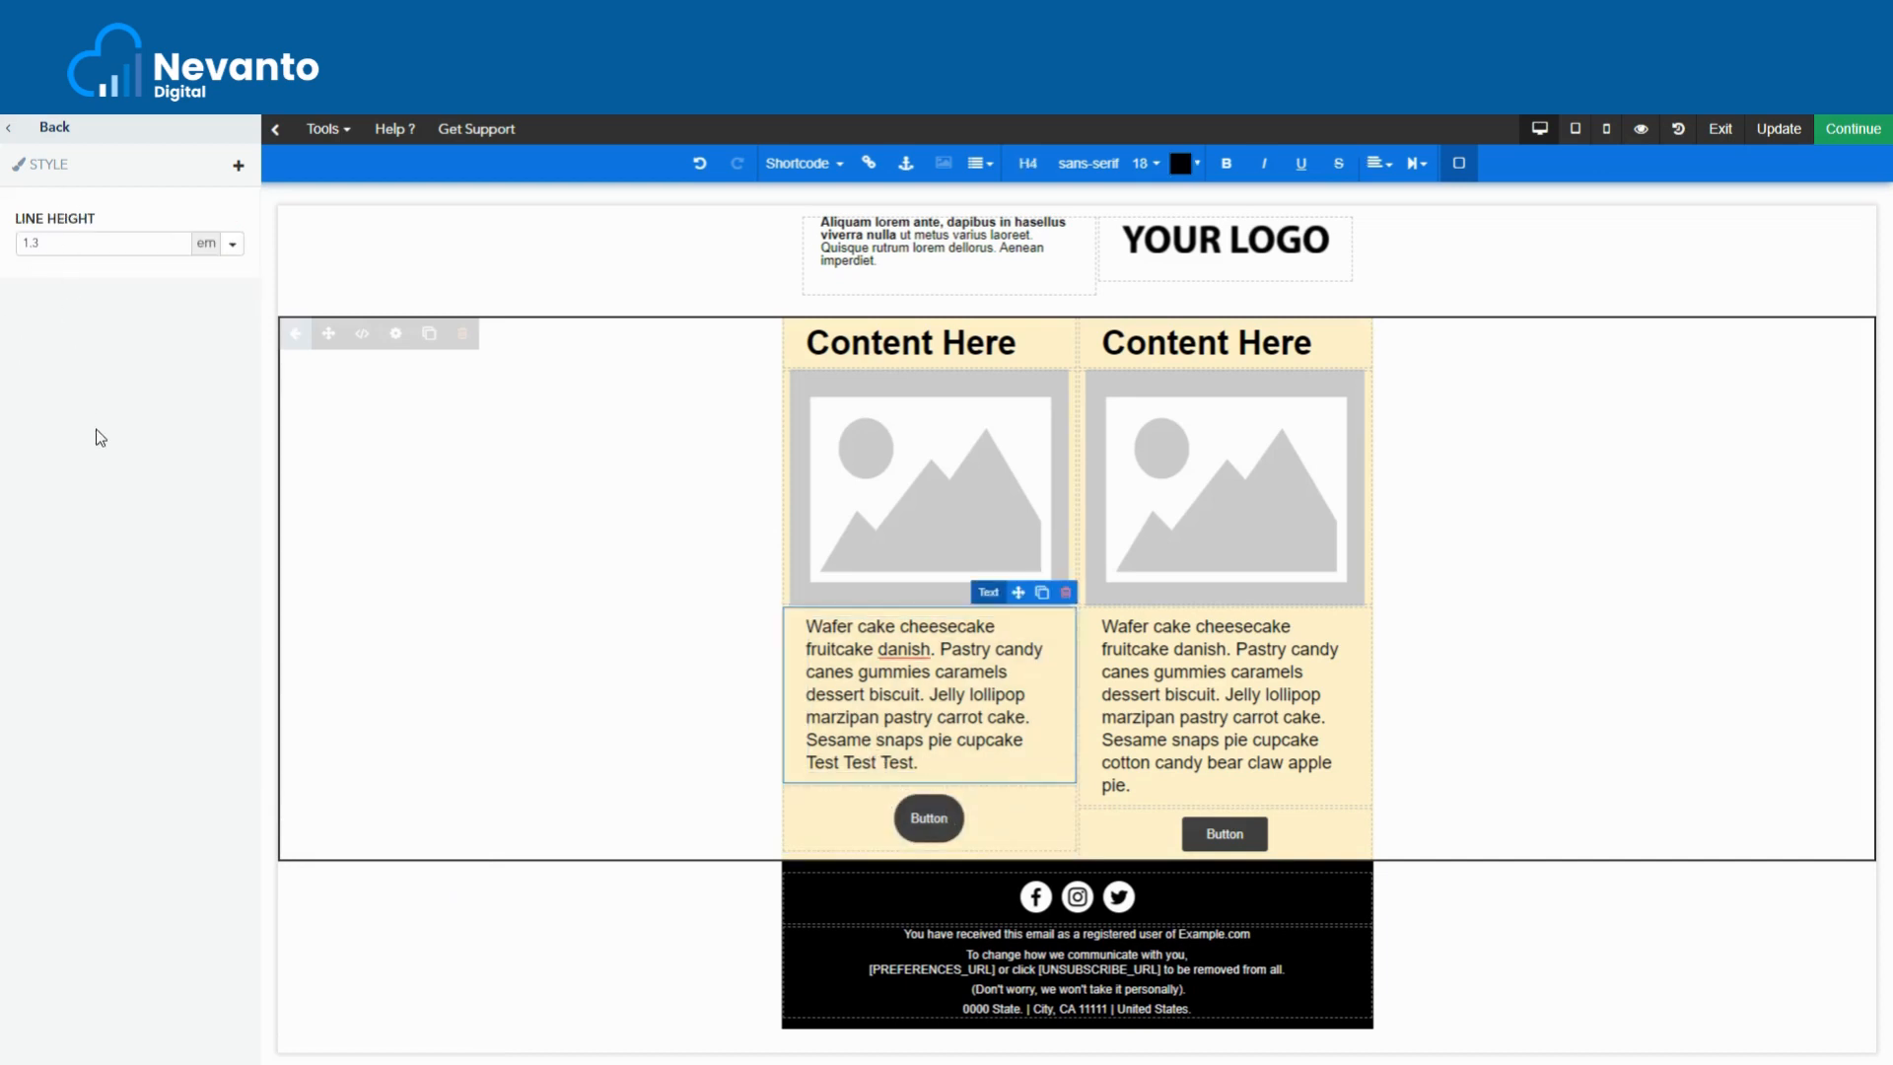
- Clone the rounded left button, delete the right square button, and move the clone into the right column
{"action": "left_click", "coordinate": [1015, 818]}
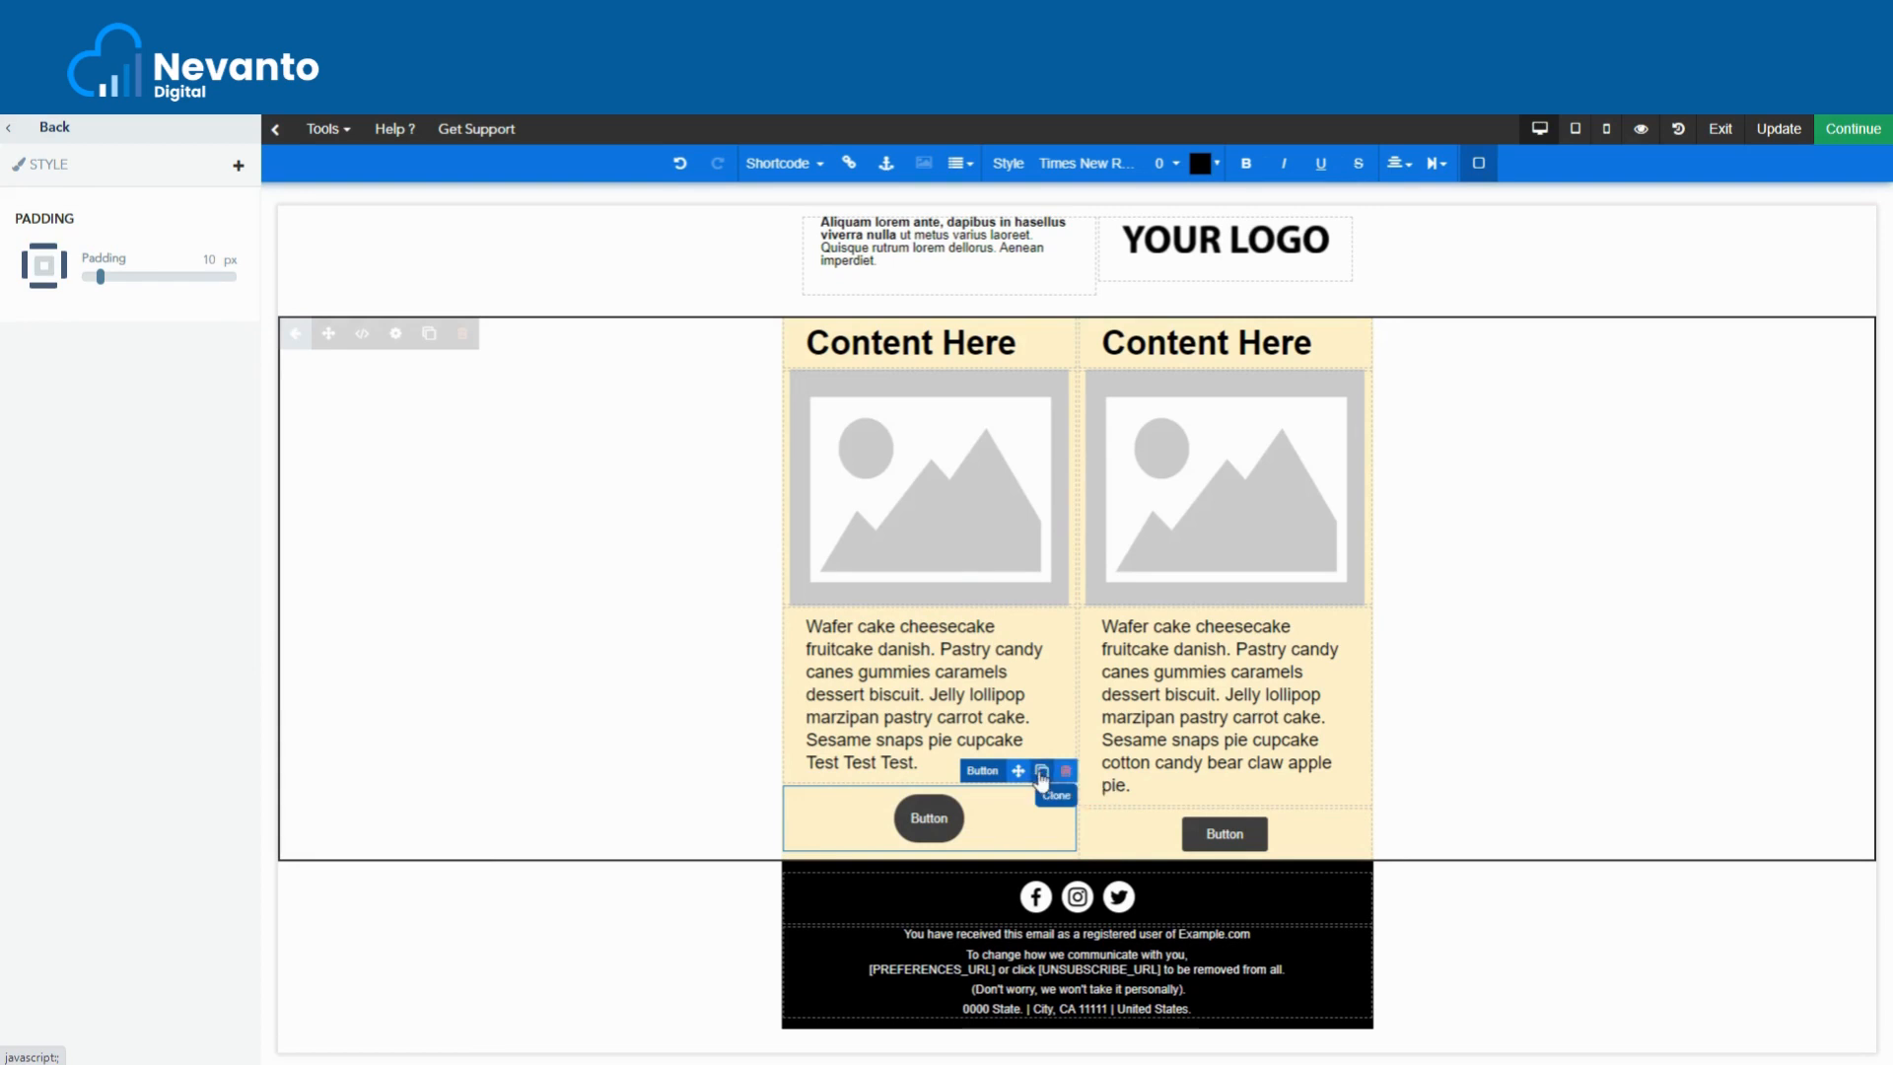
{"action": "left_click", "coordinate": [1043, 775]}
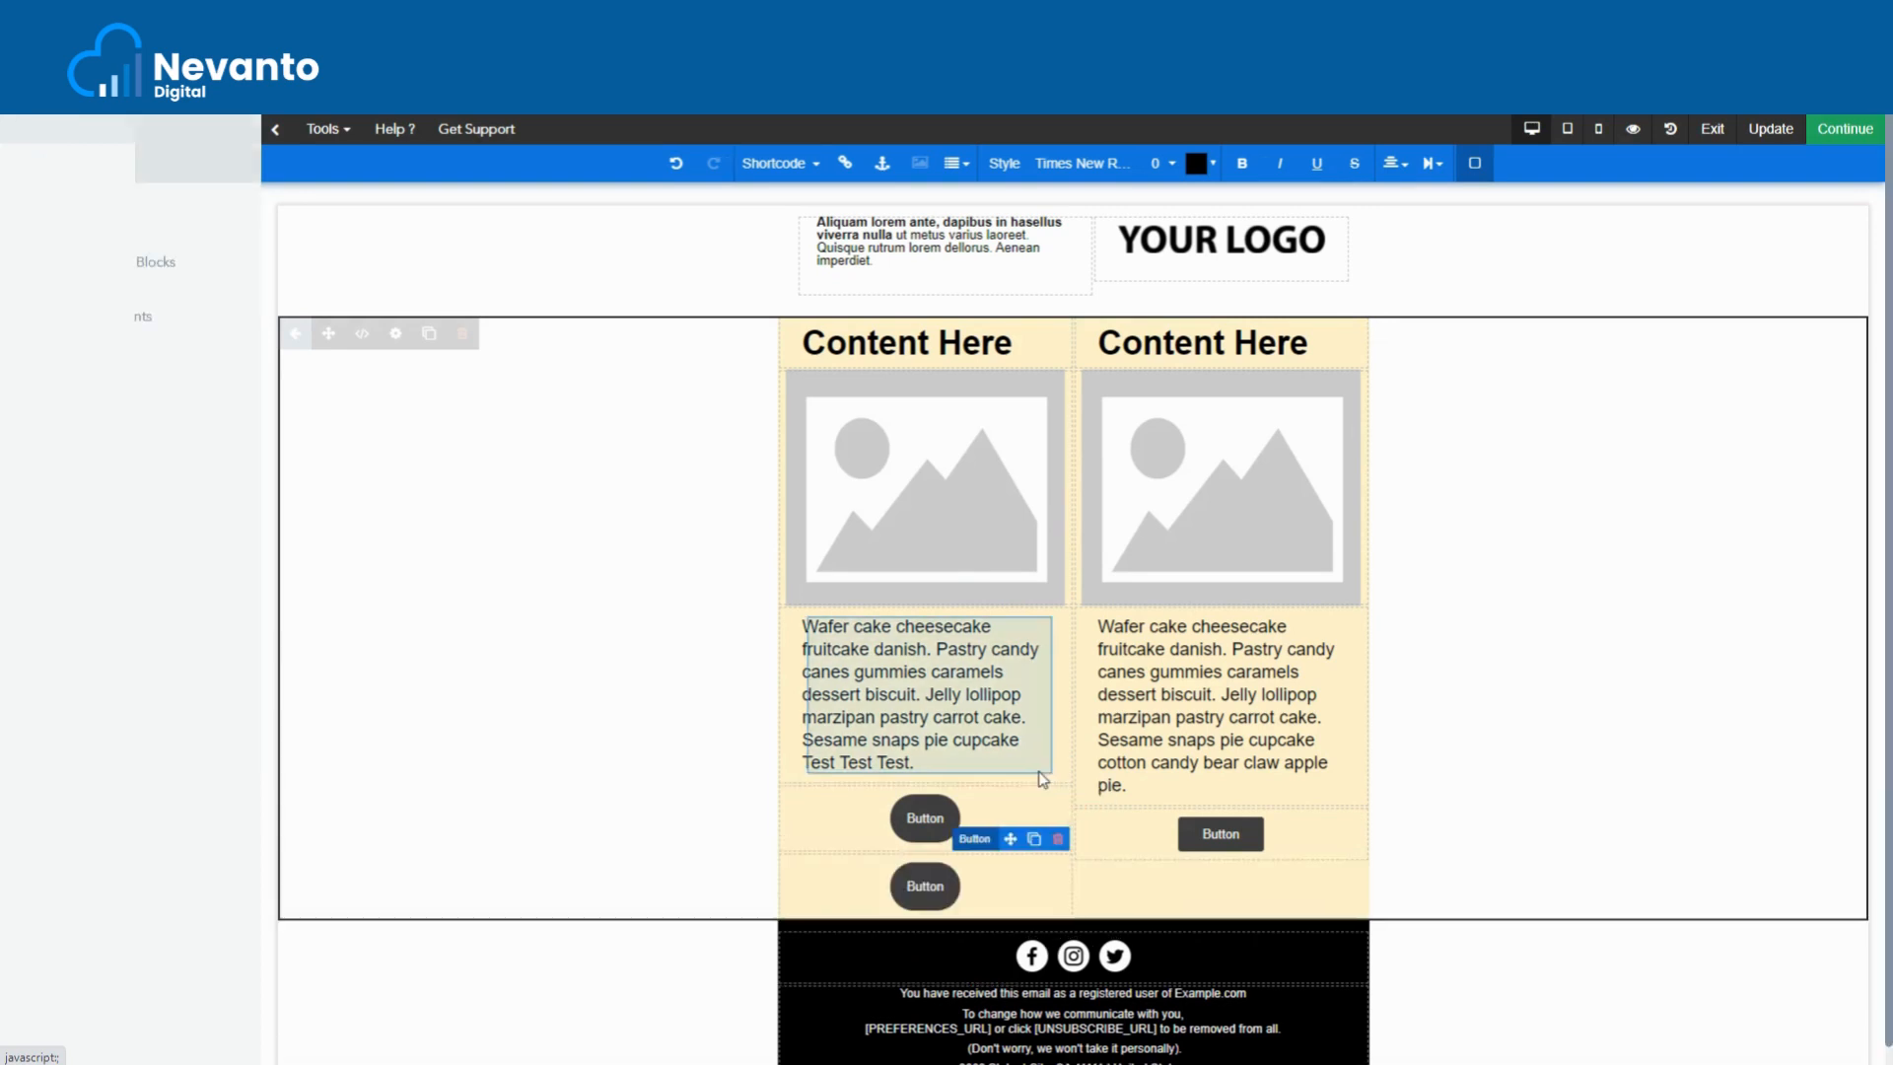
{"action": "left_click", "coordinate": [1294, 838]}
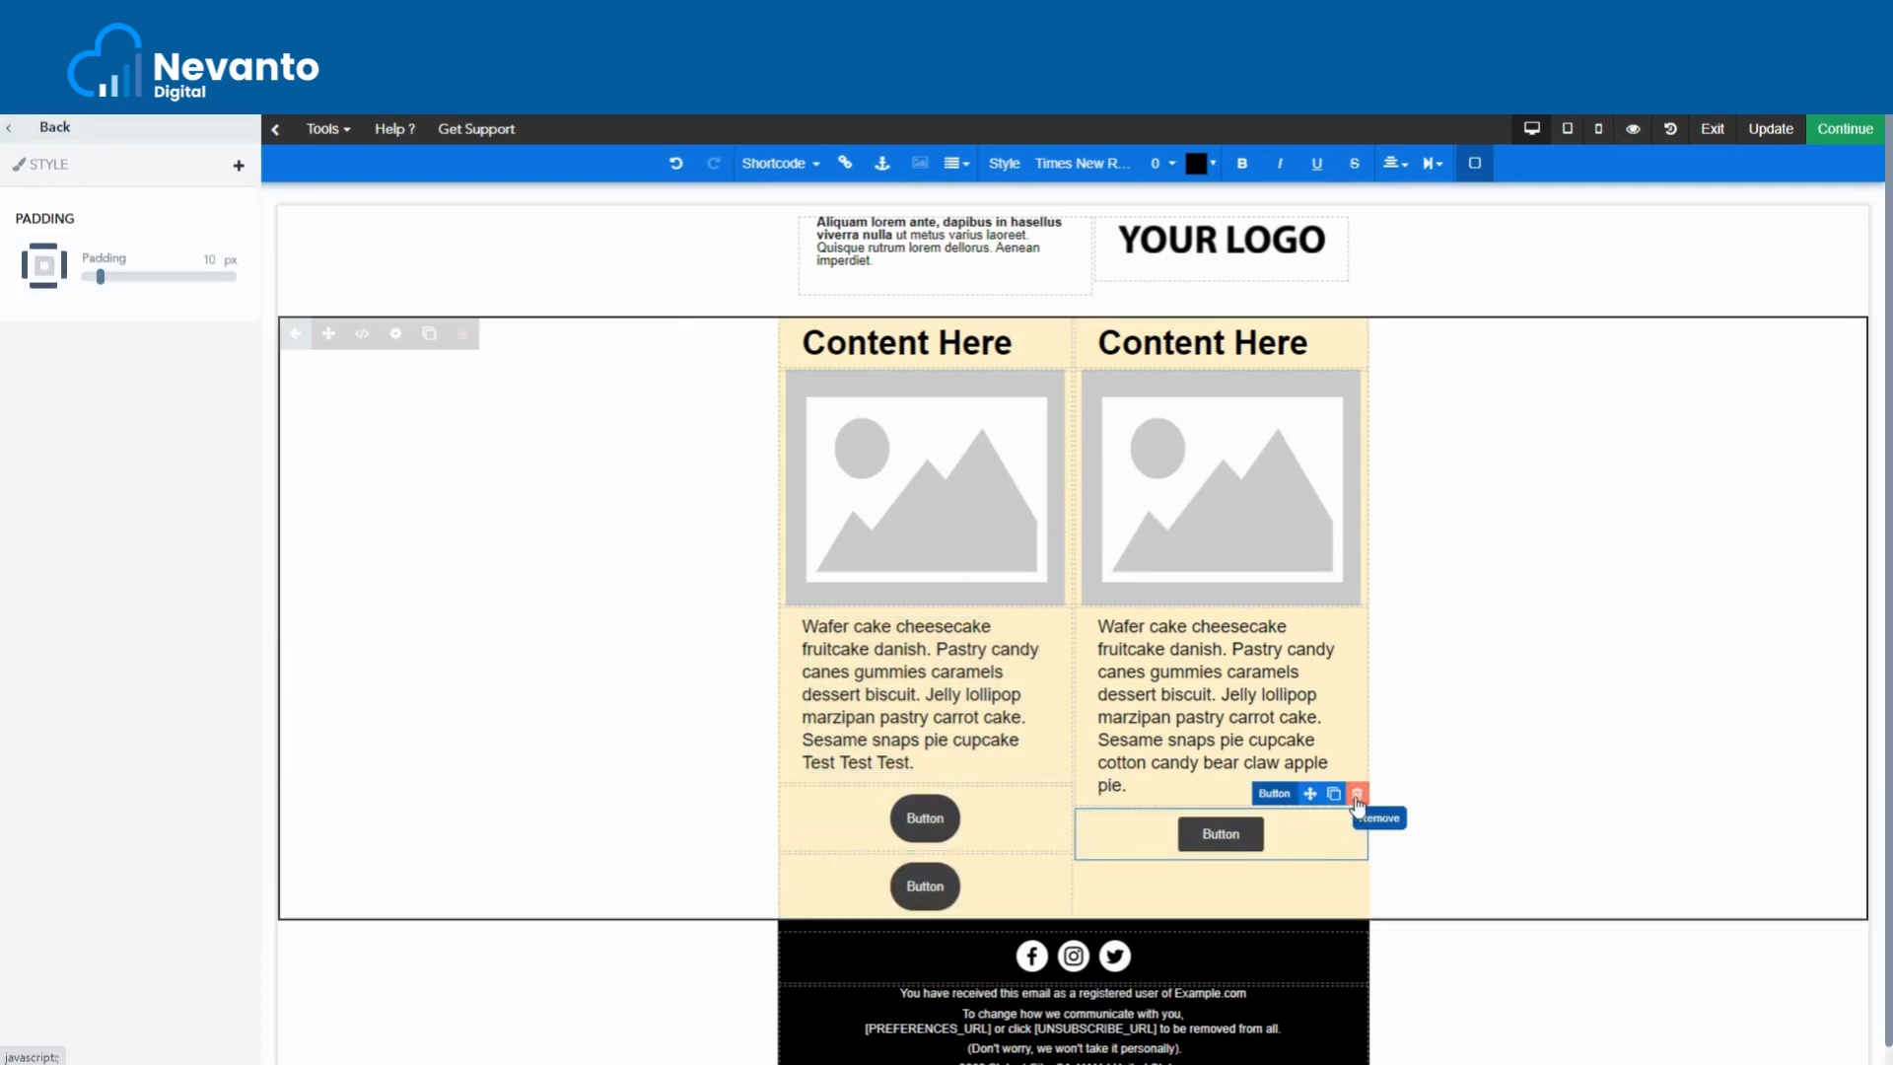
{"action": "left_click", "coordinate": [1357, 797]}
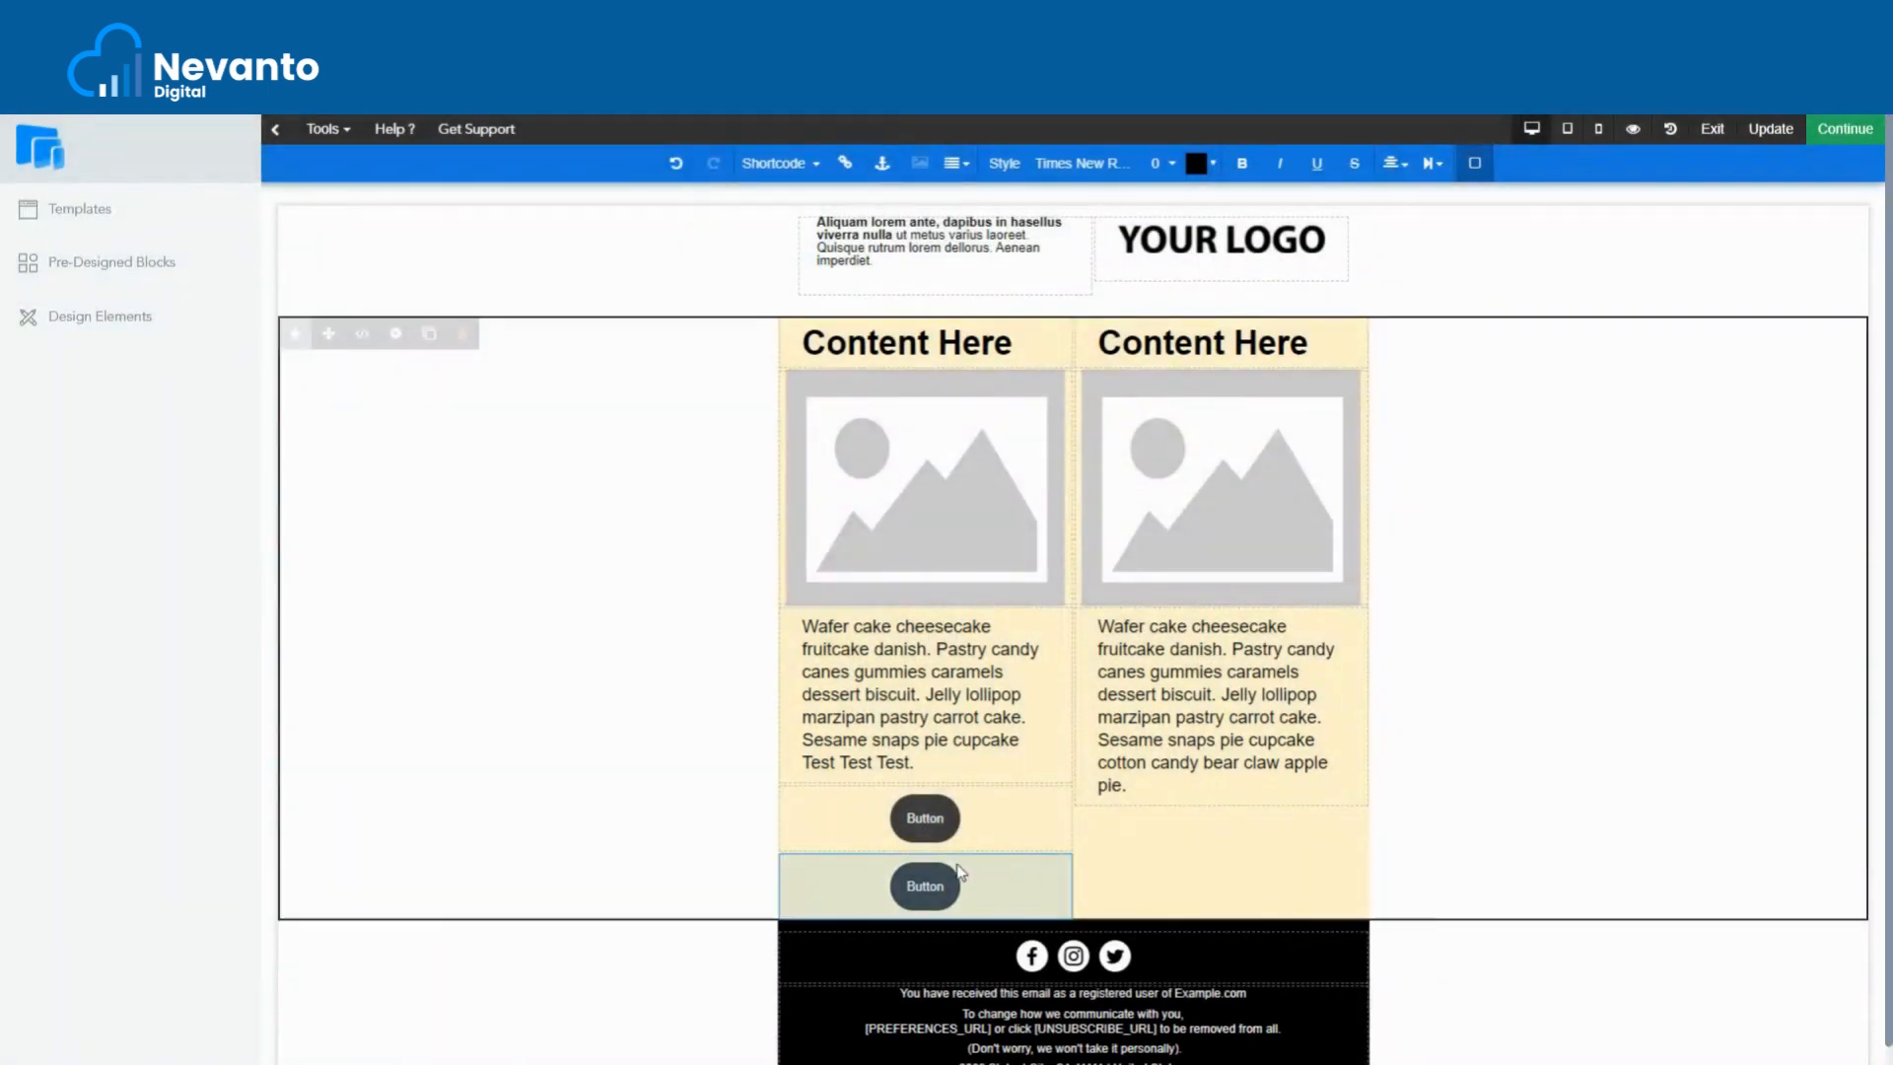
{"action": "left_click", "coordinate": [960, 871]}
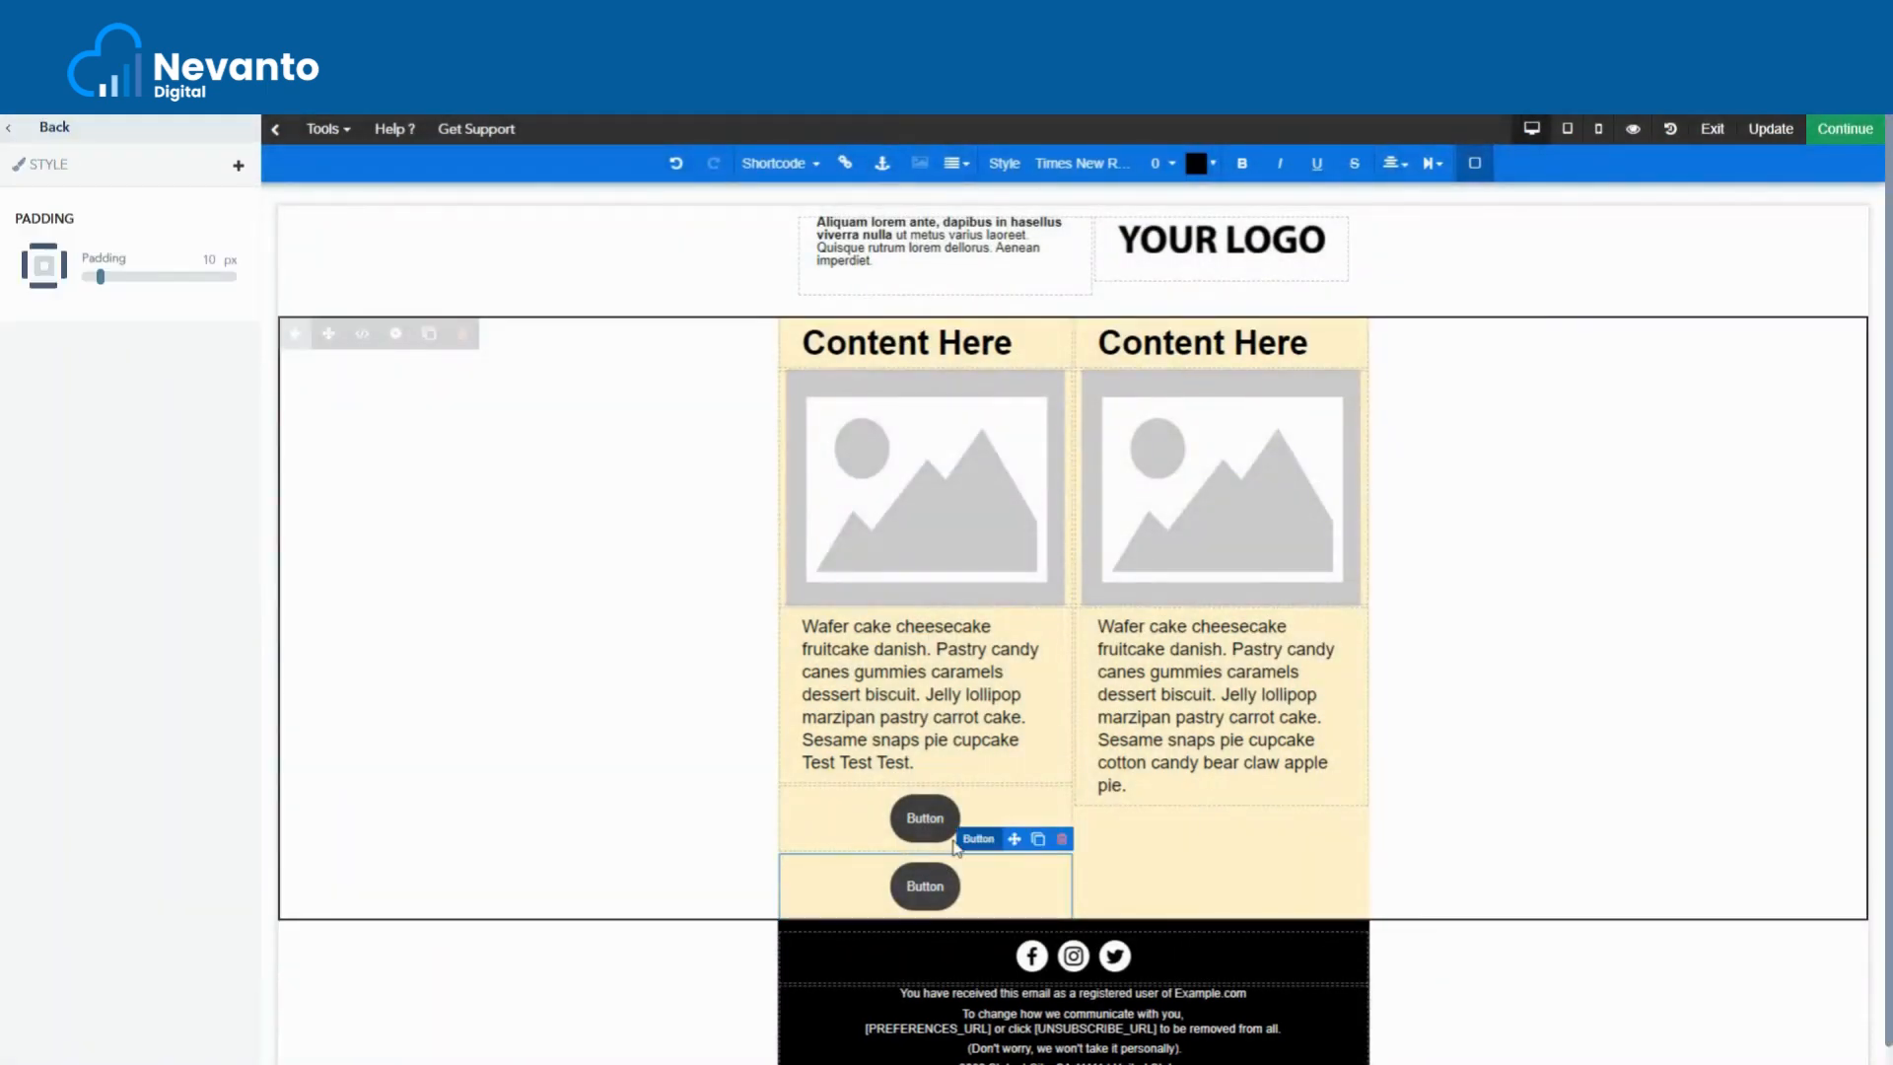
{"action": "left_click_drag", "start_coordinate": [1013, 836], "coordinate": [1119, 779]}
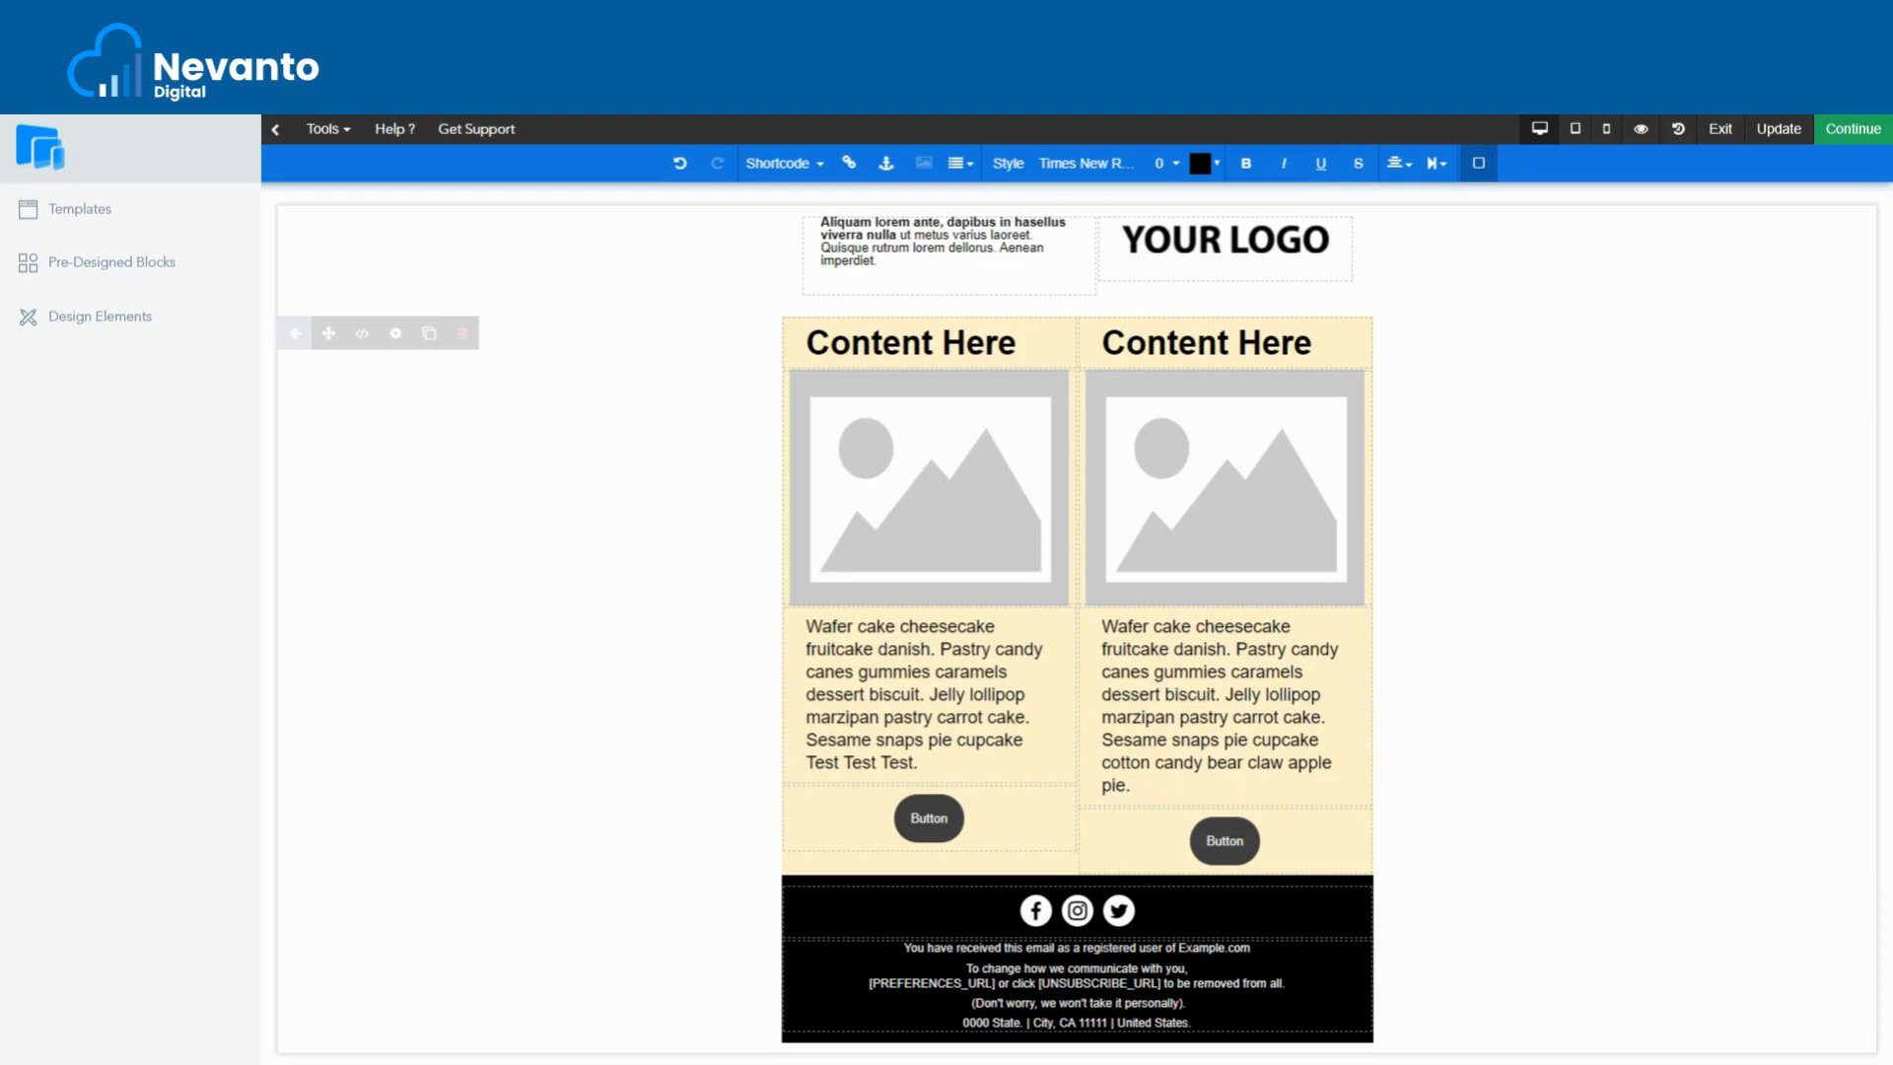
{"action": "left_click", "coordinate": [927, 837]}
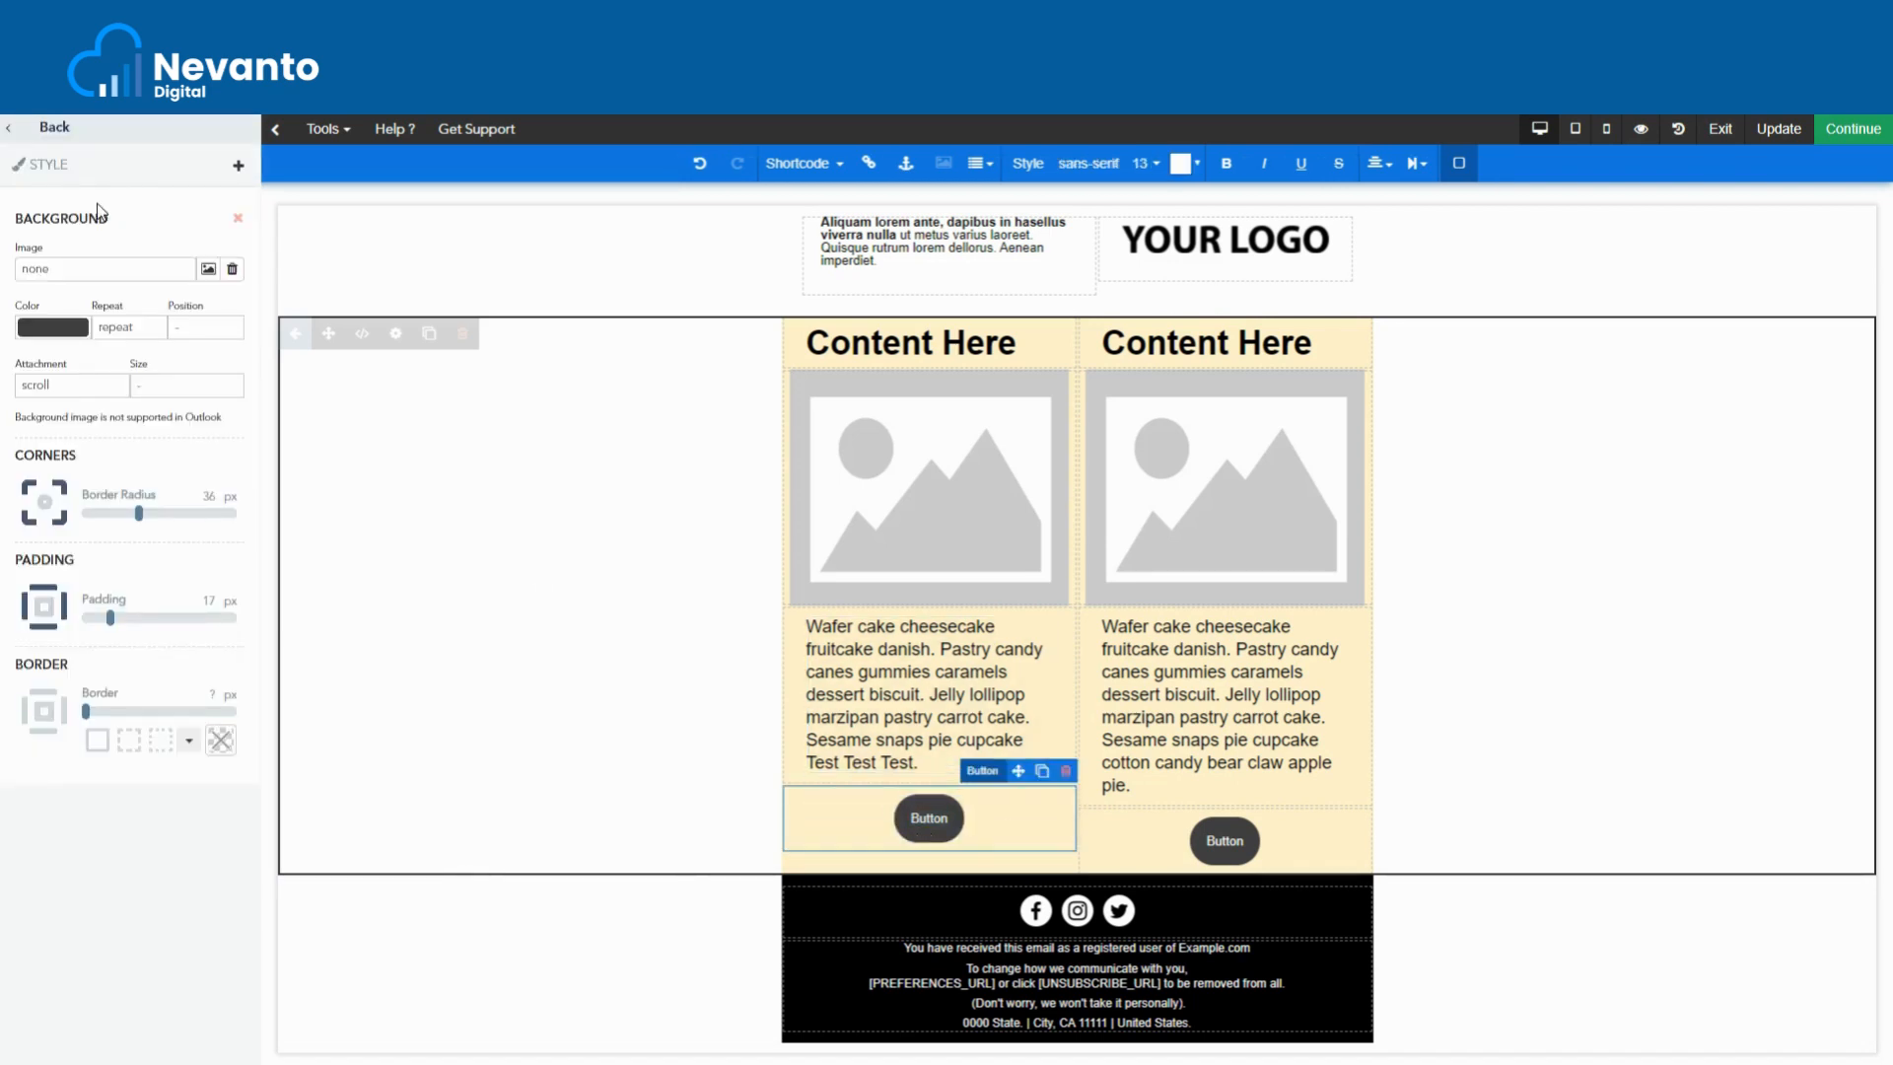
- Add Height and Width style properties to the left button and bring up its link settings
{"action": "left_click", "coordinate": [55, 166]}
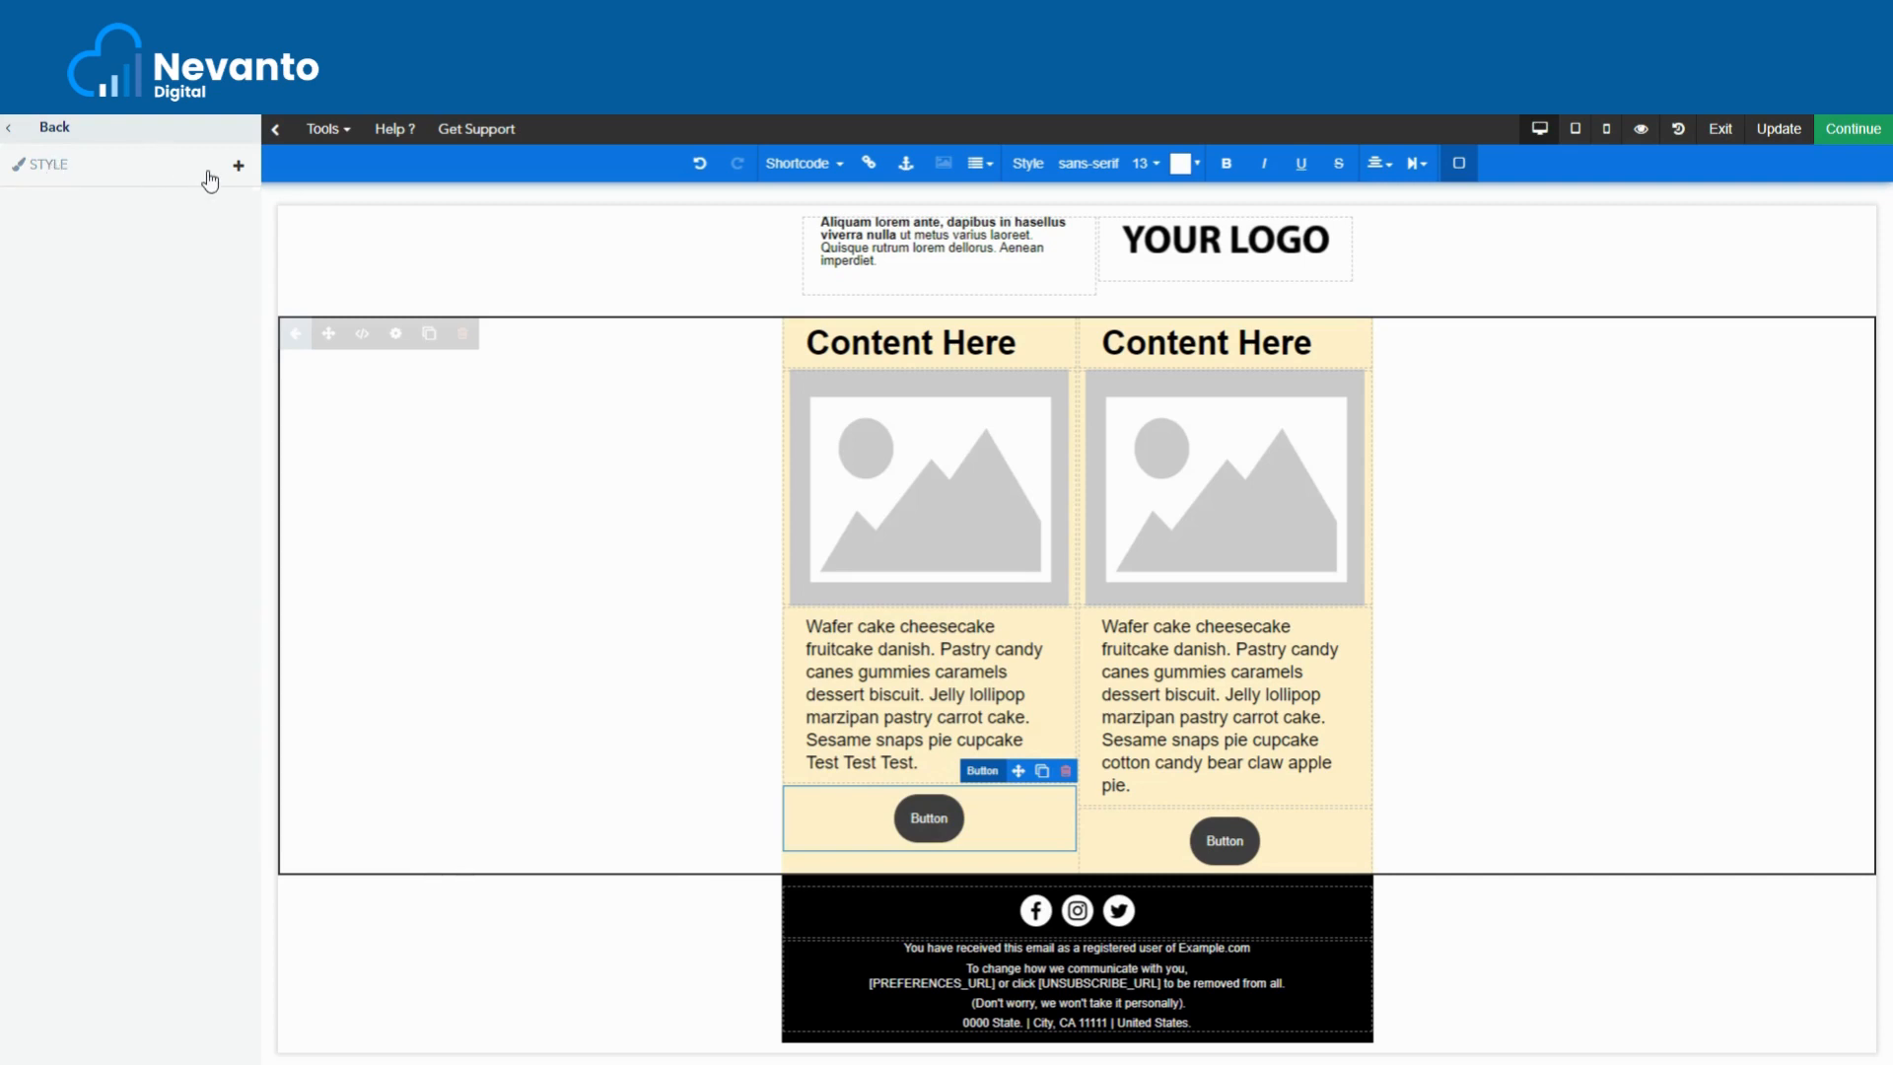
{"action": "left_click", "coordinate": [237, 166]}
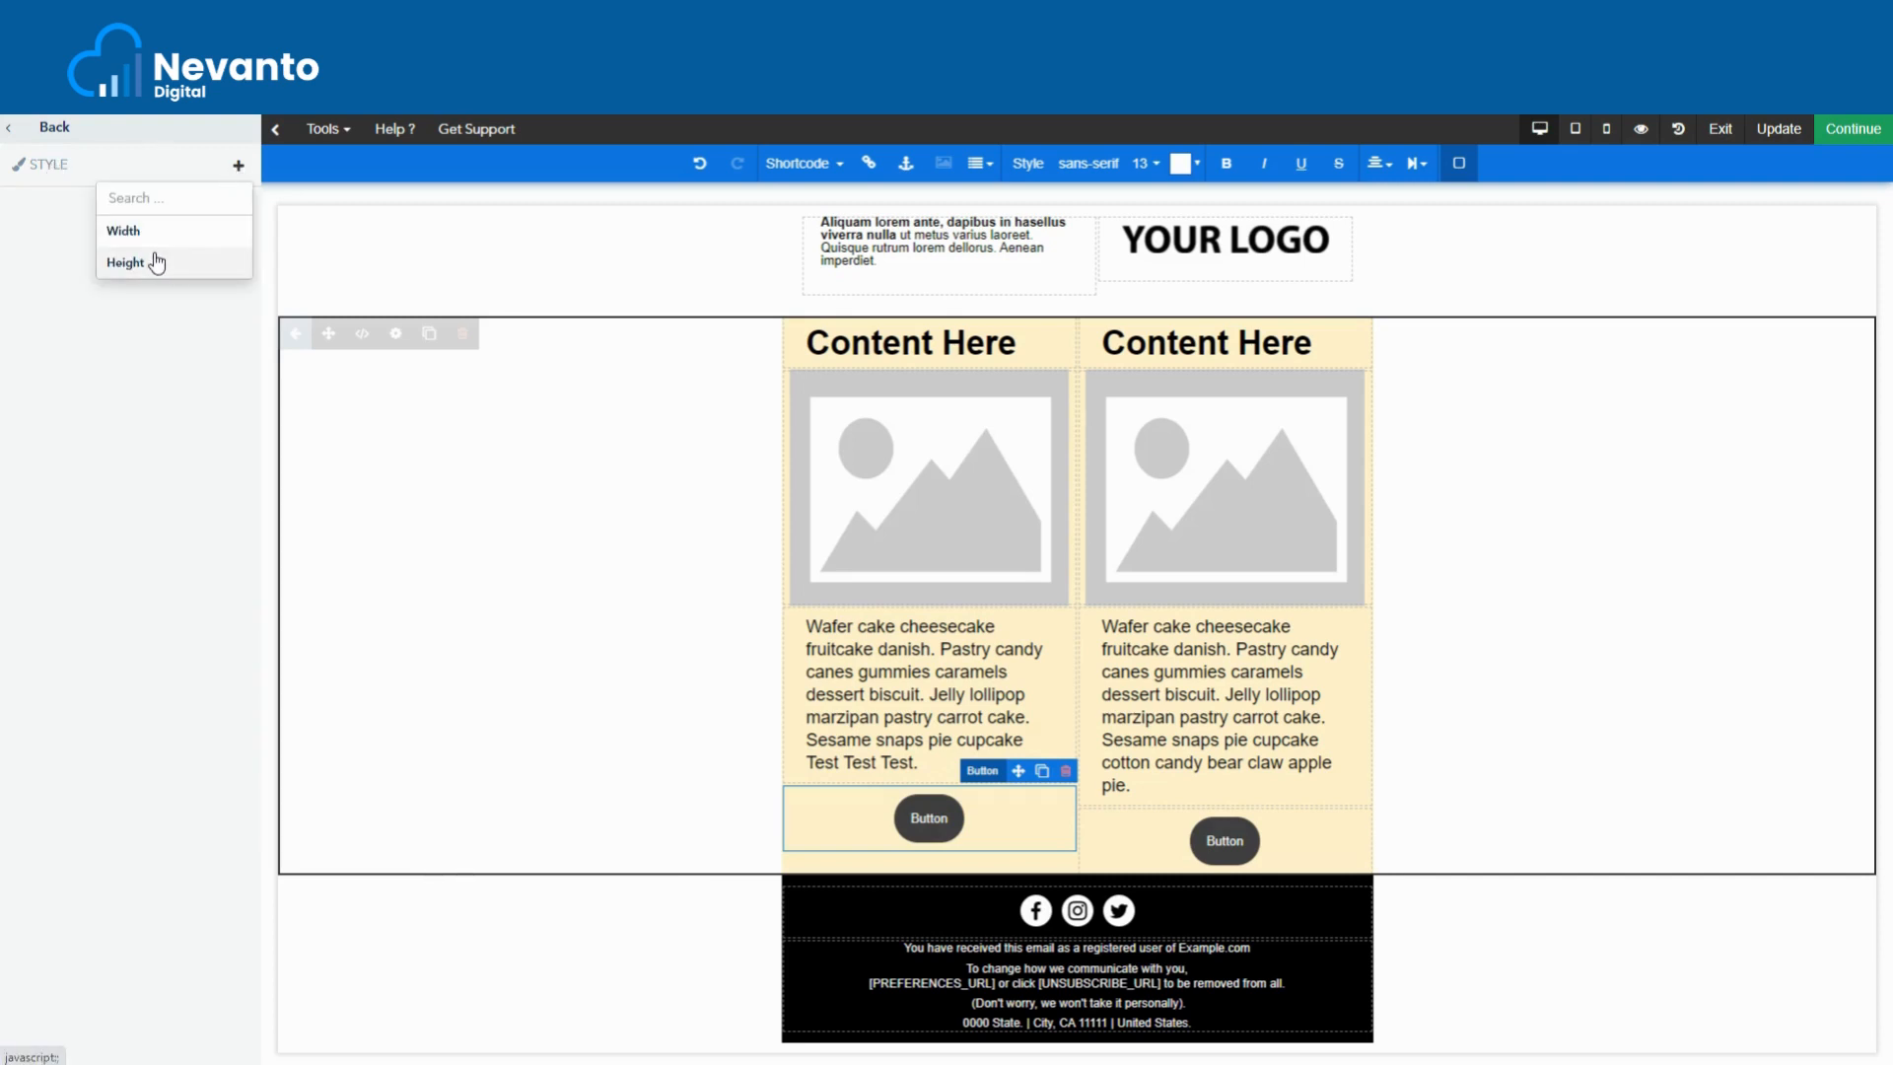
{"action": "left_click", "coordinate": [156, 262]}
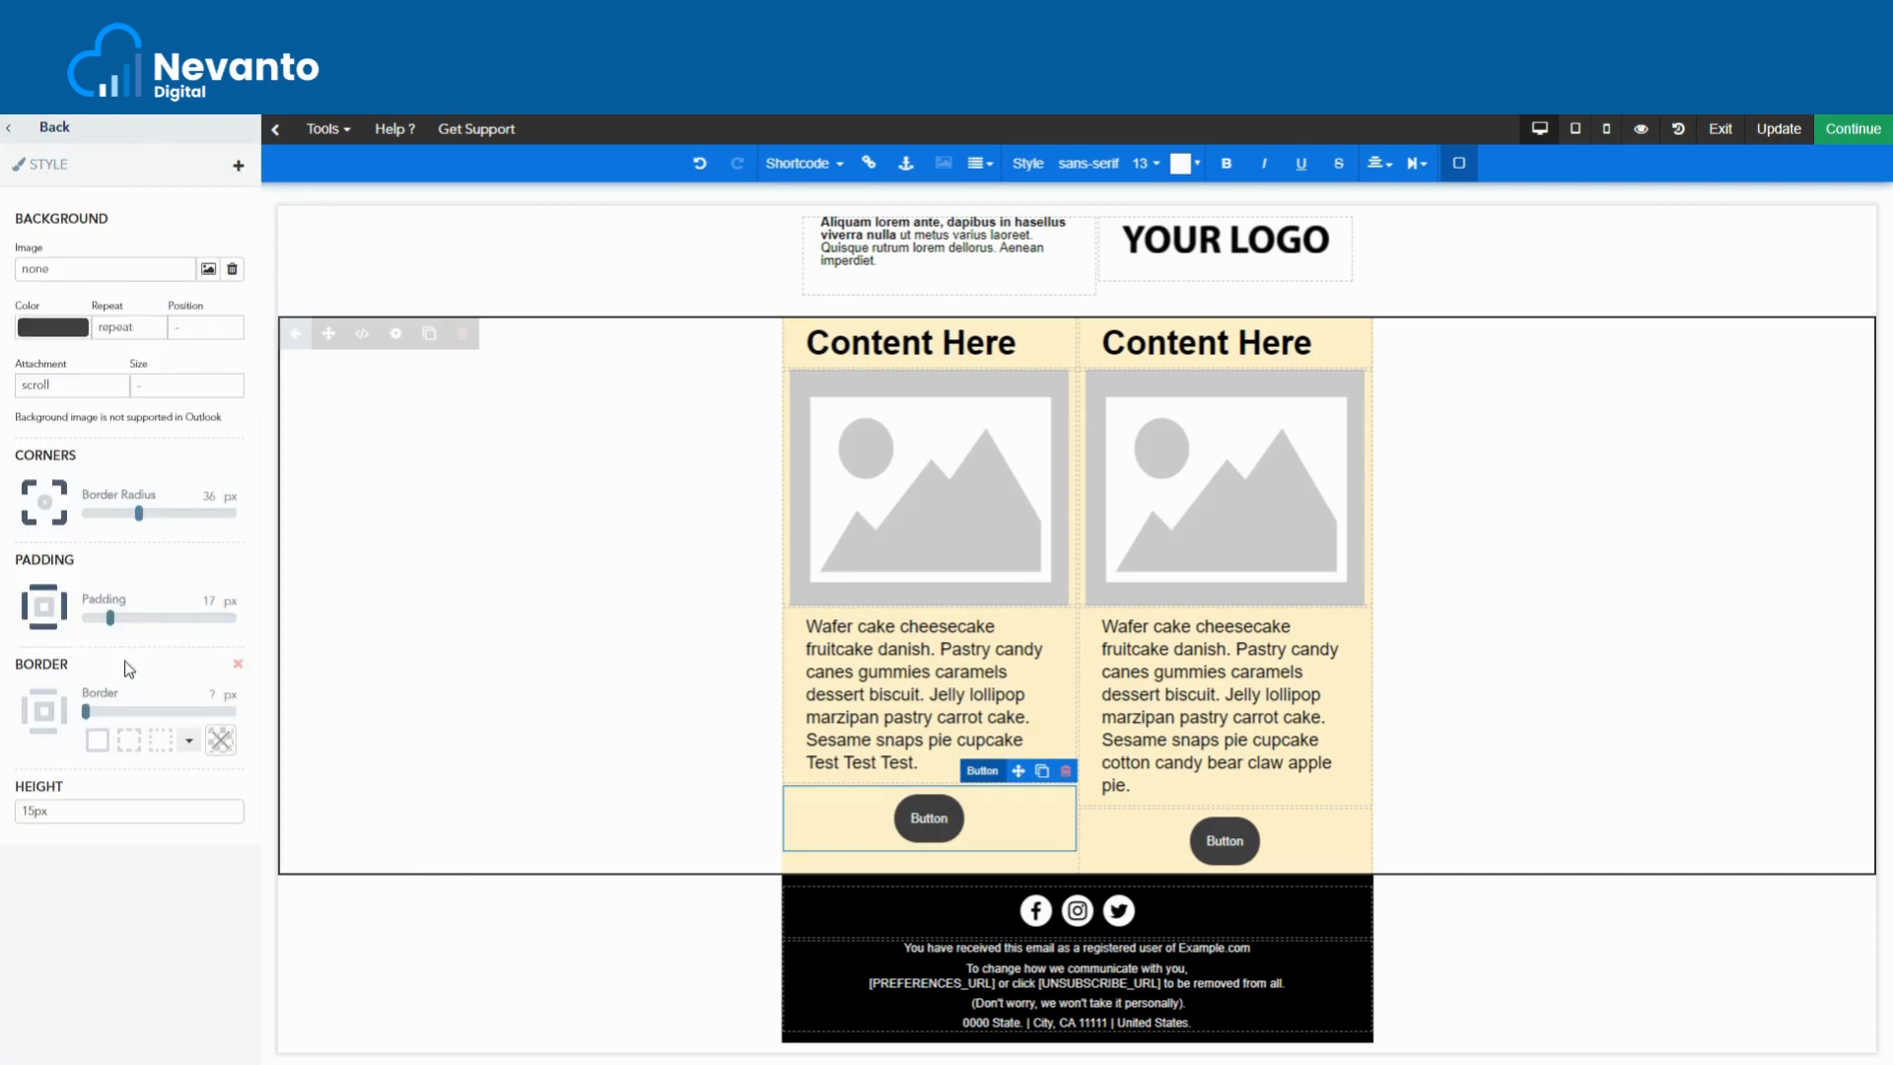
{"action": "left_click", "coordinate": [239, 168]}
{"action": "left_click", "coordinate": [138, 234]}
{"action": "double_click", "coordinate": [927, 819]}
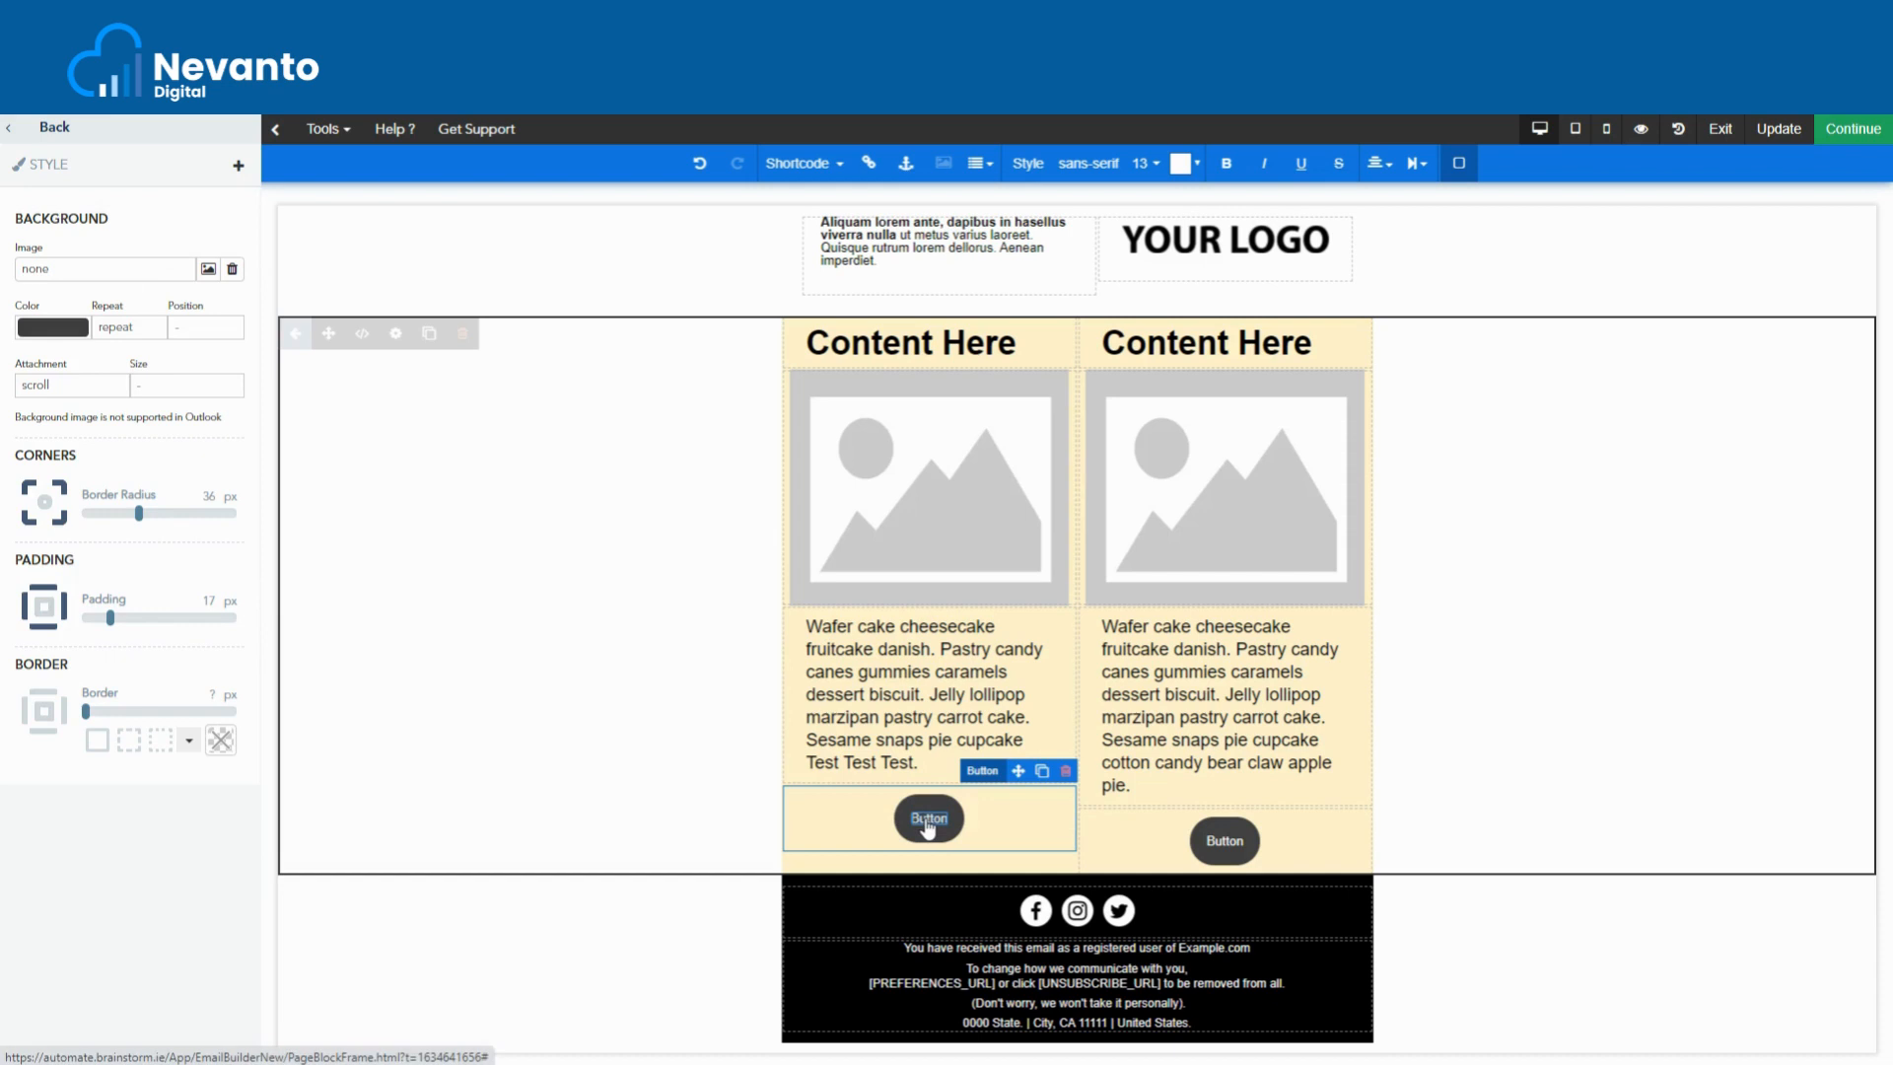
{"action": "left_click", "coordinate": [926, 825]}
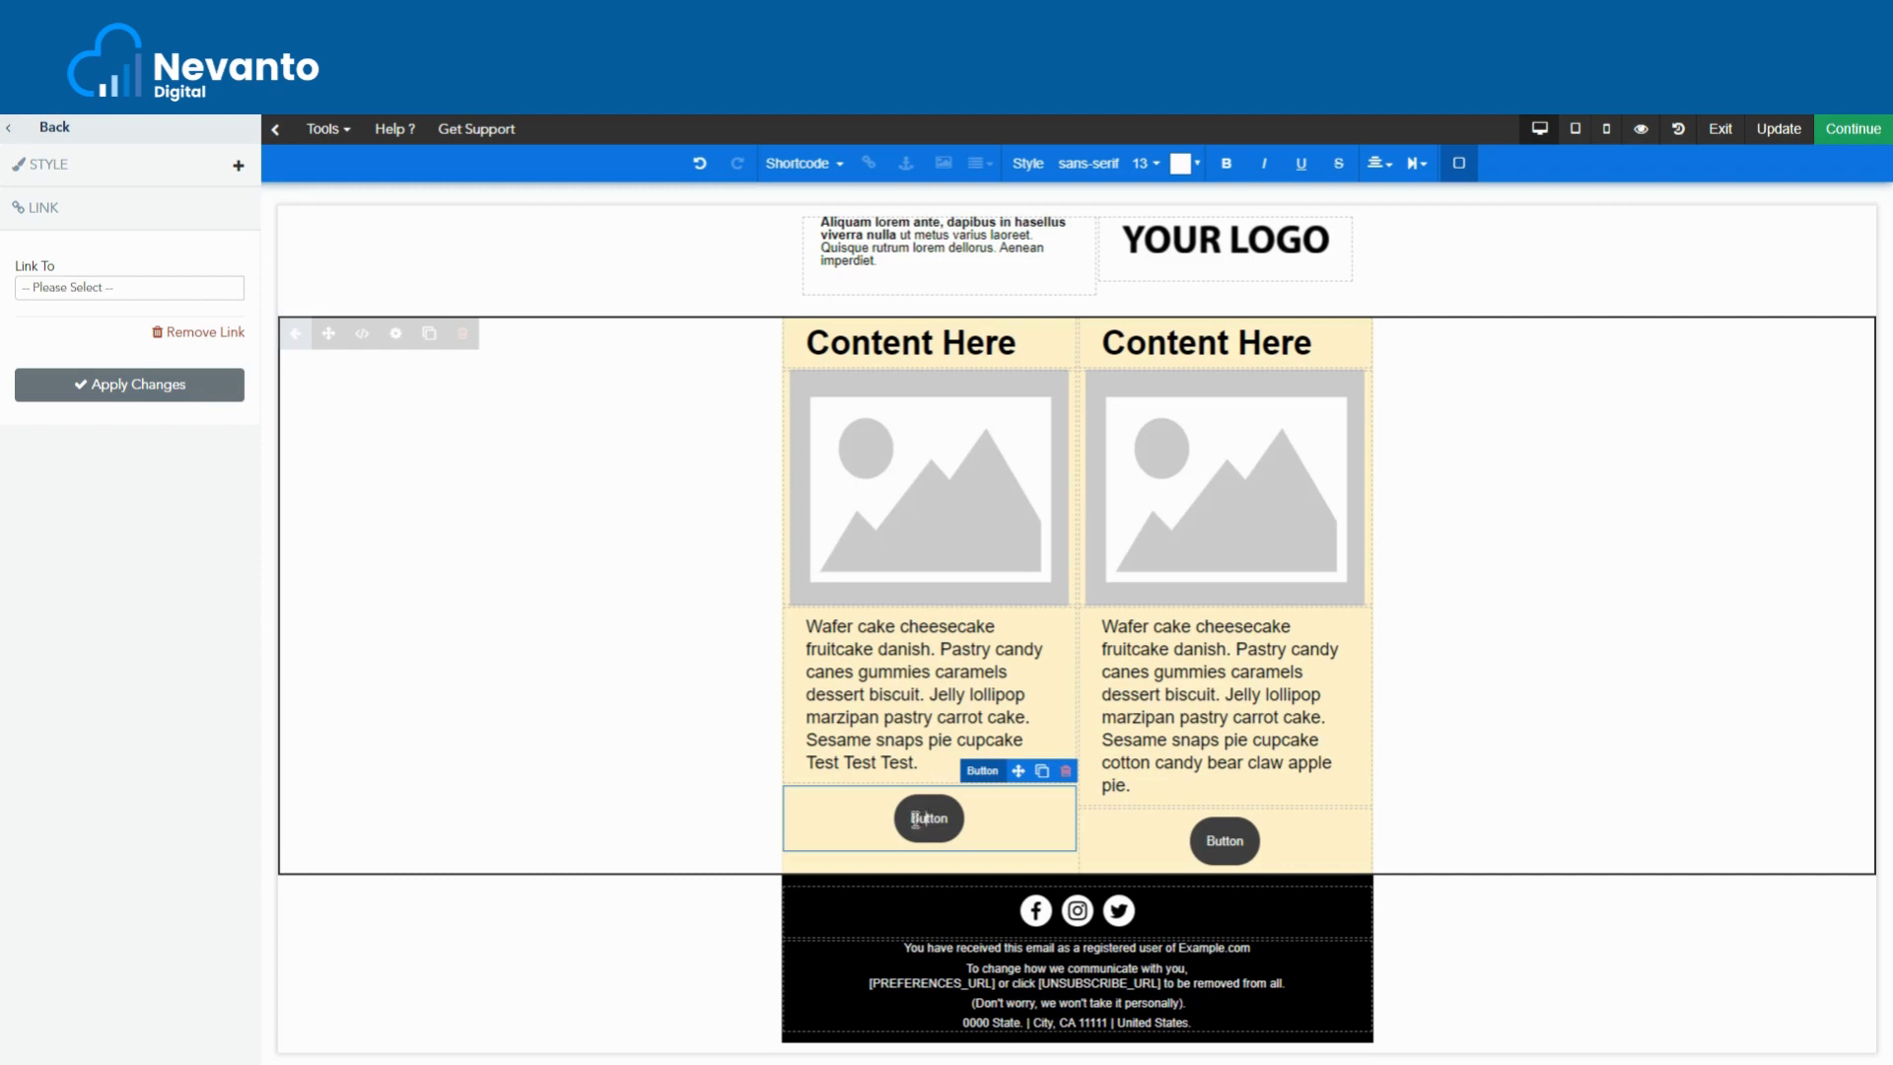
- Review the left button's Link To options without choosing a link, then return to the main sidebar
{"action": "left_click", "coordinate": [909, 823]}
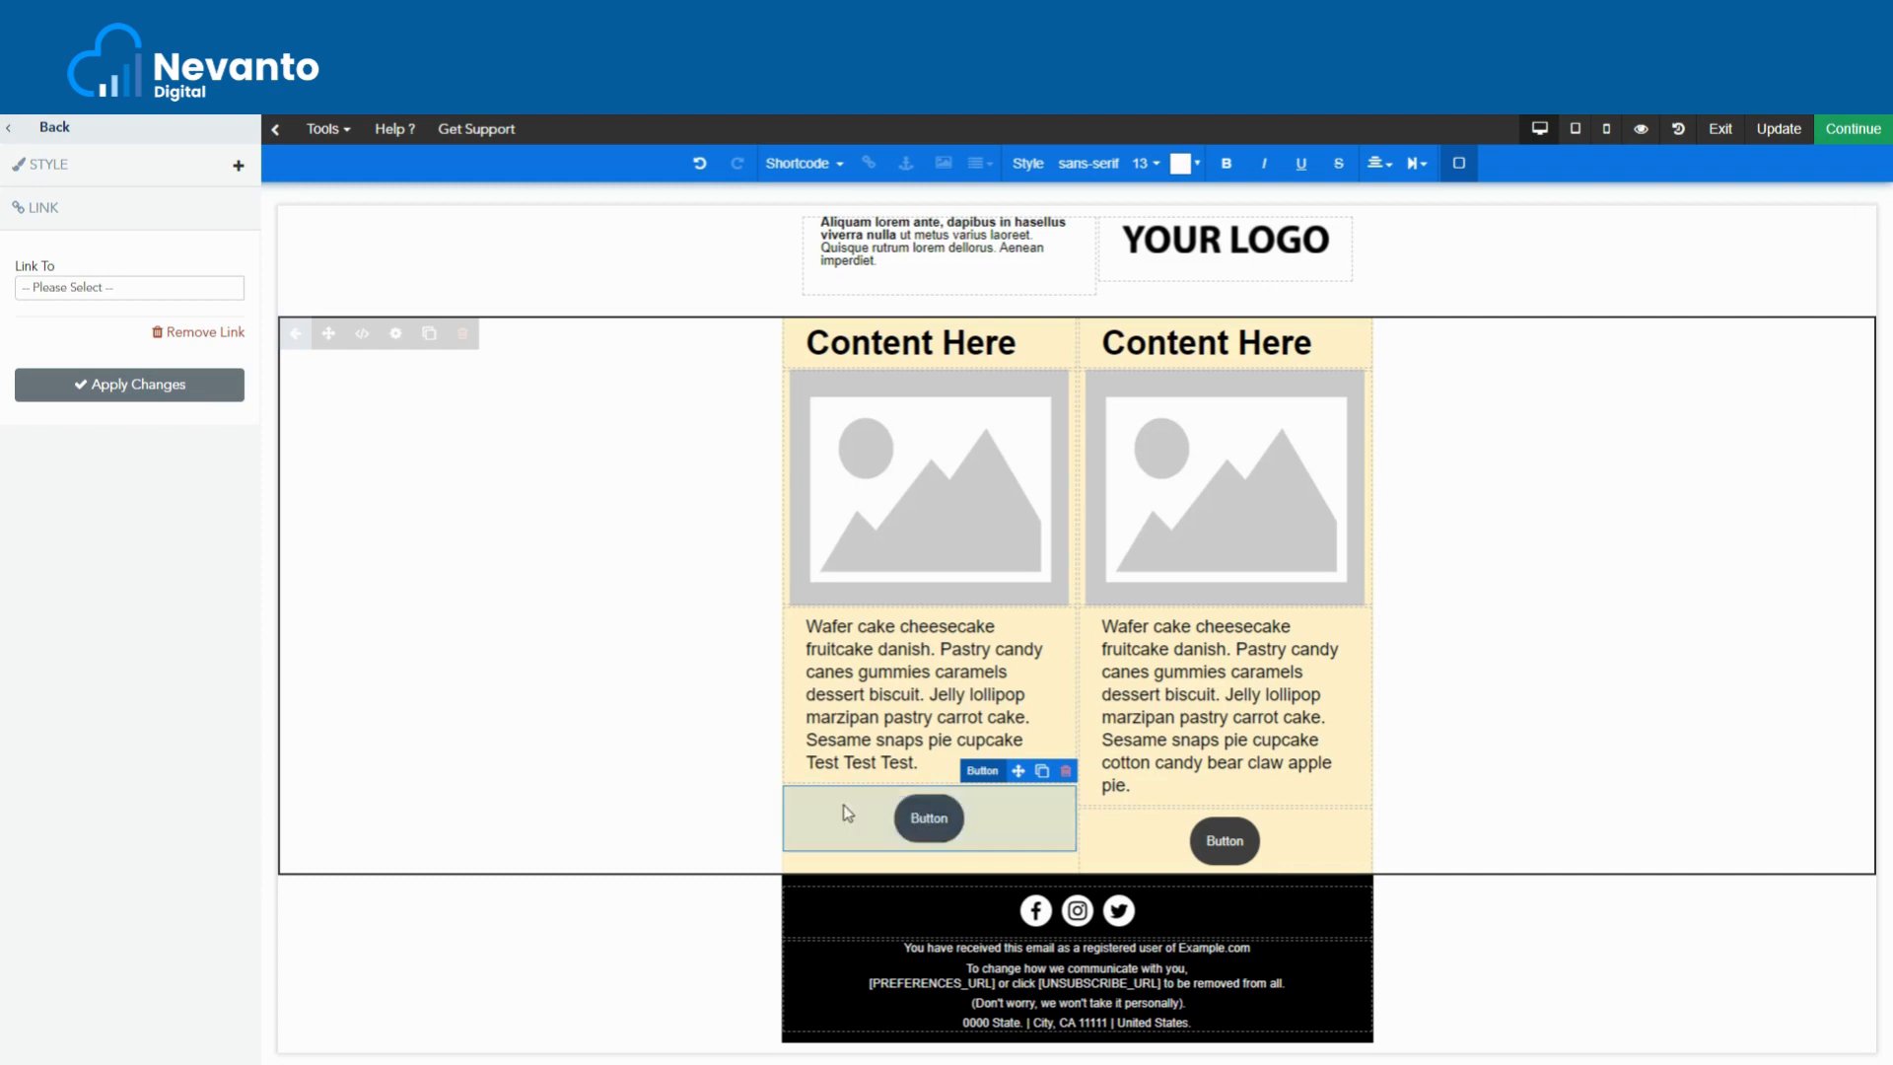
{"action": "double_click", "coordinate": [924, 818]}
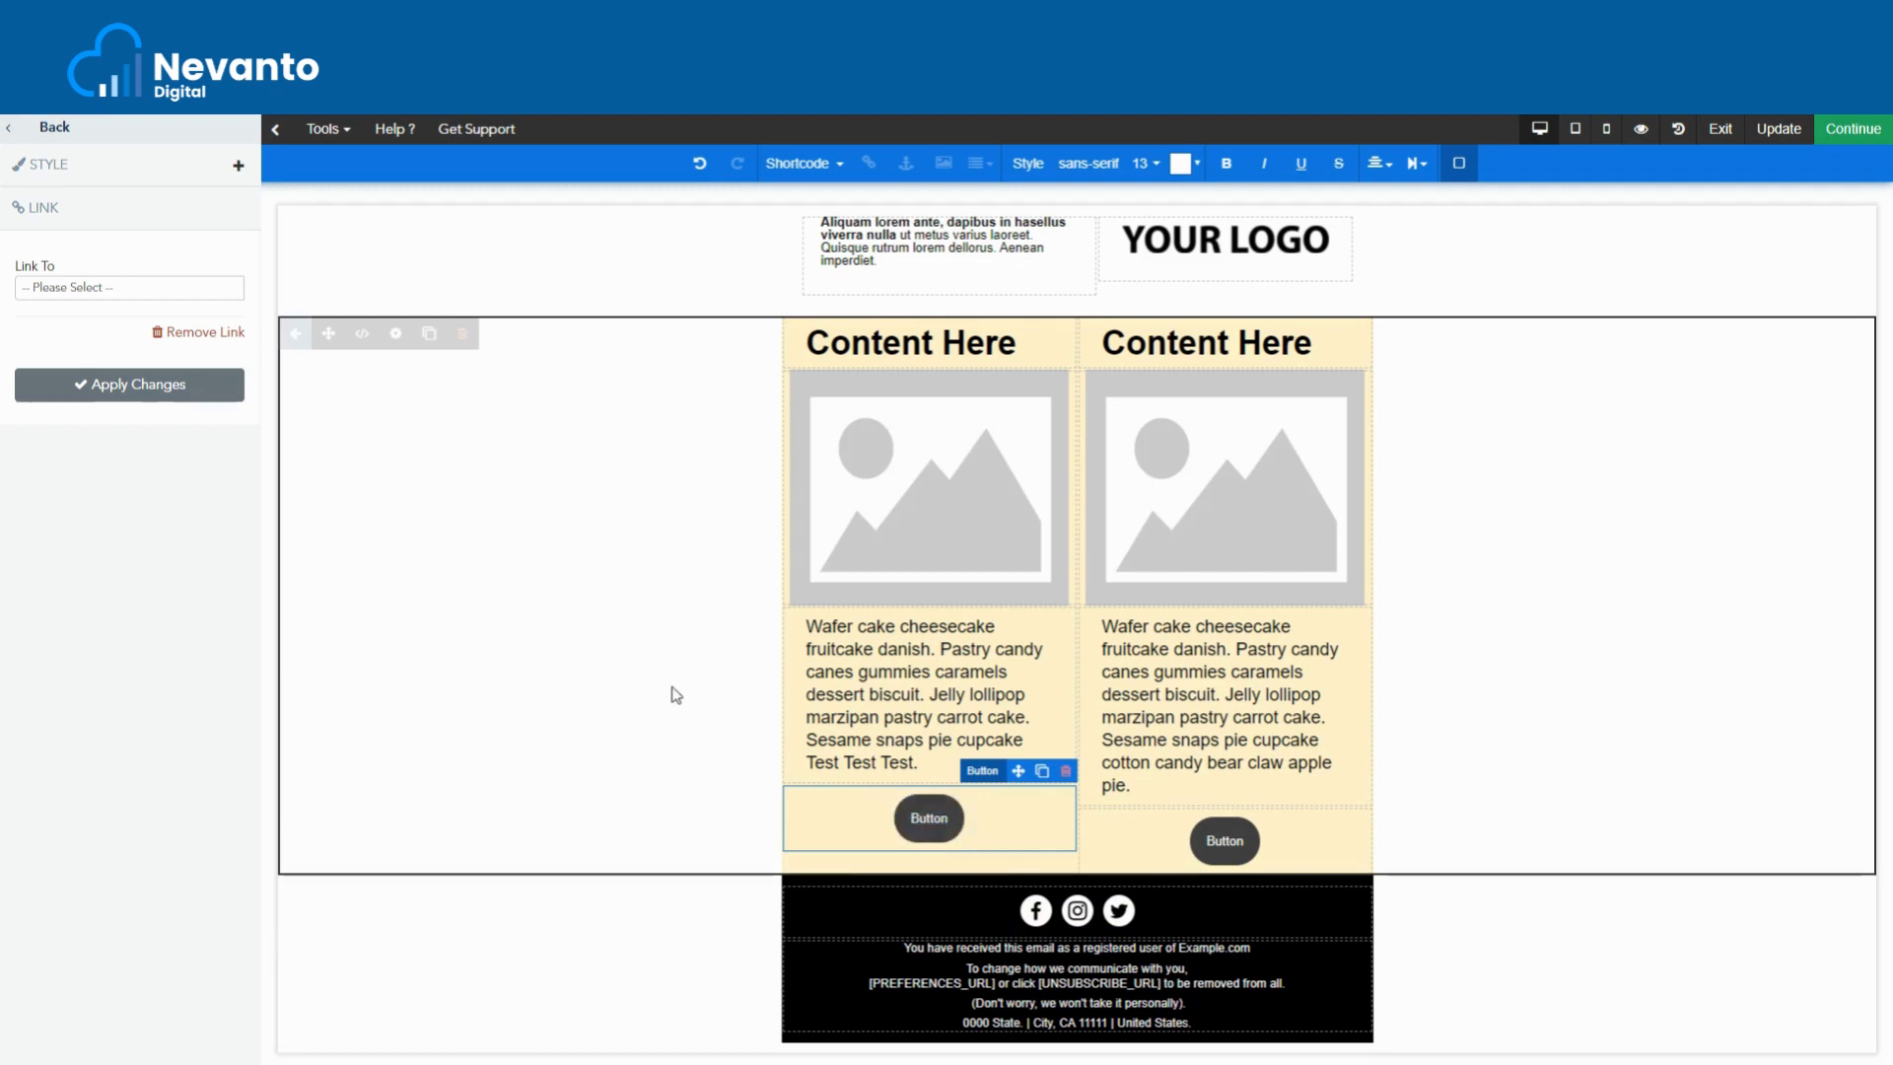
{"action": "left_click", "coordinate": [105, 288]}
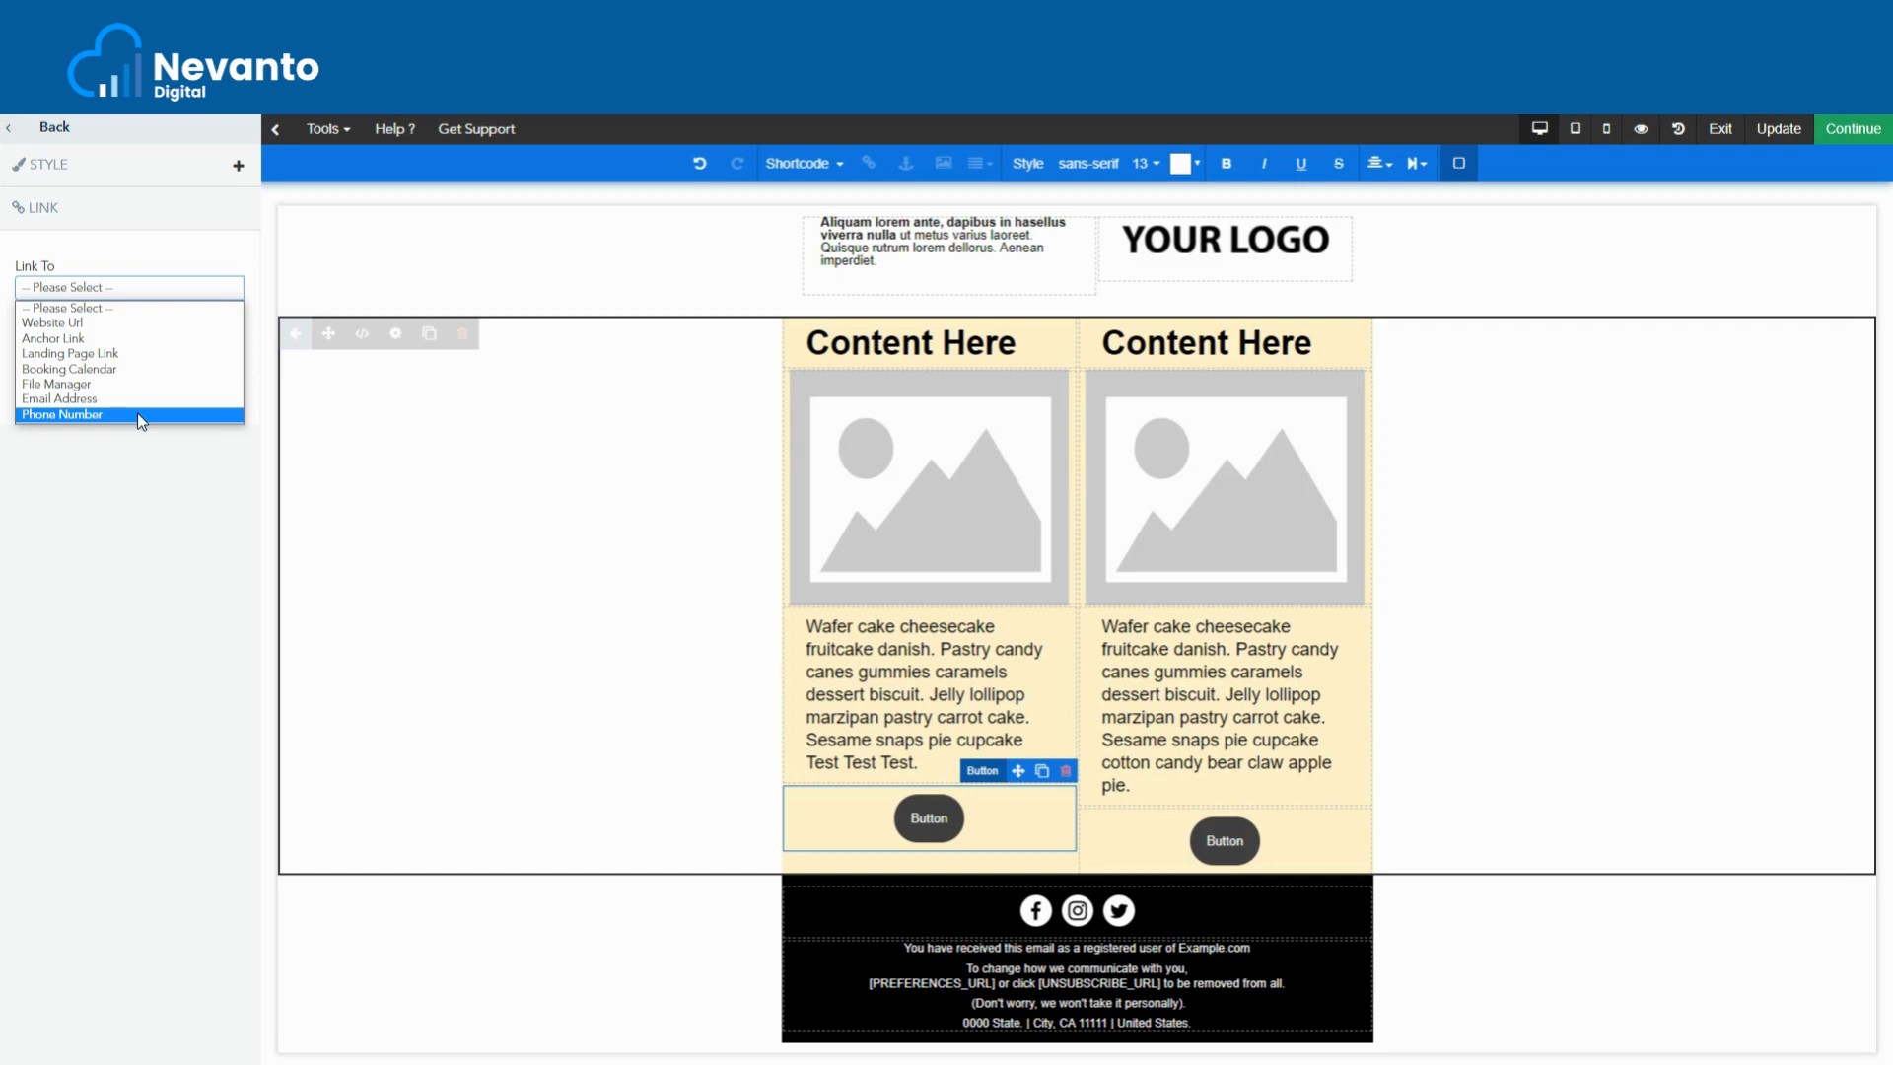
{"action": "left_click", "coordinate": [53, 131]}
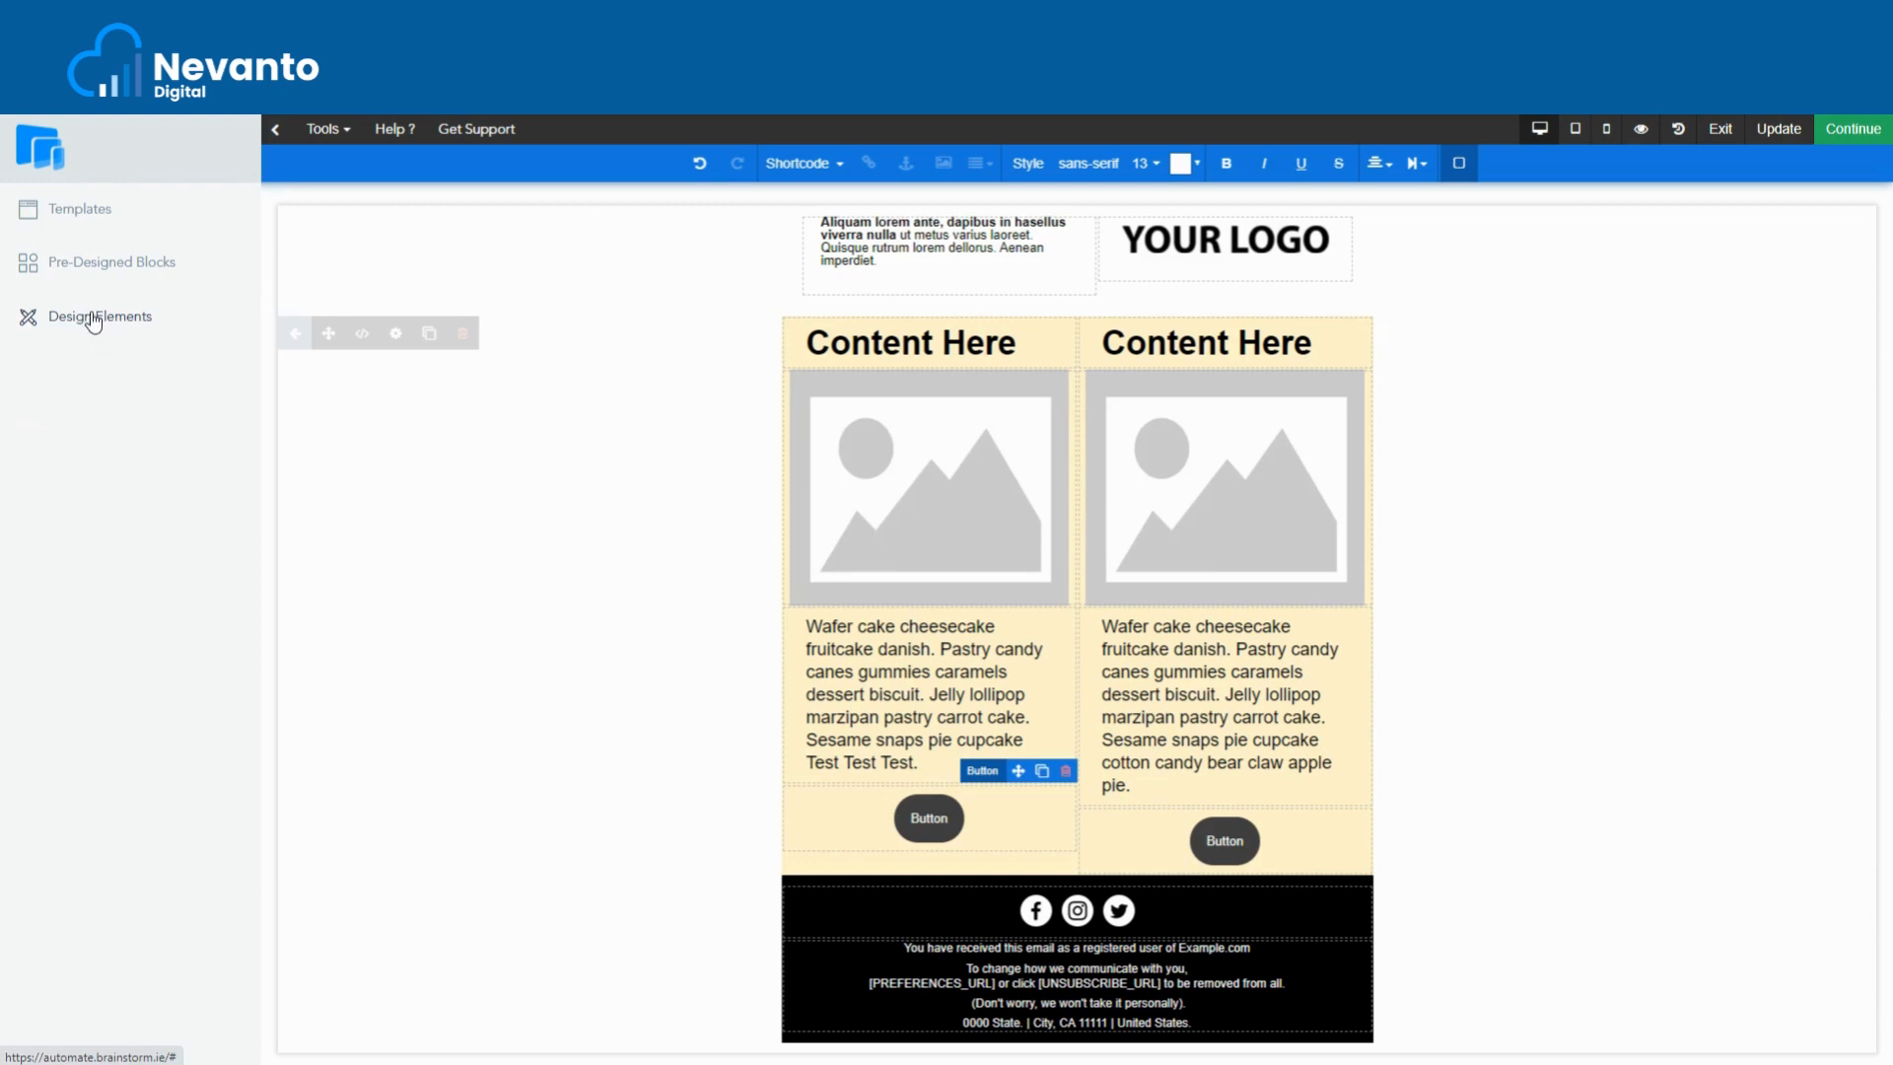
- Place a Countdown timer above the left column's Content Here heading and select it
{"action": "left_click", "coordinate": [94, 317]}
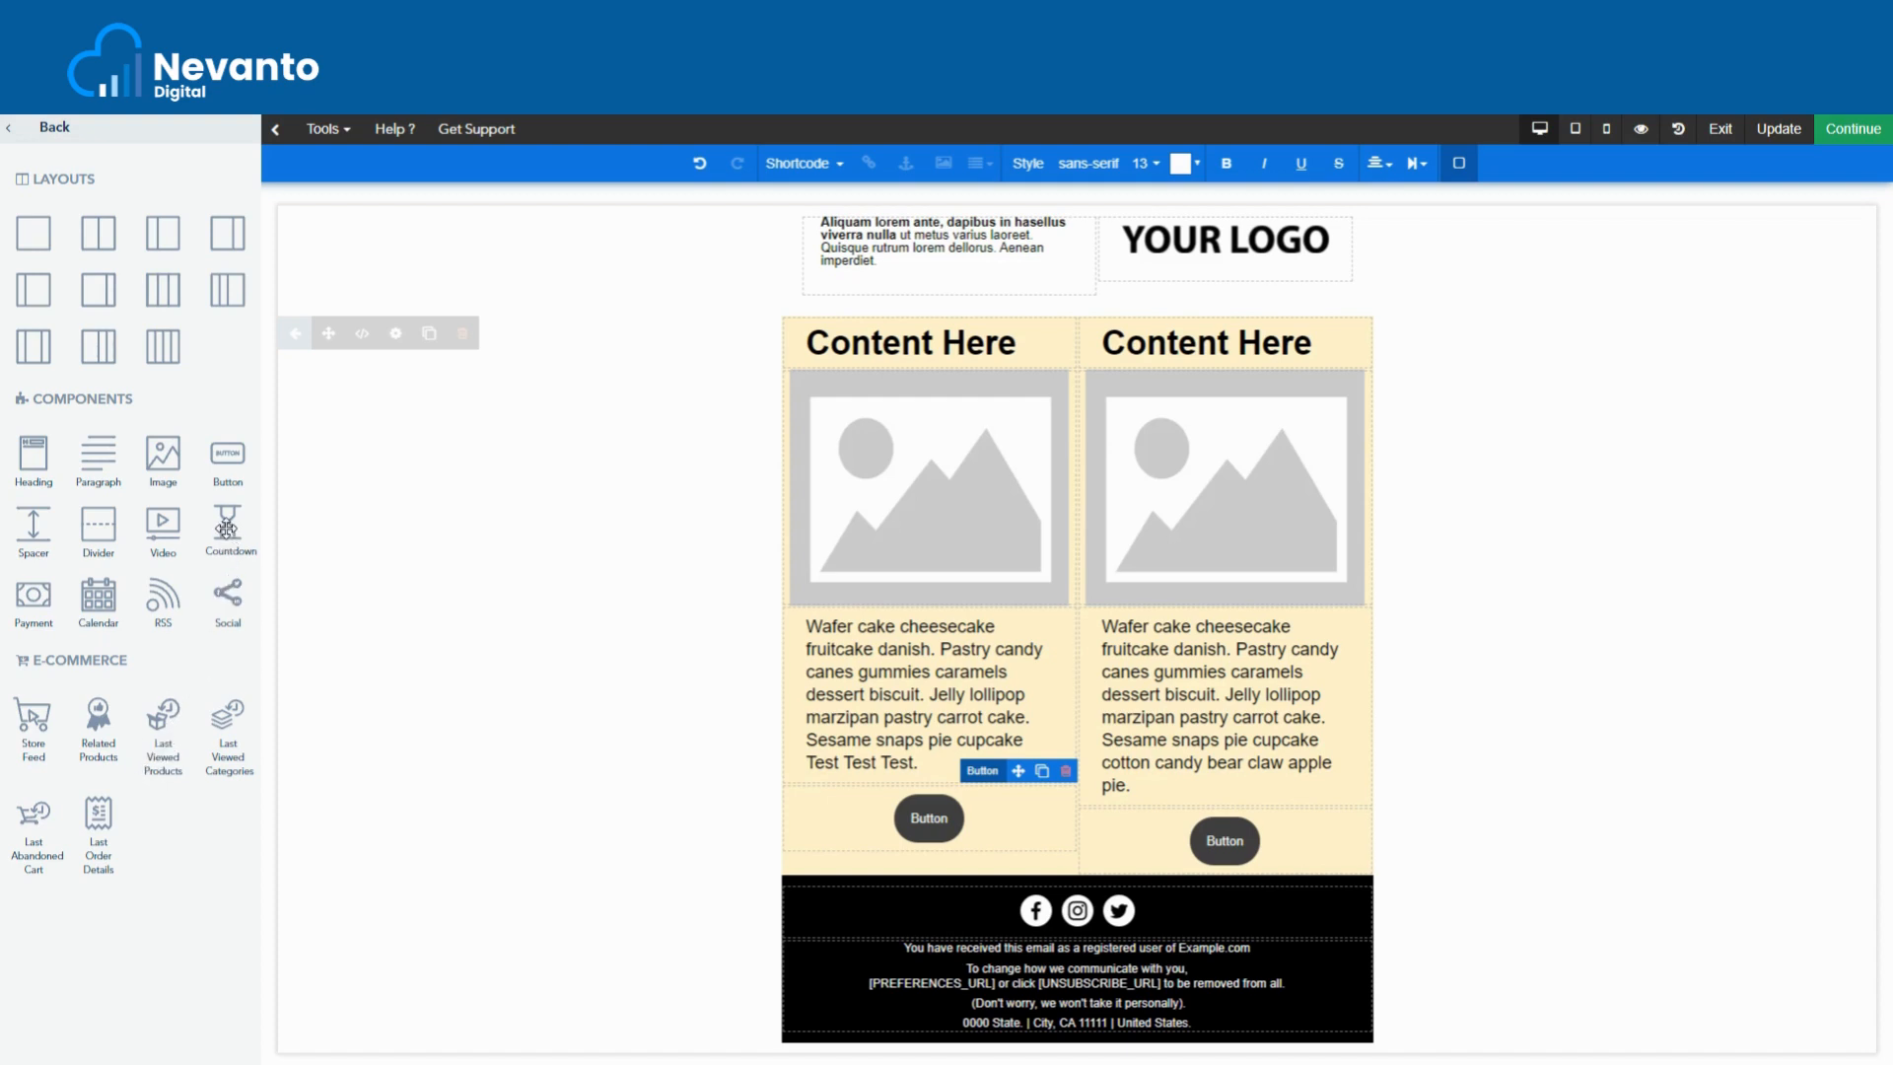
{"action": "left_click_drag", "start_coordinate": [226, 530], "coordinate": [943, 345]}
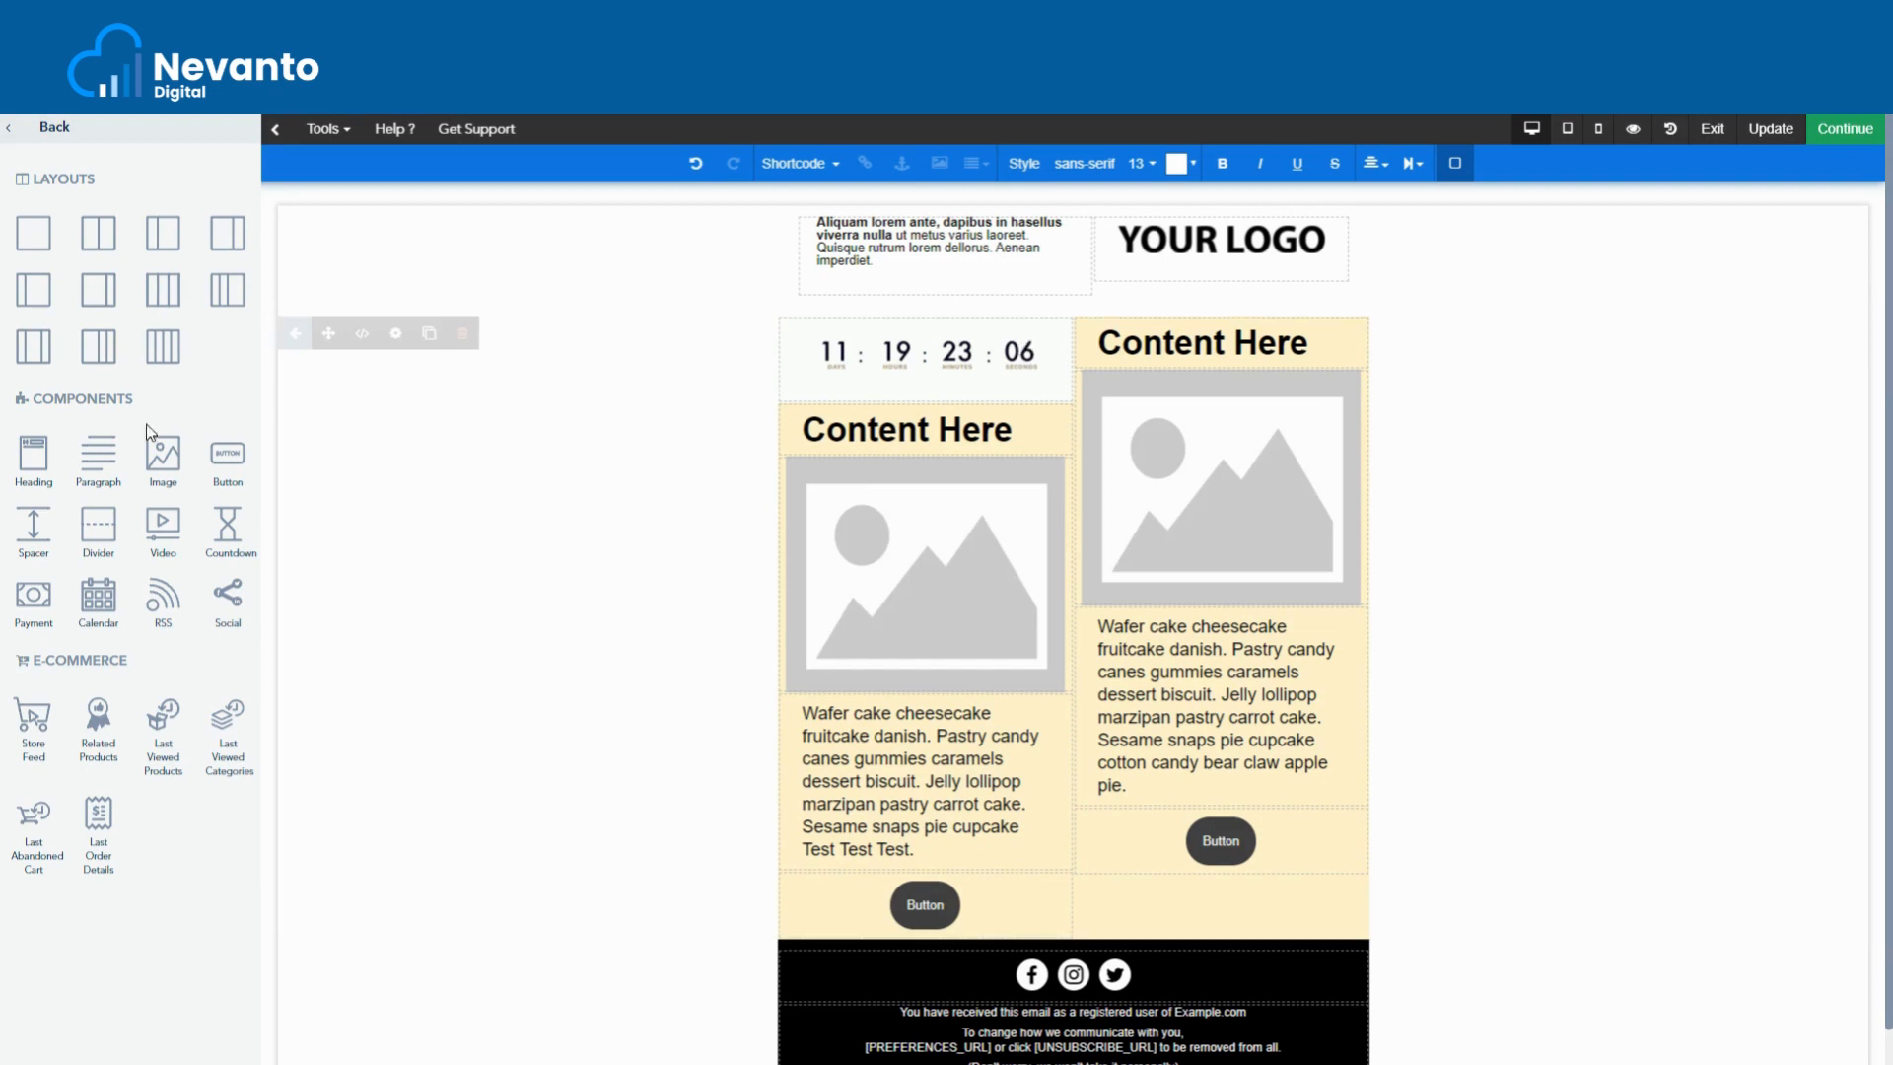
{"action": "left_click", "coordinate": [897, 377]}
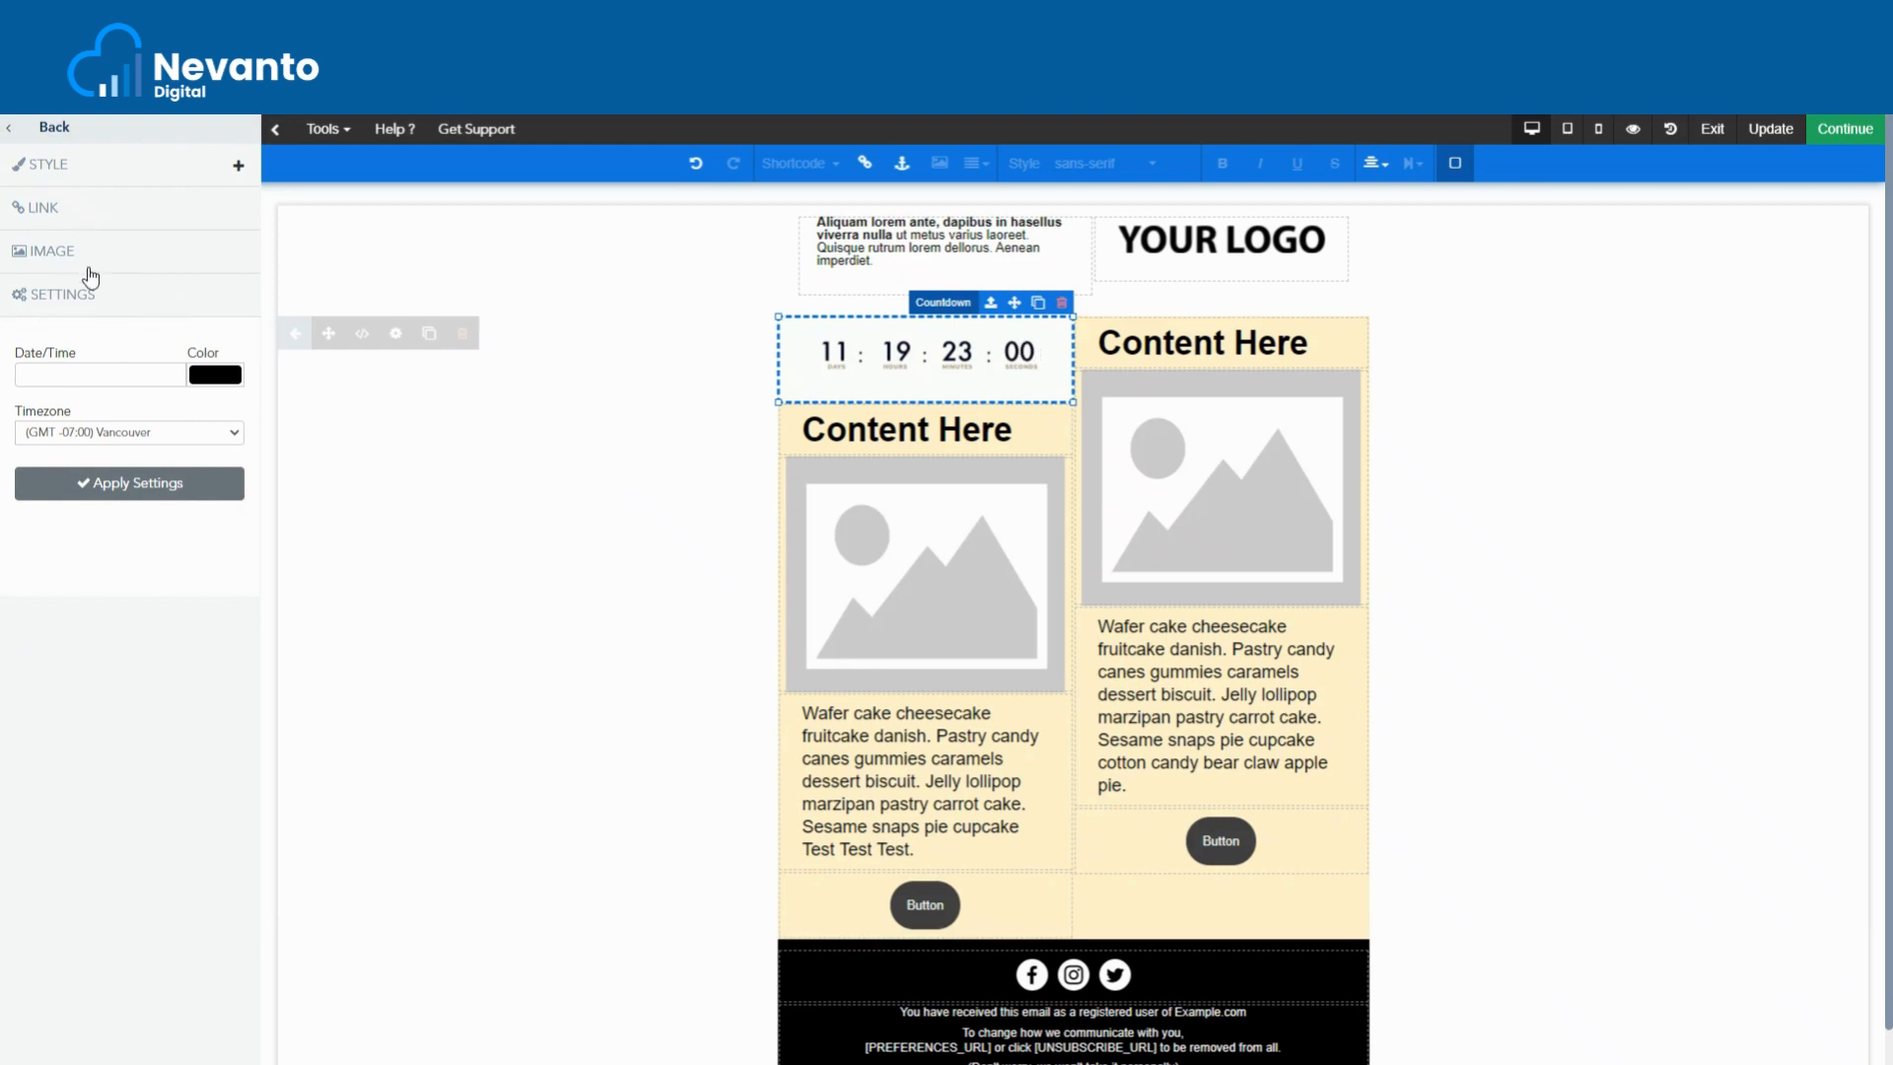
- Set the countdown target date to 31 October 2021, 00:00 Vancouver time, and apply the settings
{"action": "left_click", "coordinate": [87, 371]}
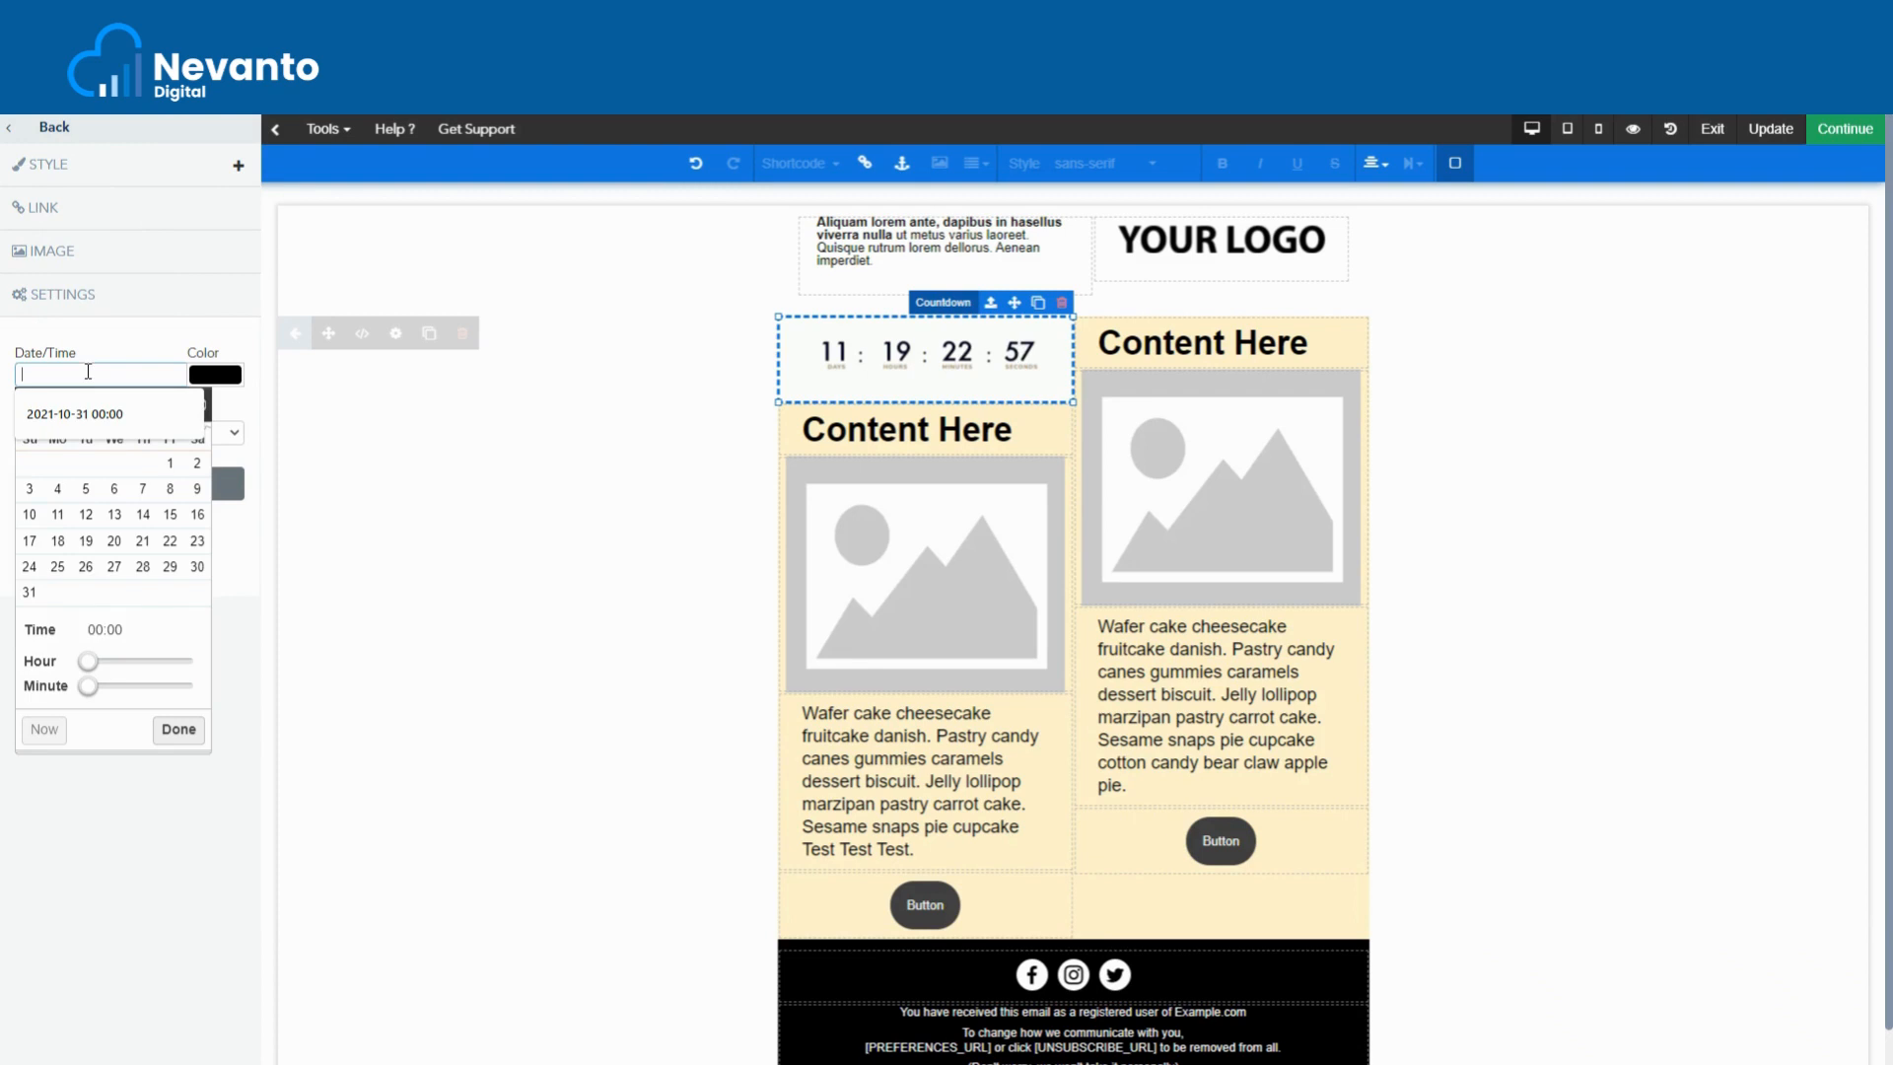
{"action": "left_click", "coordinate": [29, 595]}
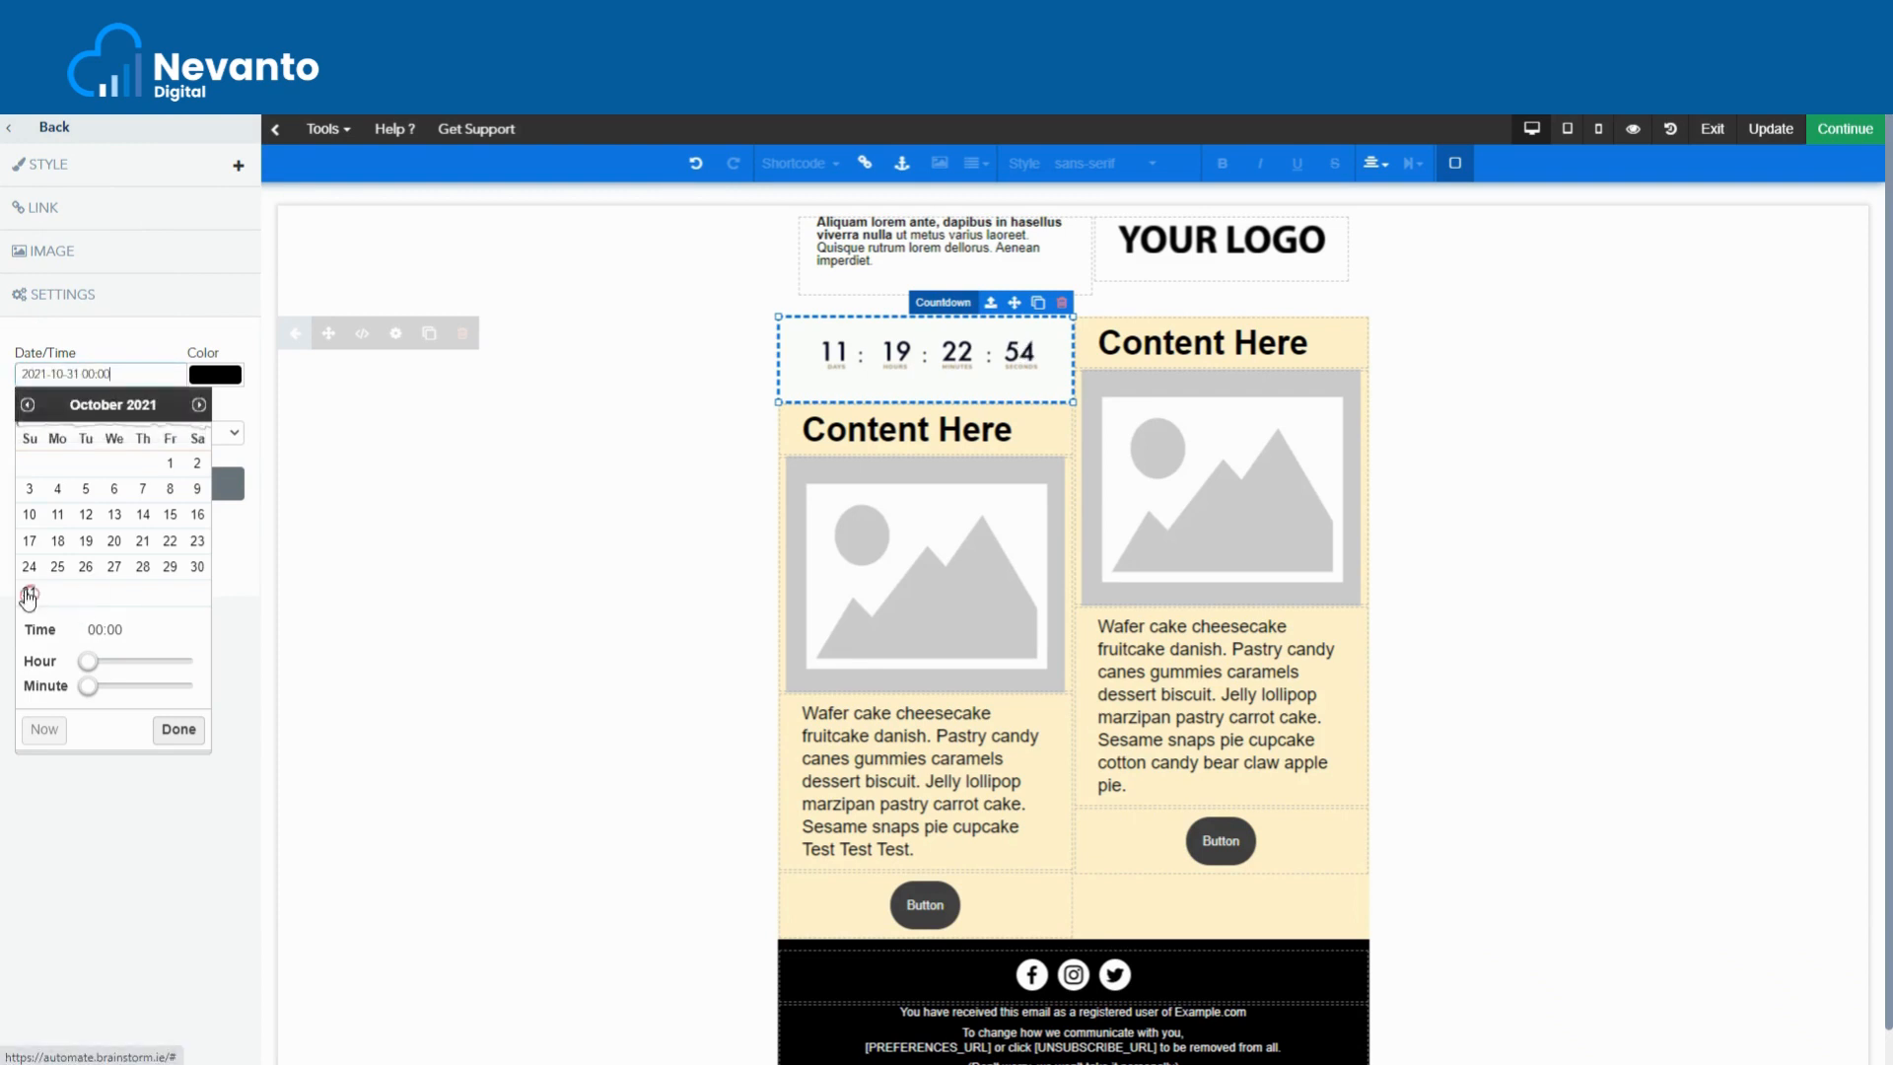
{"action": "left_click", "coordinate": [182, 732]}
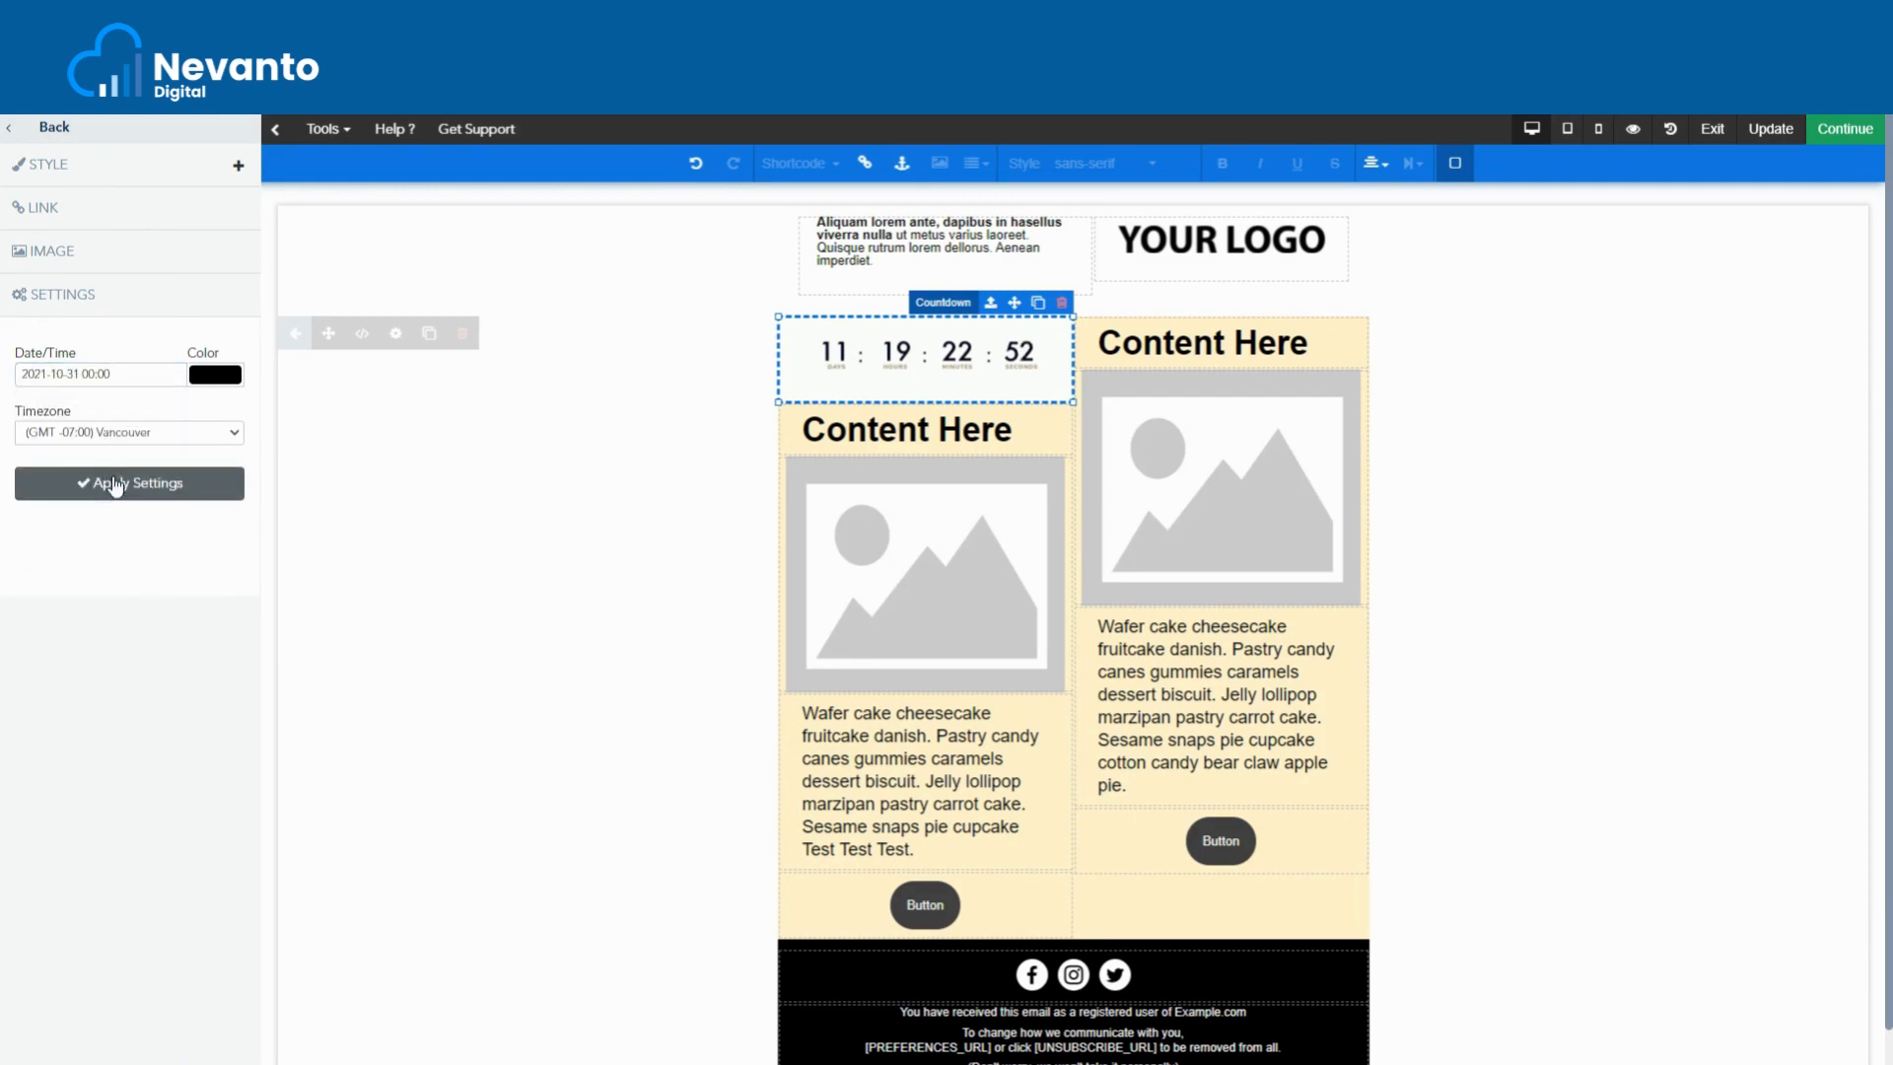
{"action": "left_click", "coordinate": [135, 490]}
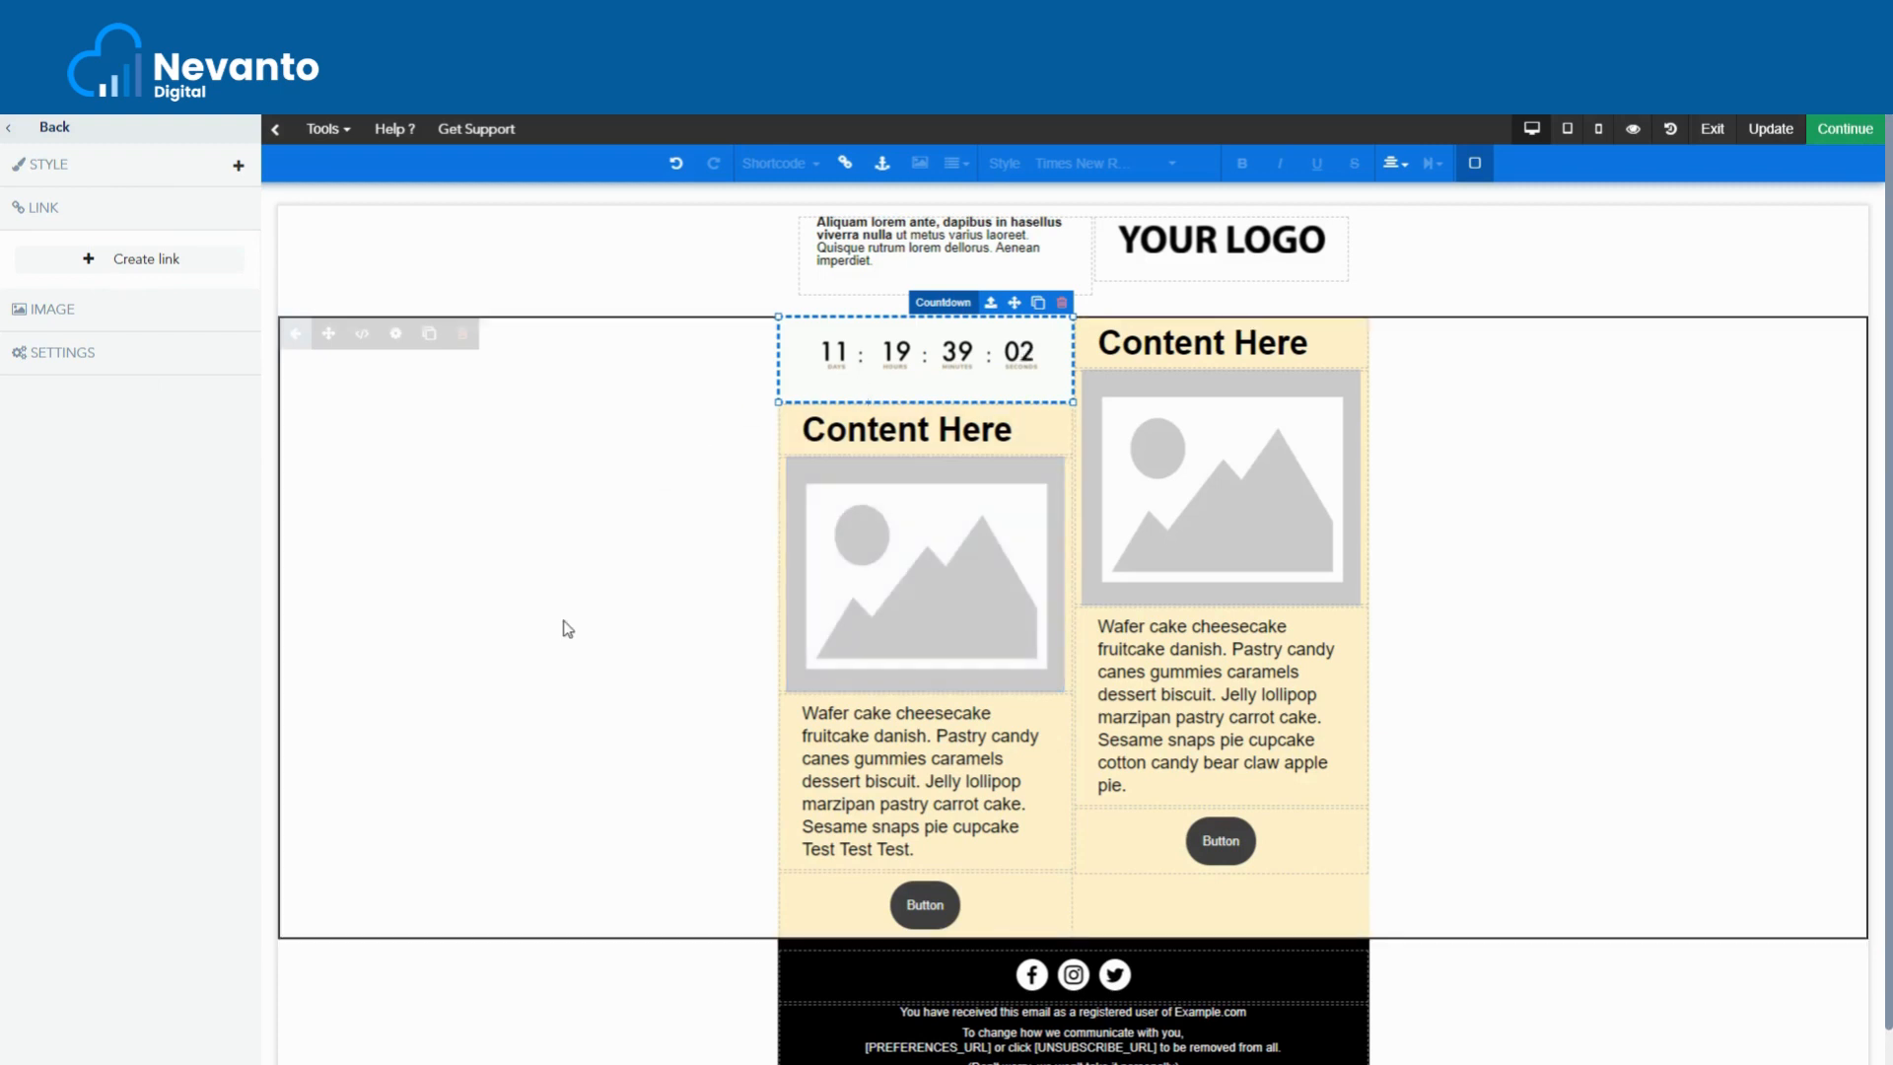
{"action": "left_click", "coordinate": [1038, 304]}
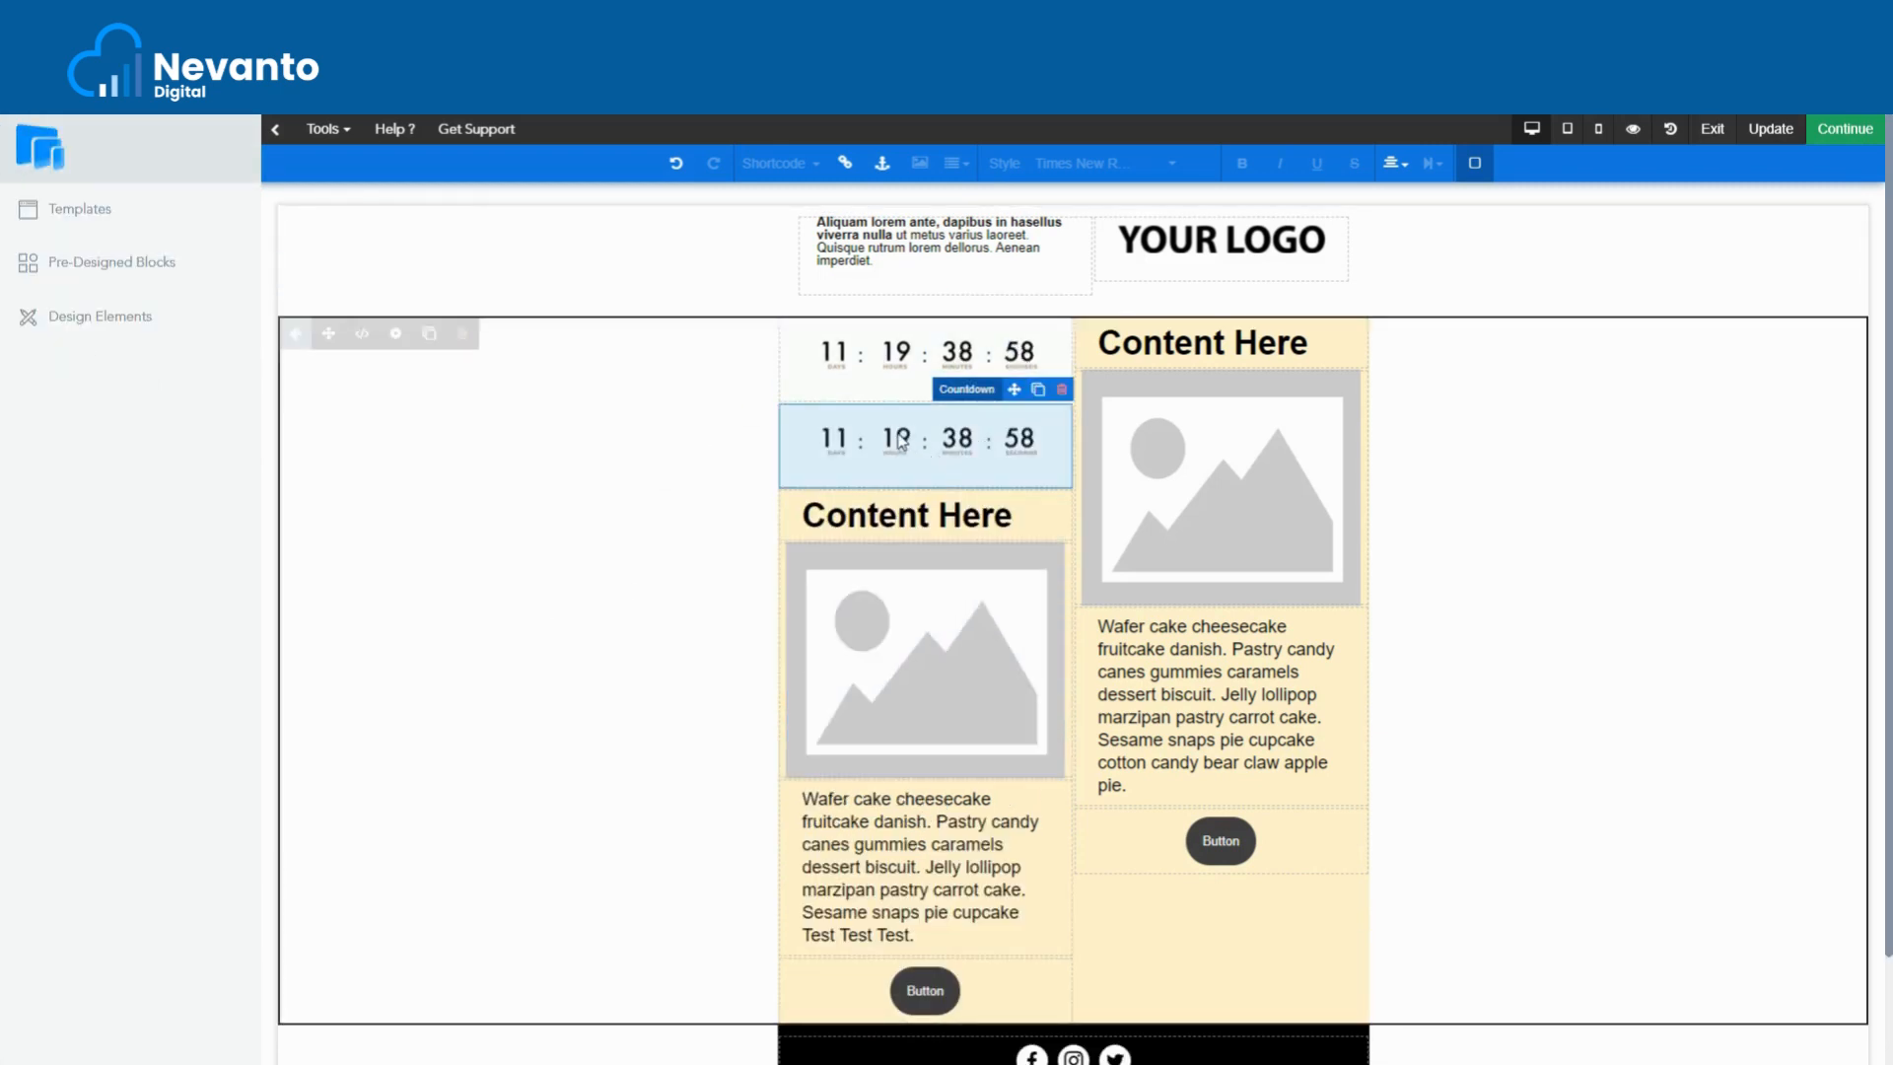
{"action": "left_click", "coordinate": [900, 443]}
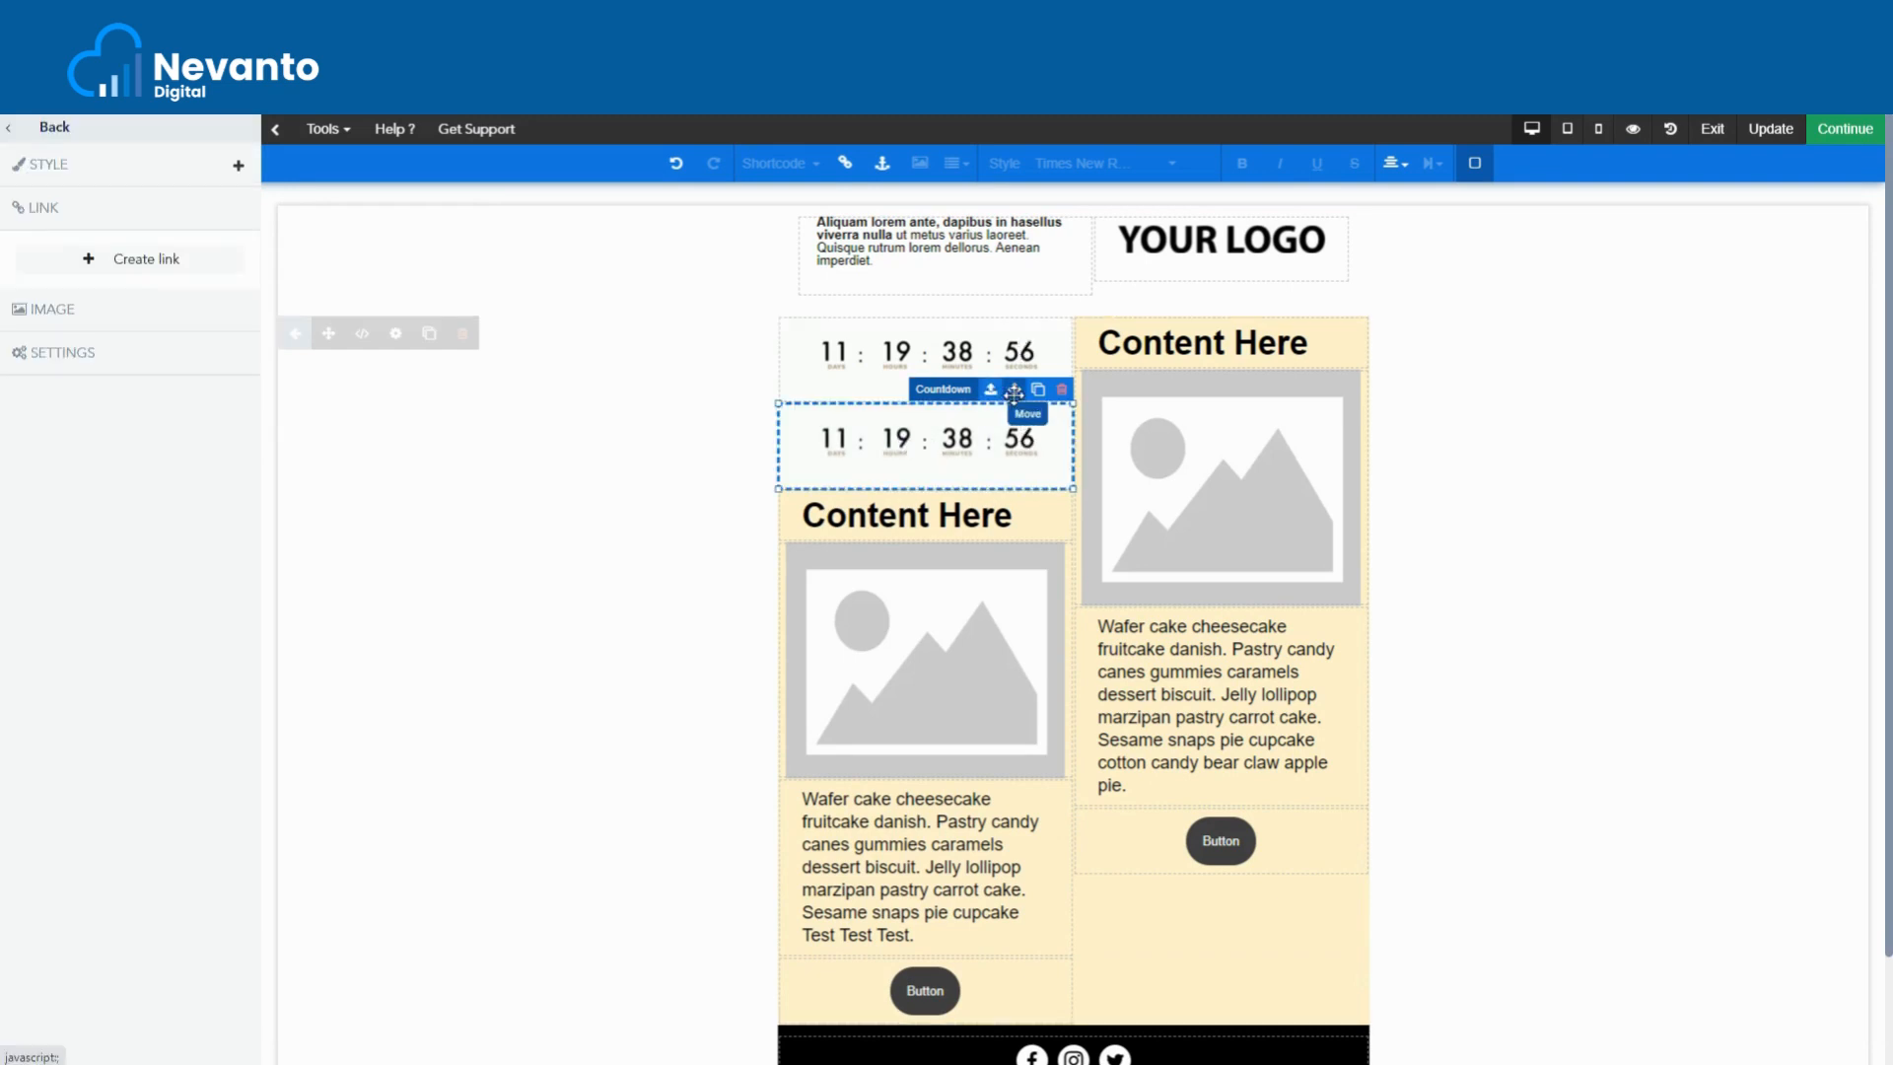
{"action": "left_click_drag", "start_coordinate": [1013, 393], "coordinate": [1111, 328]}
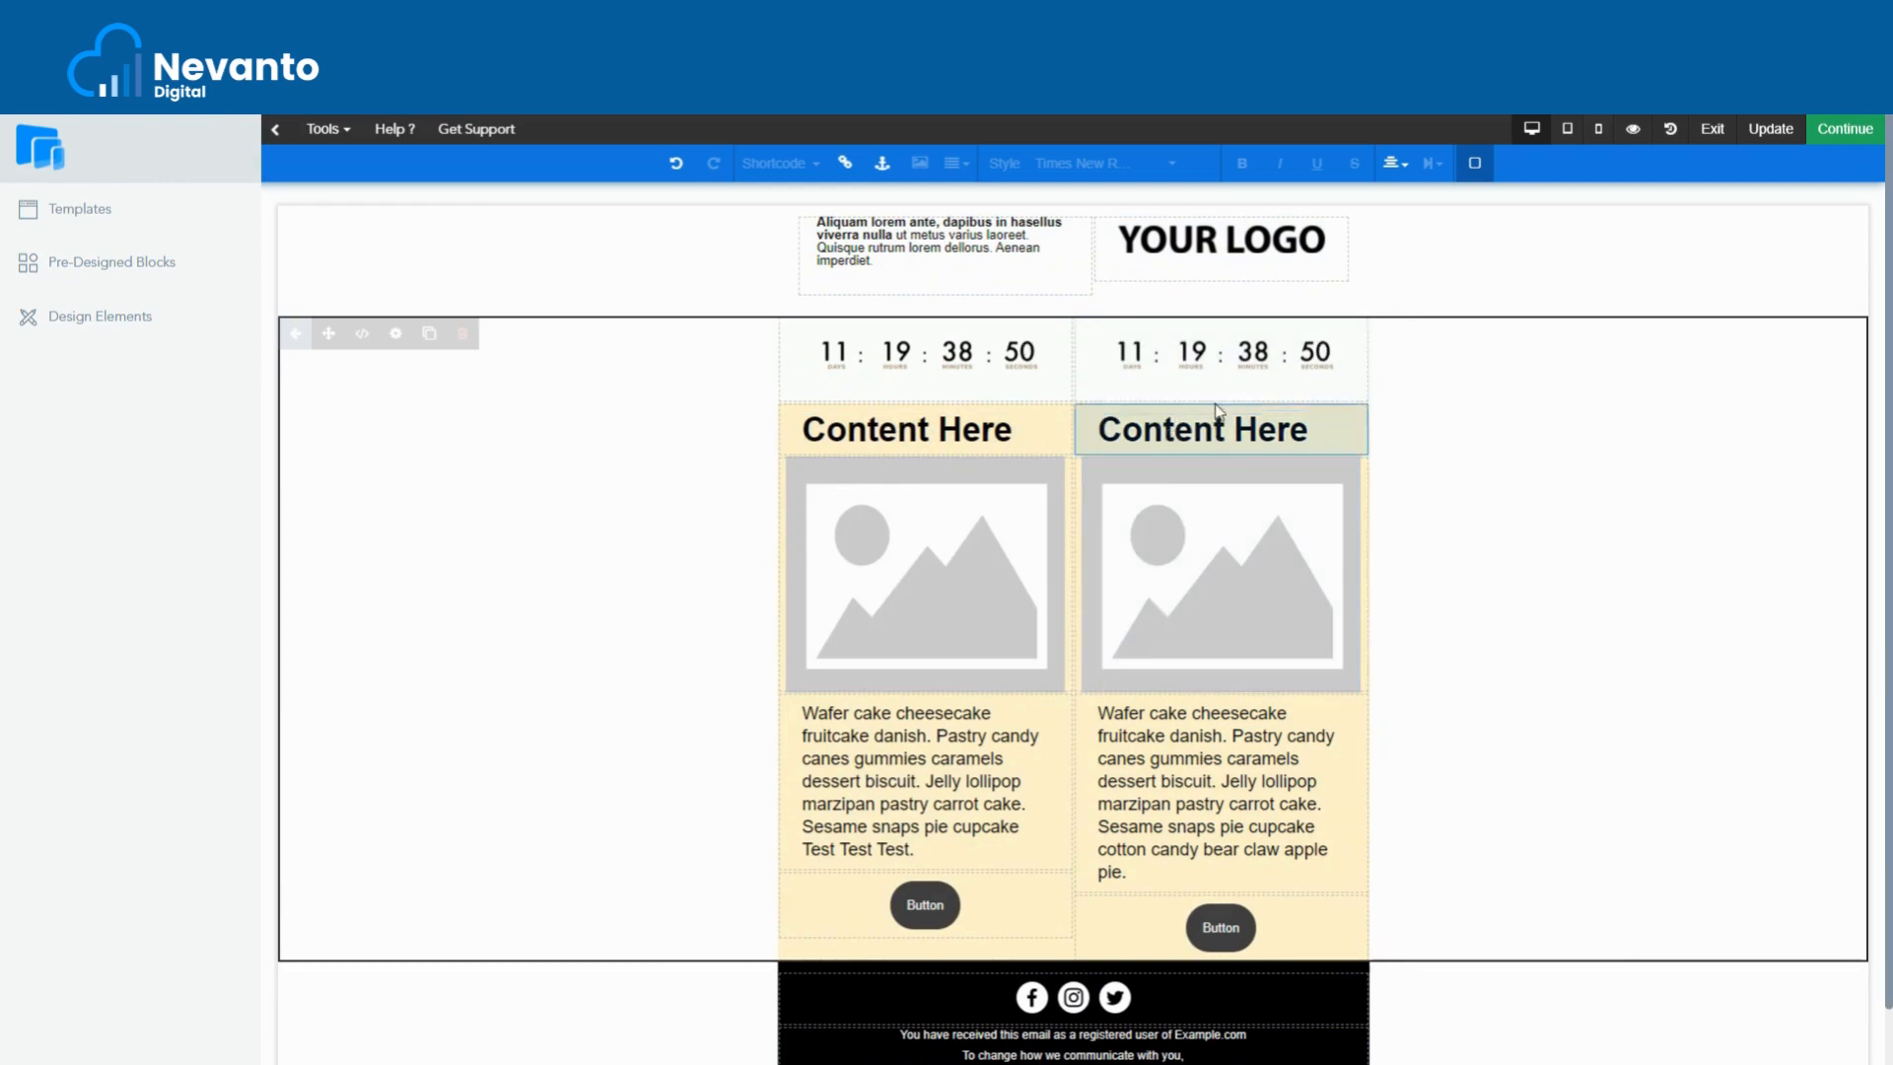
{"action": "left_click", "coordinate": [1257, 361]}
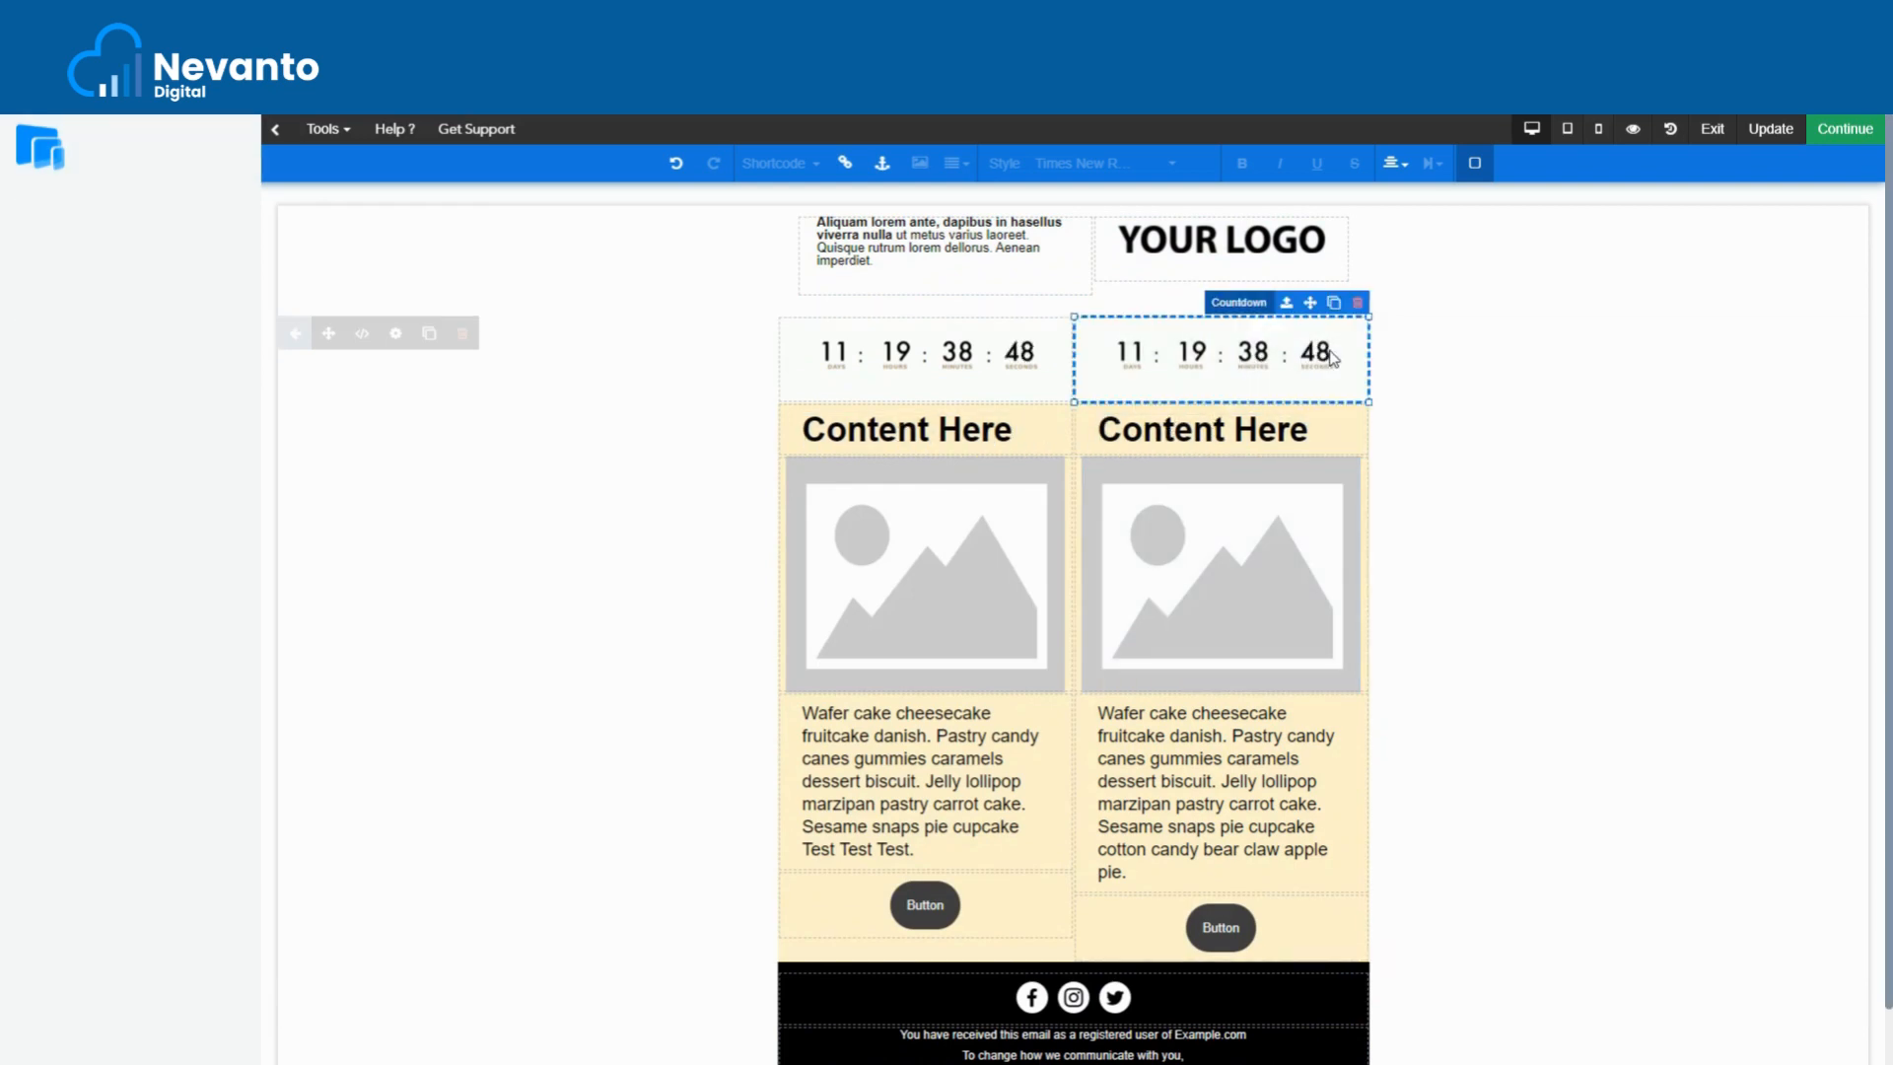
{"action": "left_click", "coordinate": [1358, 302]}
{"action": "left_click", "coordinate": [1143, 231]}
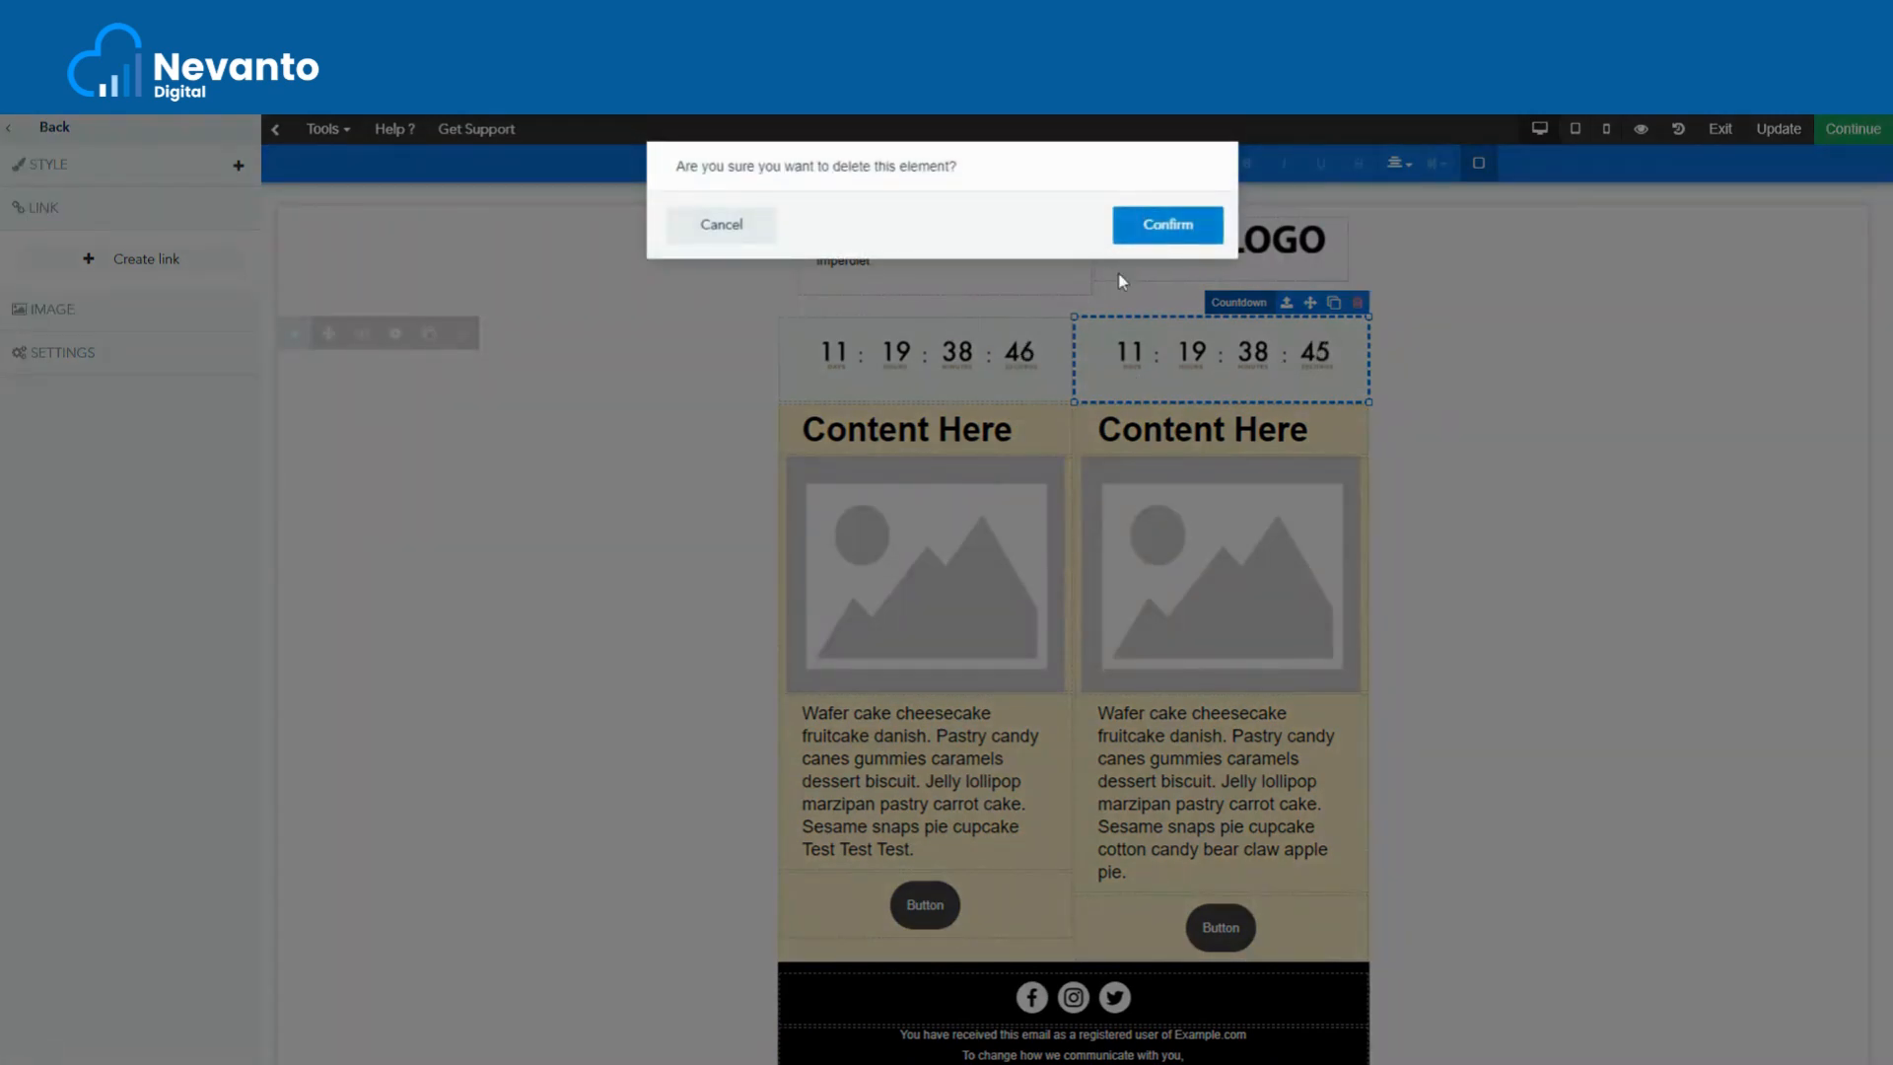
{"action": "left_click", "coordinate": [895, 361]}
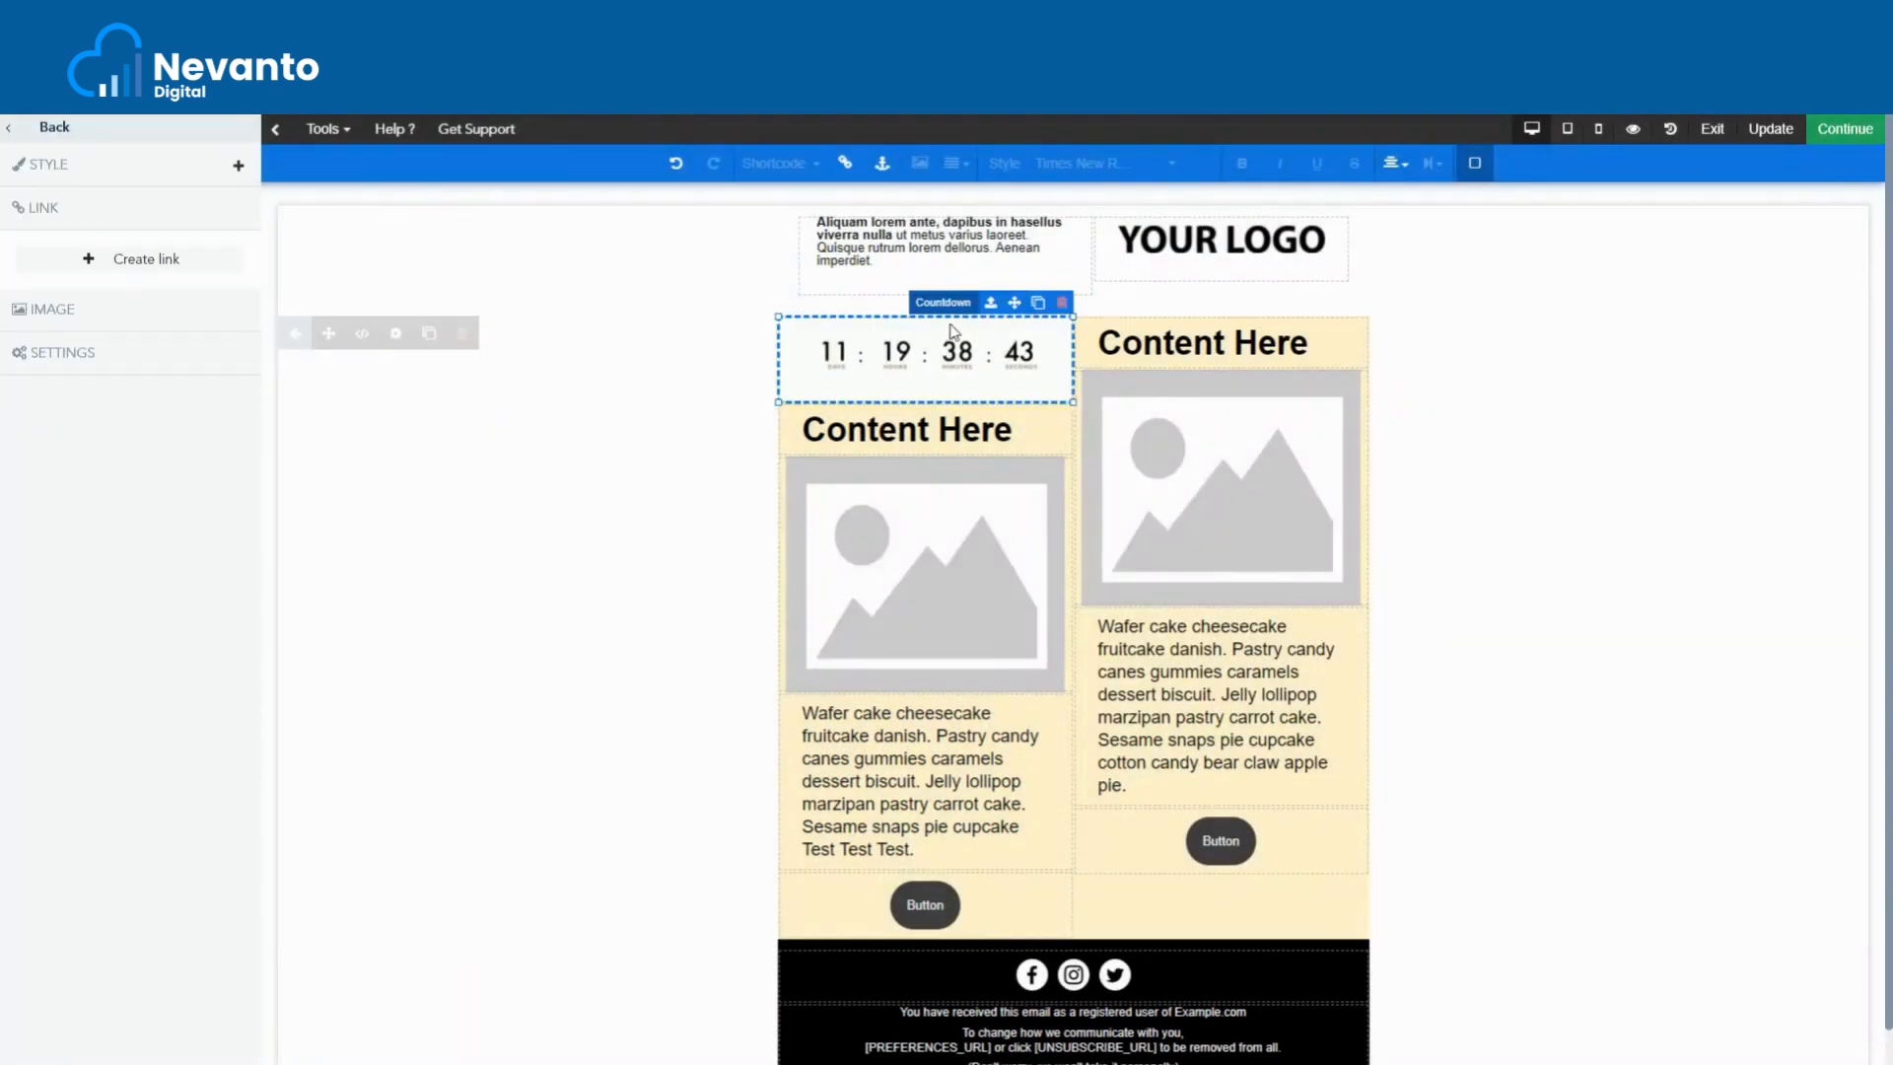